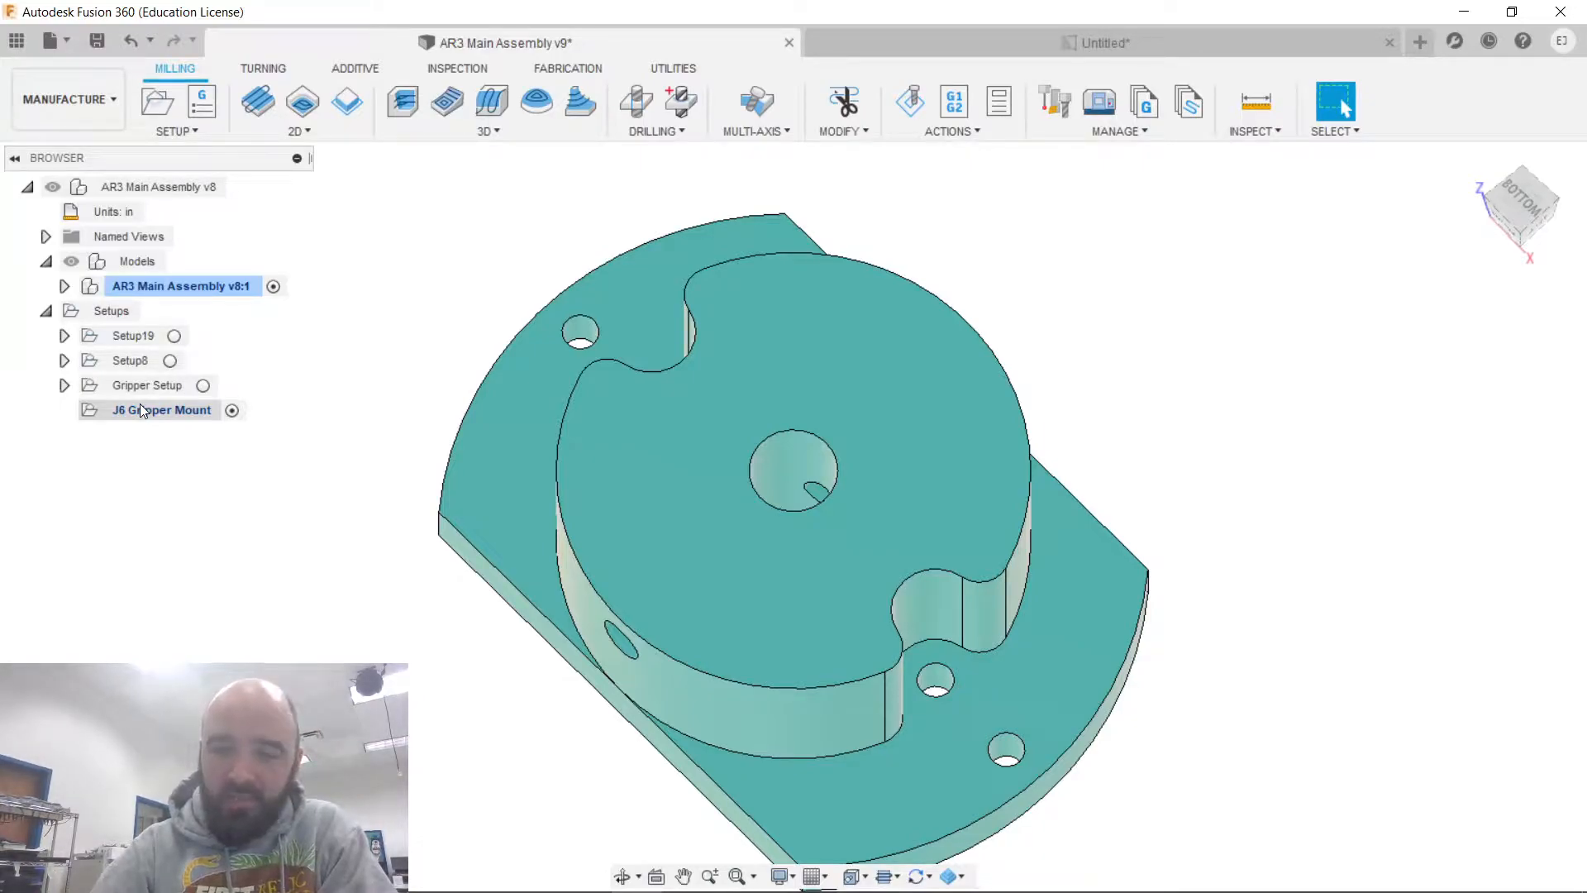
Open the J6 Gripper Mount setup for editing and review its work coordinate system and origin options.
left_click(1538, 201)
mouse_move(794, 516)
middle_mouse_down("shift")
mouse_move(867, 537)
mouse_move(901, 516)
mouse_move(918, 363)
mouse_move(880, 413)
mouse_move(702, 446)
mouse_move(562, 347)
mouse_move(516, 397)
mouse_move(463, 517)
mouse_move(500, 604)
mouse_move(500, 331)
mouse_move(501, 349)
mouse_move(363, 396)
mouse_move(231, 343)
mouse_move(240, 330)
mouse_move(417, 392)
mouse_move(479, 454)
mouse_move(227, 453)
mouse_move(232, 537)
mouse_move(233, 506)
middle_mouse_up("shift")
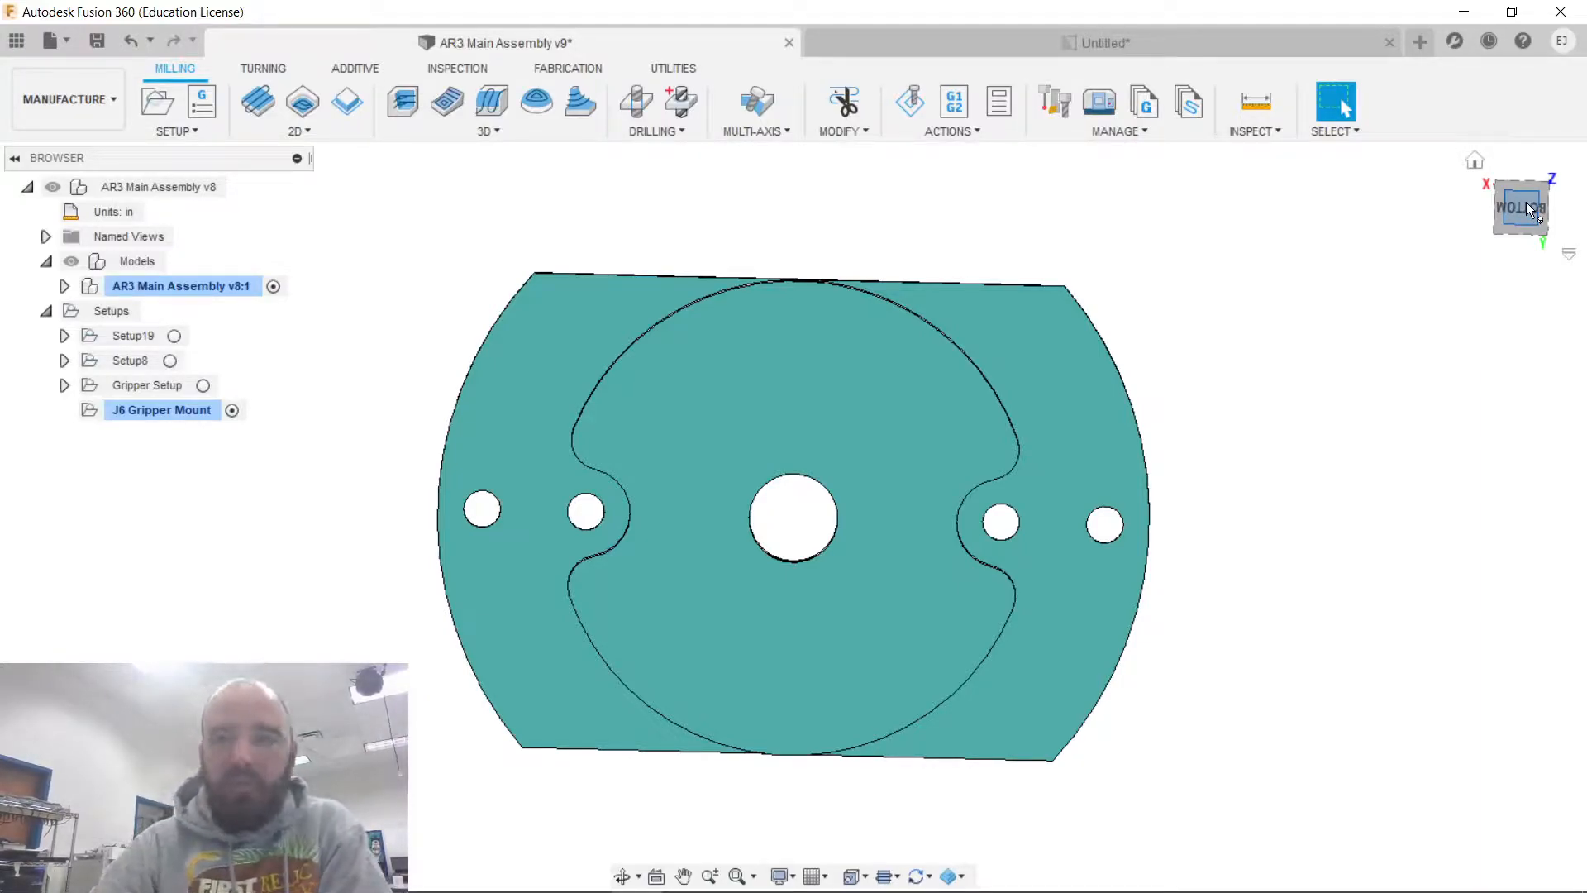
left_click_drag(1519, 208, 1494, 157)
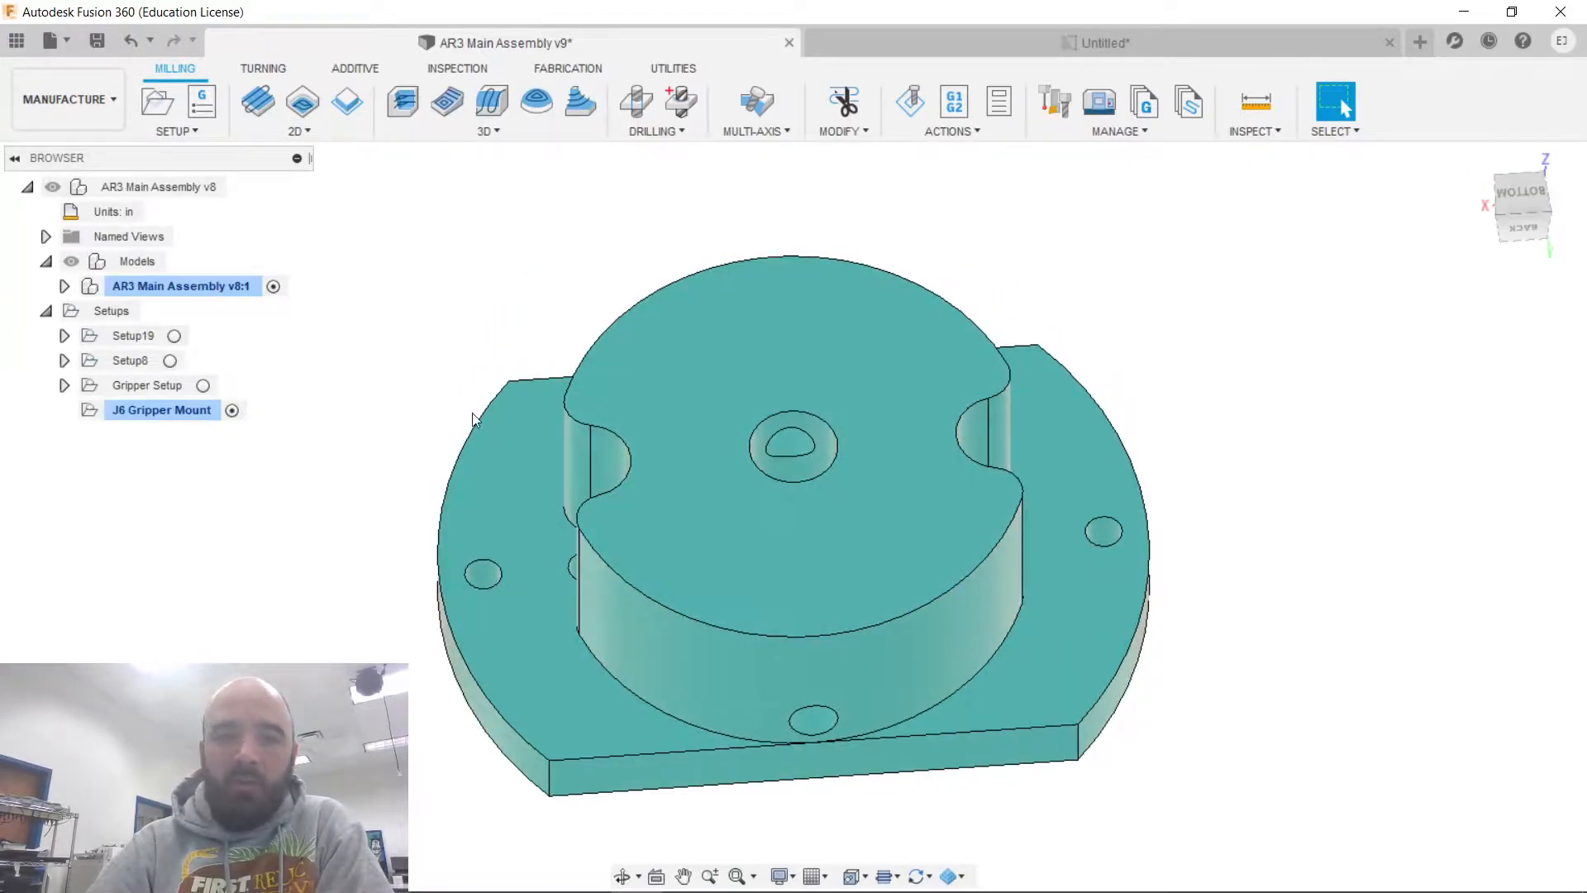
double_click(119, 411)
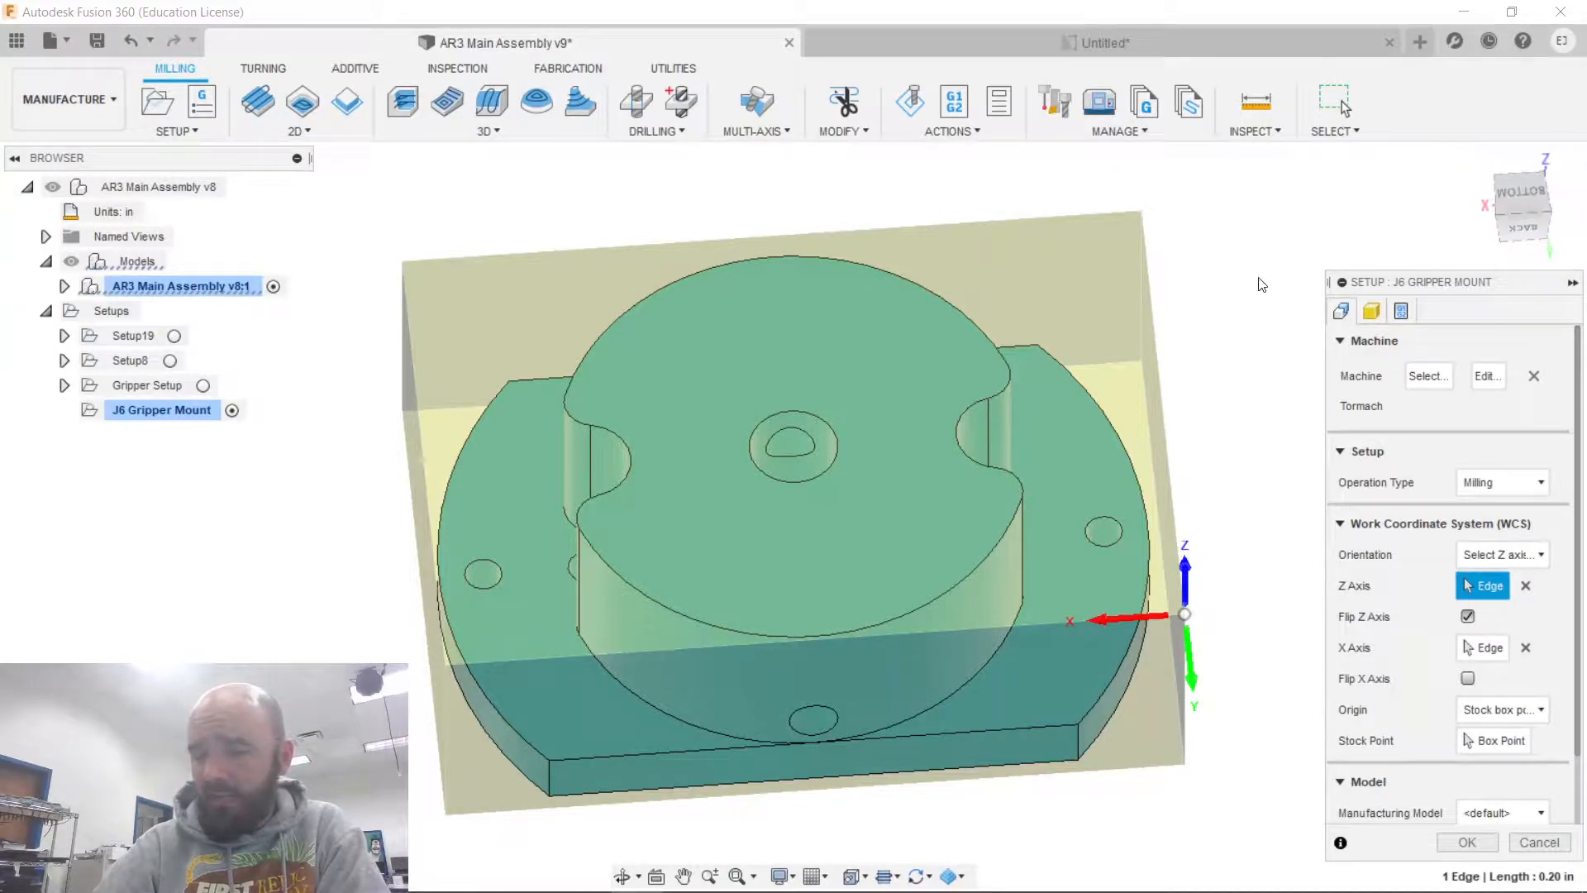
left_click(1522, 227)
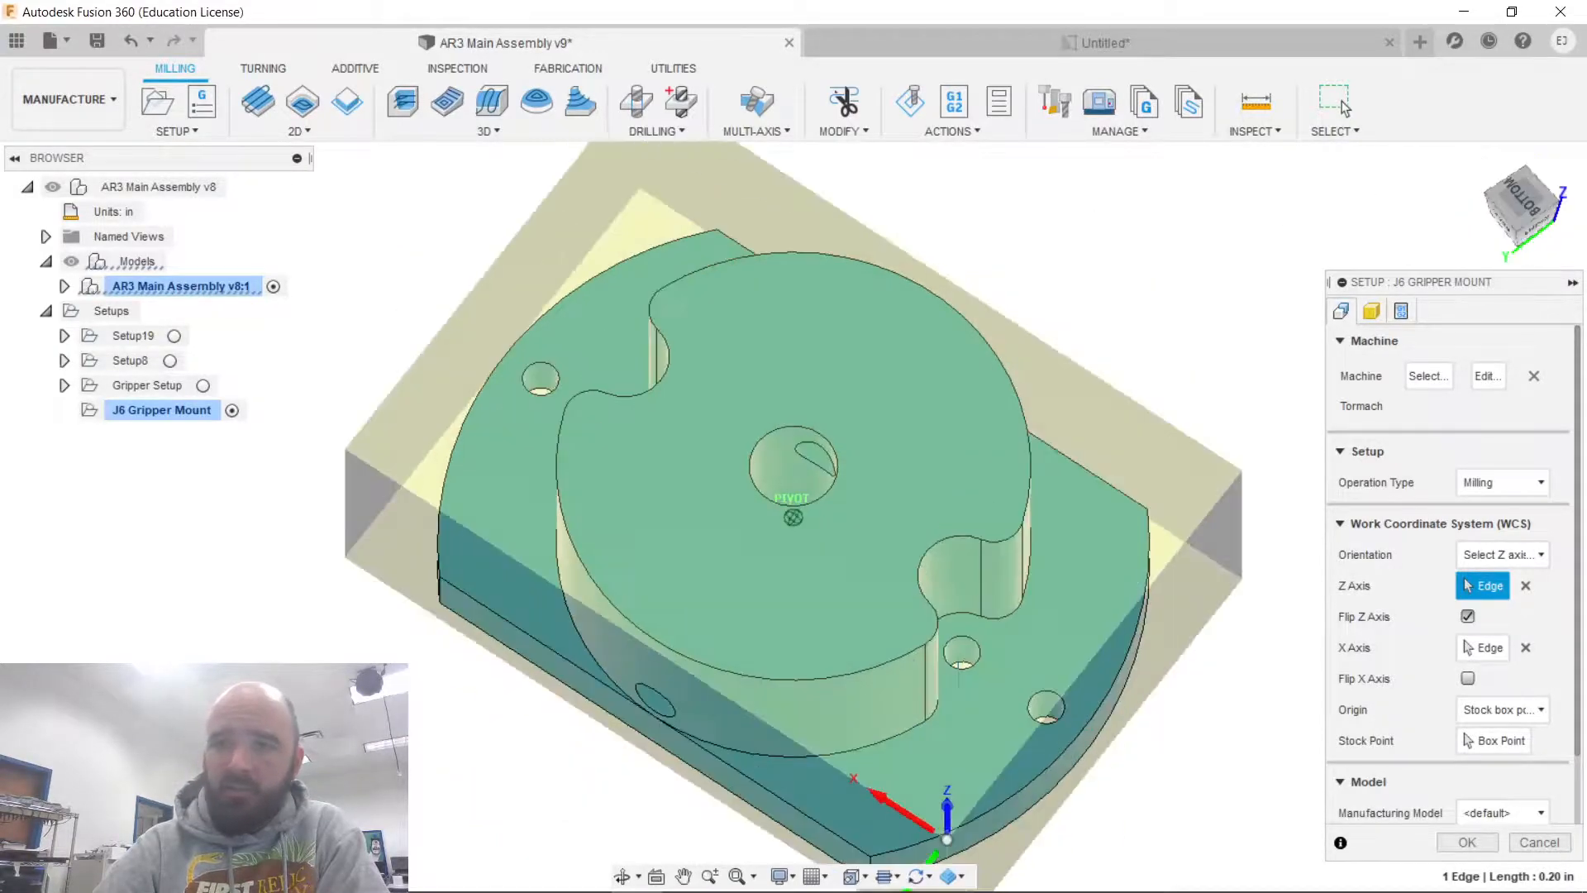
mouse_move(1522, 227)
left_mouse_down()
mouse_move(1446, 240)
mouse_move(1541, 284)
left_mouse_up()
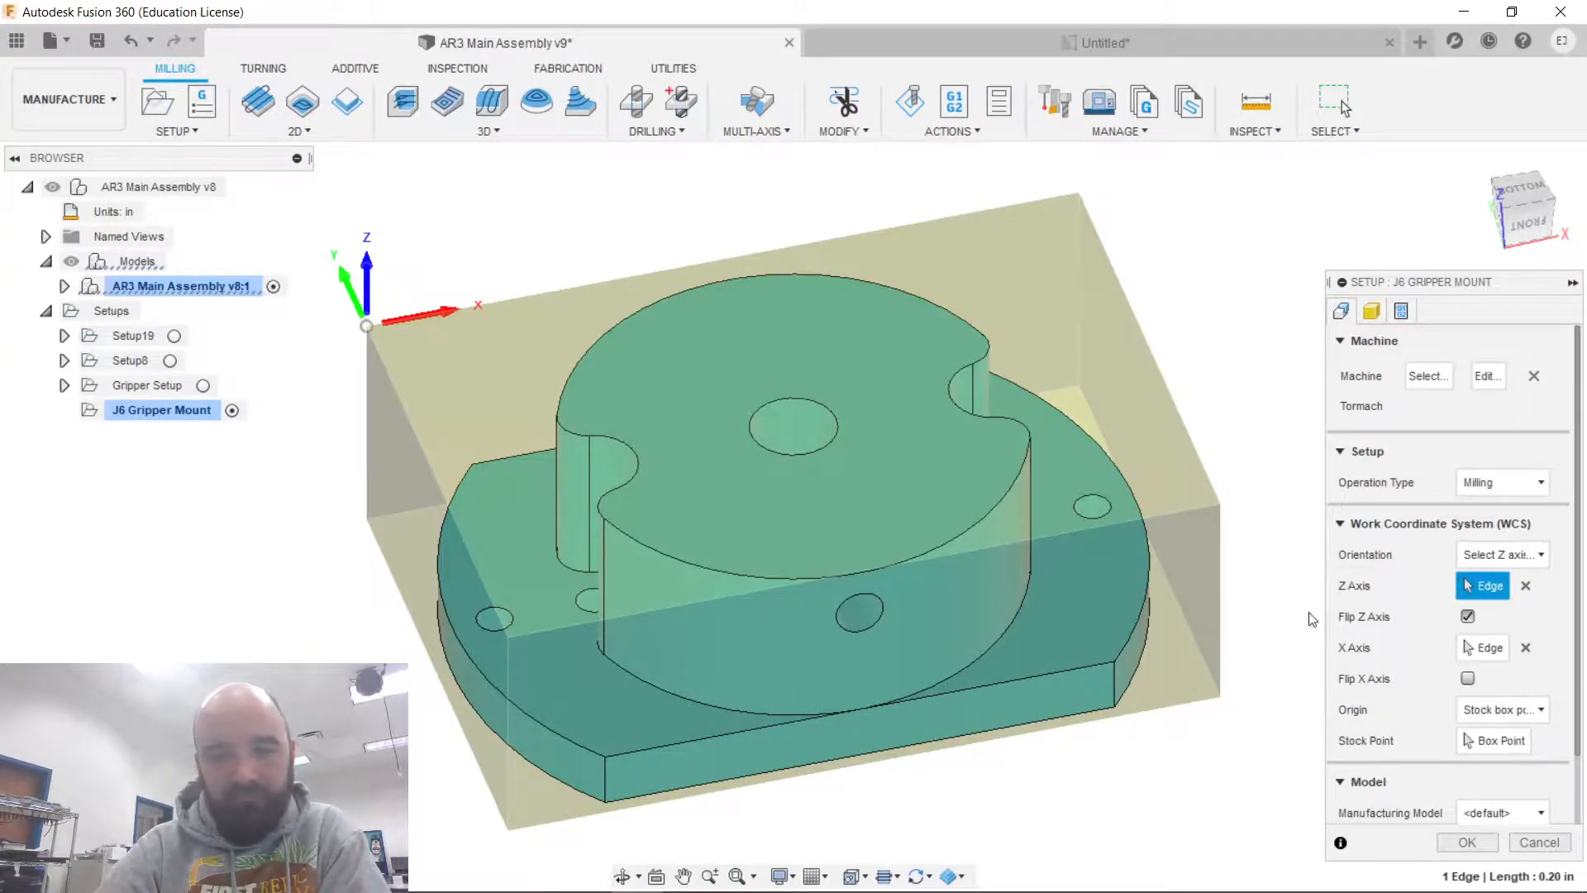
left_click(1485, 708)
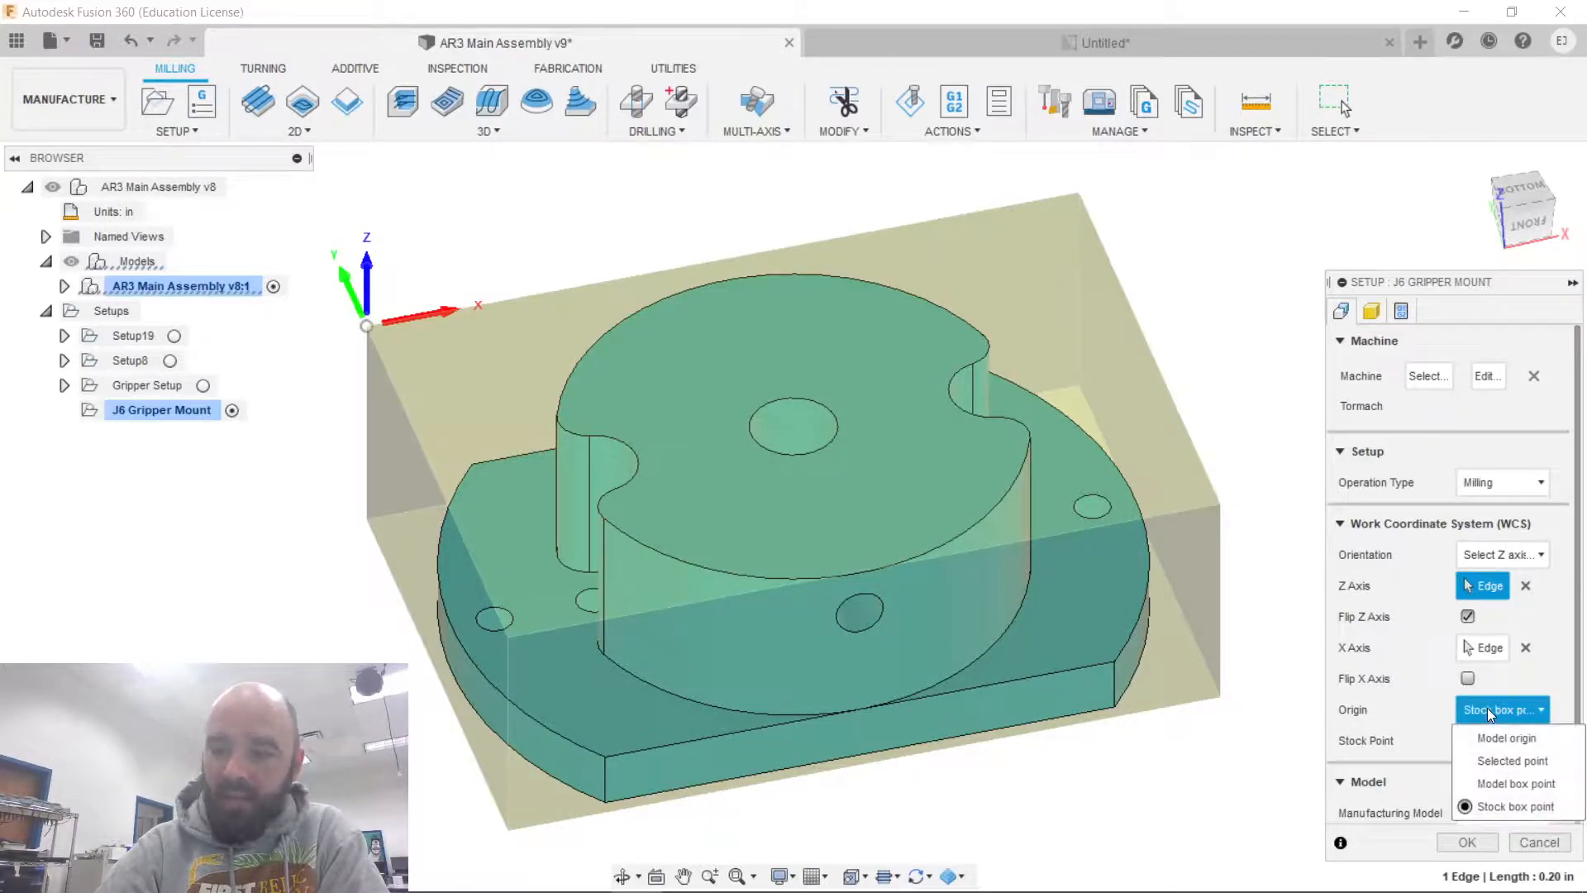
left_click(1397, 660)
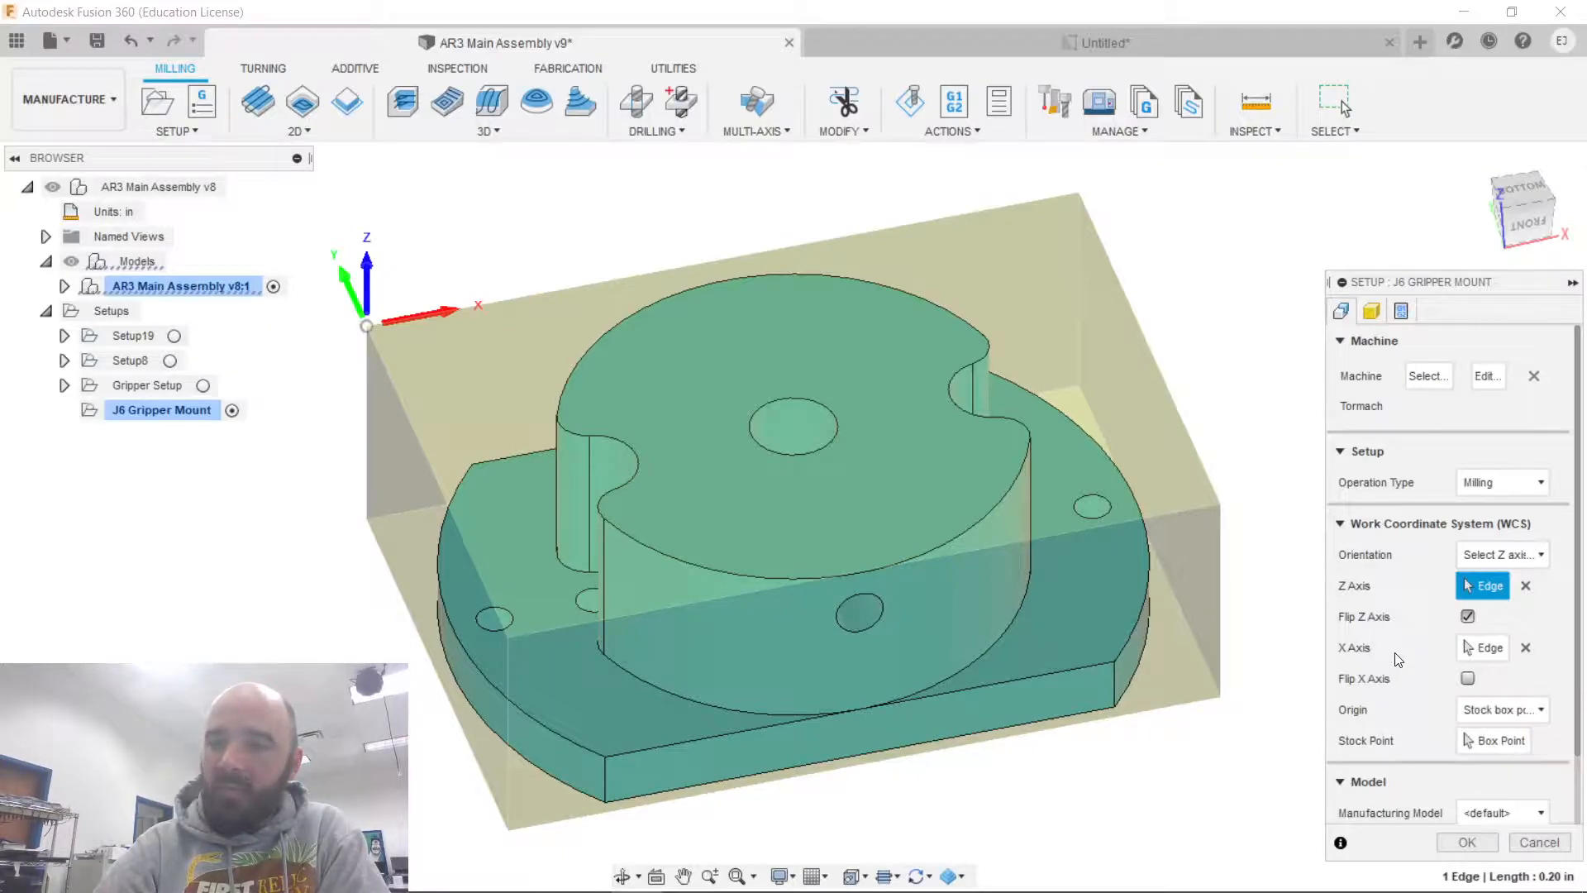
Change the setup's stock mode to Fixed size box.
left_click(1371, 311)
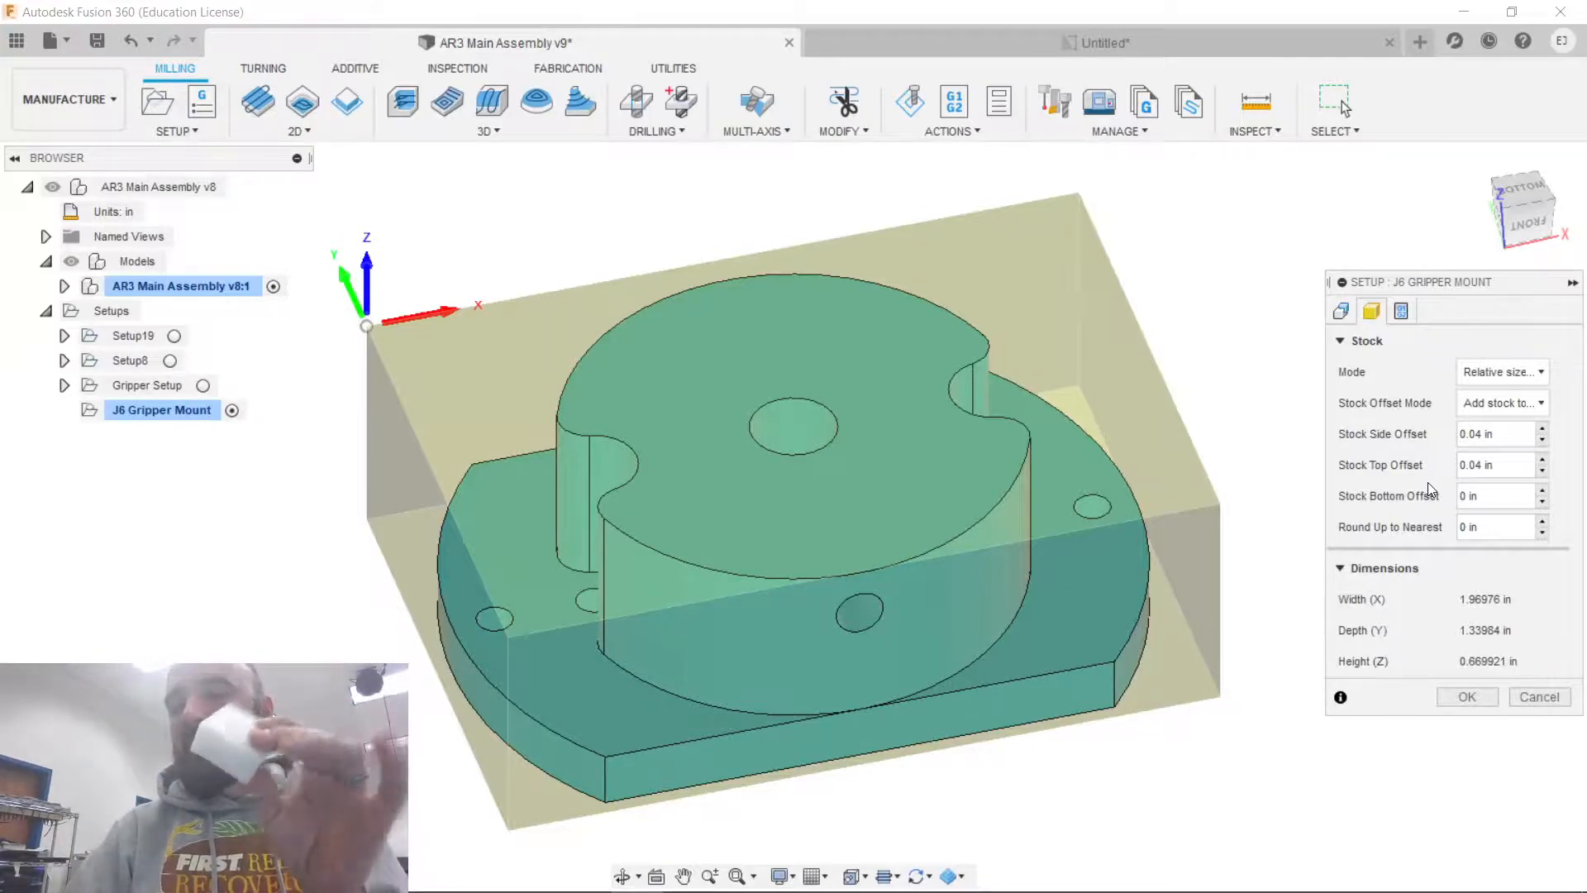
left_click(1499, 372)
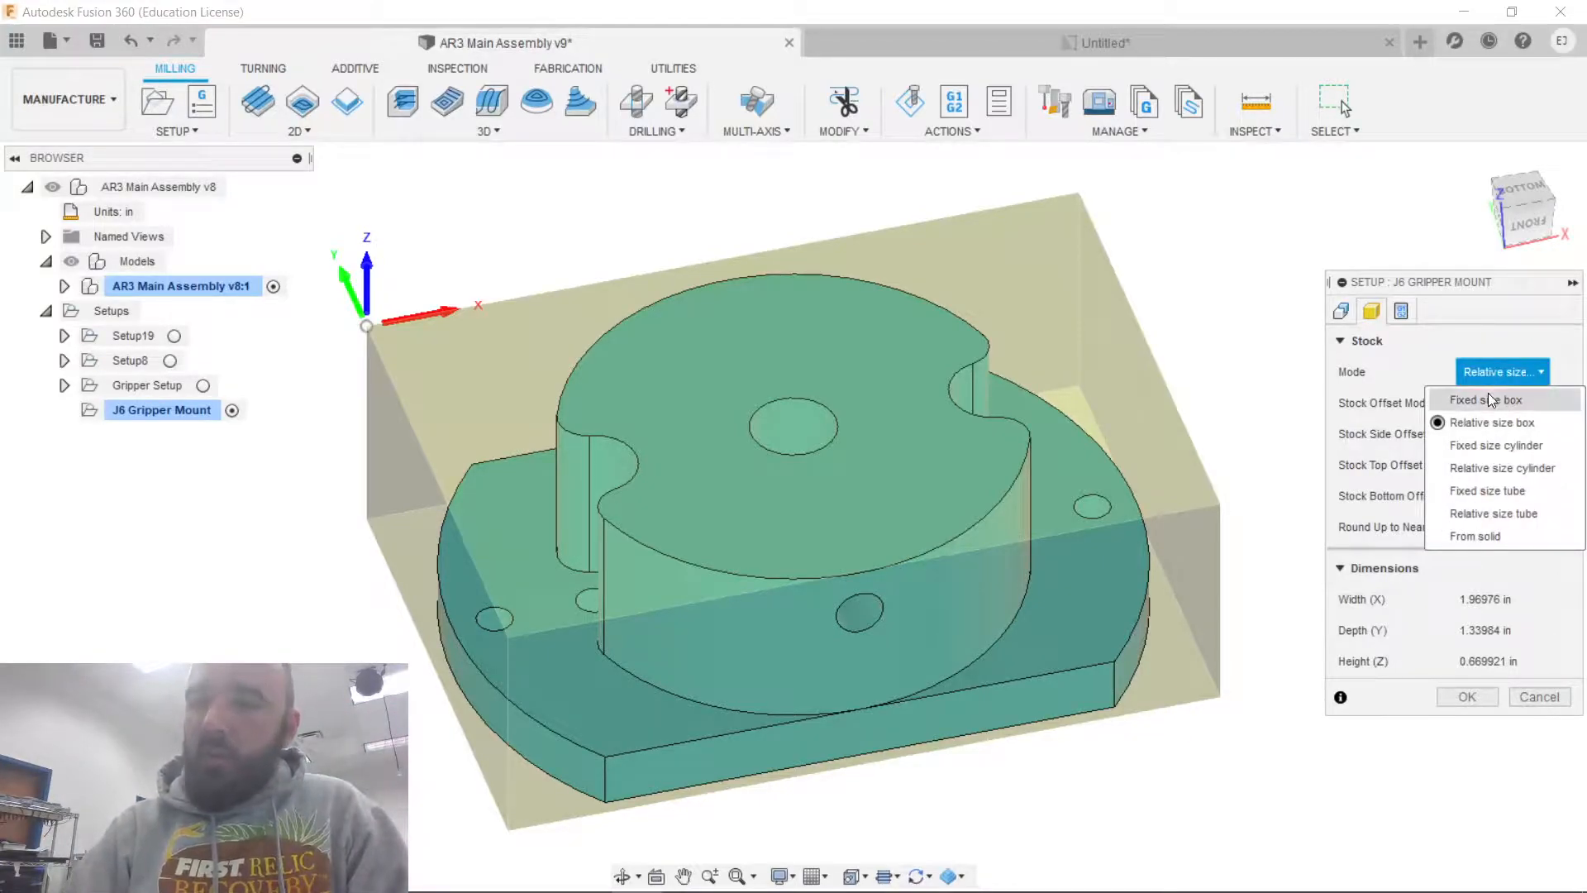
left_click(1486, 401)
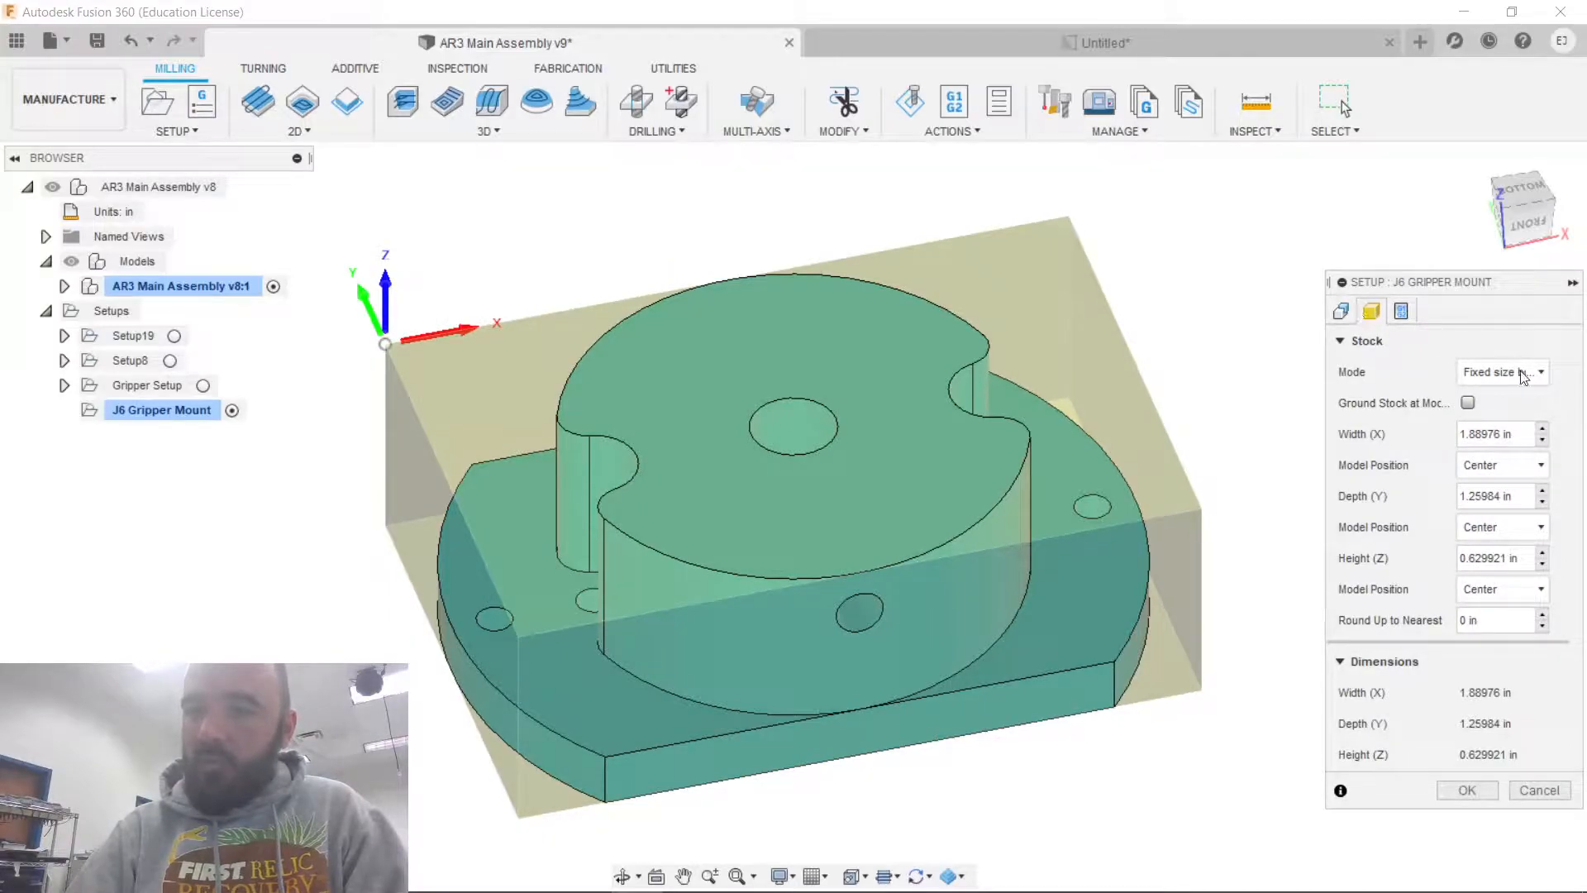
mouse_move(1522, 372)
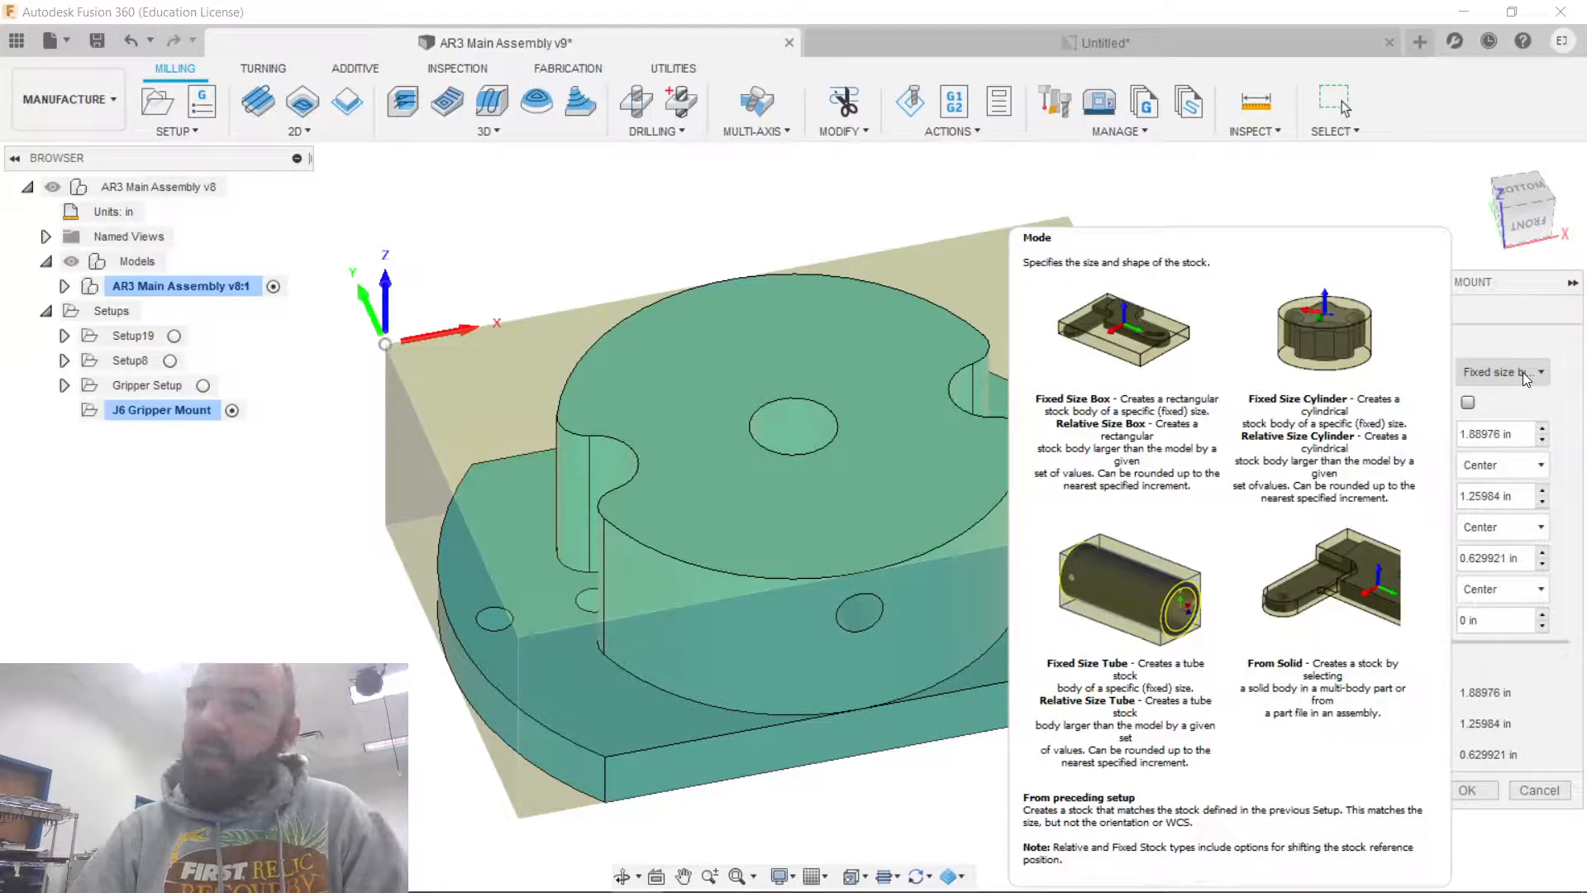
Set the stock box to 2.006 in wide (X), 2.062 in deep (Y) and 0.976 in high (Z).
double_click(1486, 434)
left_click(1490, 433)
key("shift+Home")
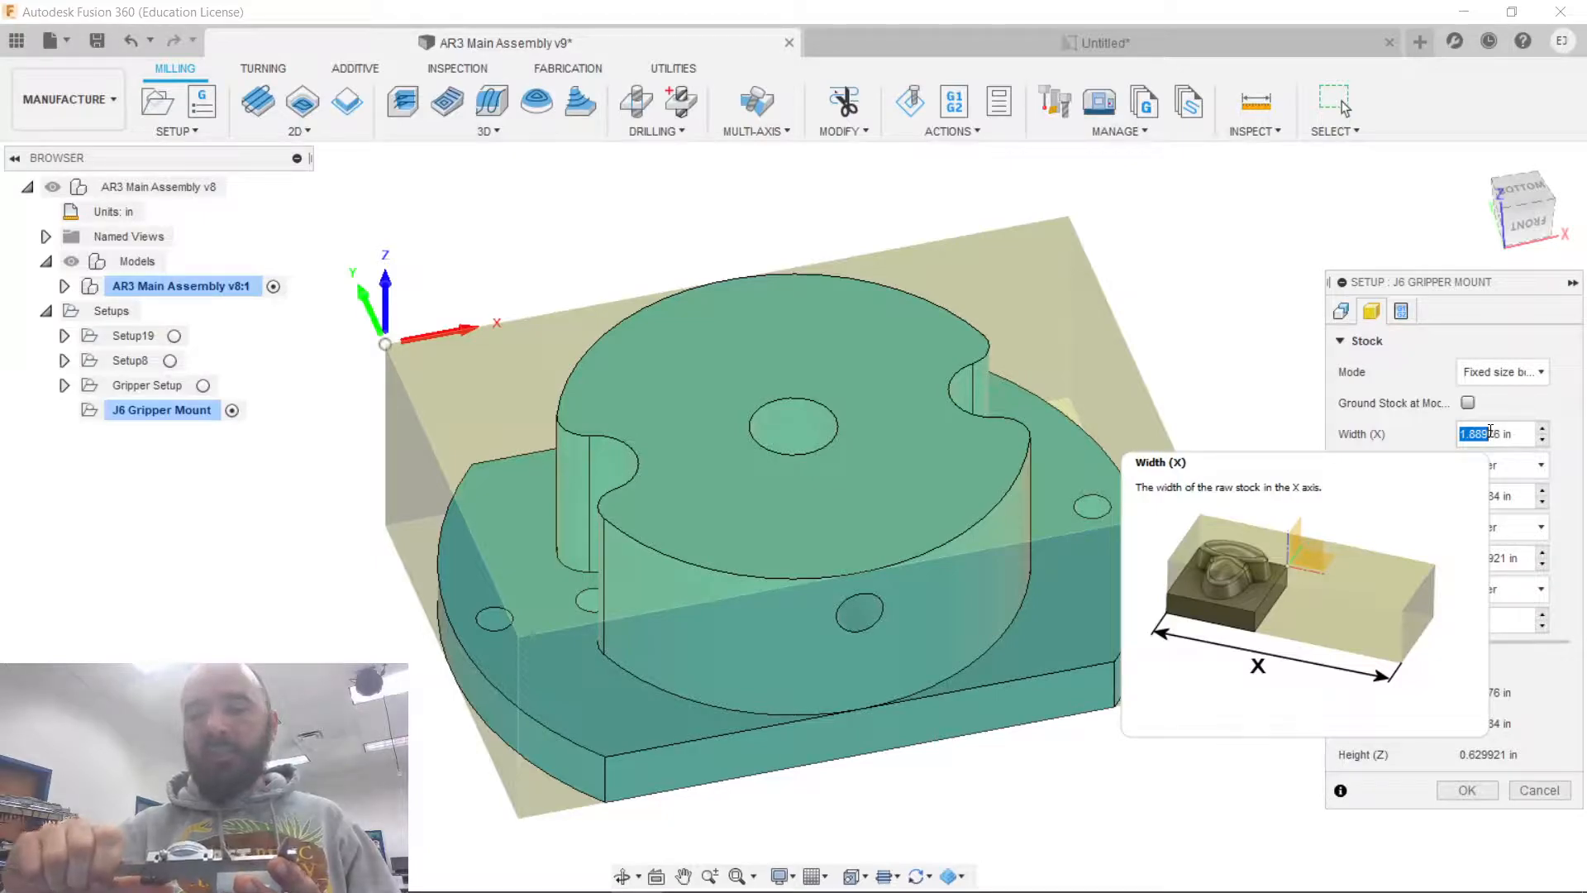
triple_click(1490, 431)
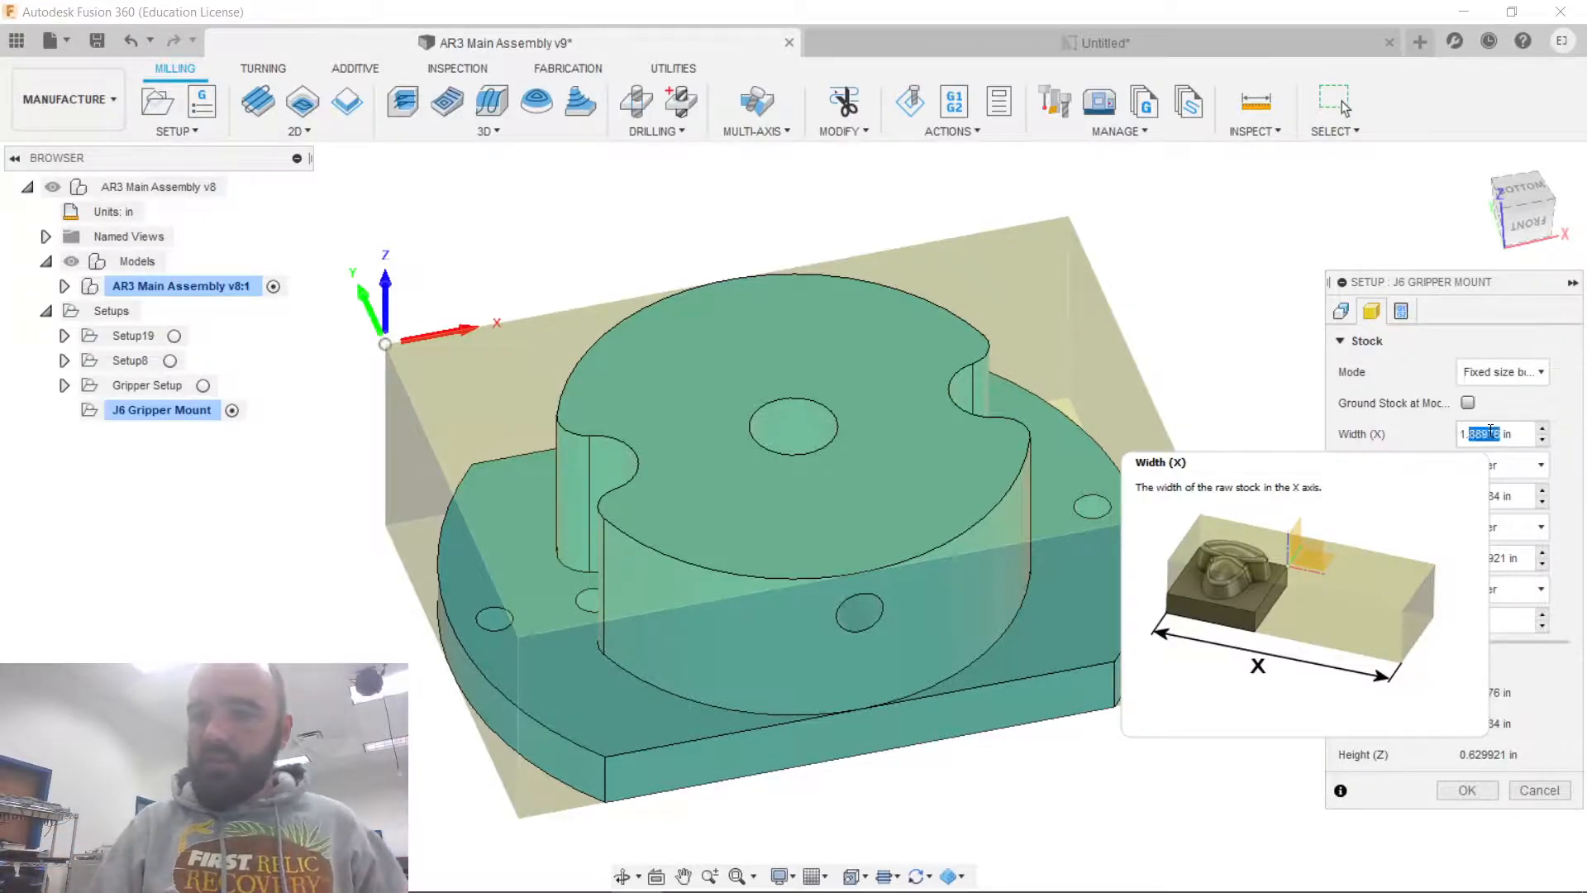
type("2.006")
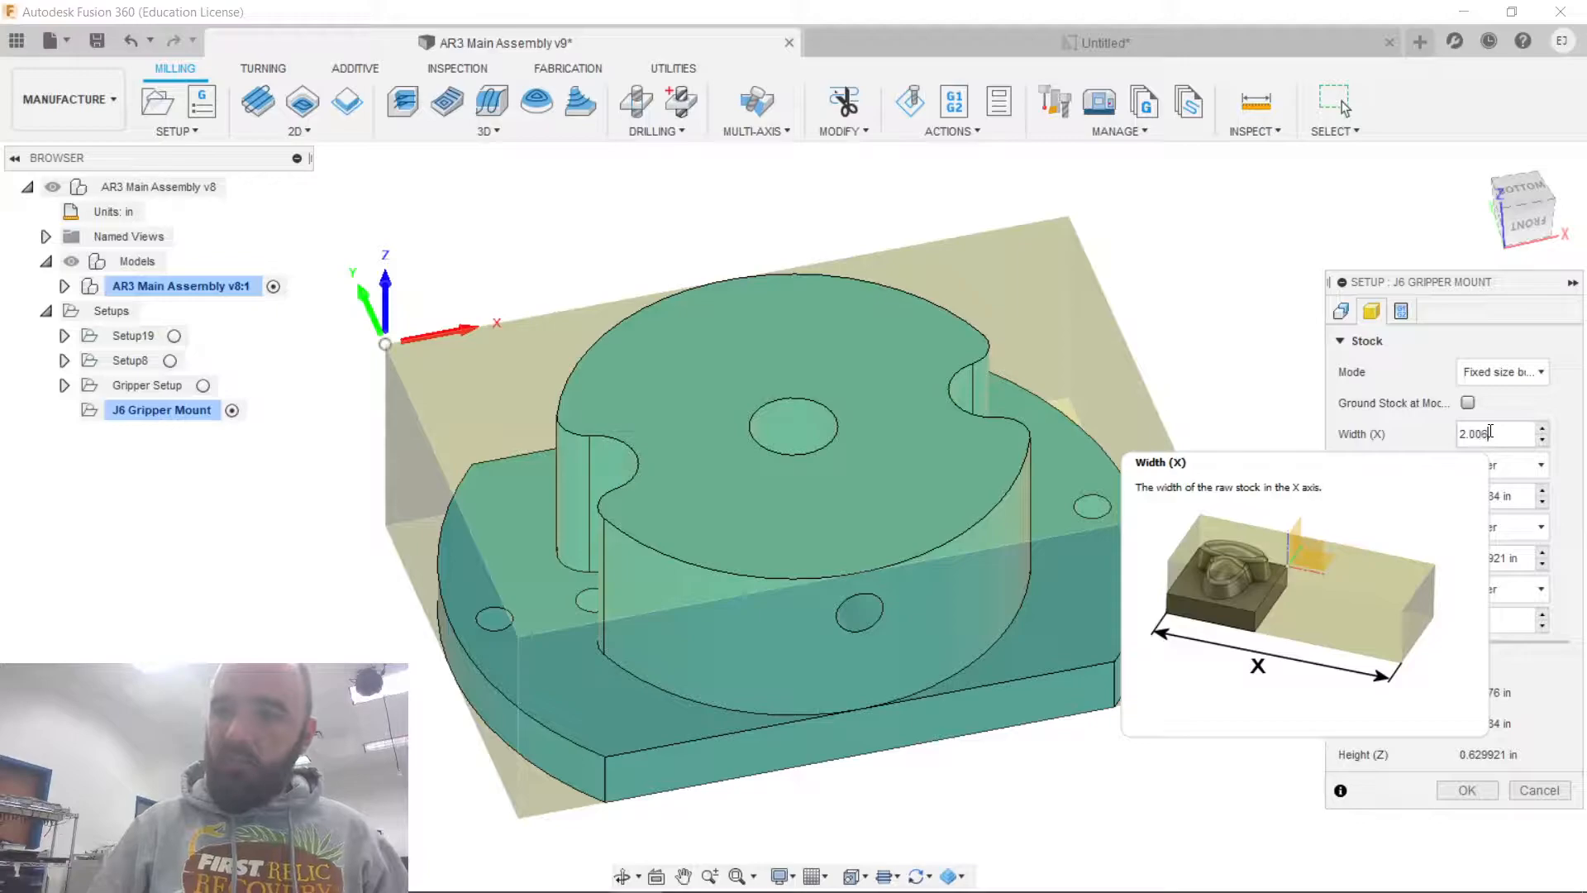
key("Tab")
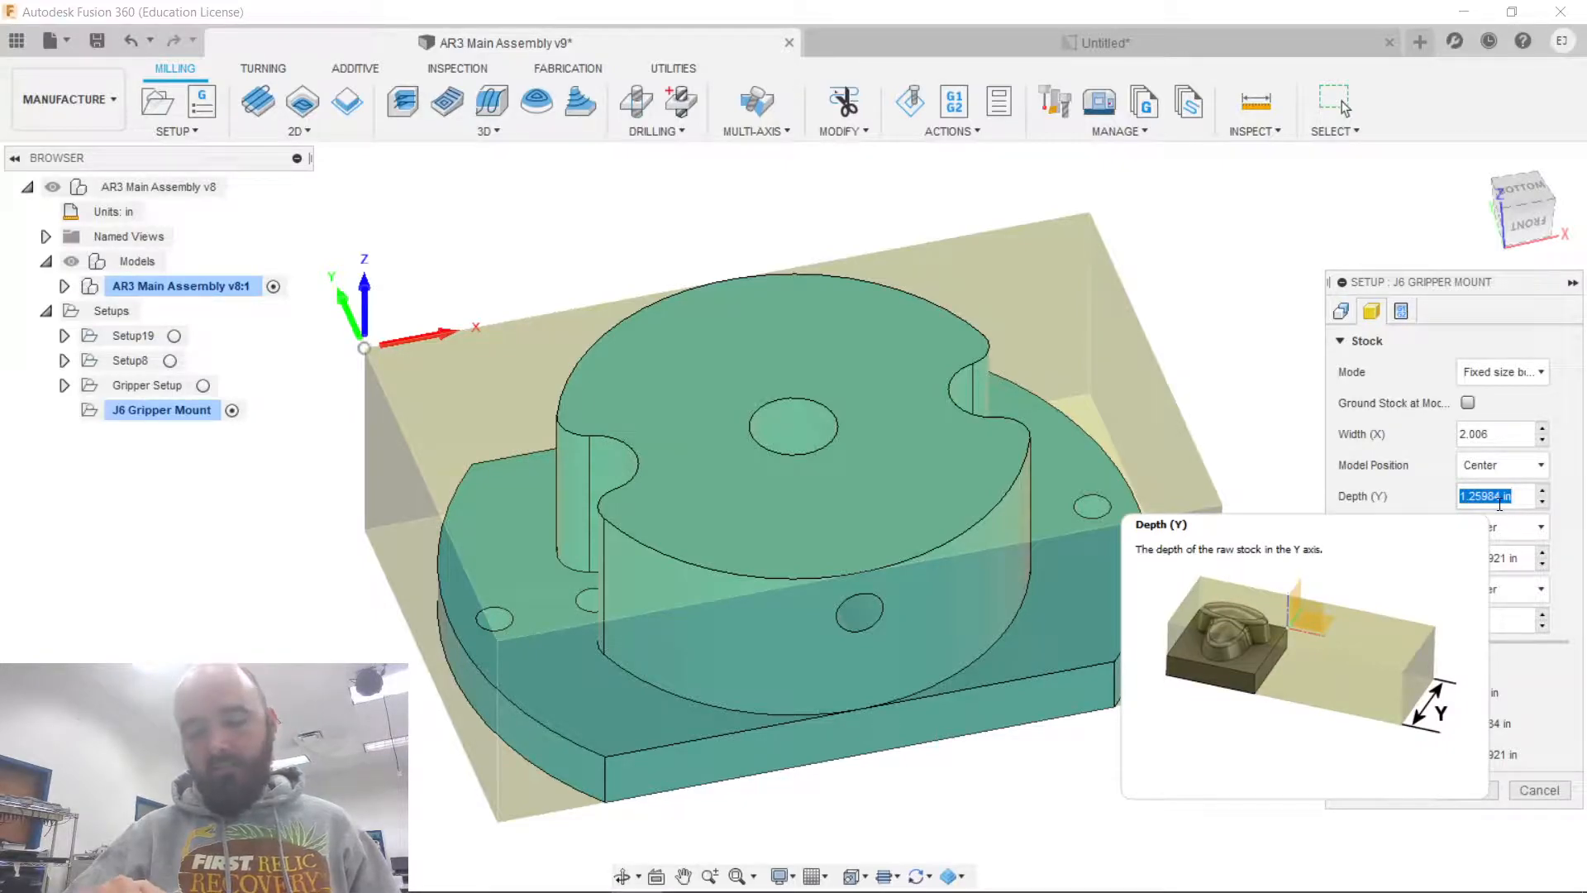
type("2.062")
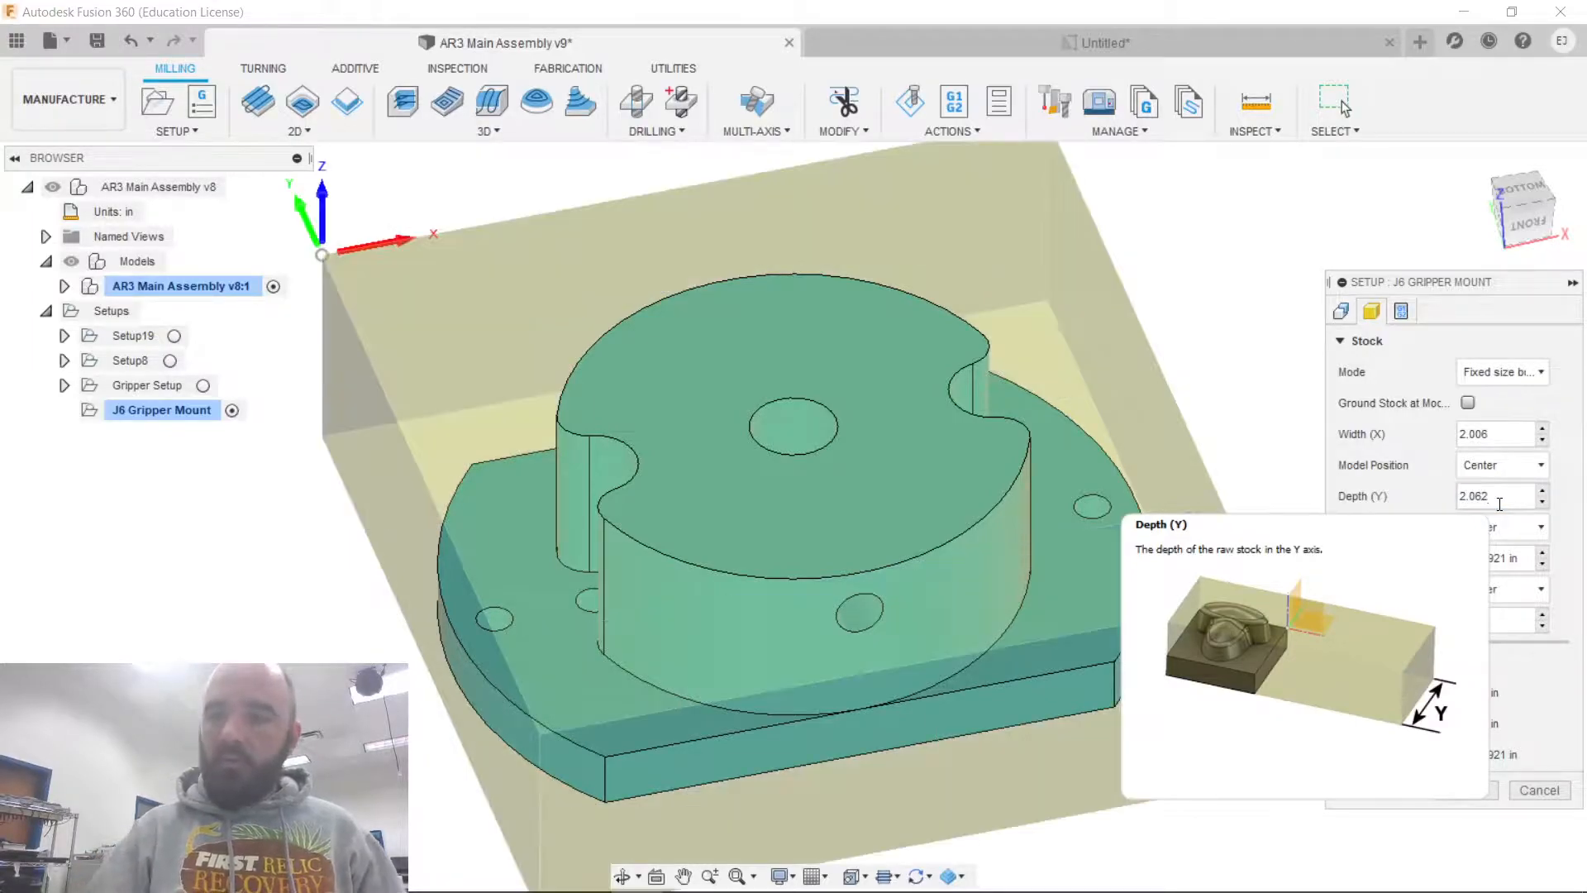
left_click(1515, 559)
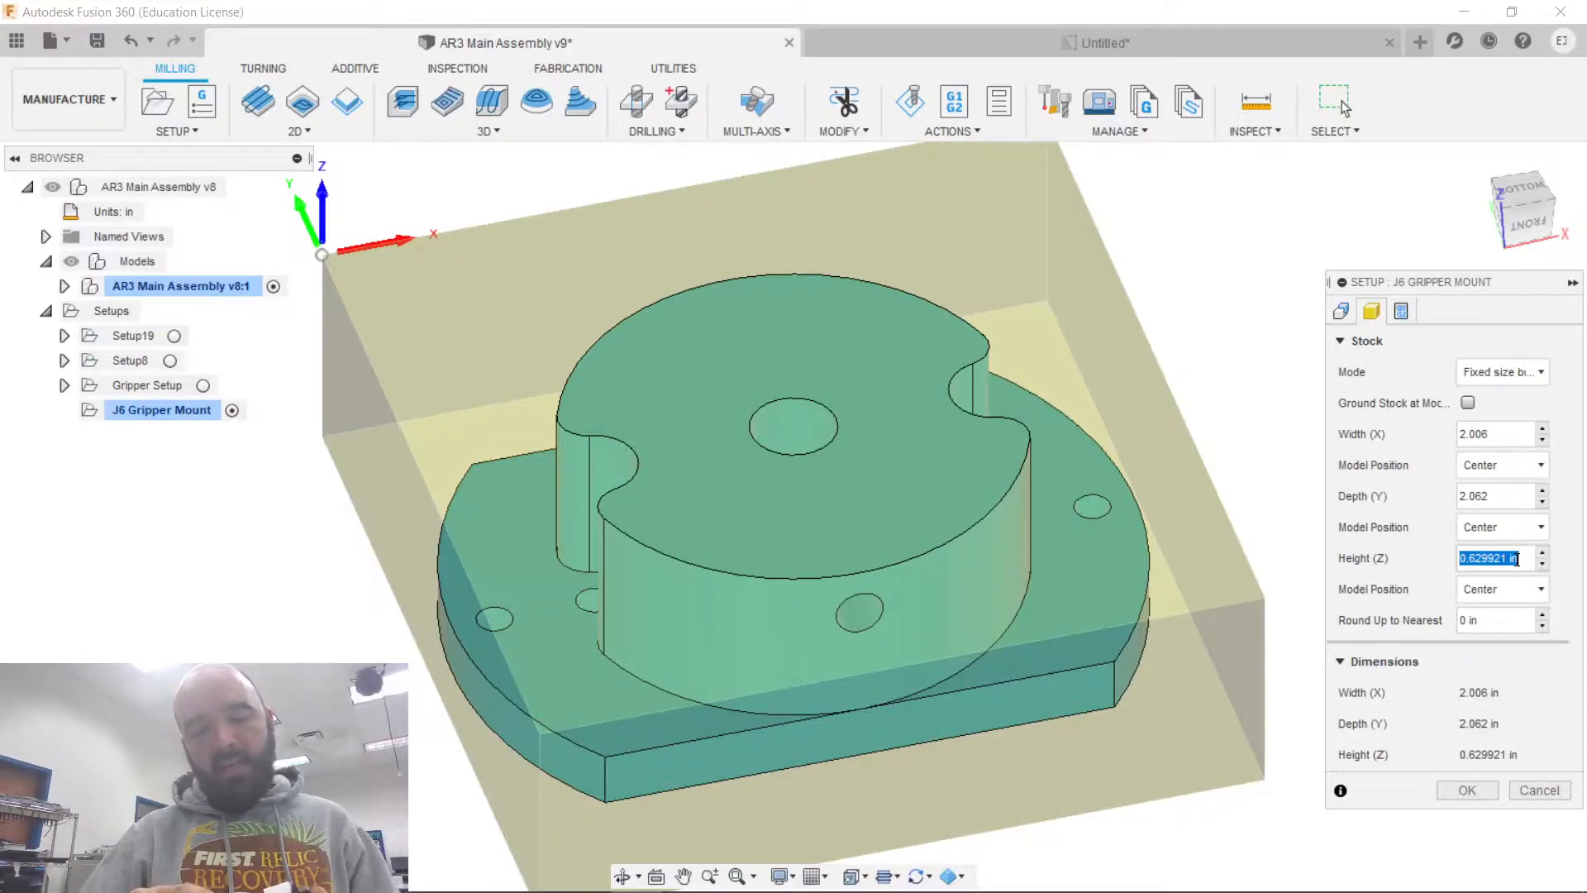
type(".97")
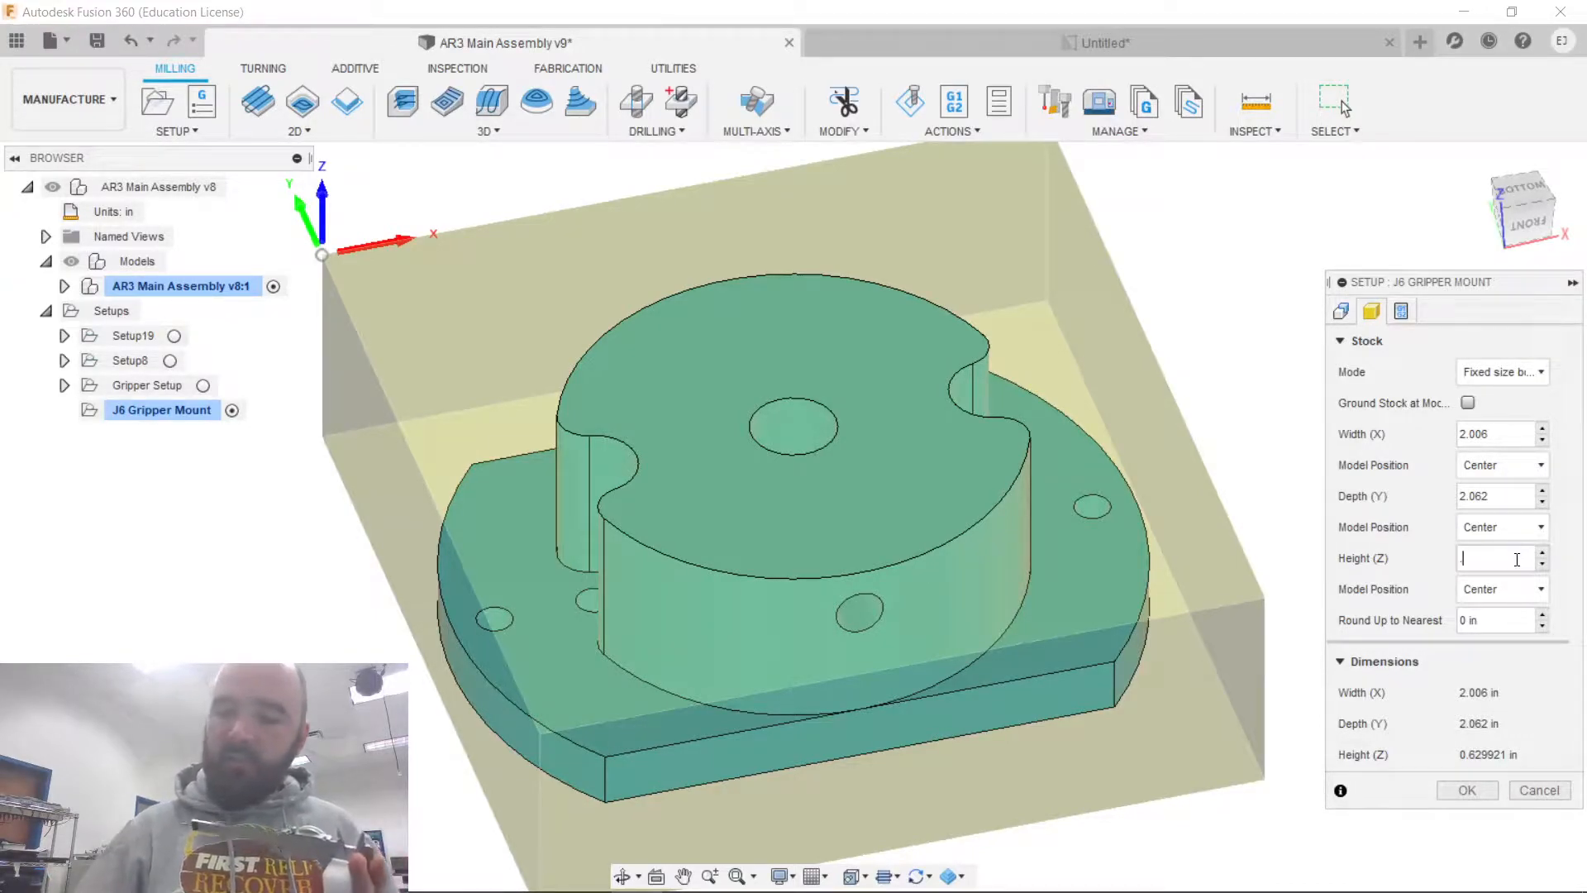
type("6")
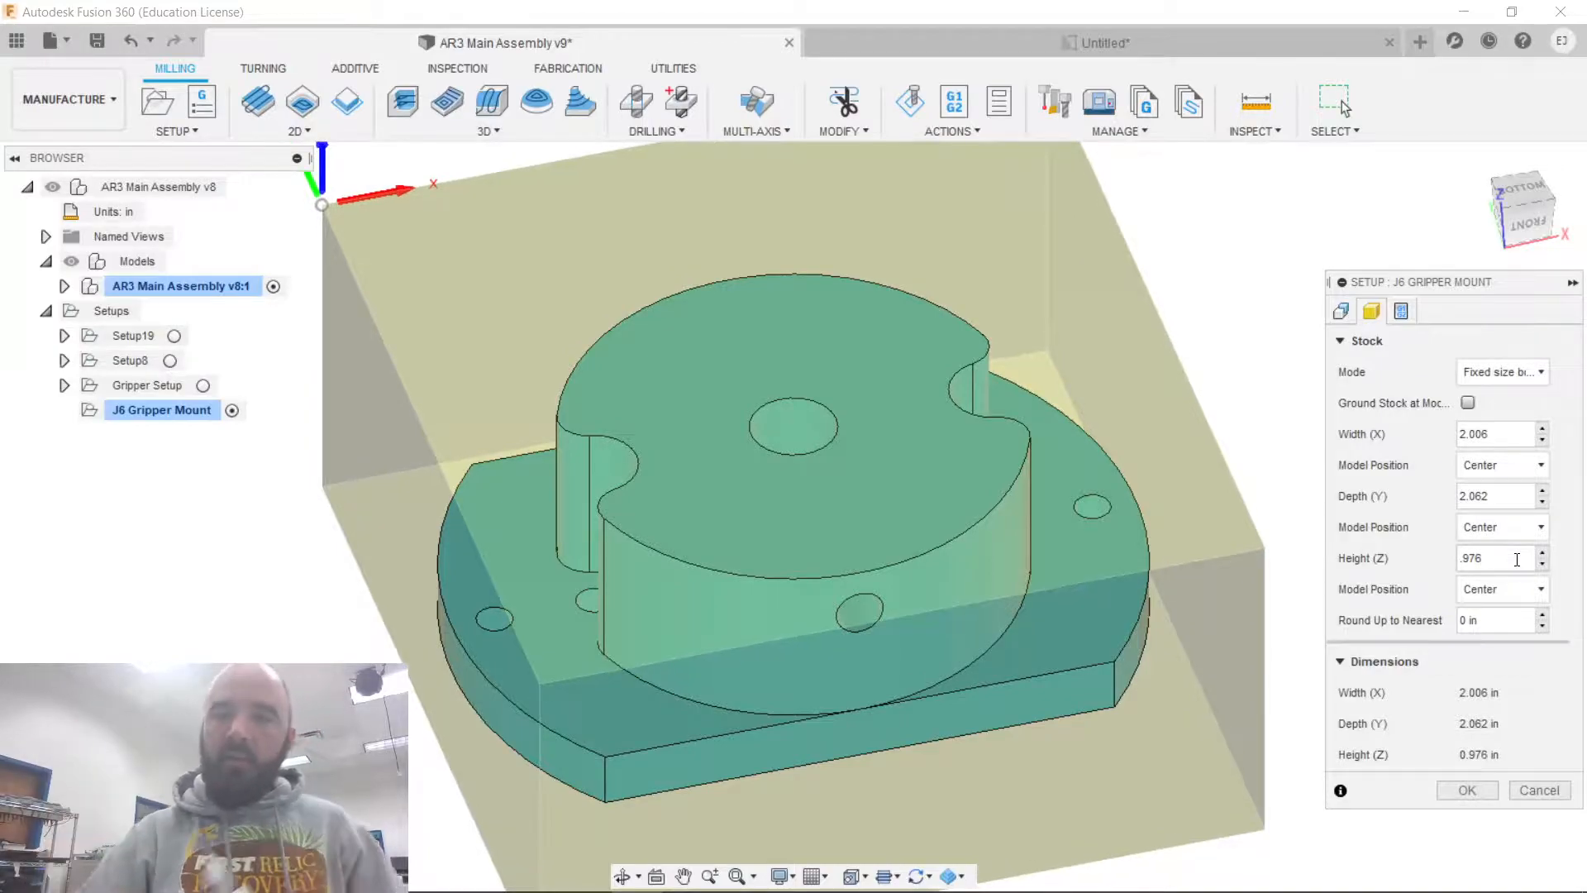
Set the model's Z position in the stock to Offset from top (+Z) with an offset of 0.05 in.
left_click(1535, 225)
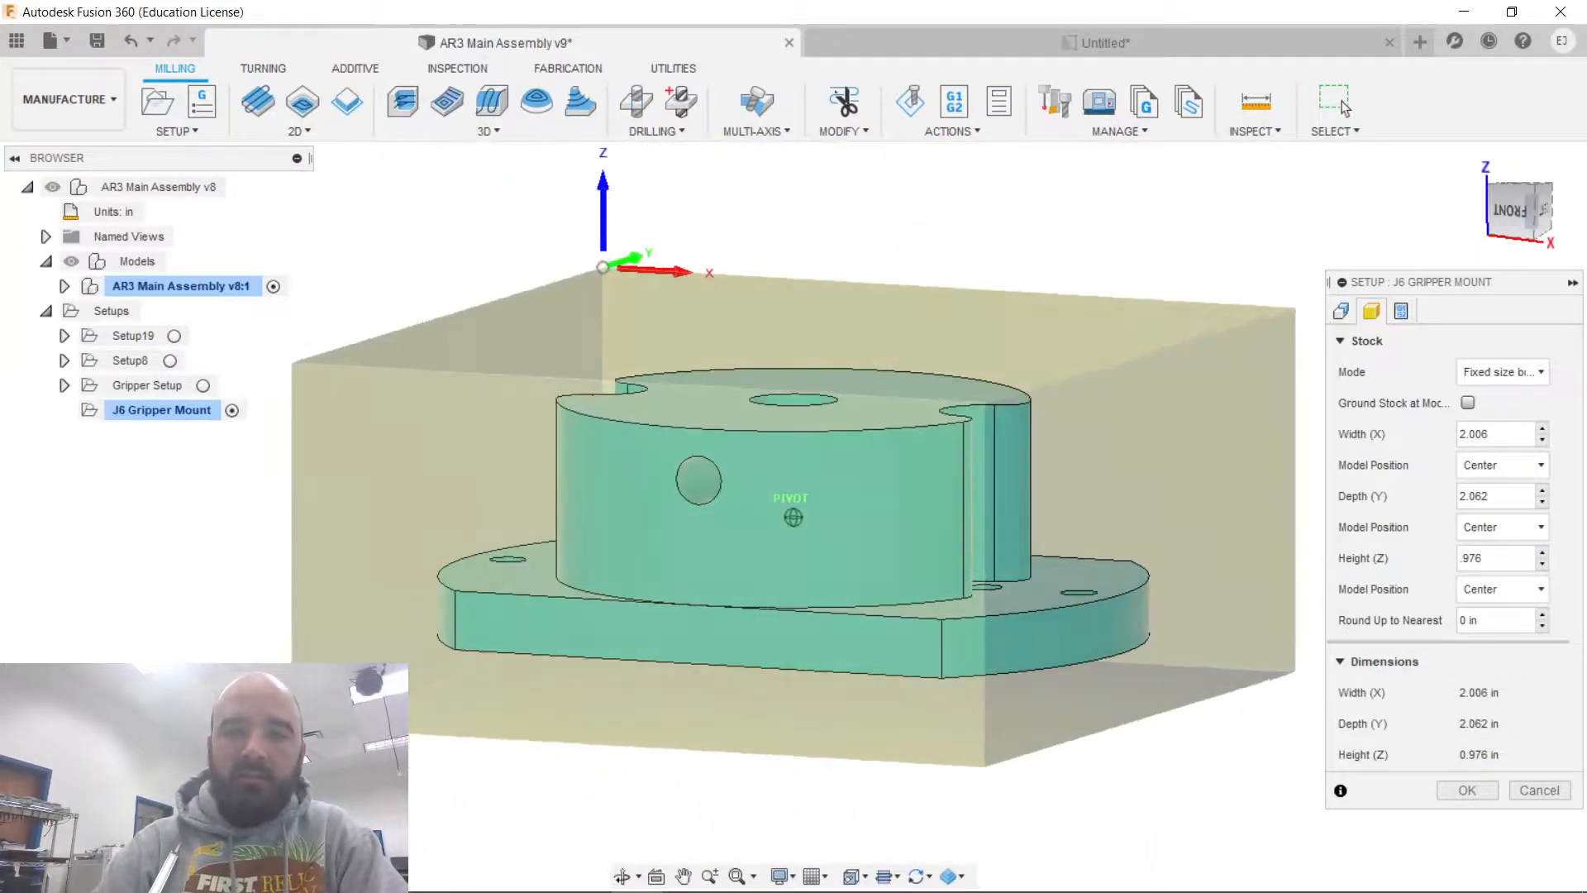
left_click_drag(1536, 225, 1483, 240)
middle_click_drag(793, 517, 802, 570, "shift")
left_click_drag(1506, 242, 1520, 217)
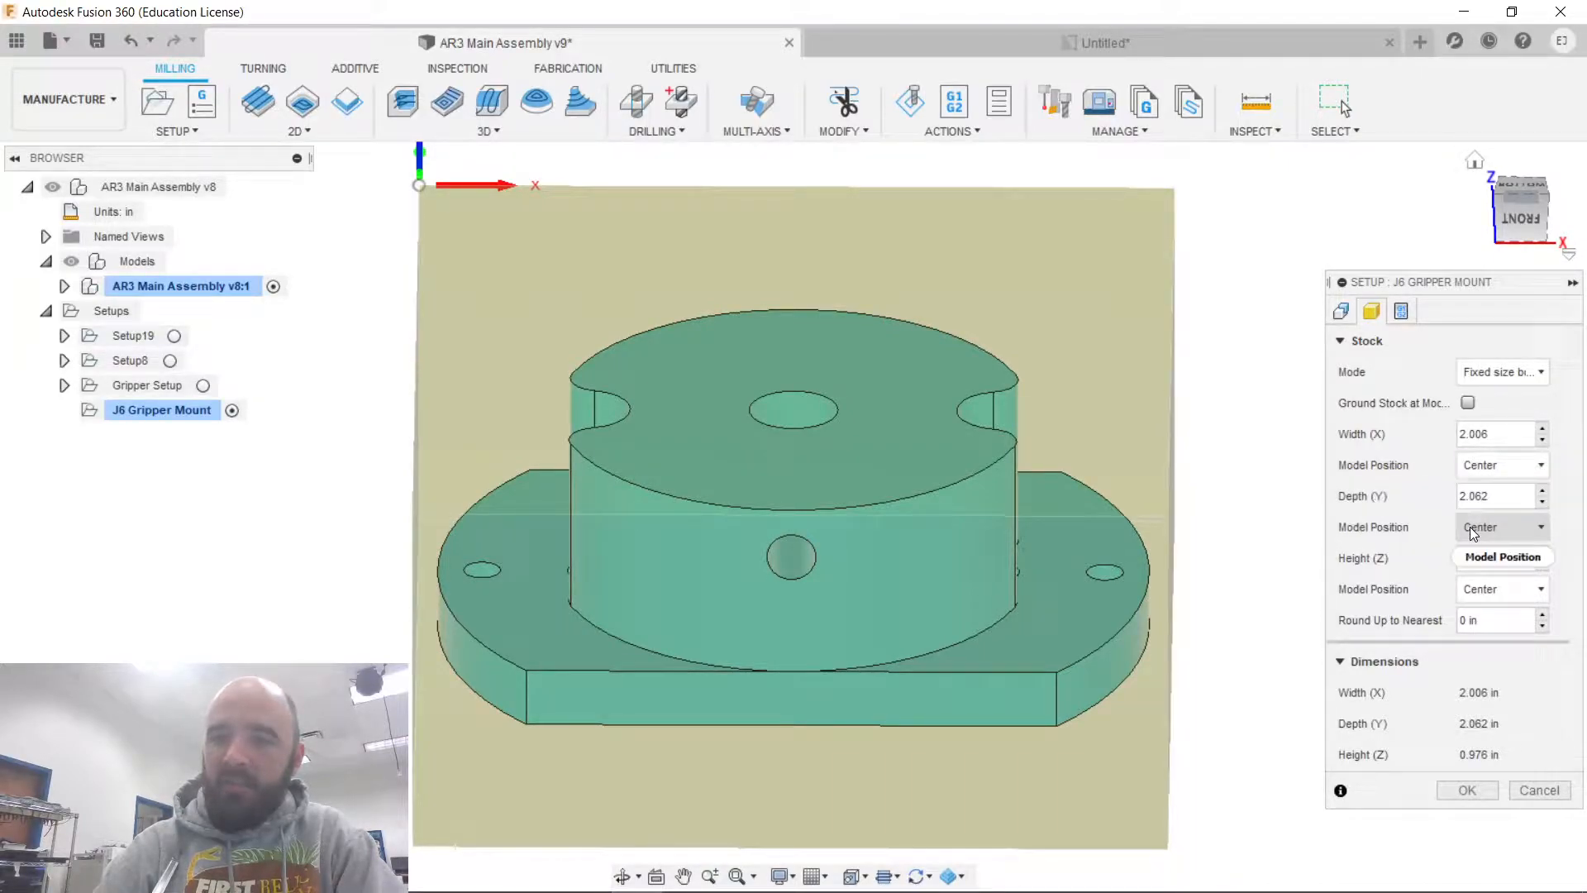
mouse_move(1519, 221)
left_mouse_down()
mouse_move(1504, 275)
mouse_move(1516, 219)
left_mouse_up()
left_click(1516, 219)
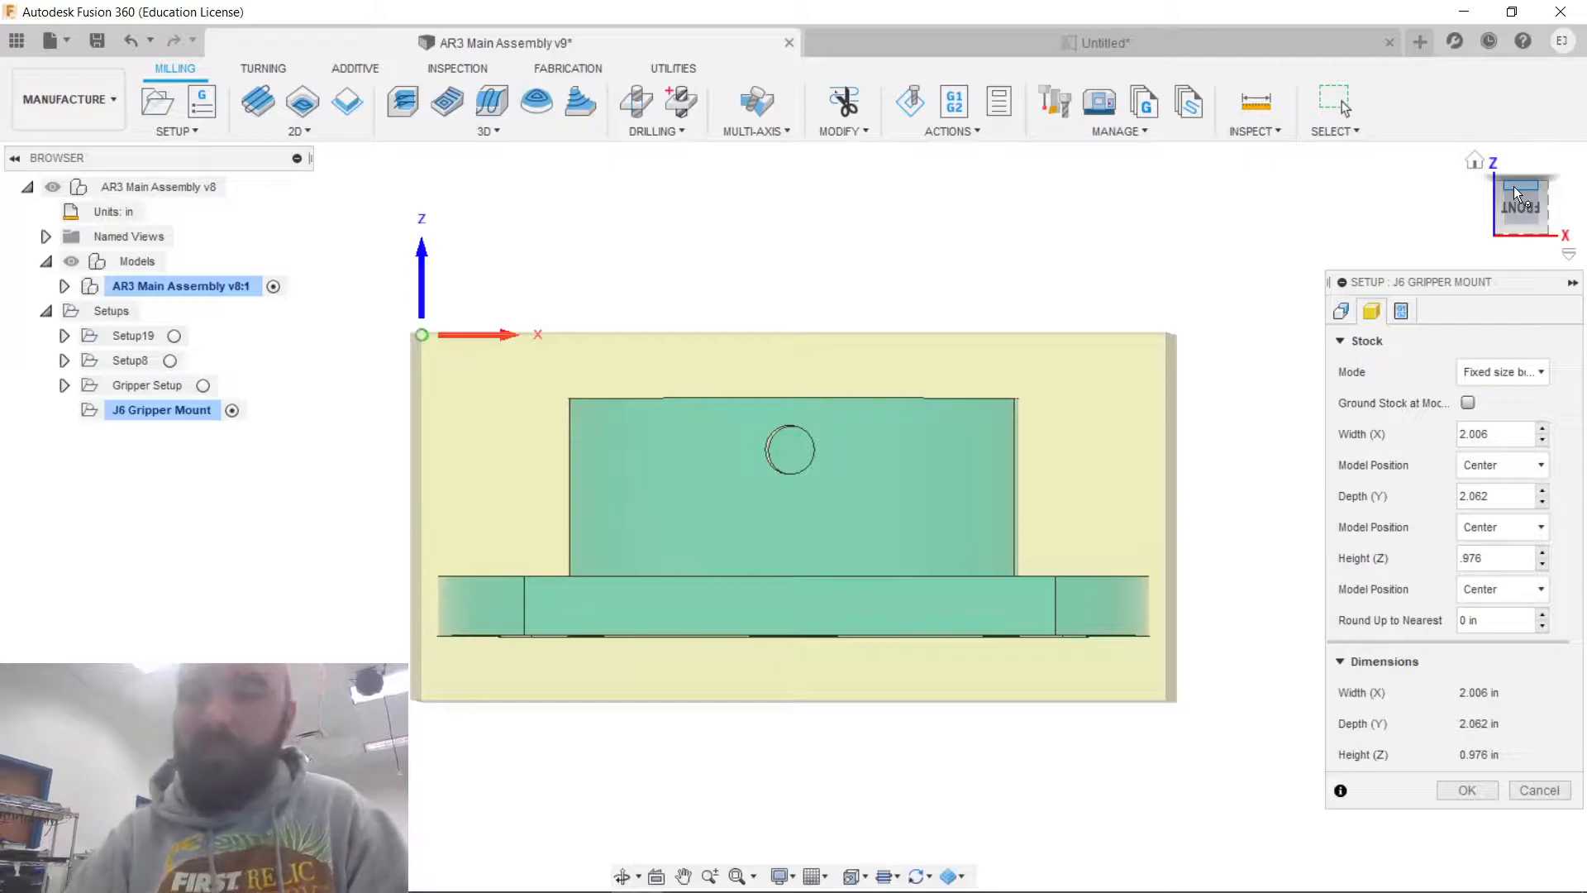
left_click(1496, 588)
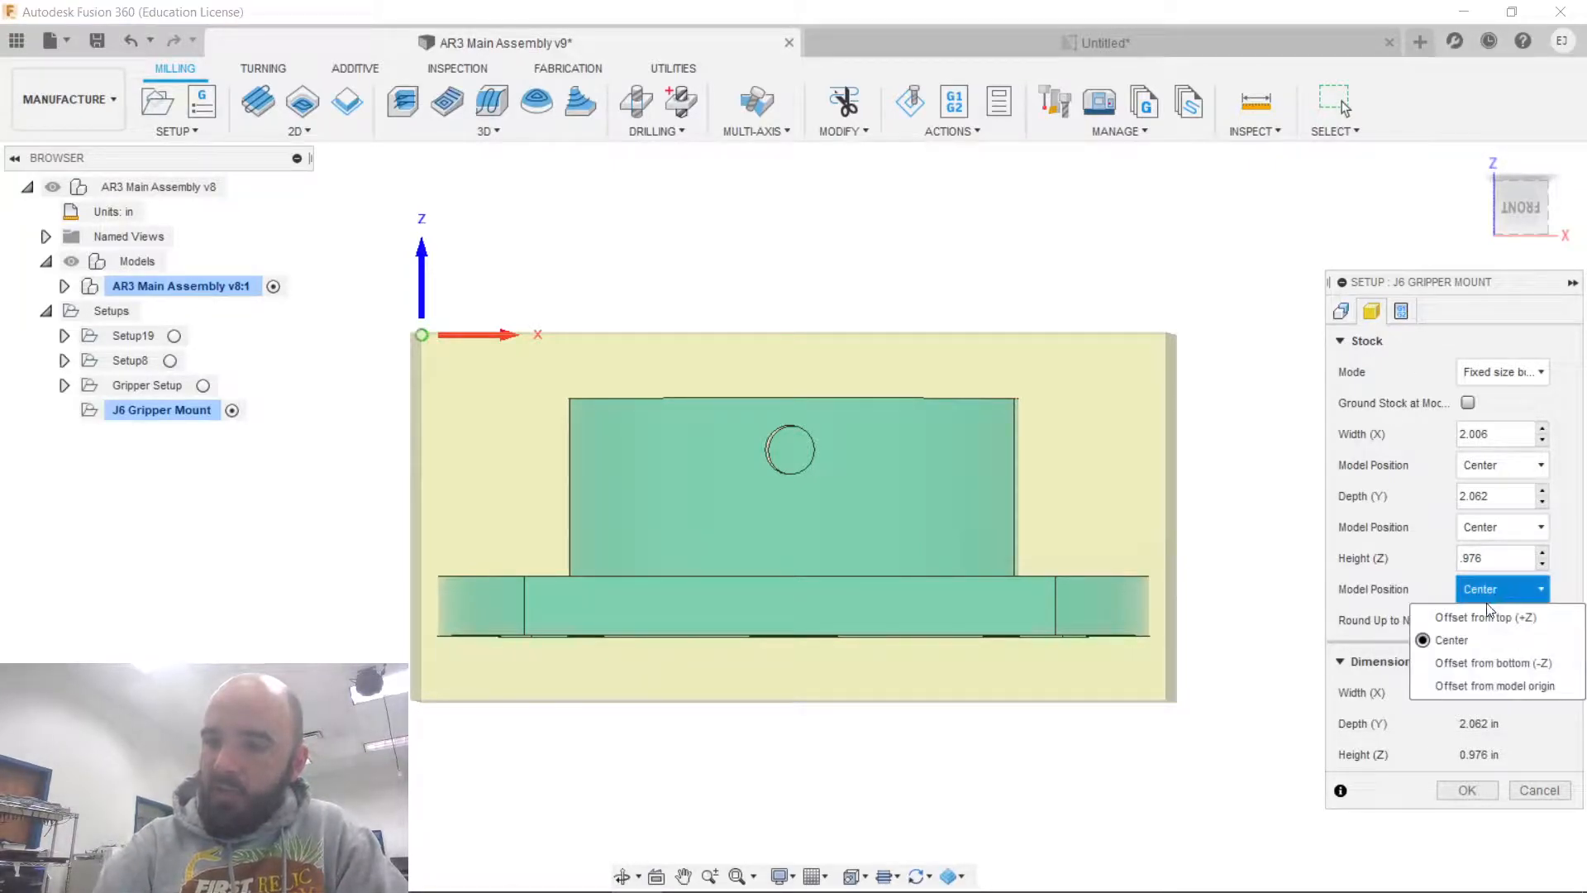
left_click(1475, 616)
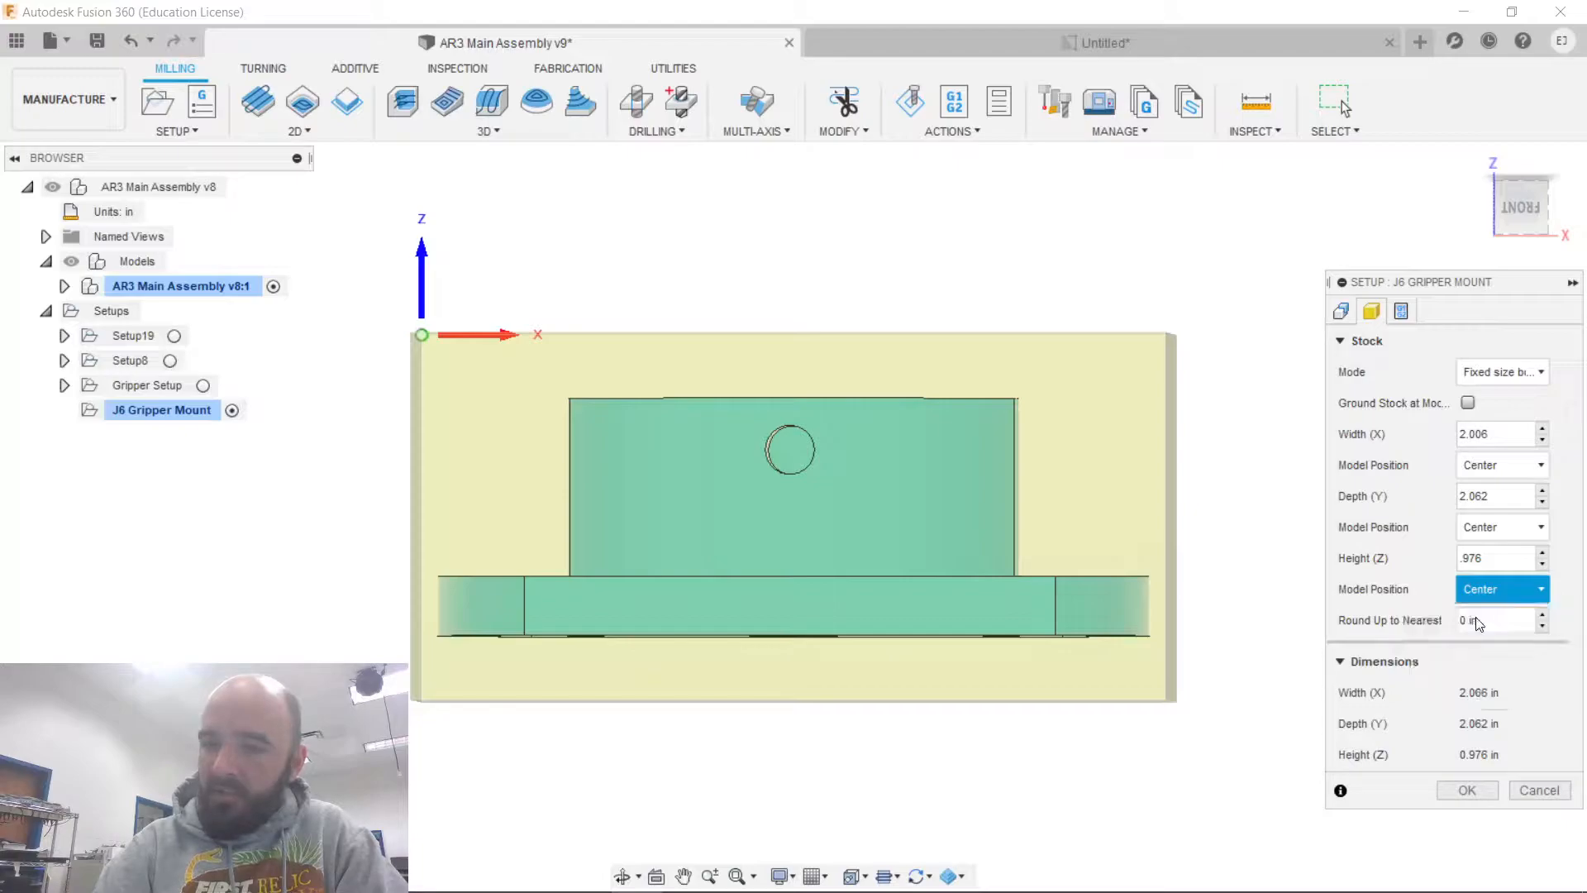
double_click(1506, 621)
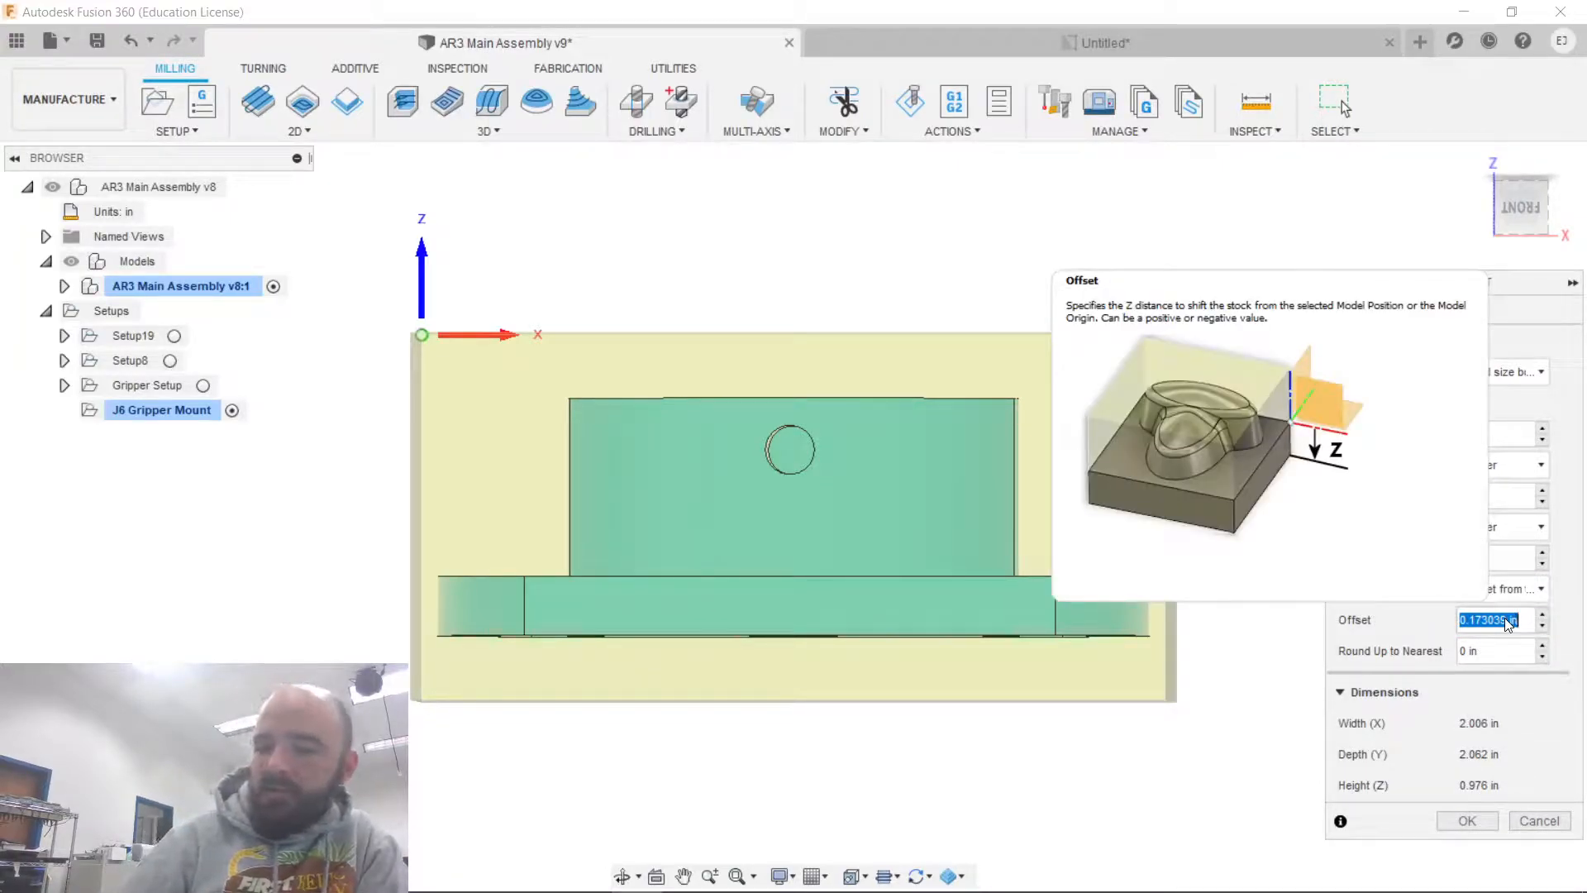
type(".02")
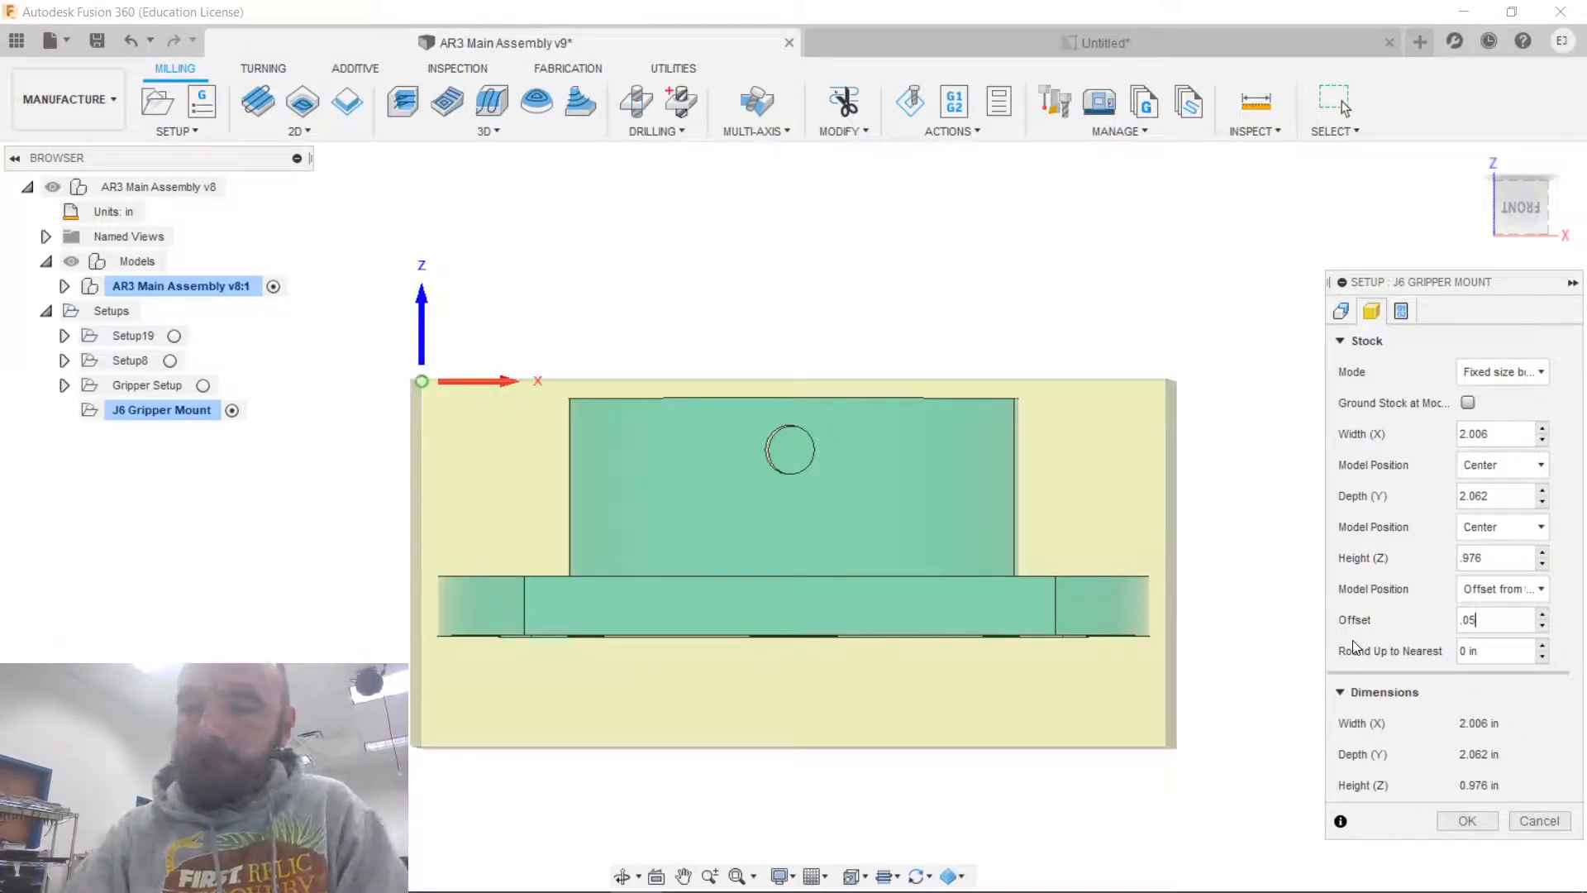
Review the setup's program, stock, coordinate system and model settings, and accept the edited setup.
left_click(1404, 311)
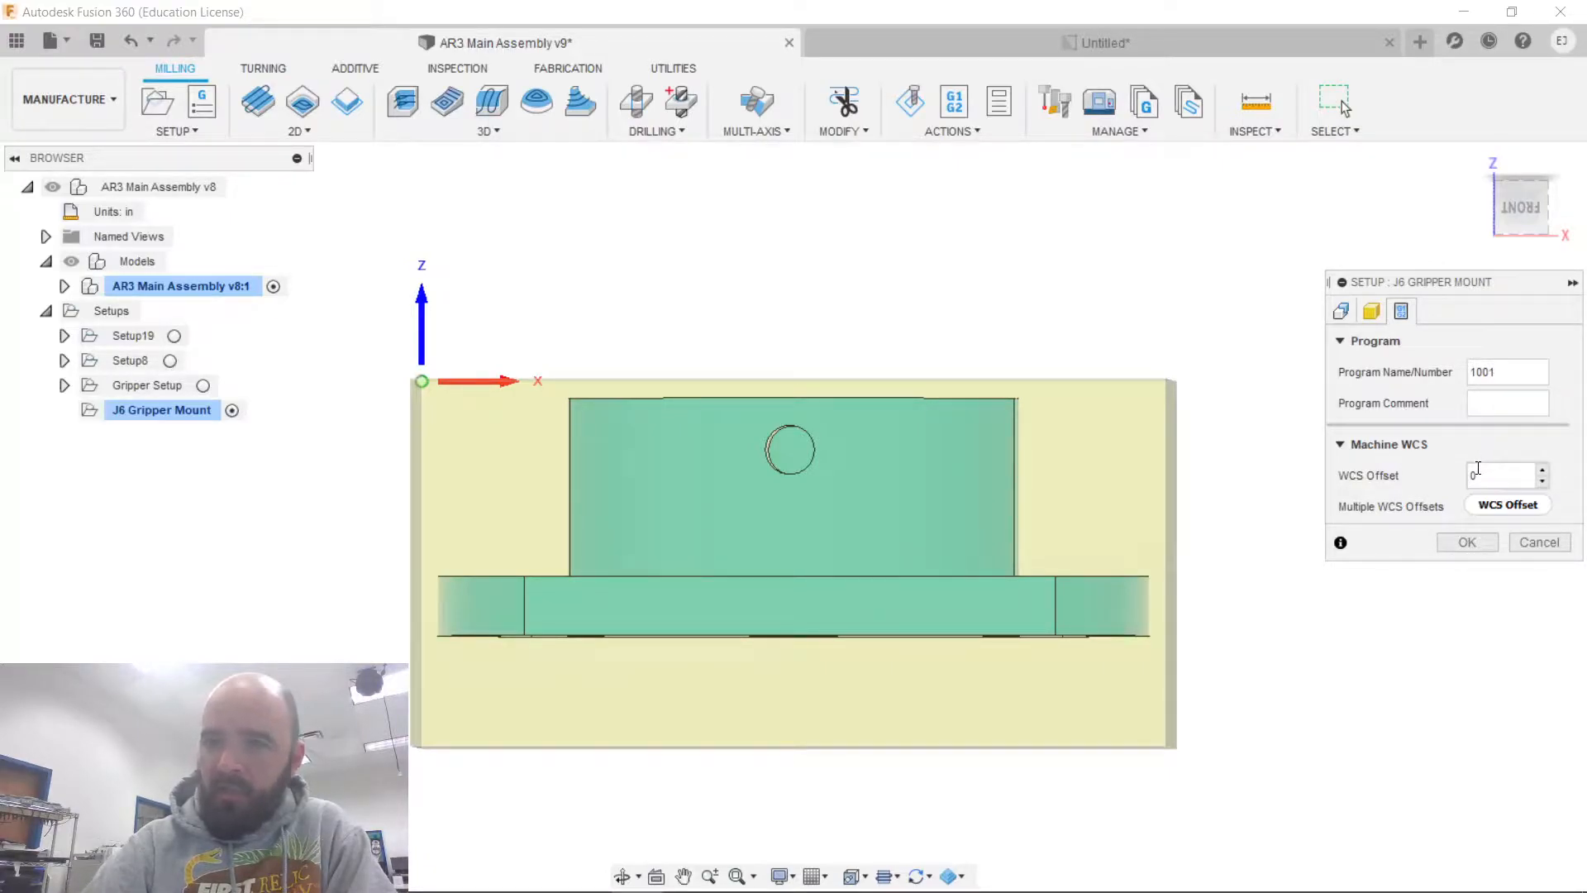
left_click(1372, 311)
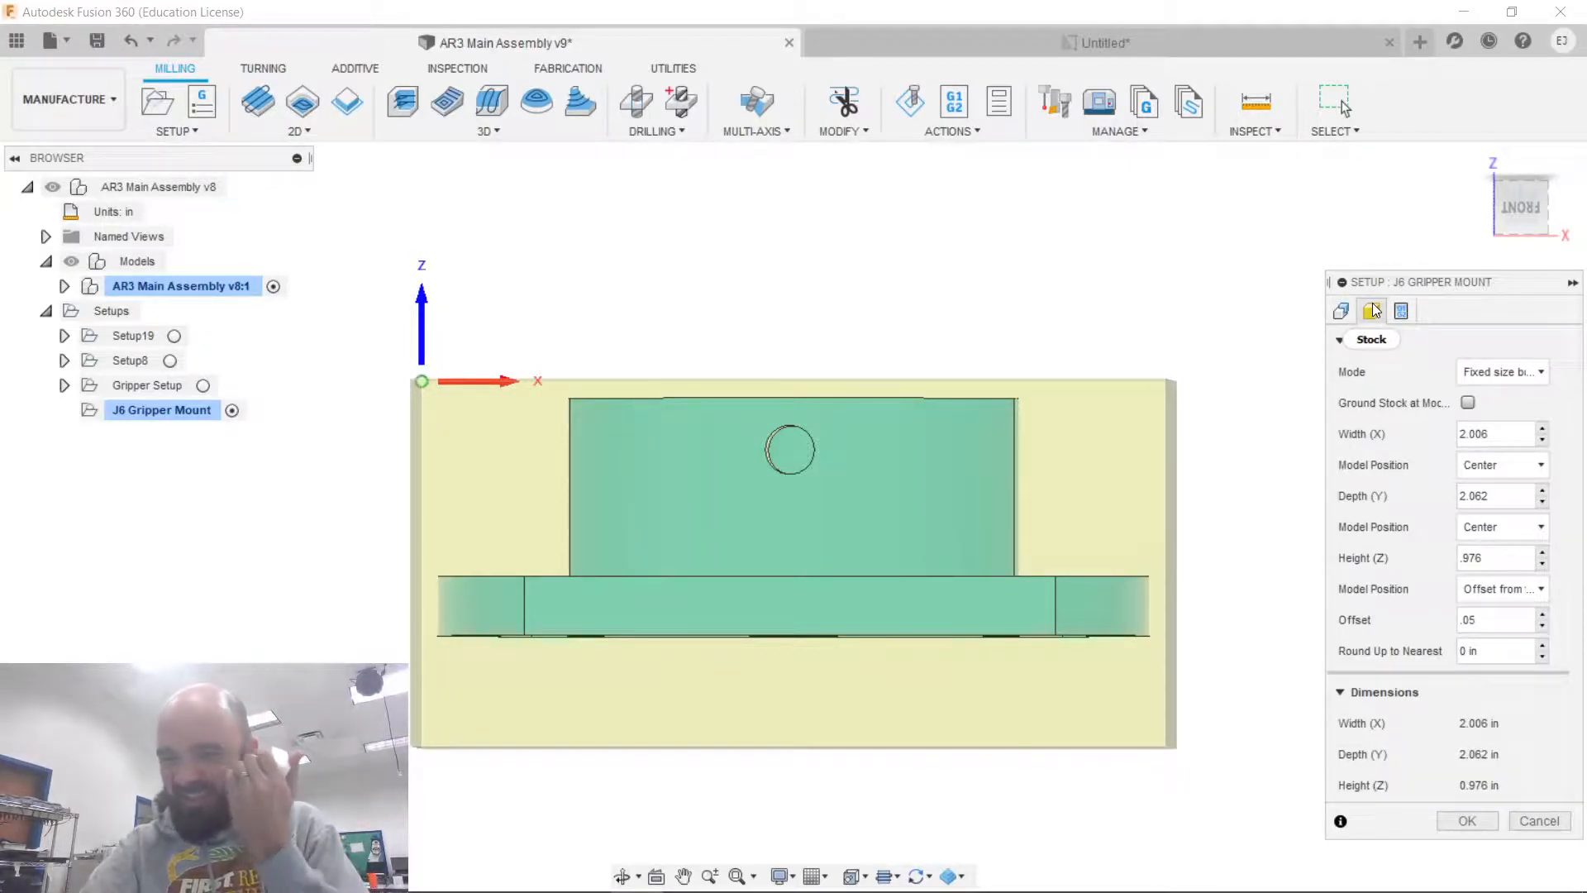
left_click(1341, 310)
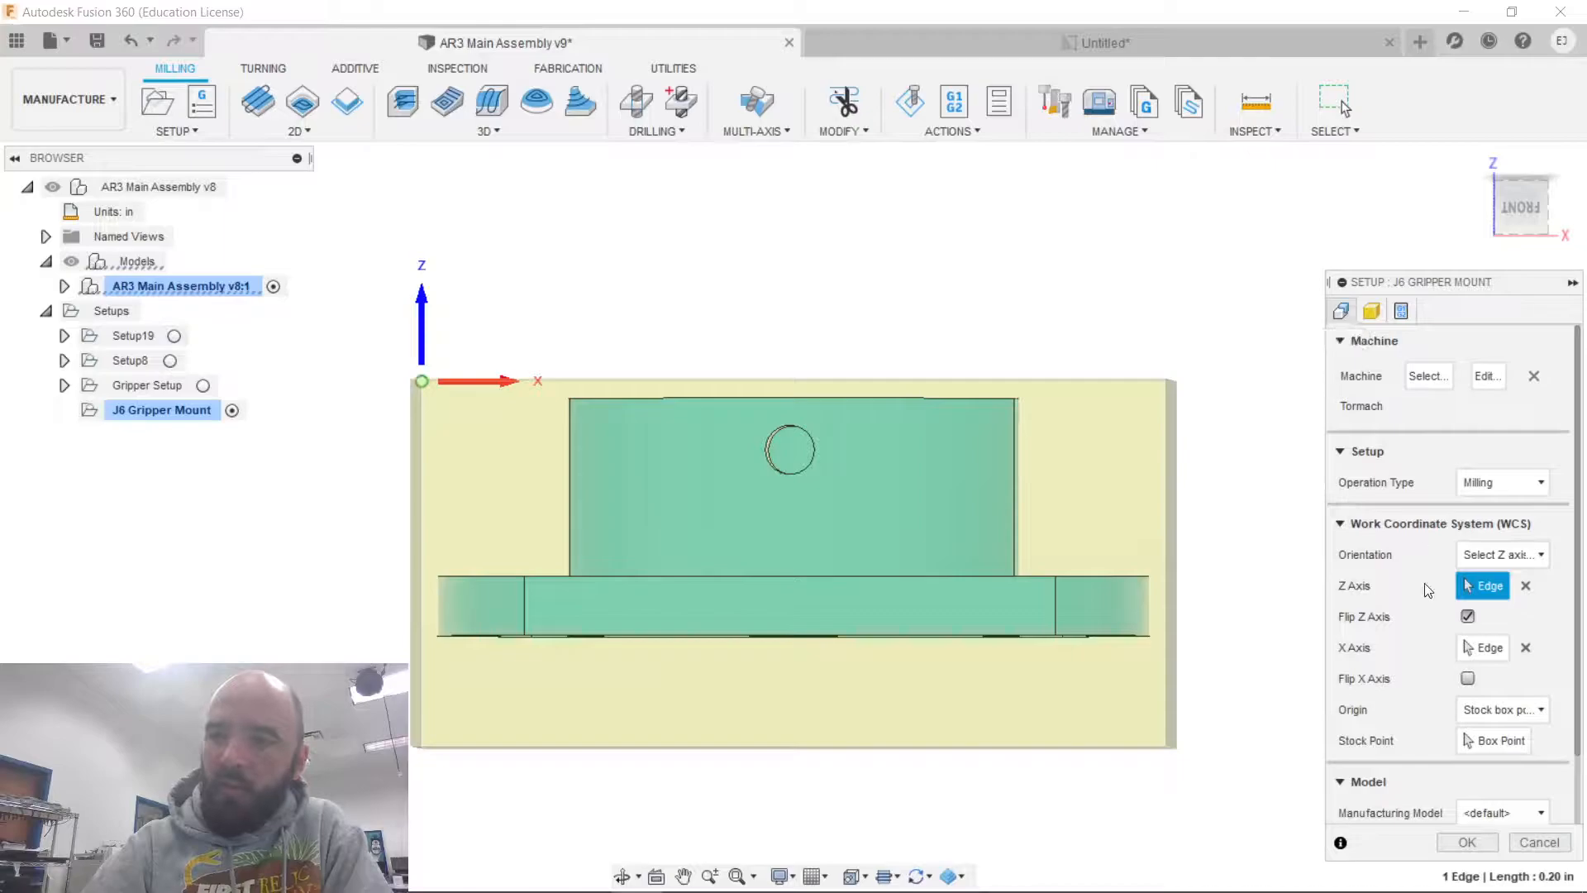
scroll(1435, 748, "down", 2)
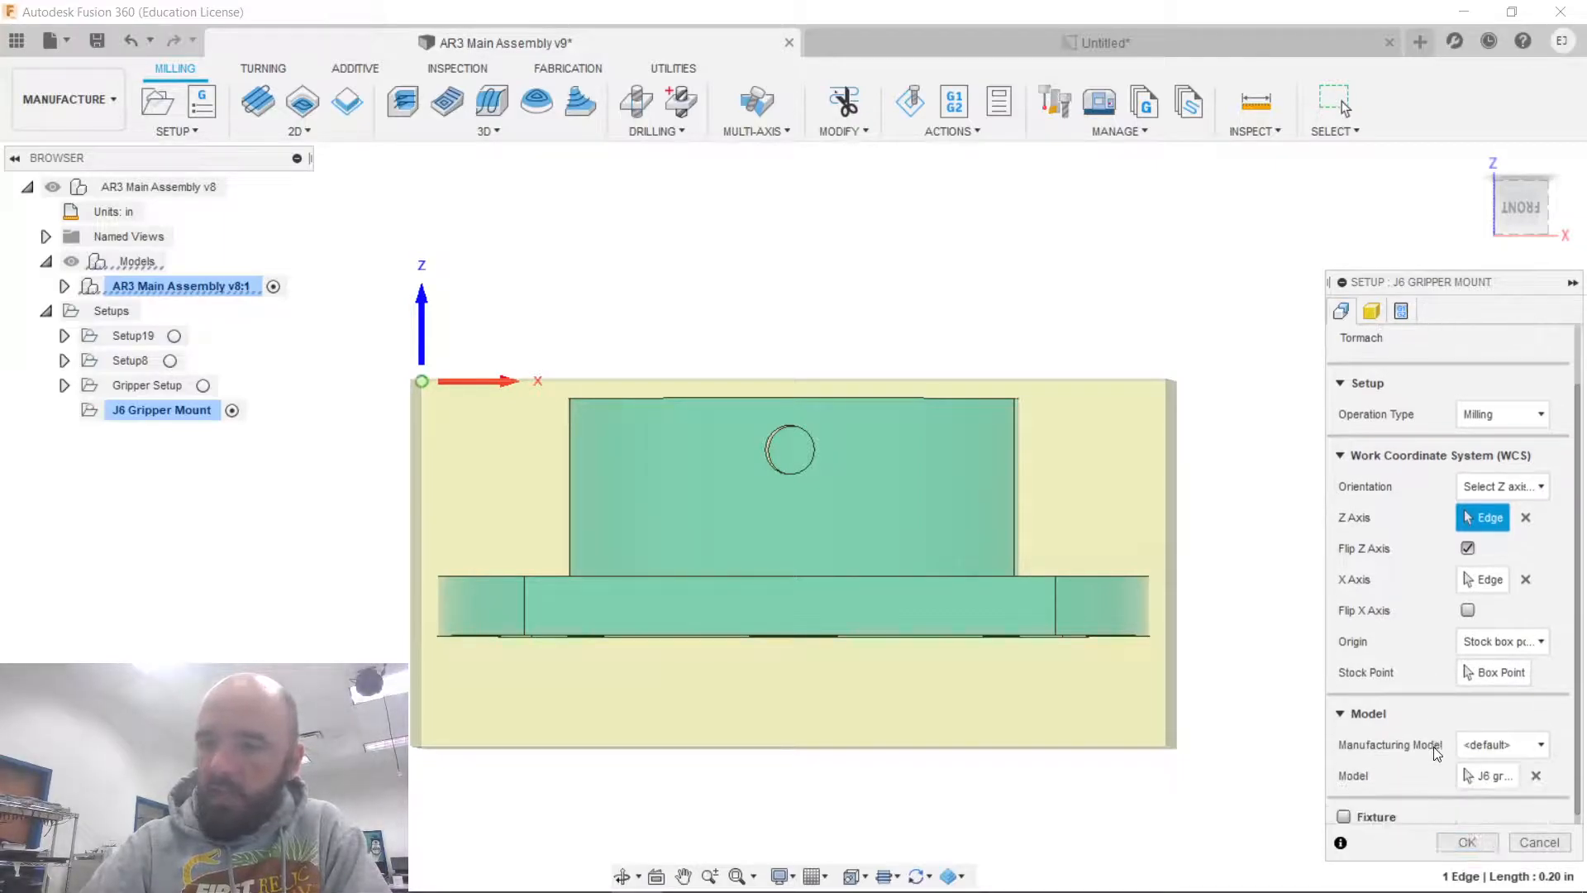
left_click(1466, 841)
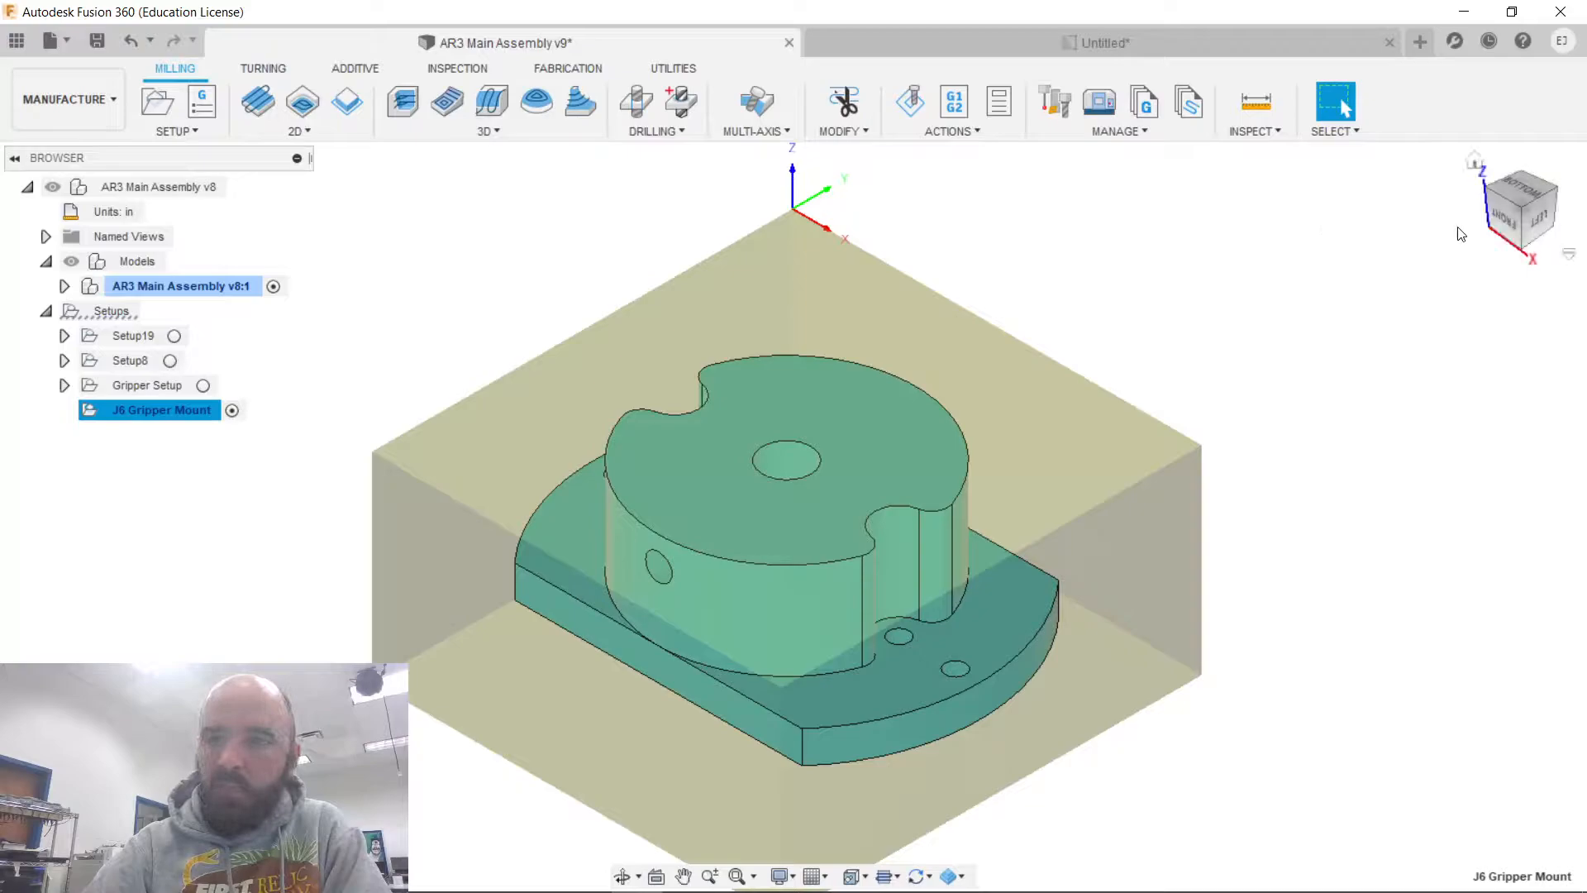
Start a Face operation and assign the 1/4" 4-flute flat end mill from the local Library with its Delrin cutting preset.
left_click_drag(1502, 216, 1462, 248)
mouse_move(792, 516)
middle_mouse_down("shift")
mouse_move(735, 434)
mouse_move(727, 322)
mouse_move(707, 331)
mouse_move(669, 446)
mouse_move(835, 554)
mouse_move(934, 533)
mouse_move(942, 549)
mouse_move(926, 545)
middle_mouse_up("shift")
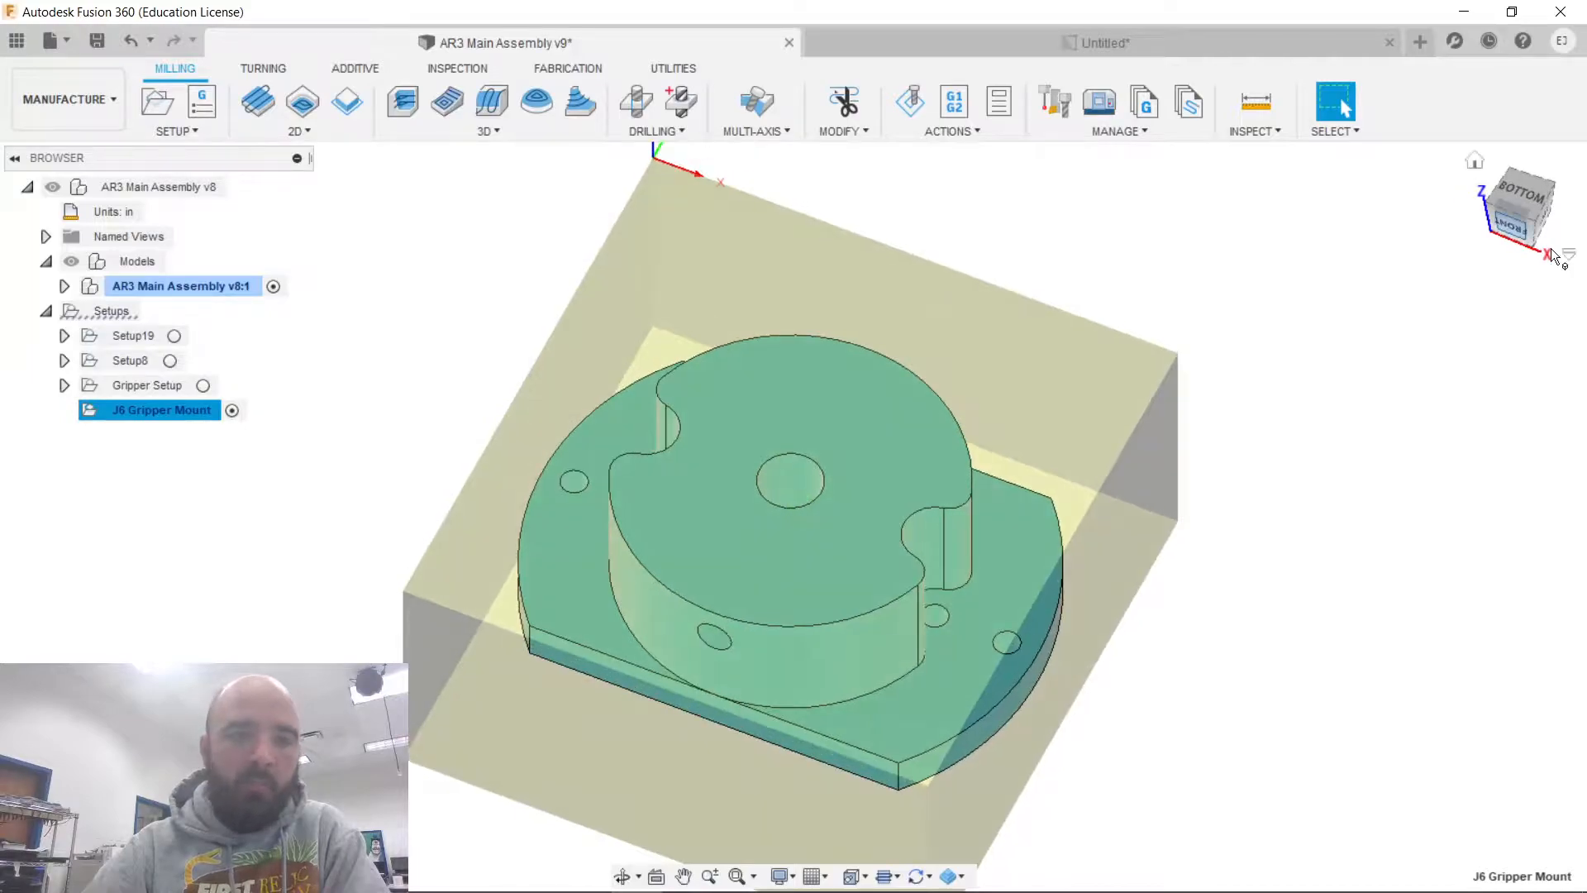
left_click(263, 120)
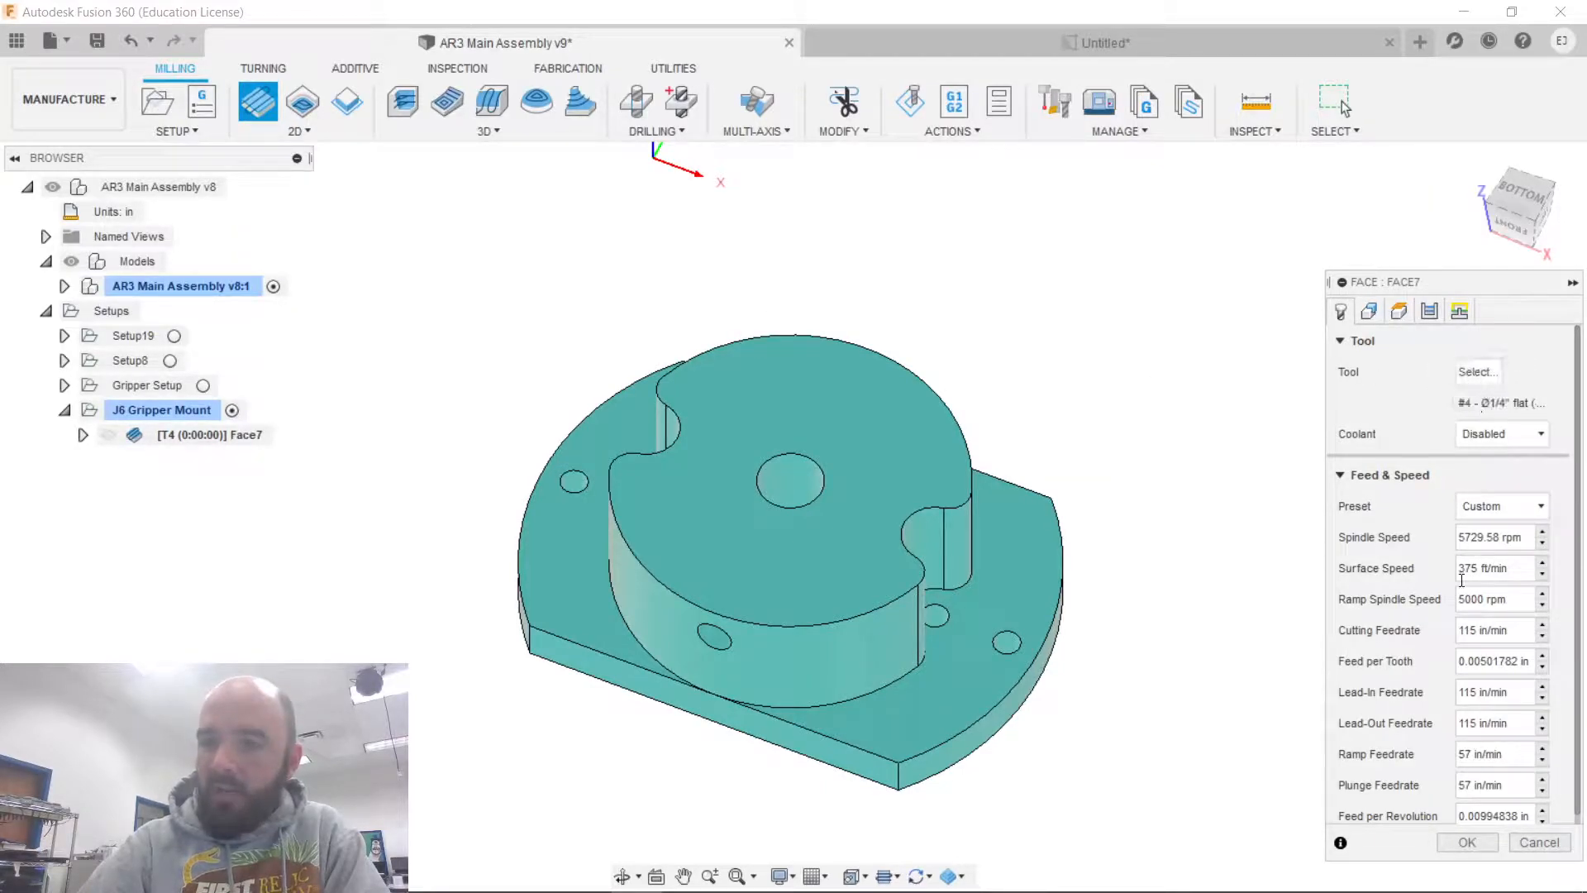
left_click(1470, 374)
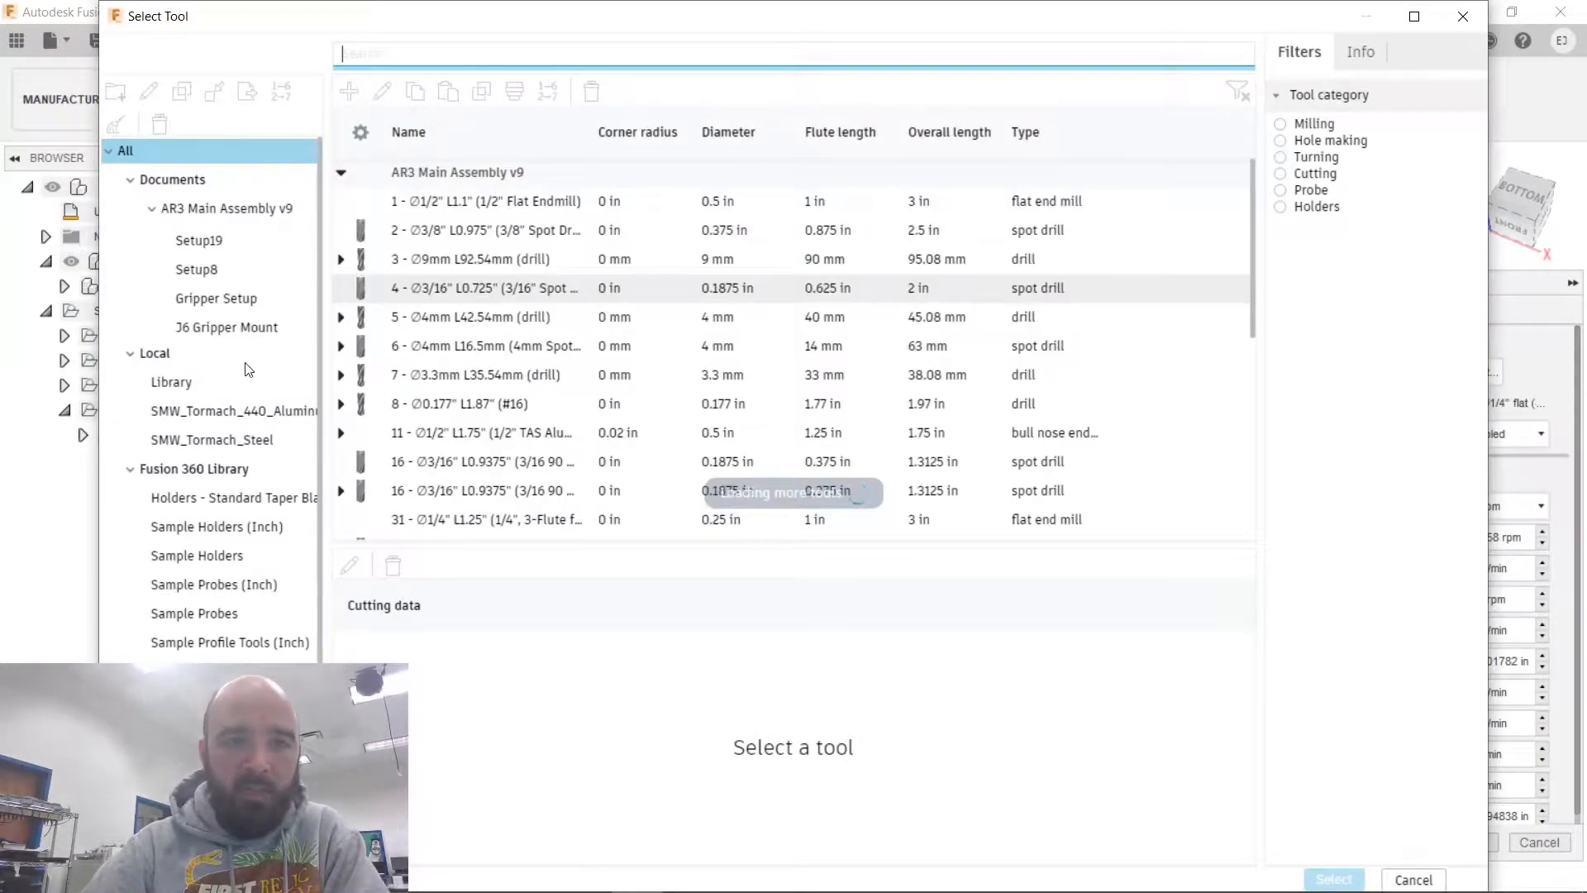
left_click(213, 382)
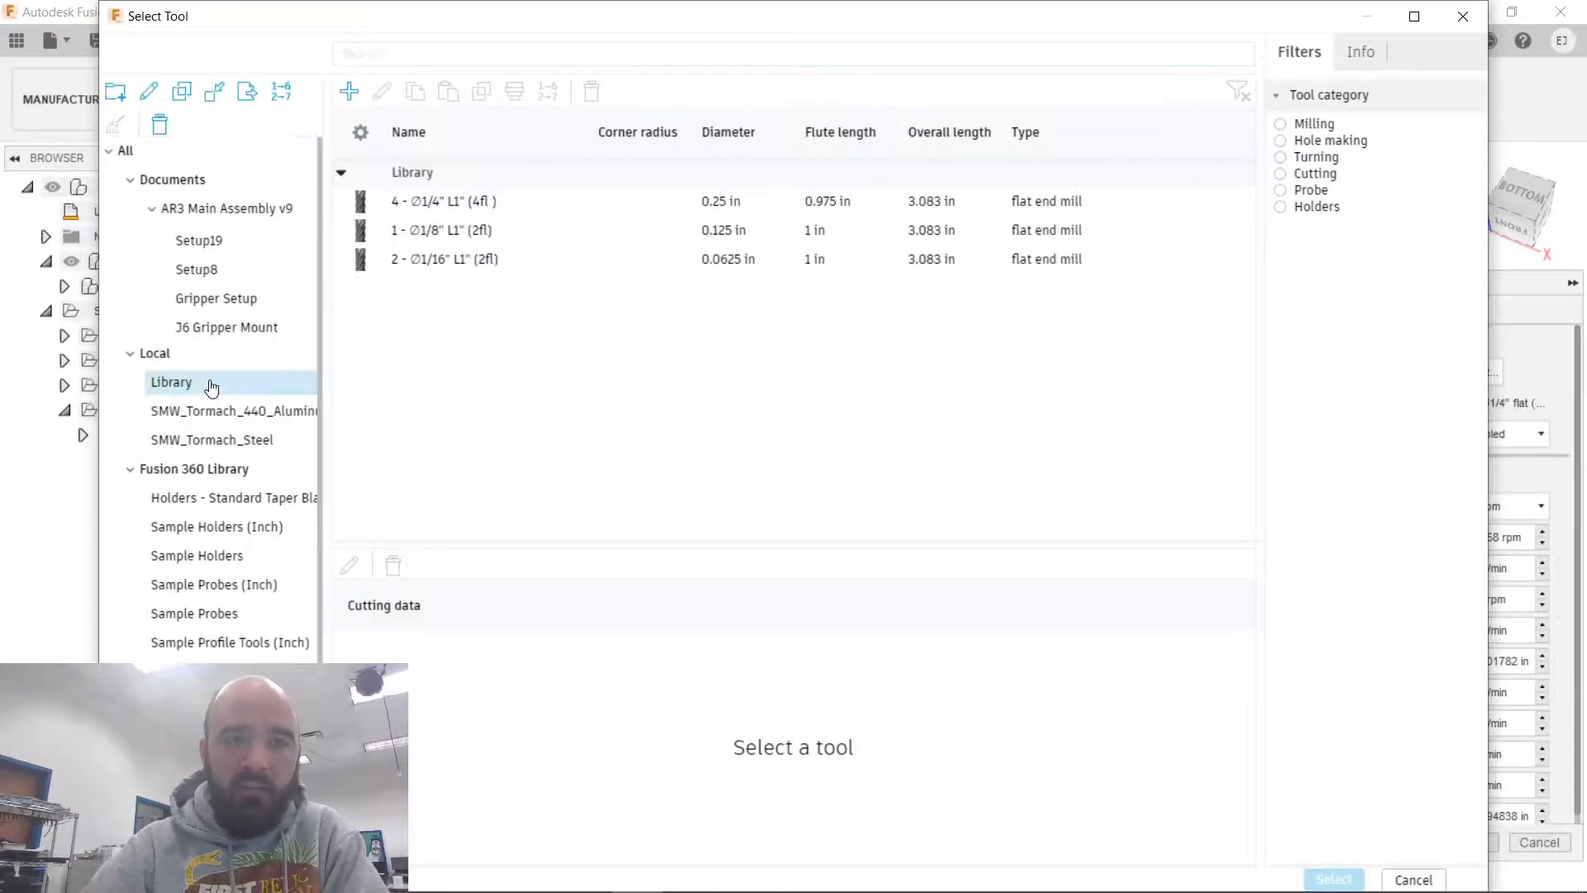
left_click(436, 211)
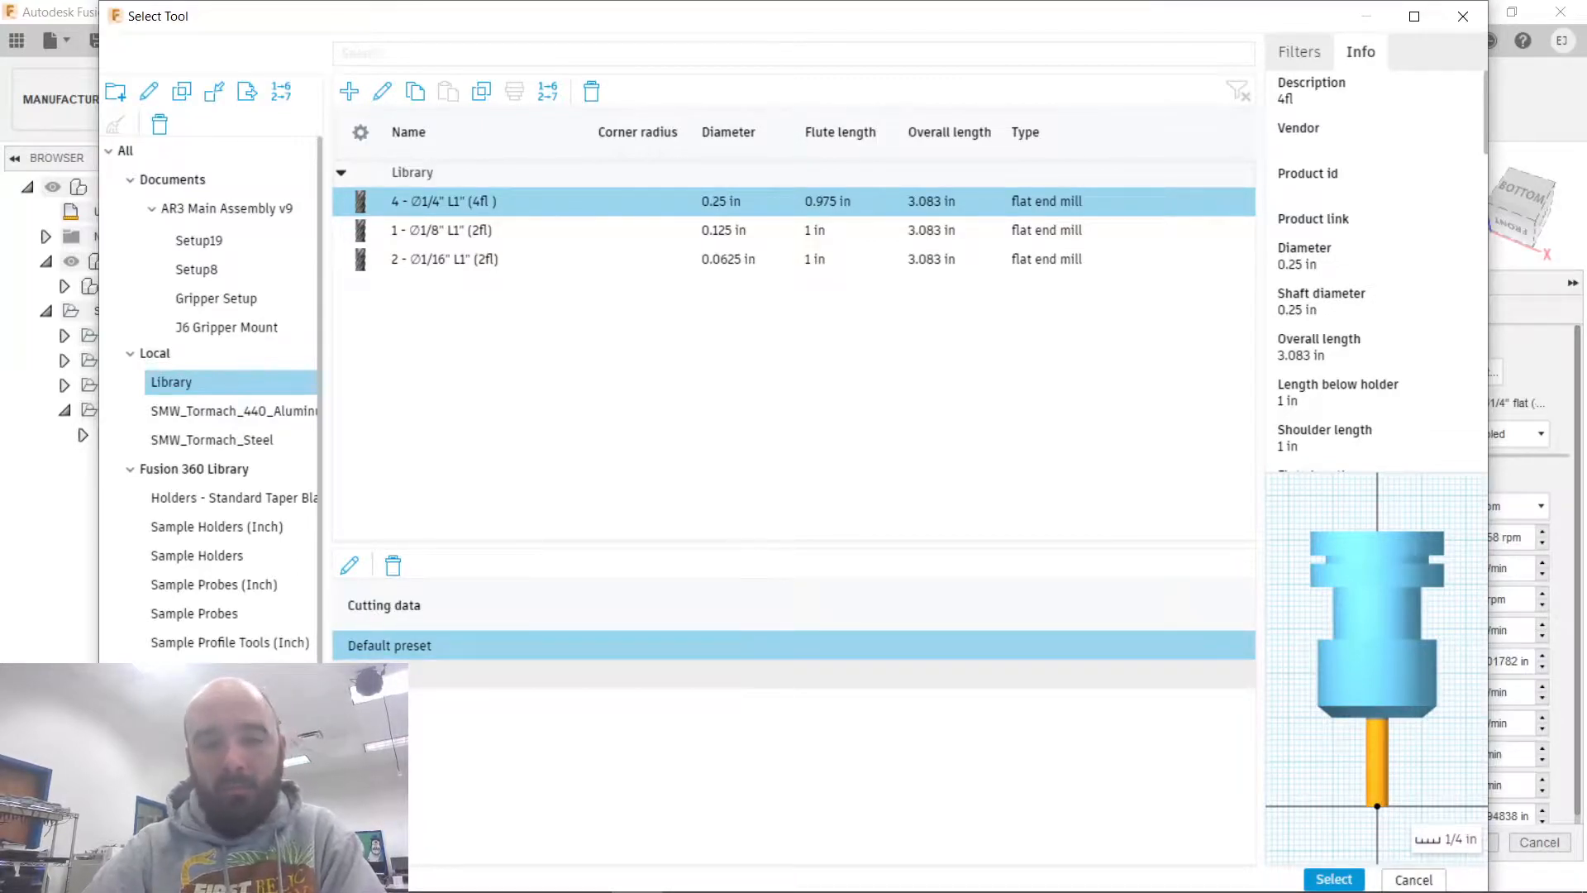
left_click(389, 674)
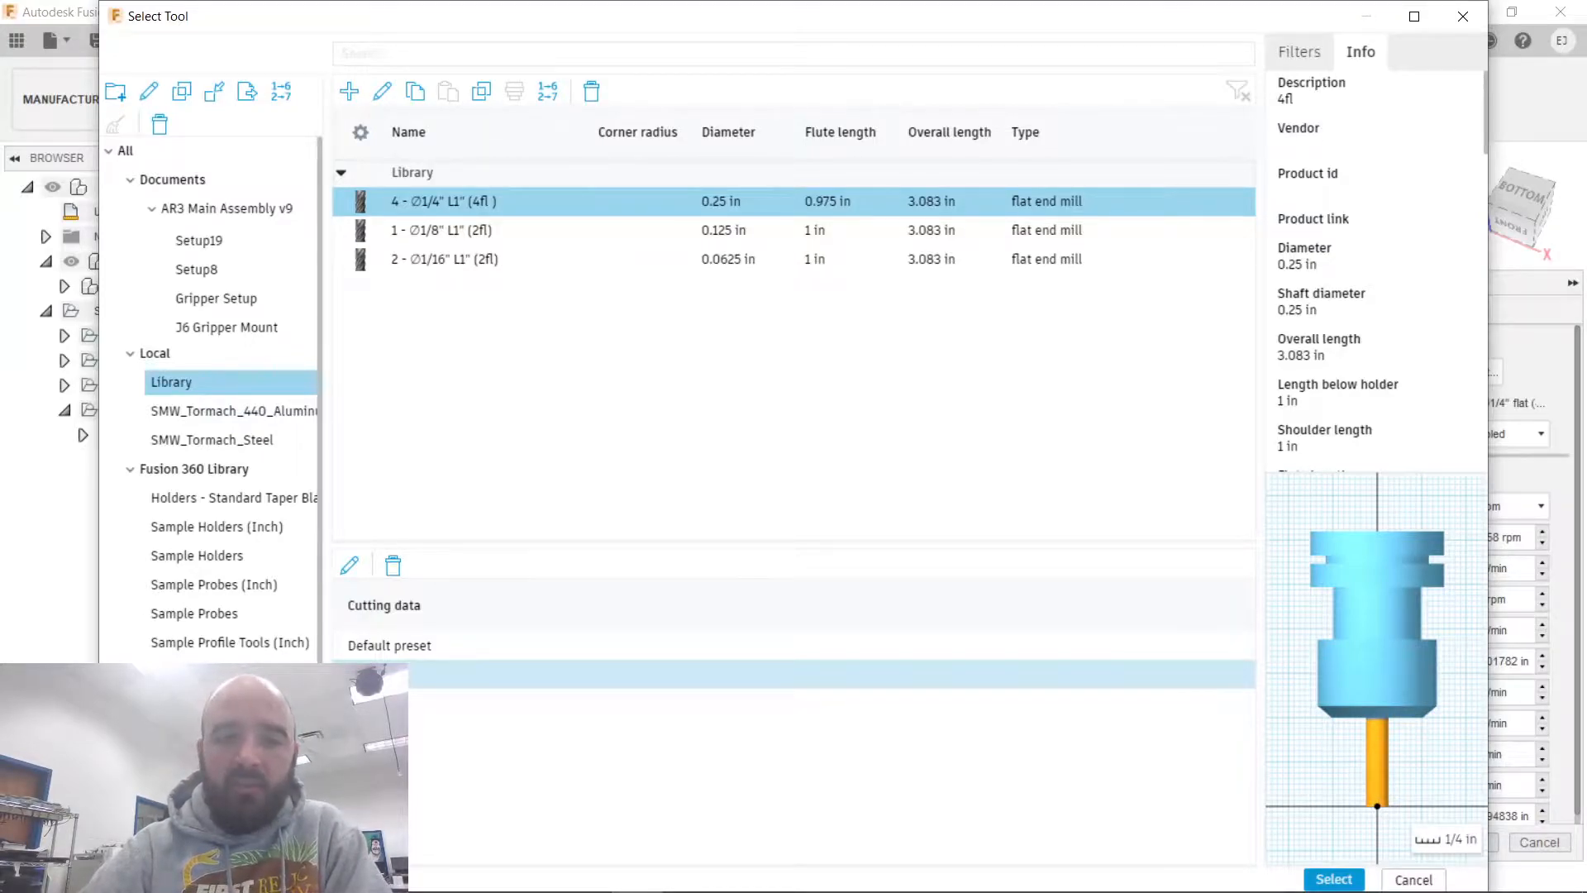
left_click(1332, 879)
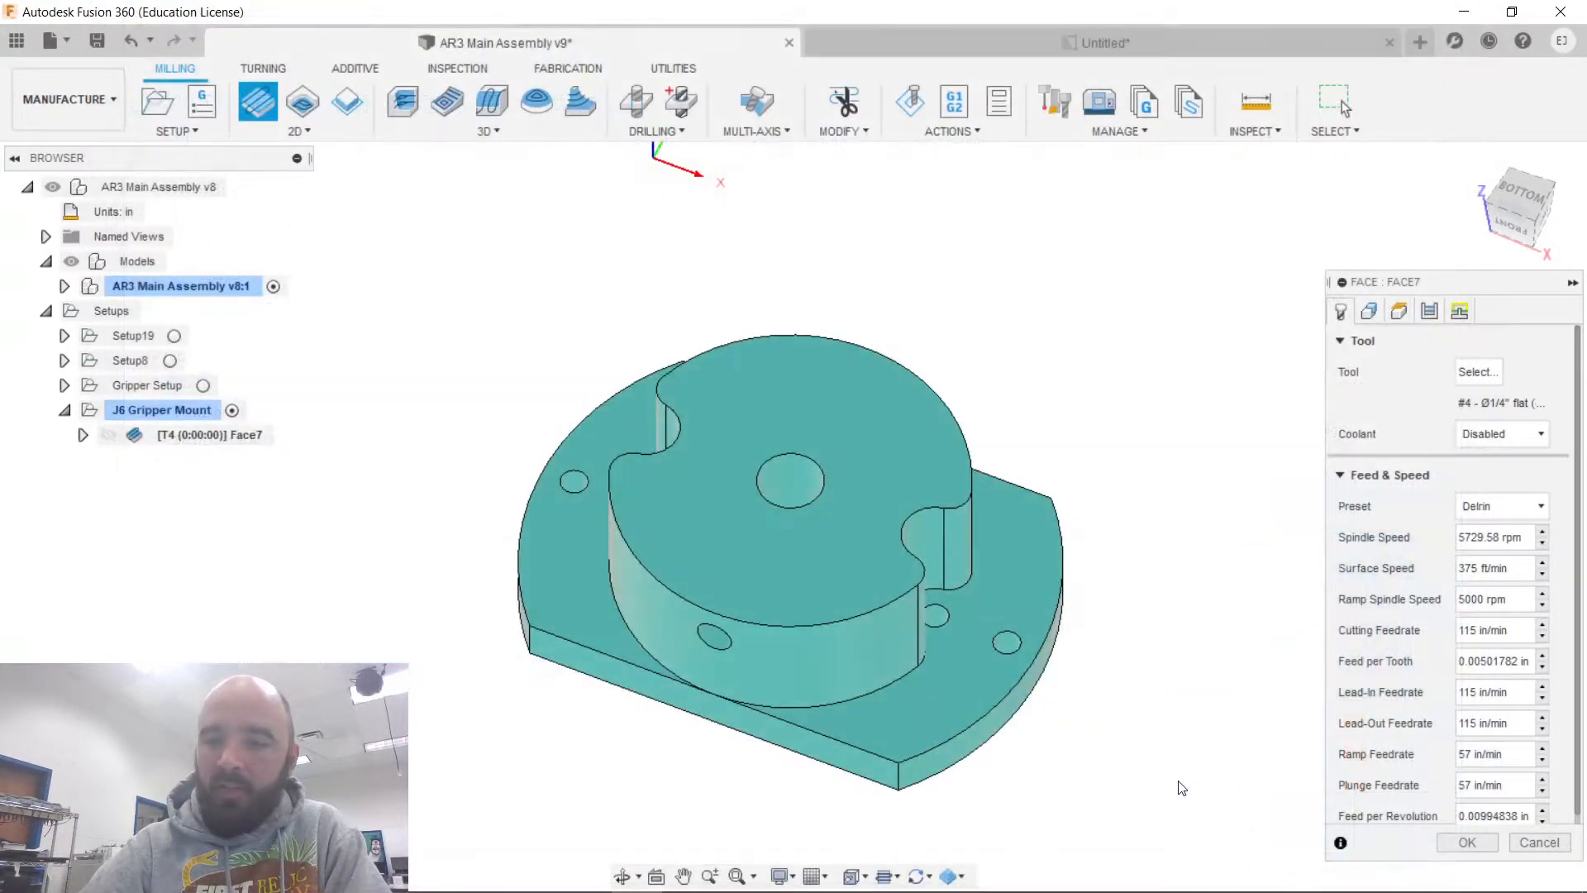
In the tool library, set the ramp spindle speed of the 1/4" end mill's Delrin preset to 6000 rpm and save it.
triple_click(1504, 601)
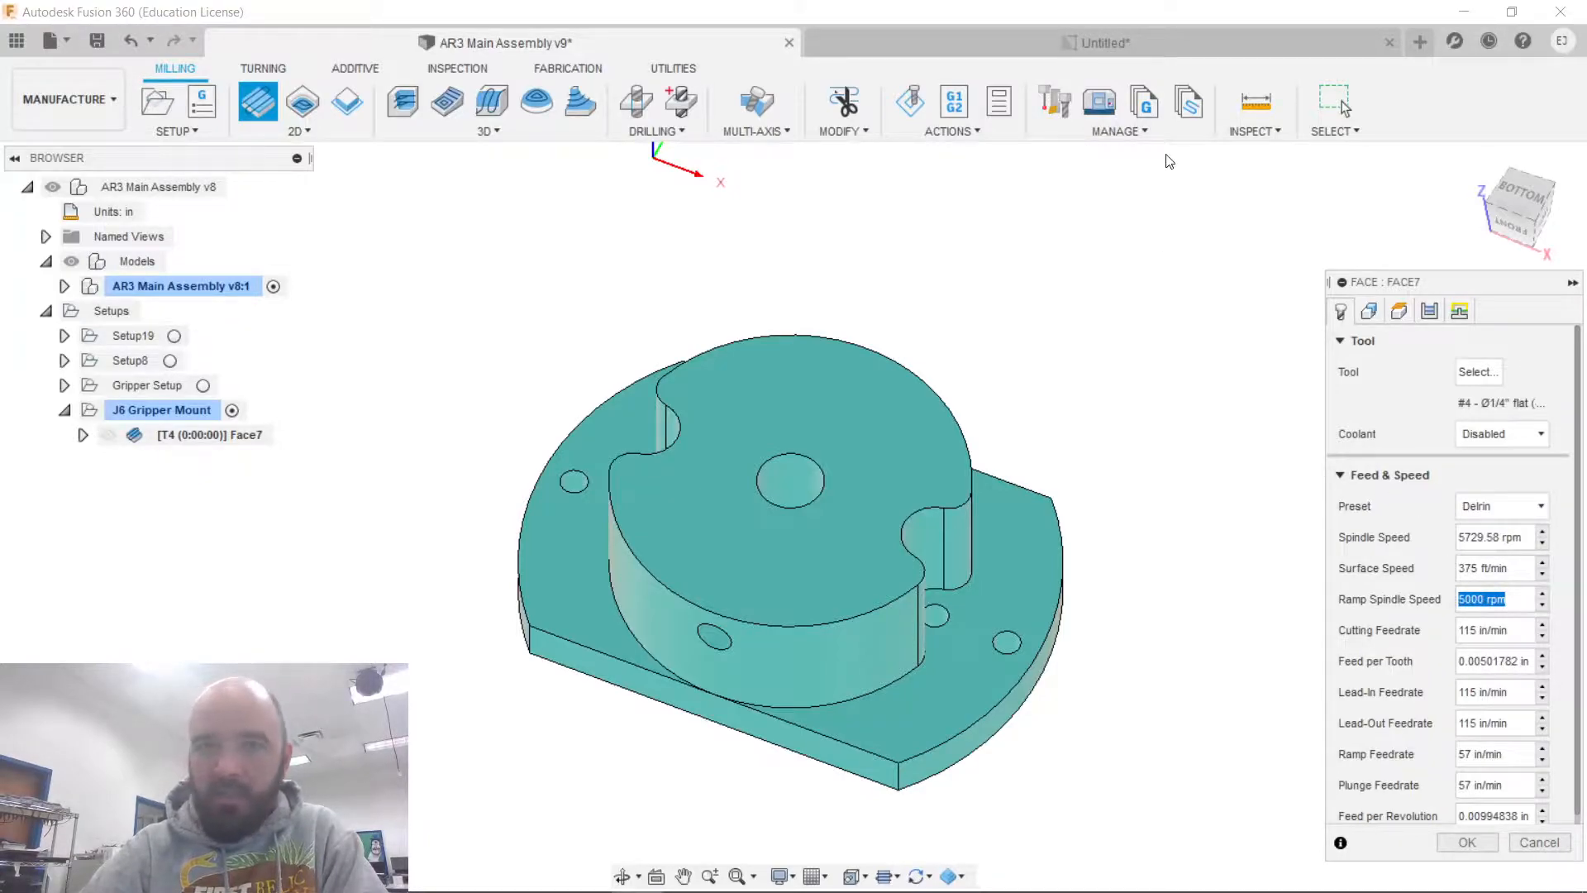
left_click(1066, 103)
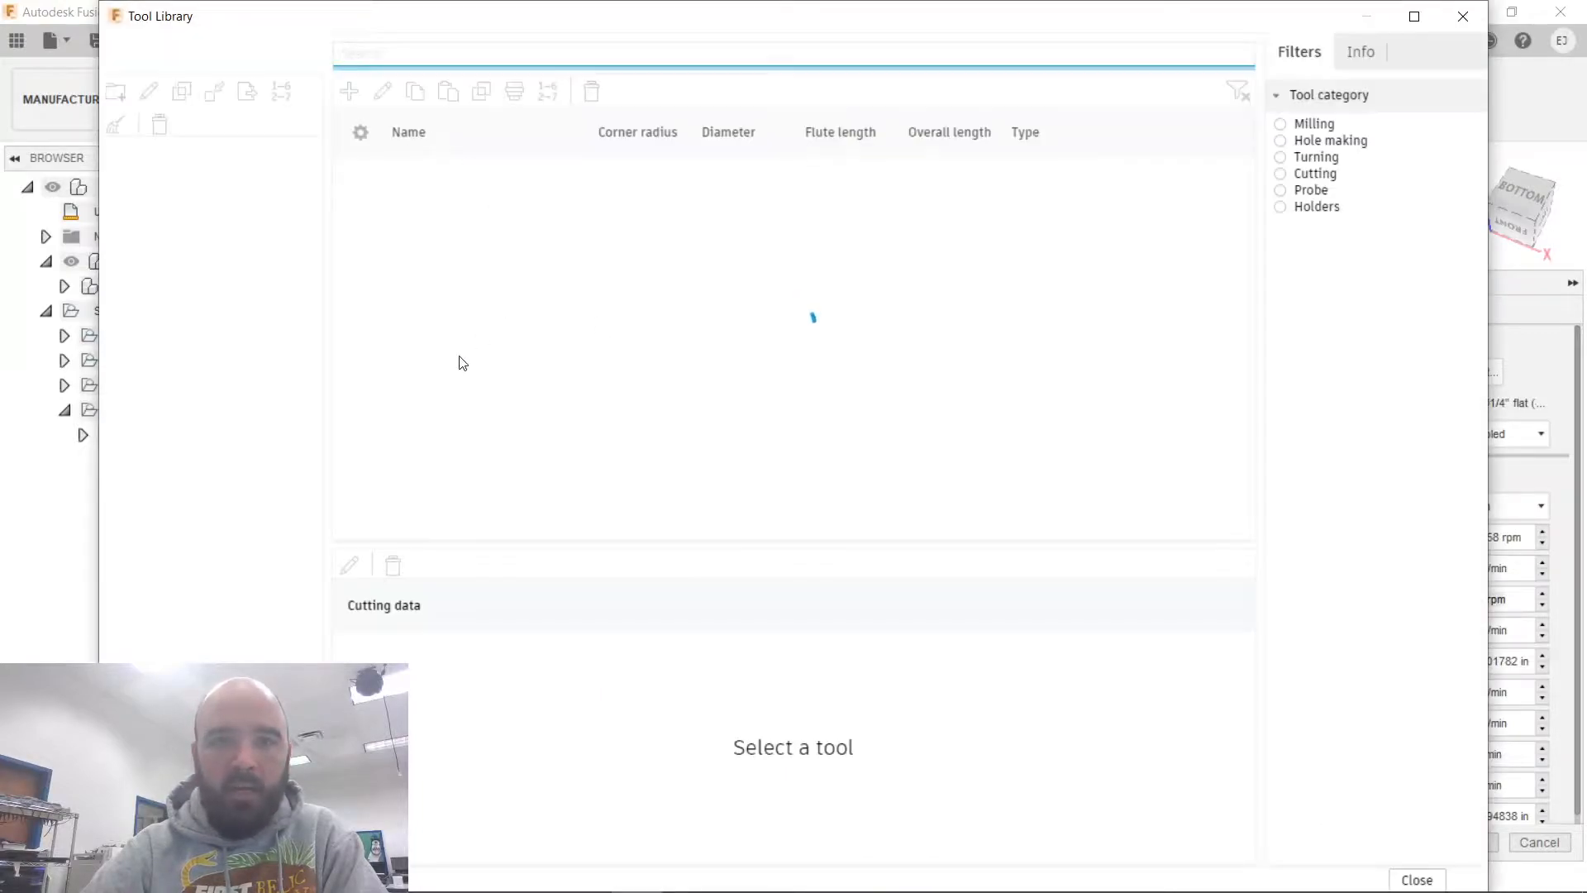
left_click(178, 387)
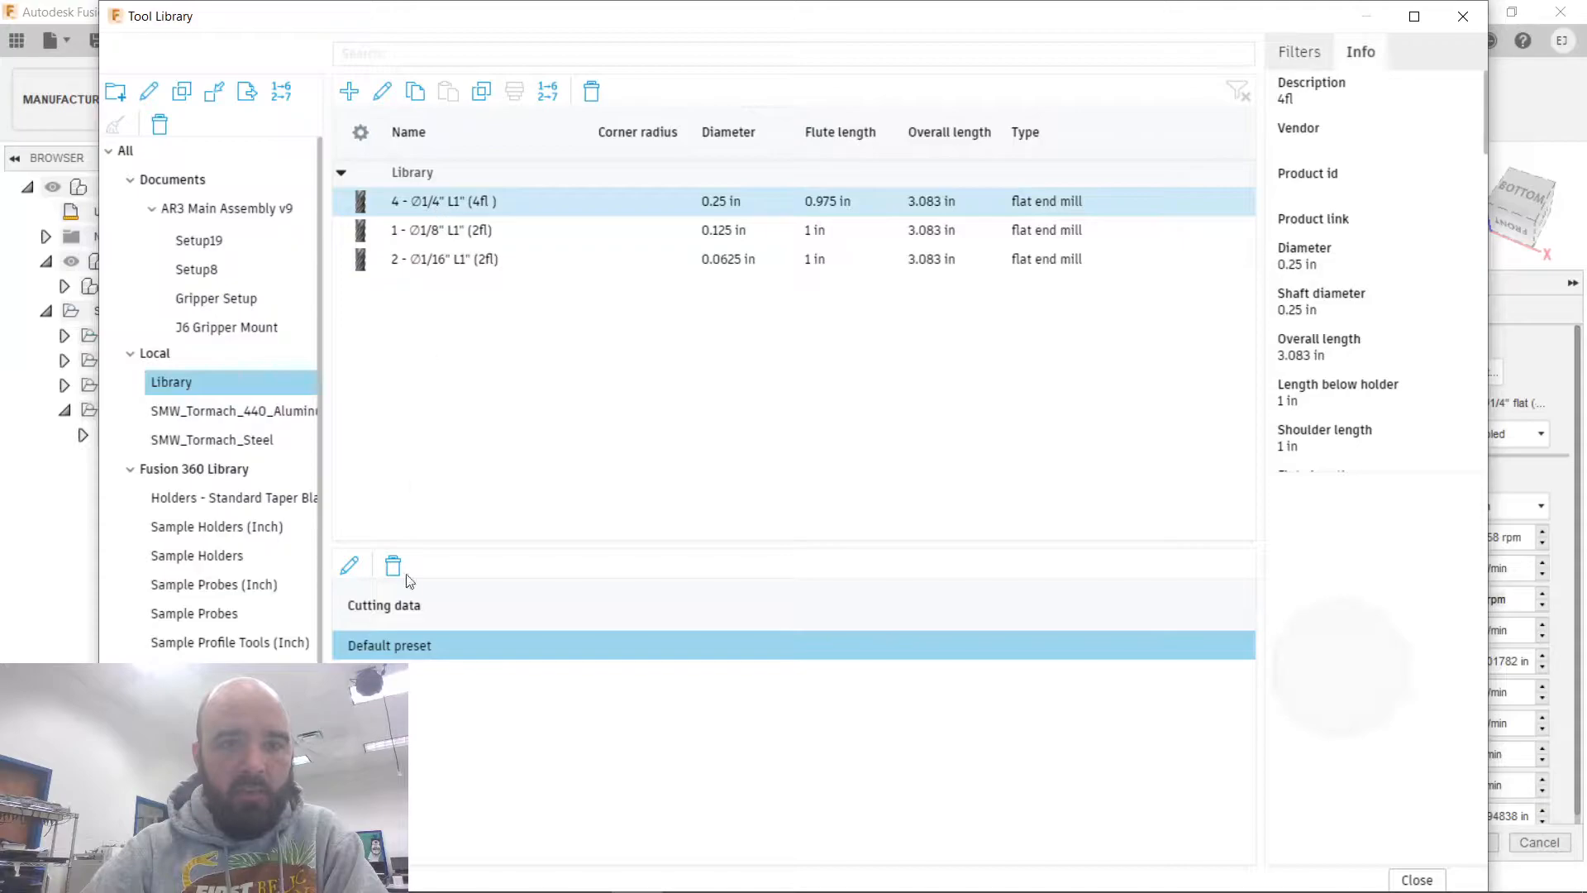
left_click(426, 212)
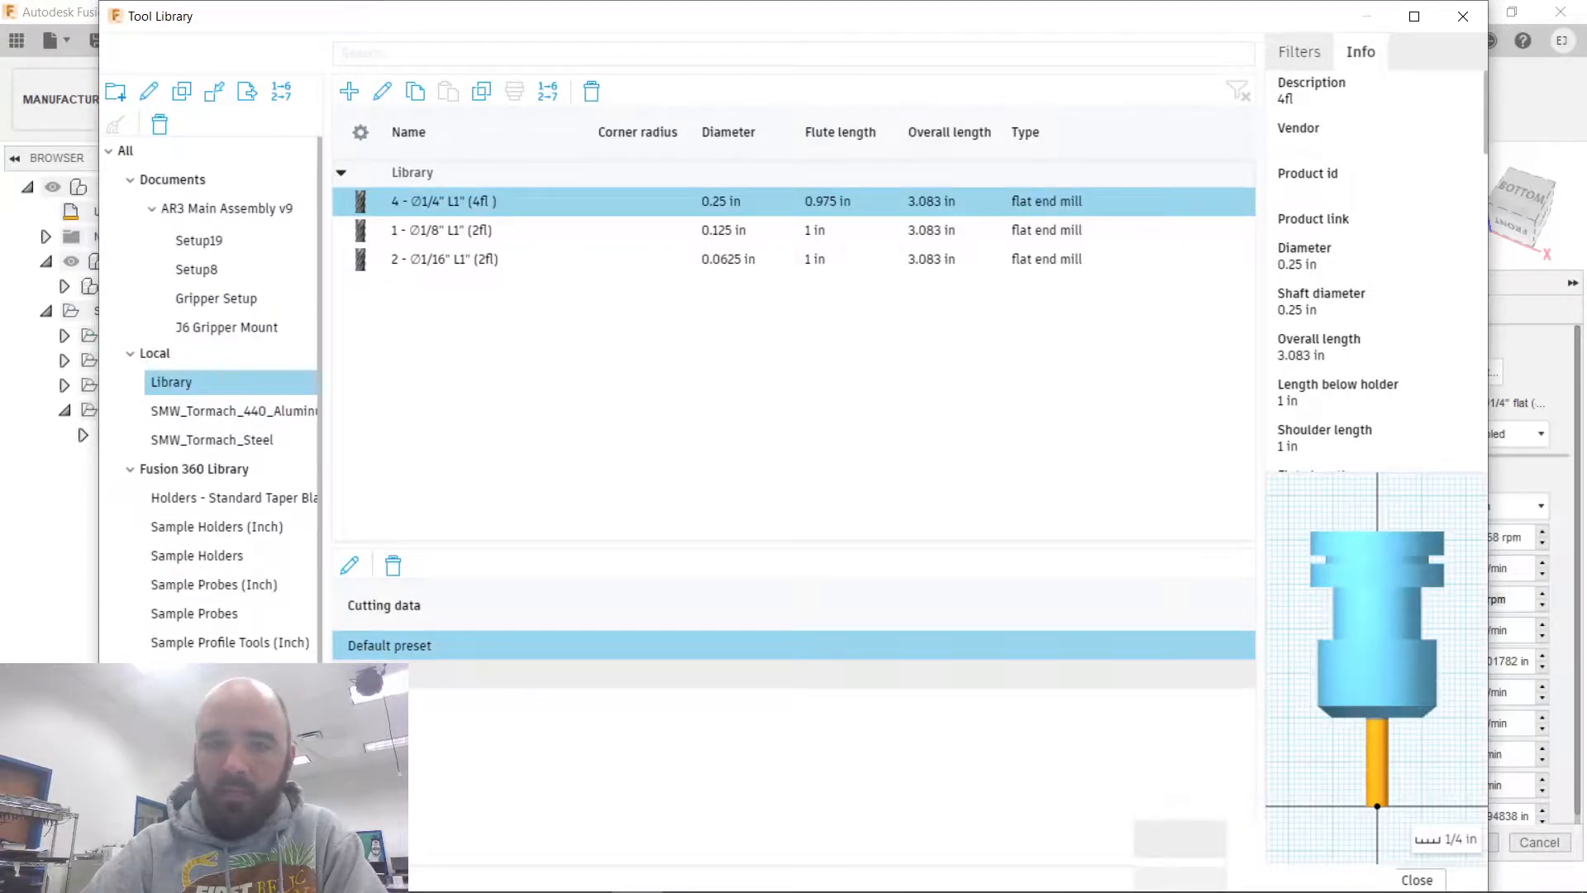
double_click(396, 674)
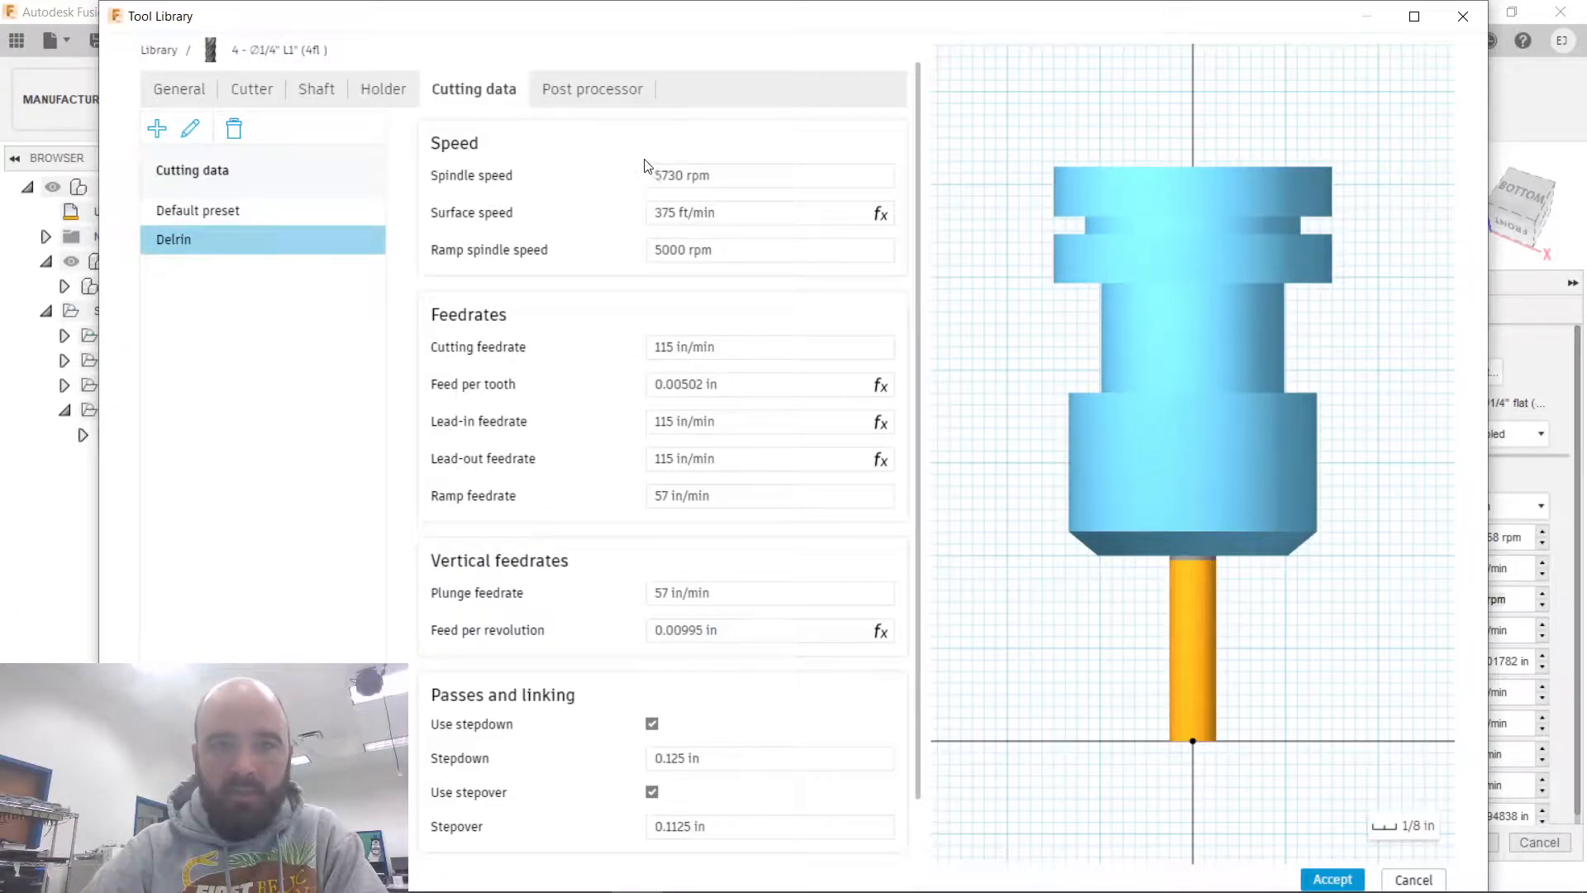
left_click(698, 241)
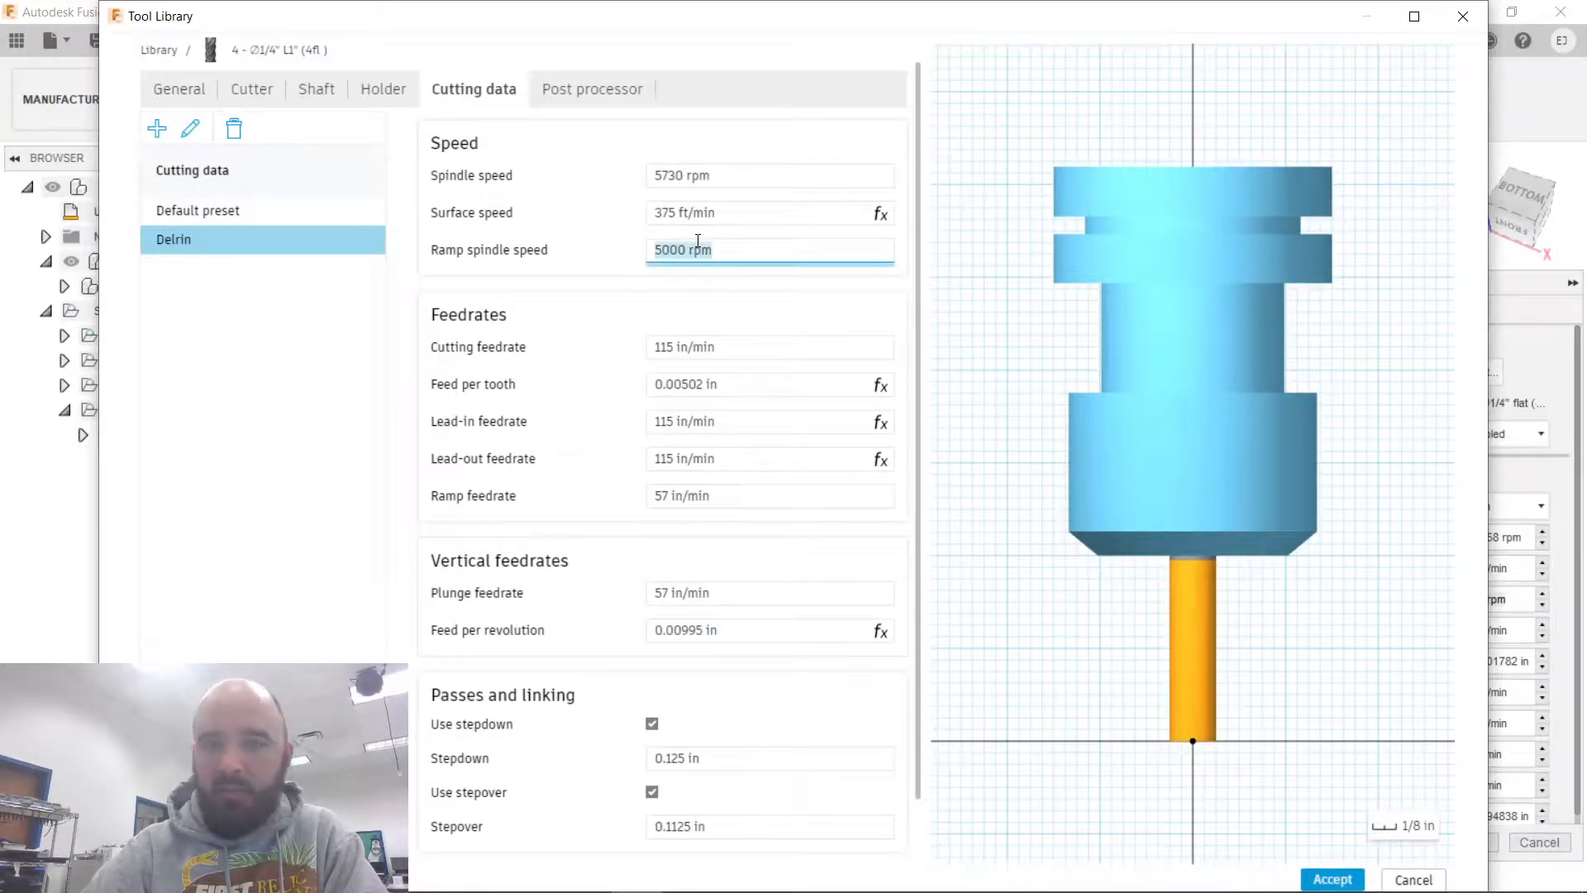
double_click(672, 250)
type("6000")
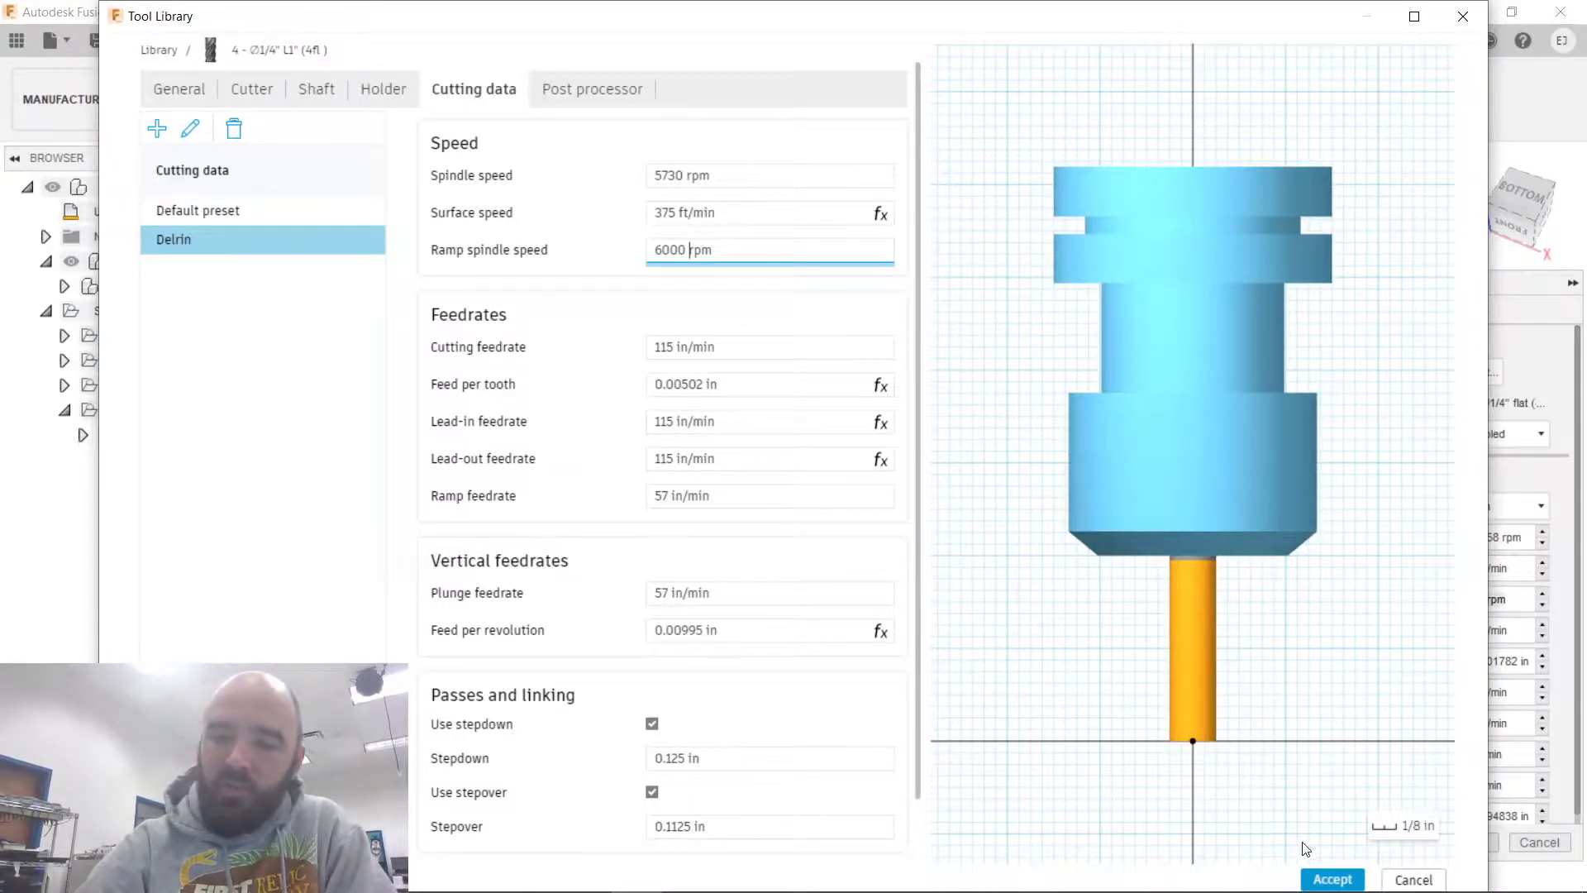
left_click(1331, 879)
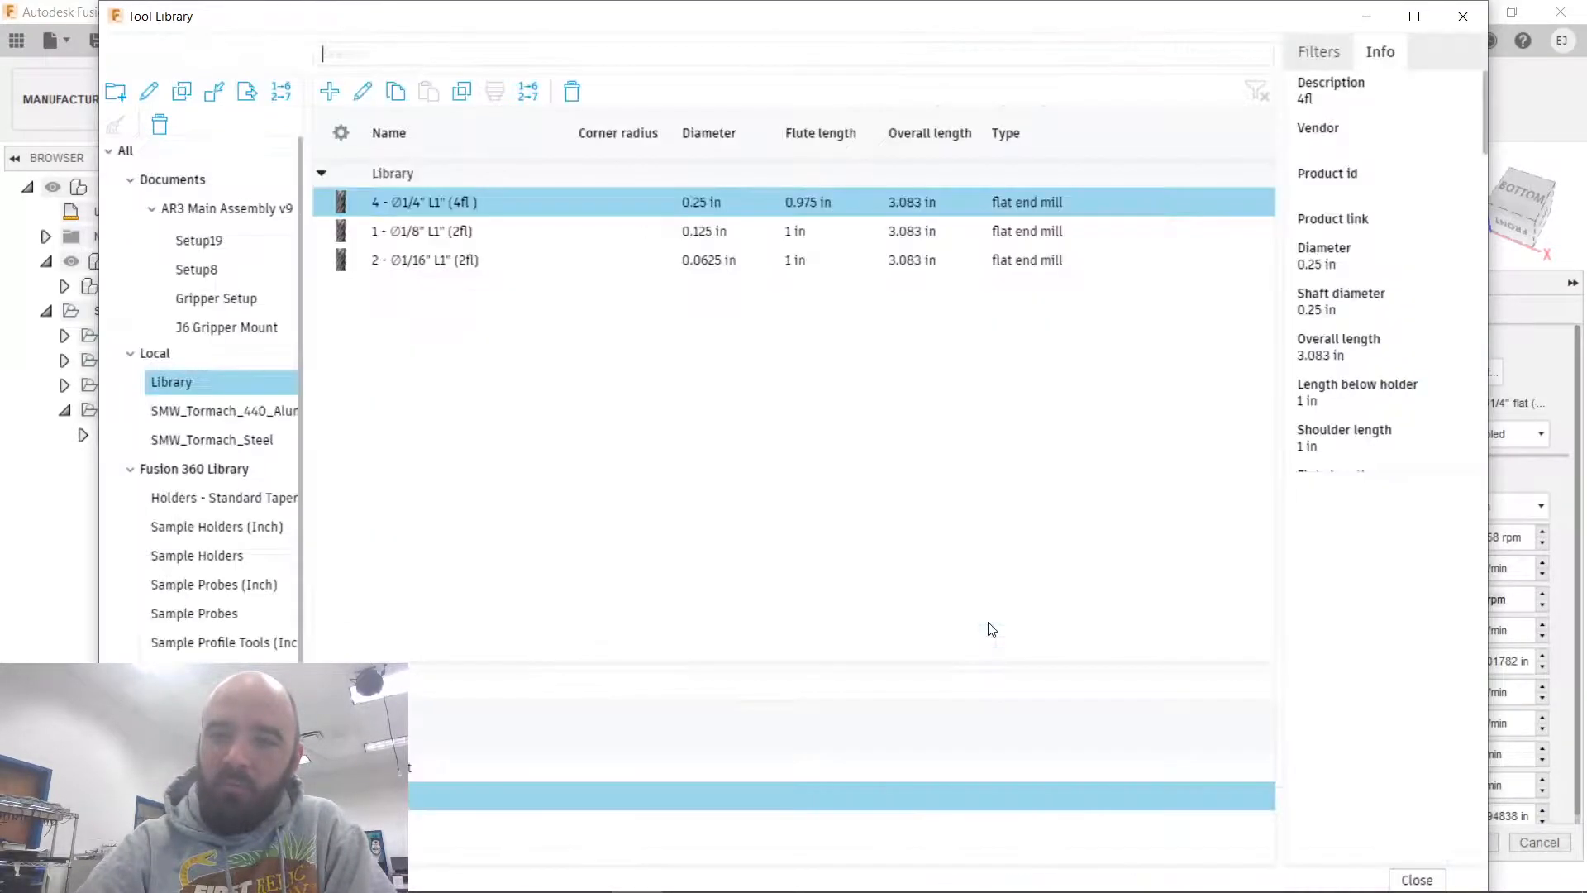
left_click(1403, 881)
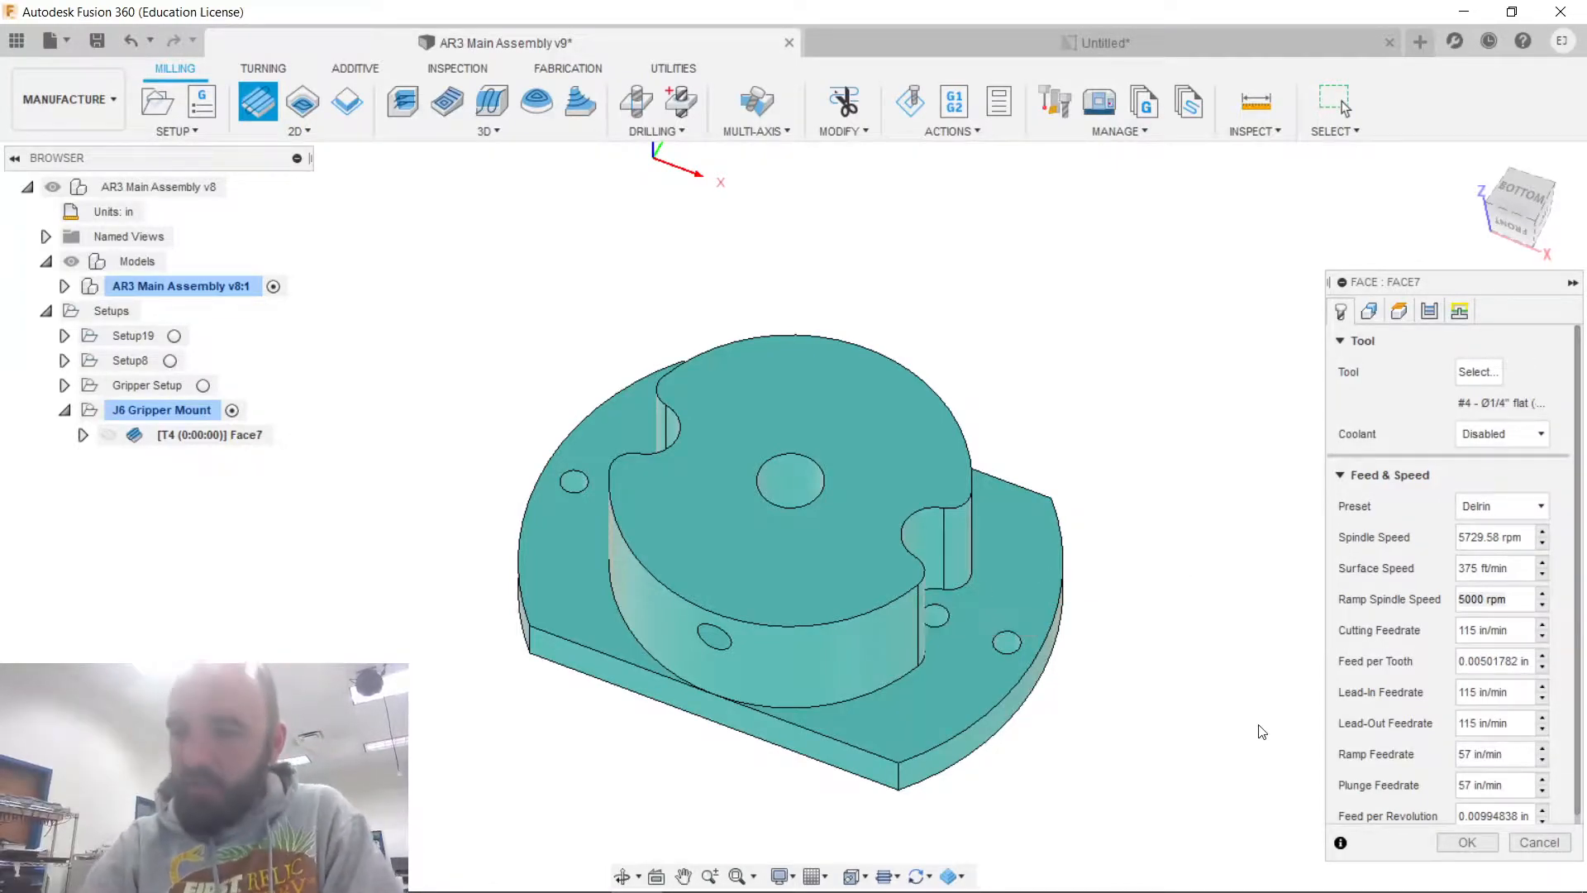
Reapply the Delrin preset in the Face operation and override its ramp spindle speed with 6000 rpm.
left_click(1497, 601)
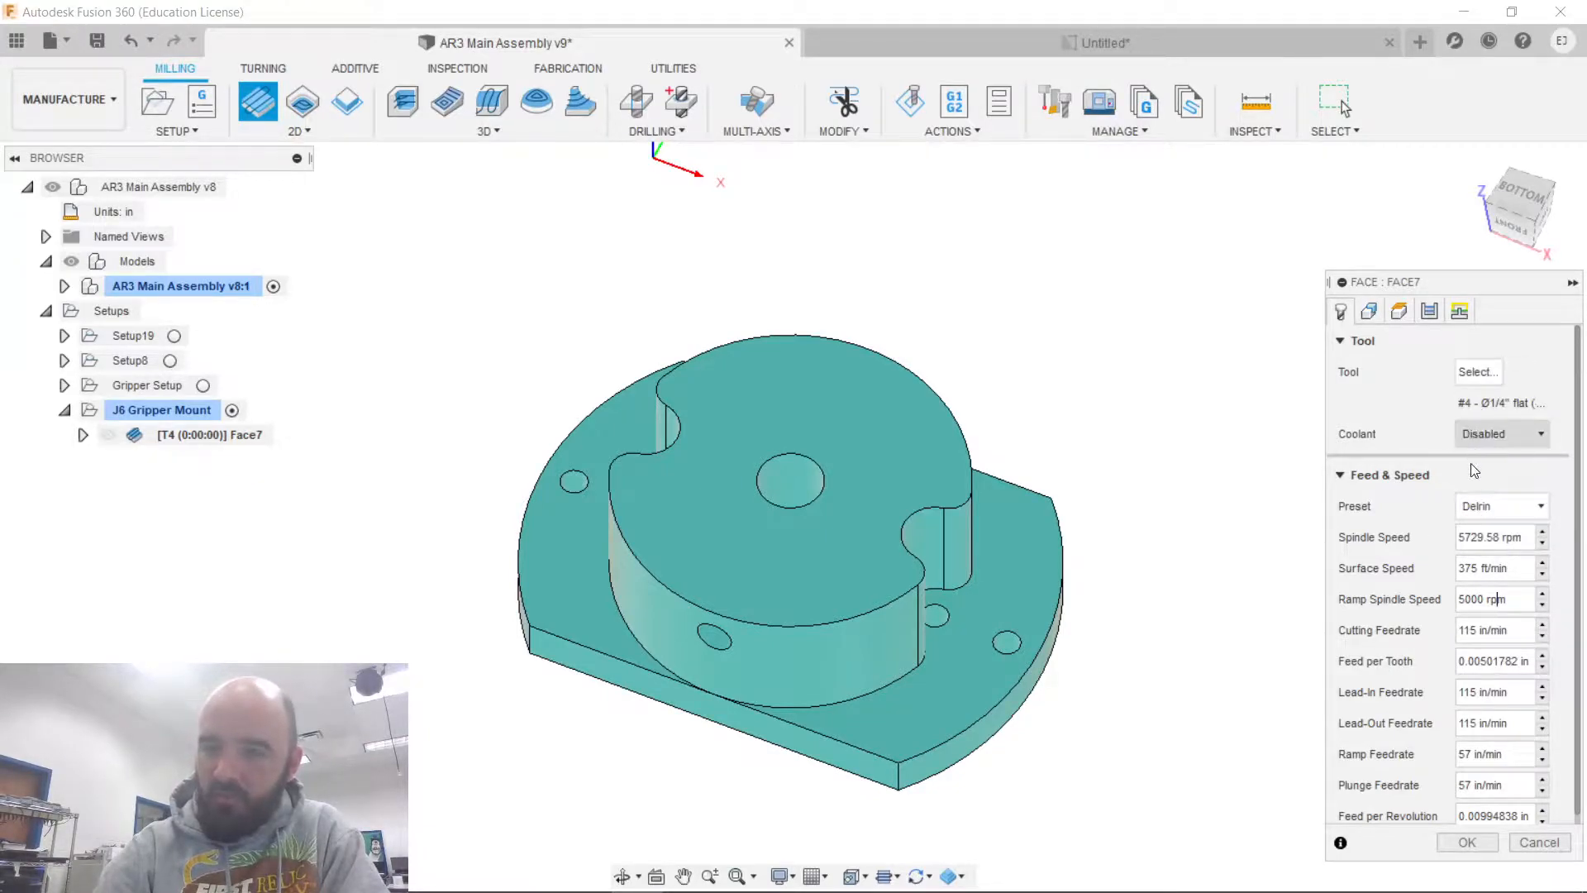
left_click(1472, 504)
left_click(1475, 529)
left_click(1493, 510)
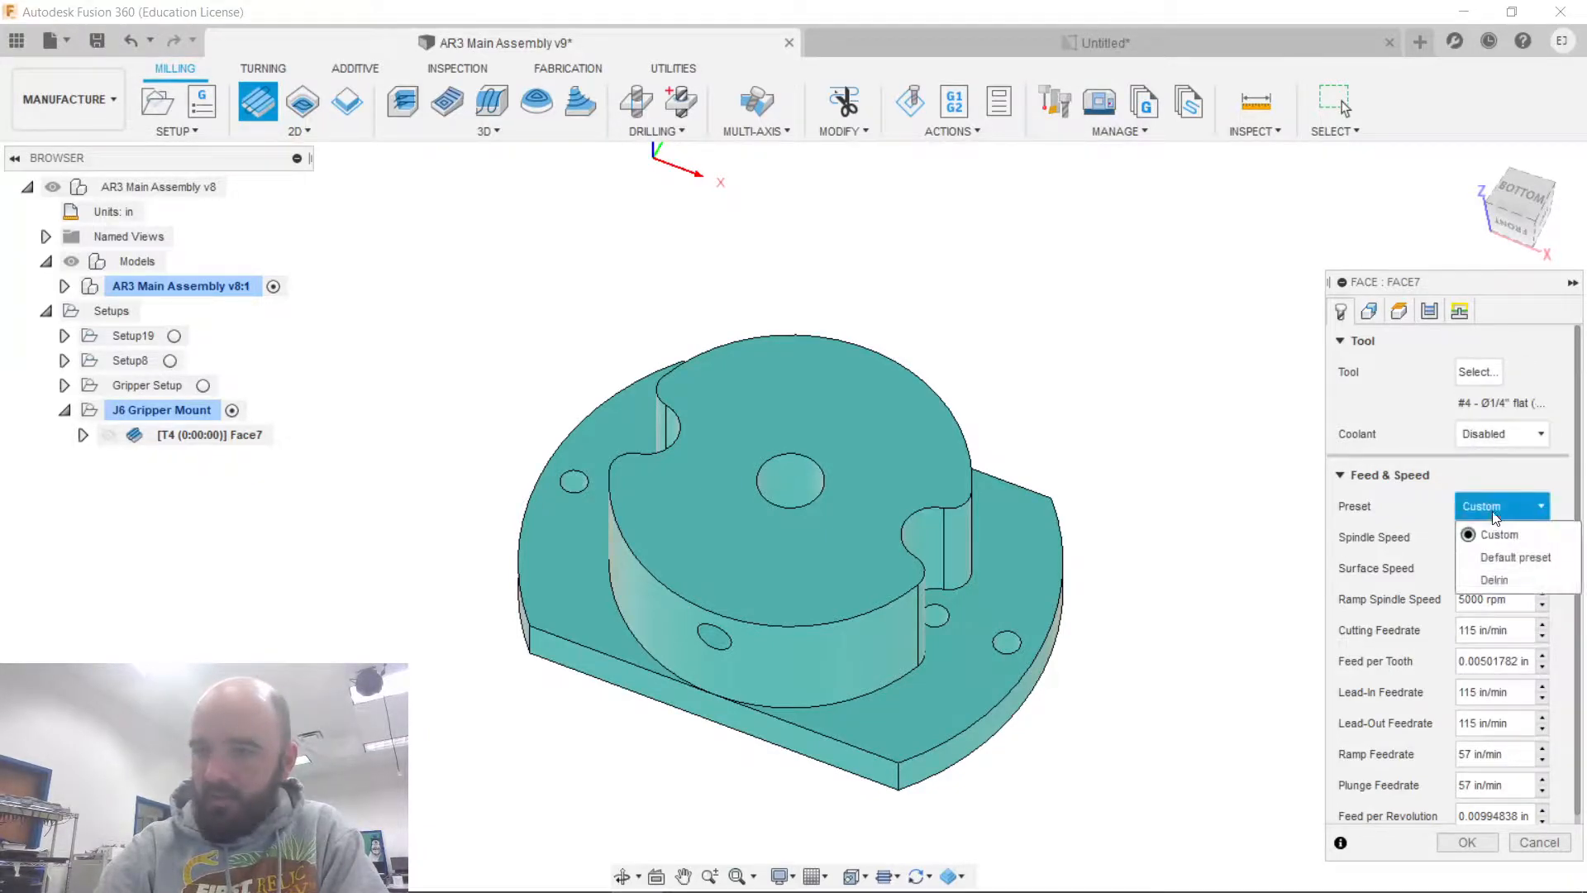
left_click(1488, 580)
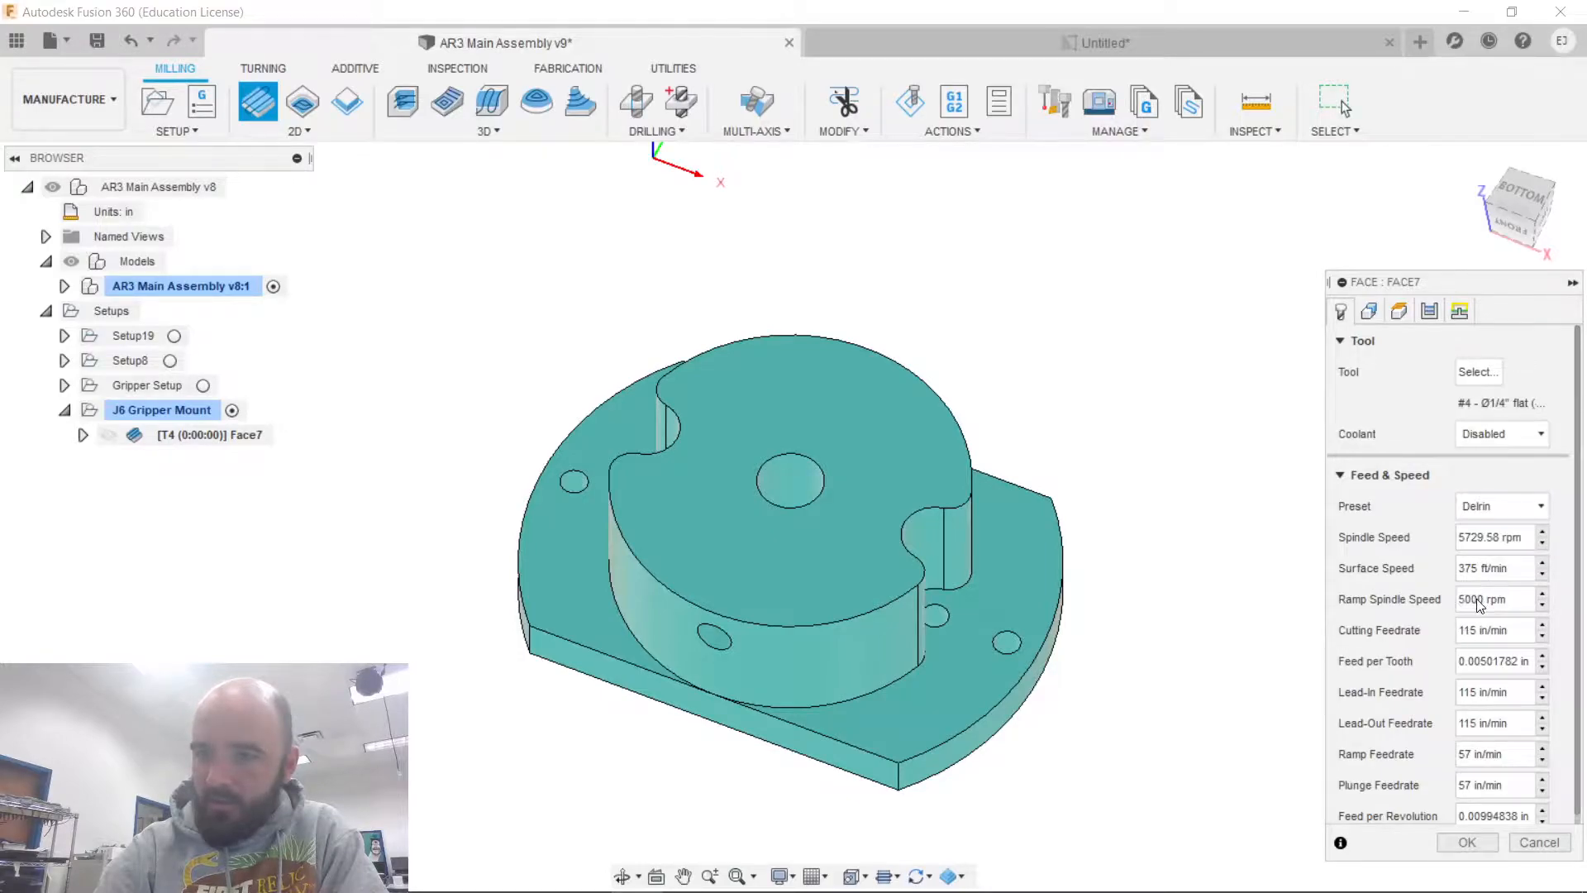
triple_click(1476, 598)
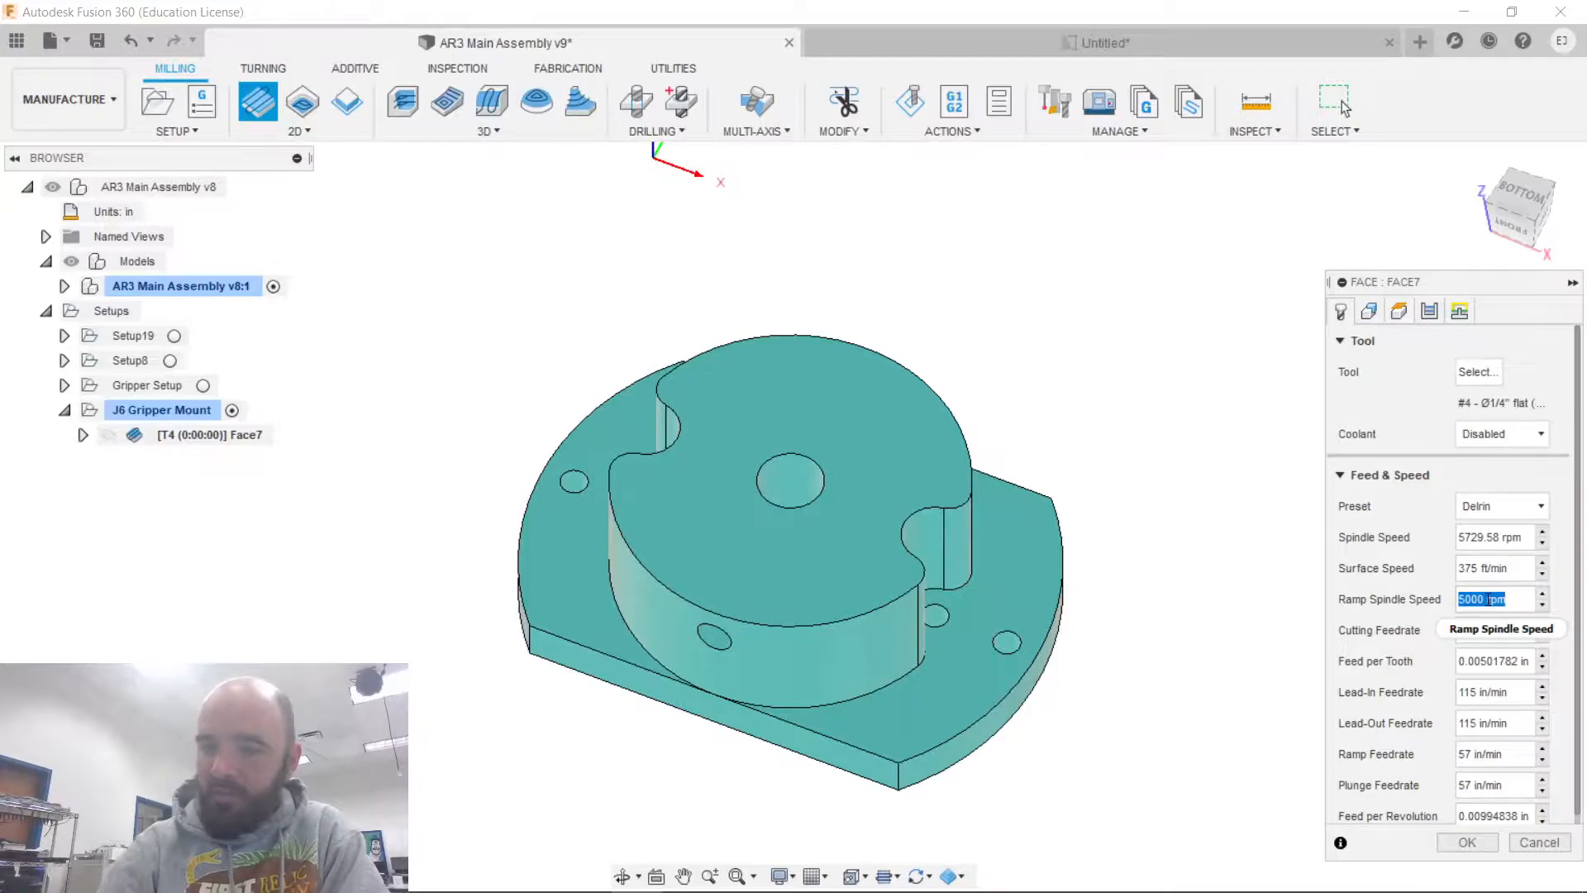
type("6000")
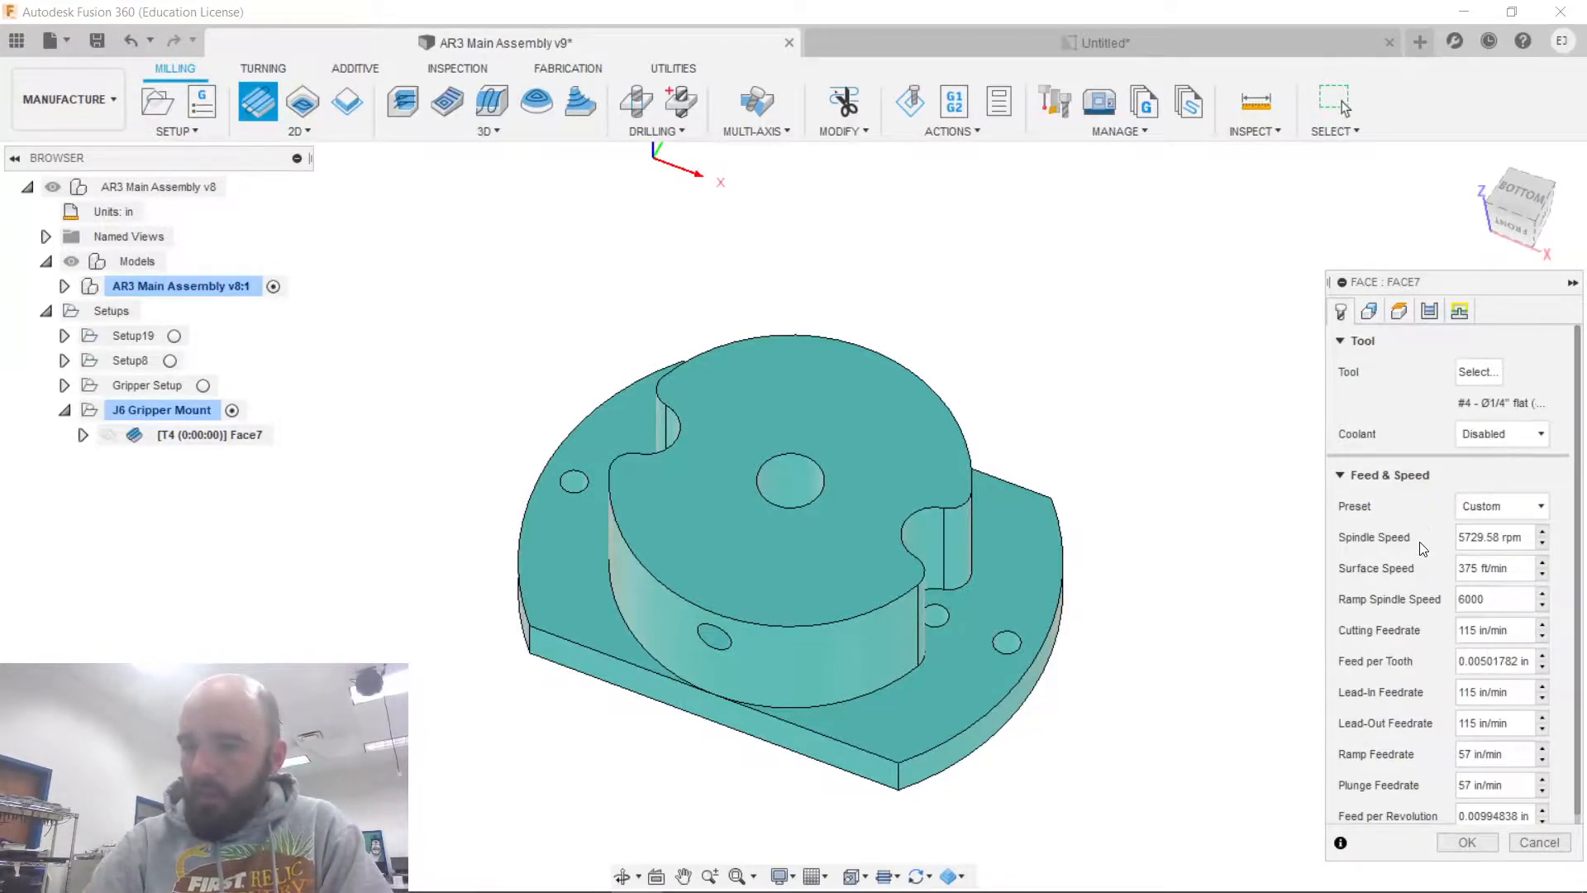
Review the Face operation's tool, stock contour, heights, passes and linking settings, and accept them to generate the toolpath.
scroll(1440, 663, "down", 1)
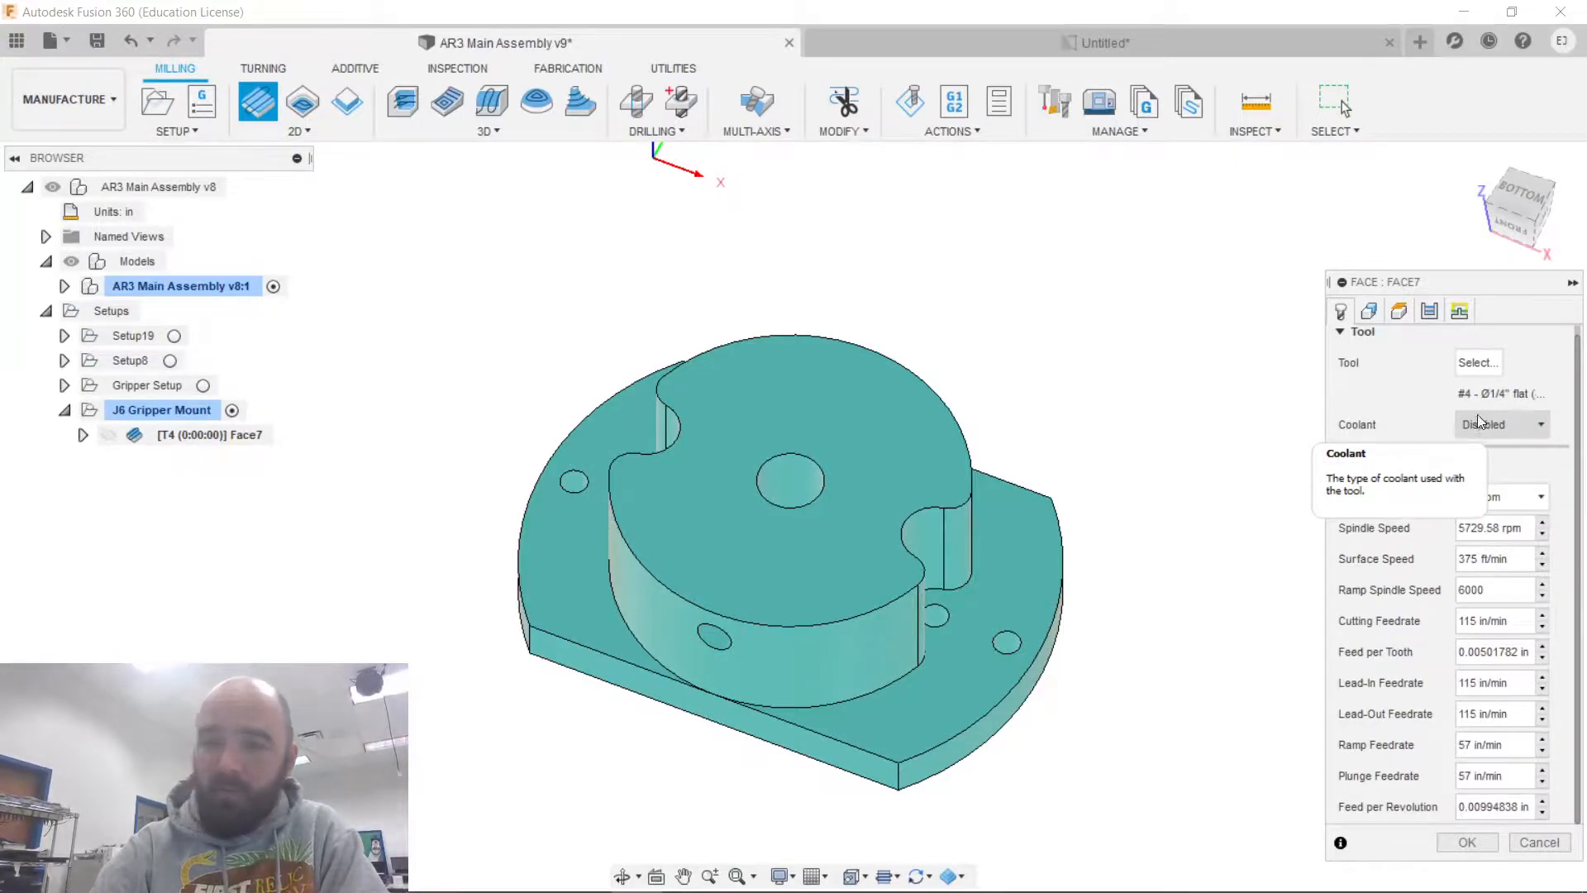
left_click(1368, 311)
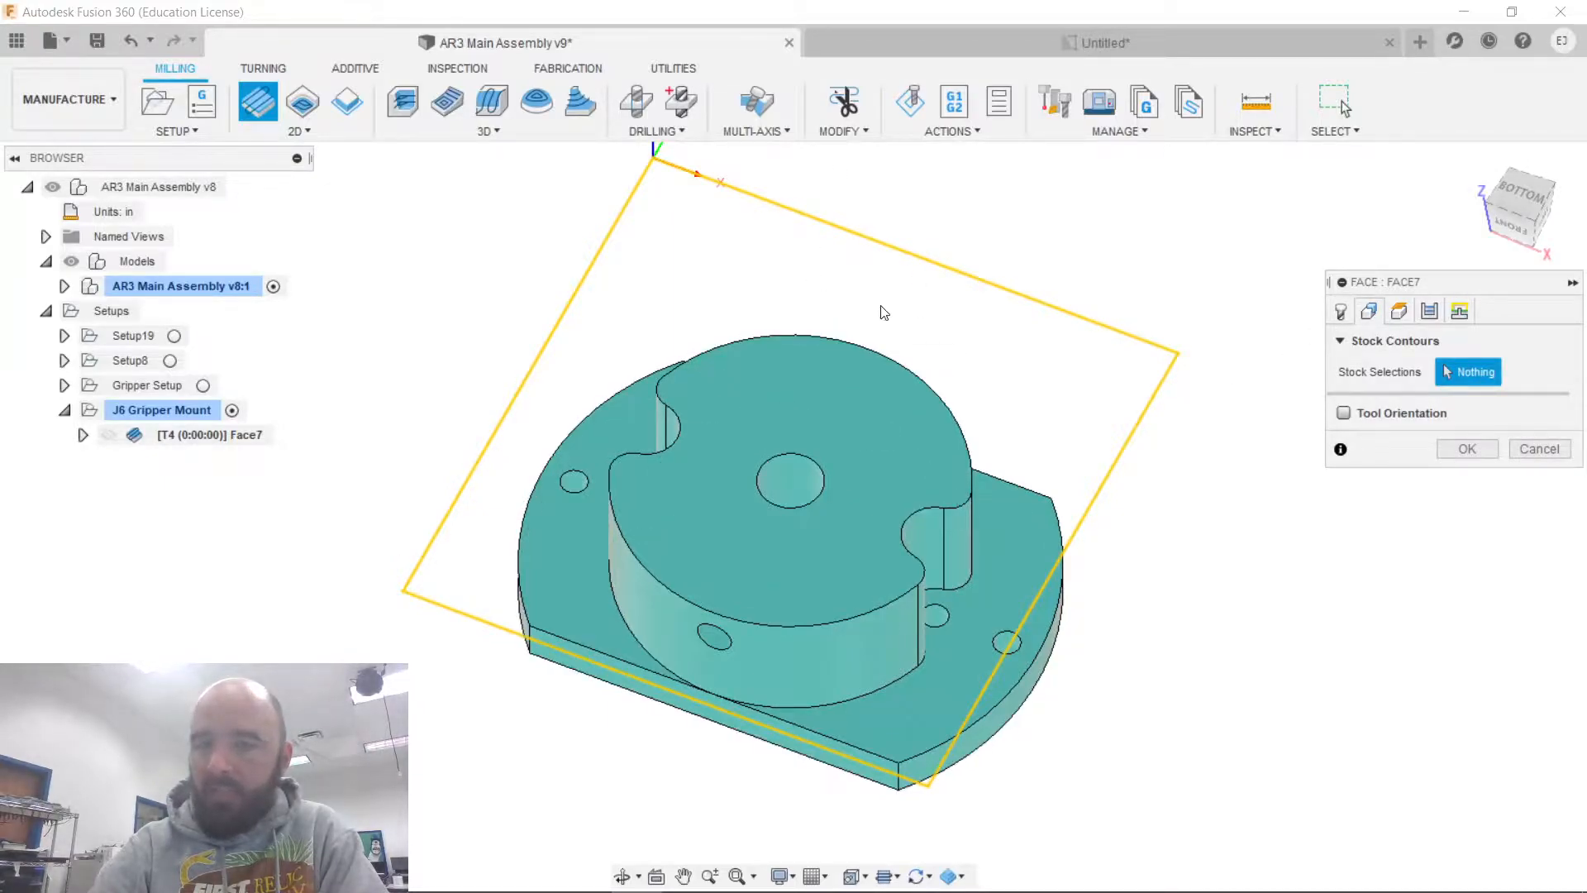
left_click(1396, 314)
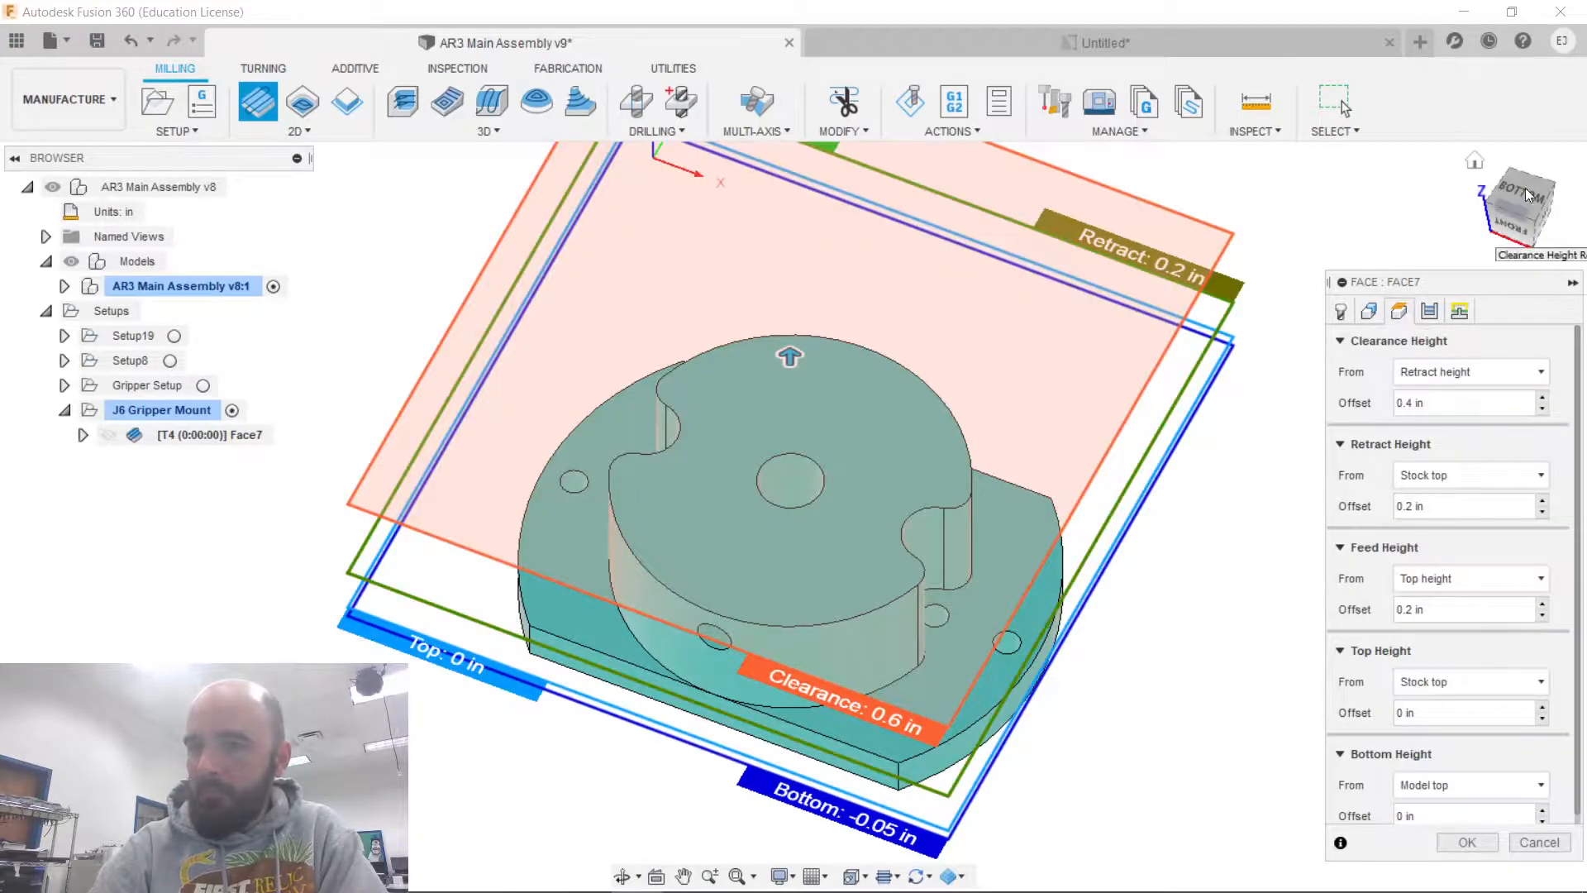
left_click(1517, 233)
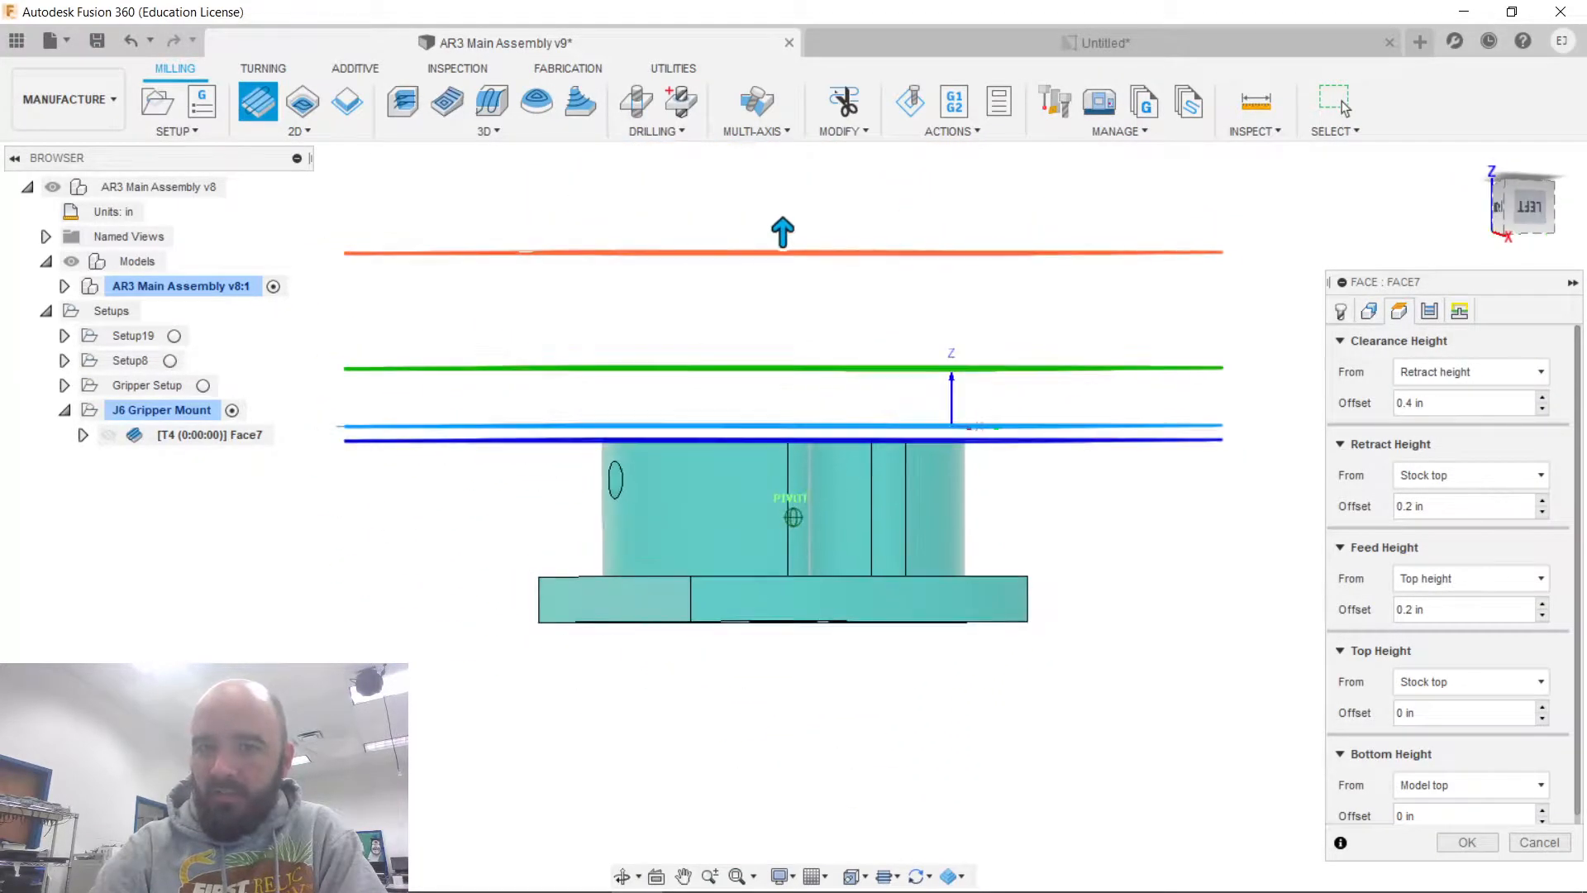
left_click_drag(1515, 199, 1515, 231)
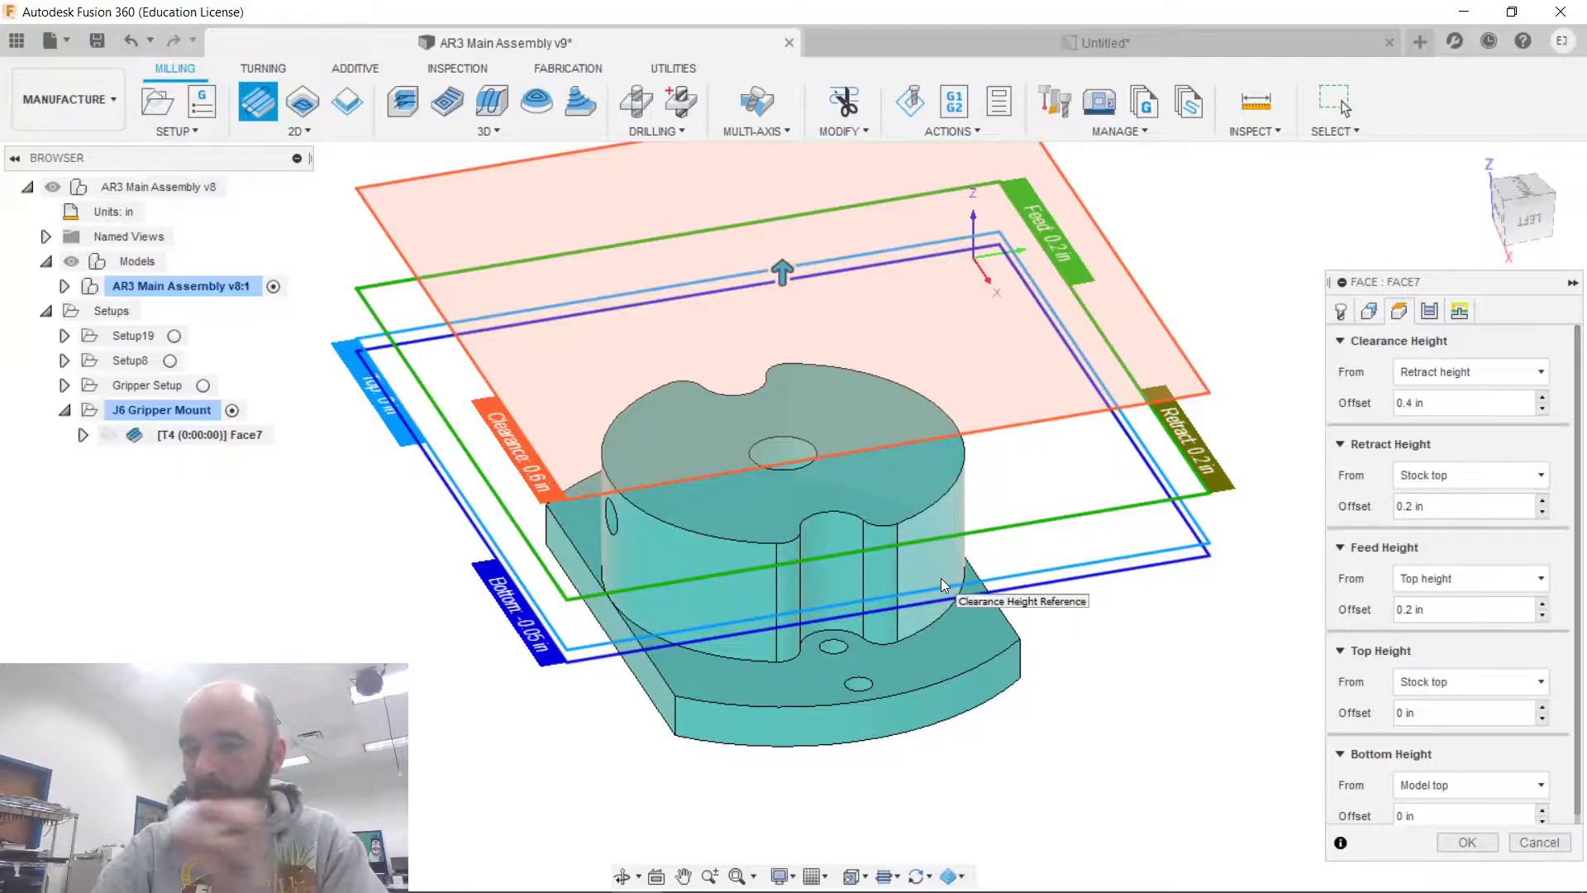
left_click(1435, 313)
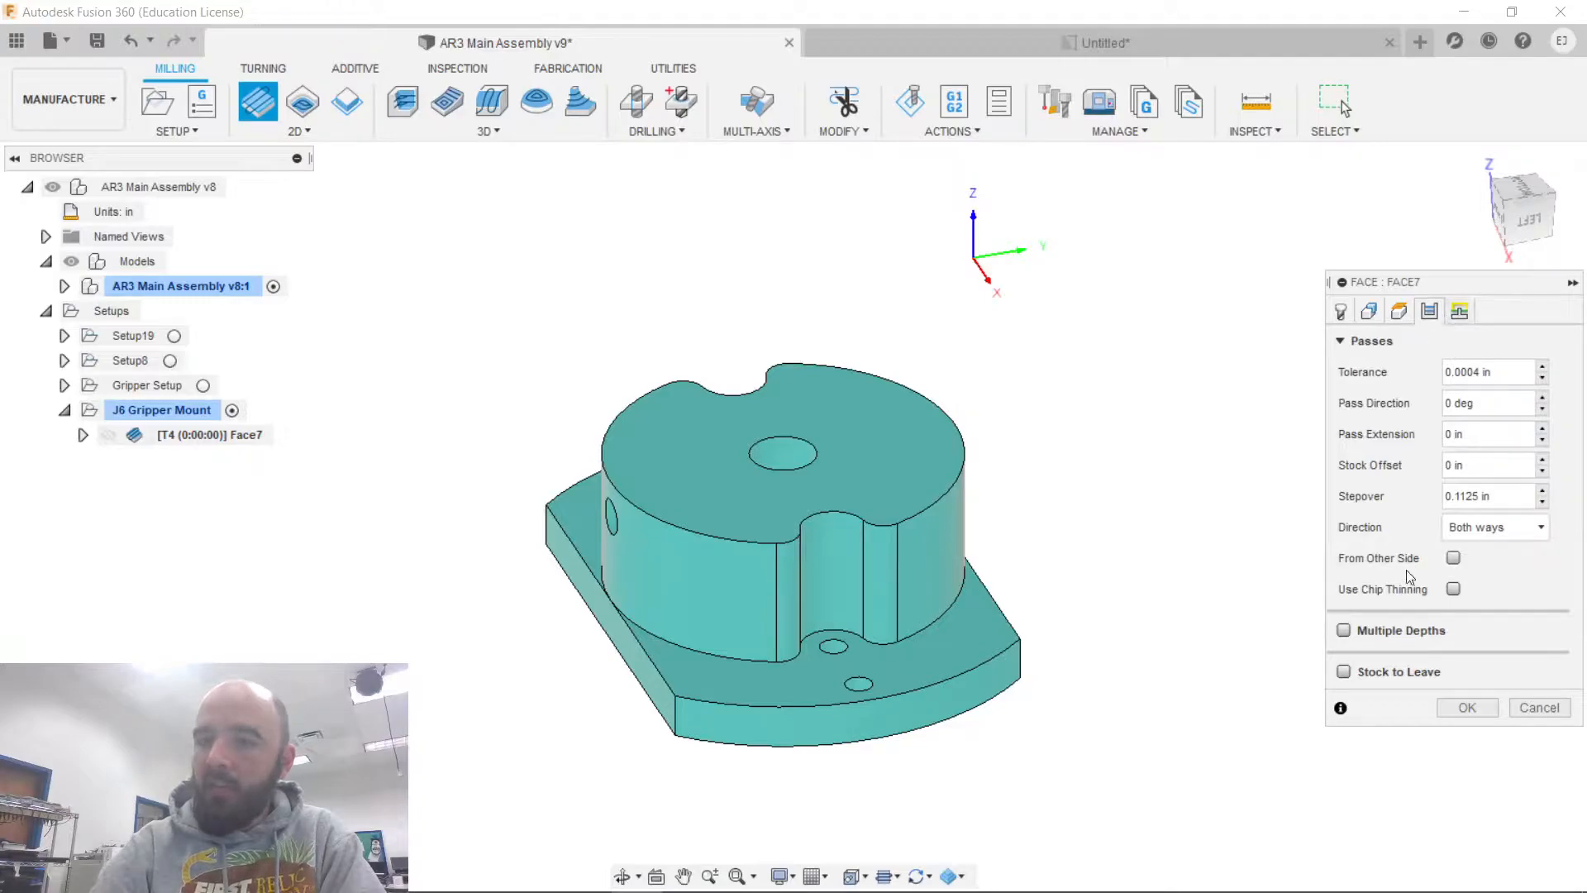
left_click(1459, 311)
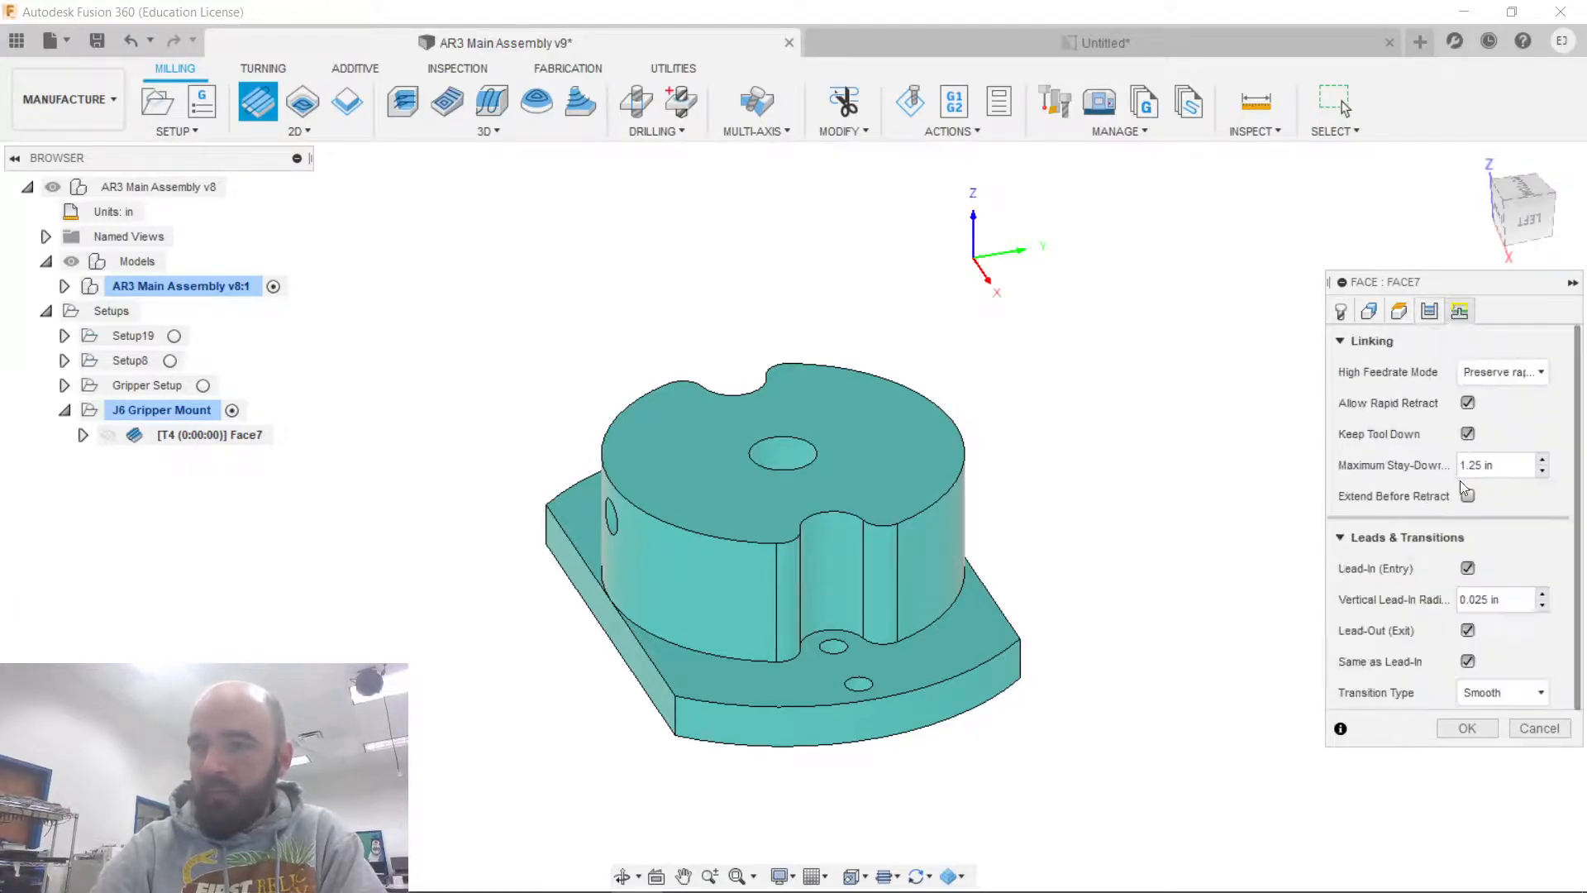
left_click(1466, 727)
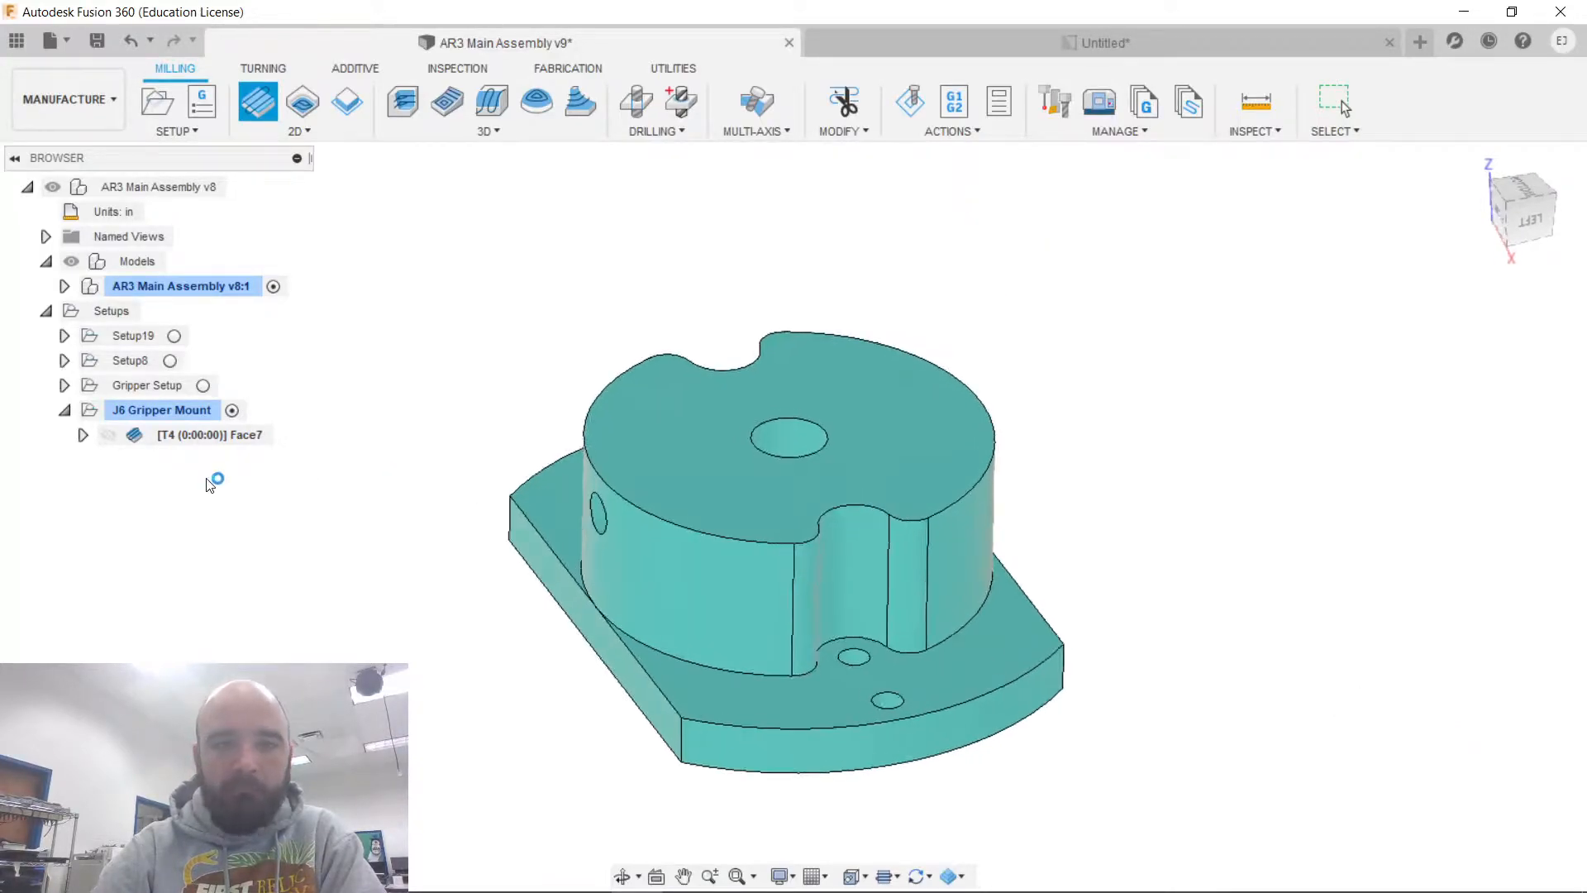
Simulate the Face toolpath of the J6 Gripper Mount setup through to the end and close the simulation.
left_click(242, 437)
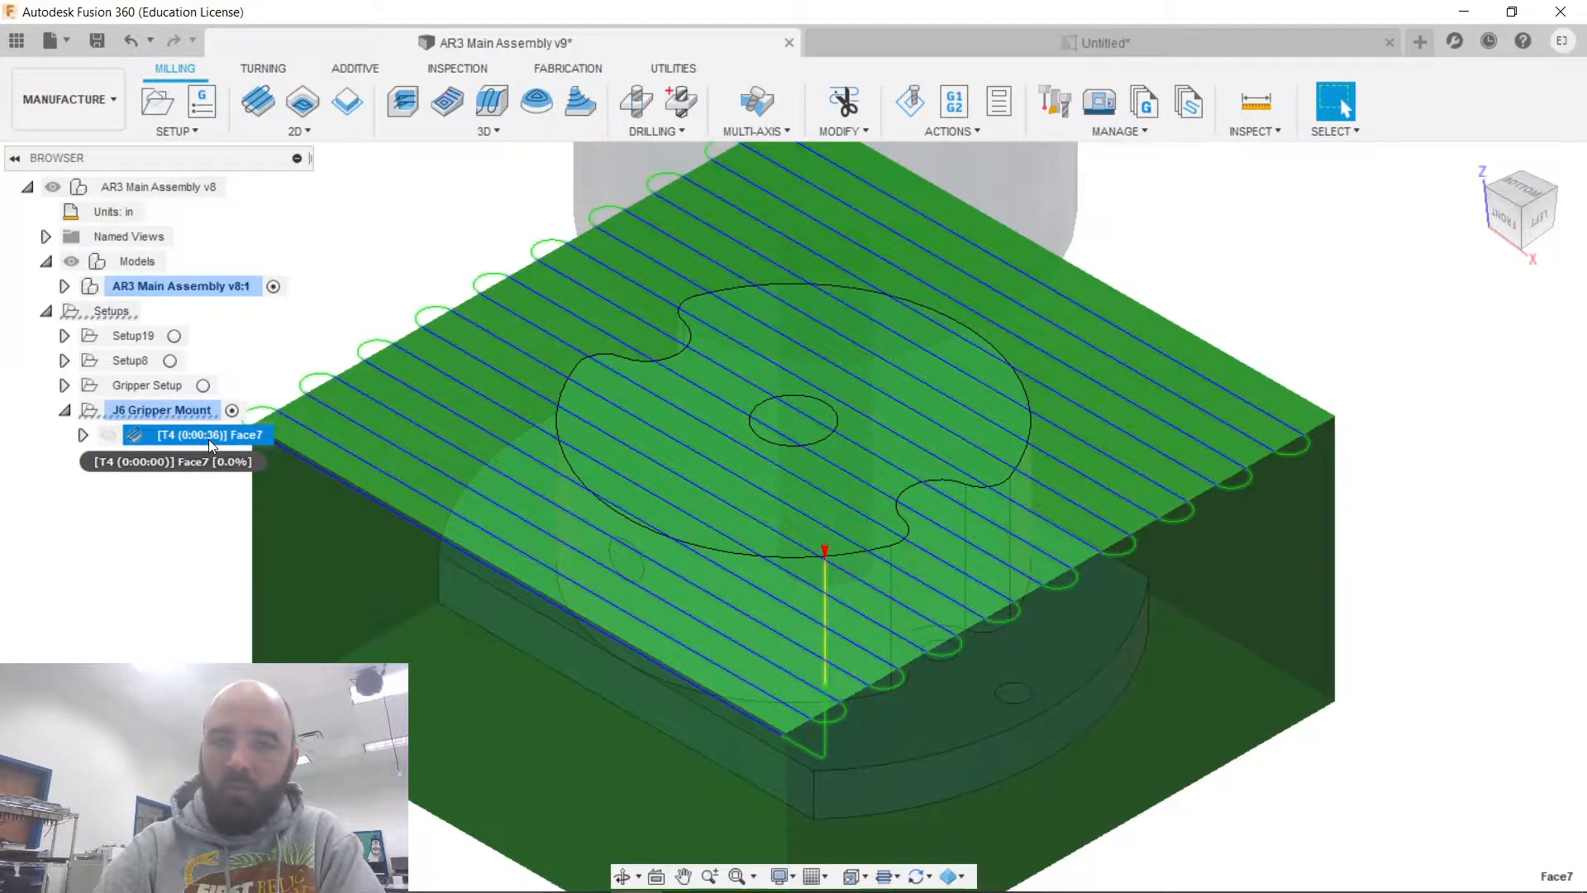
left_click(908, 96)
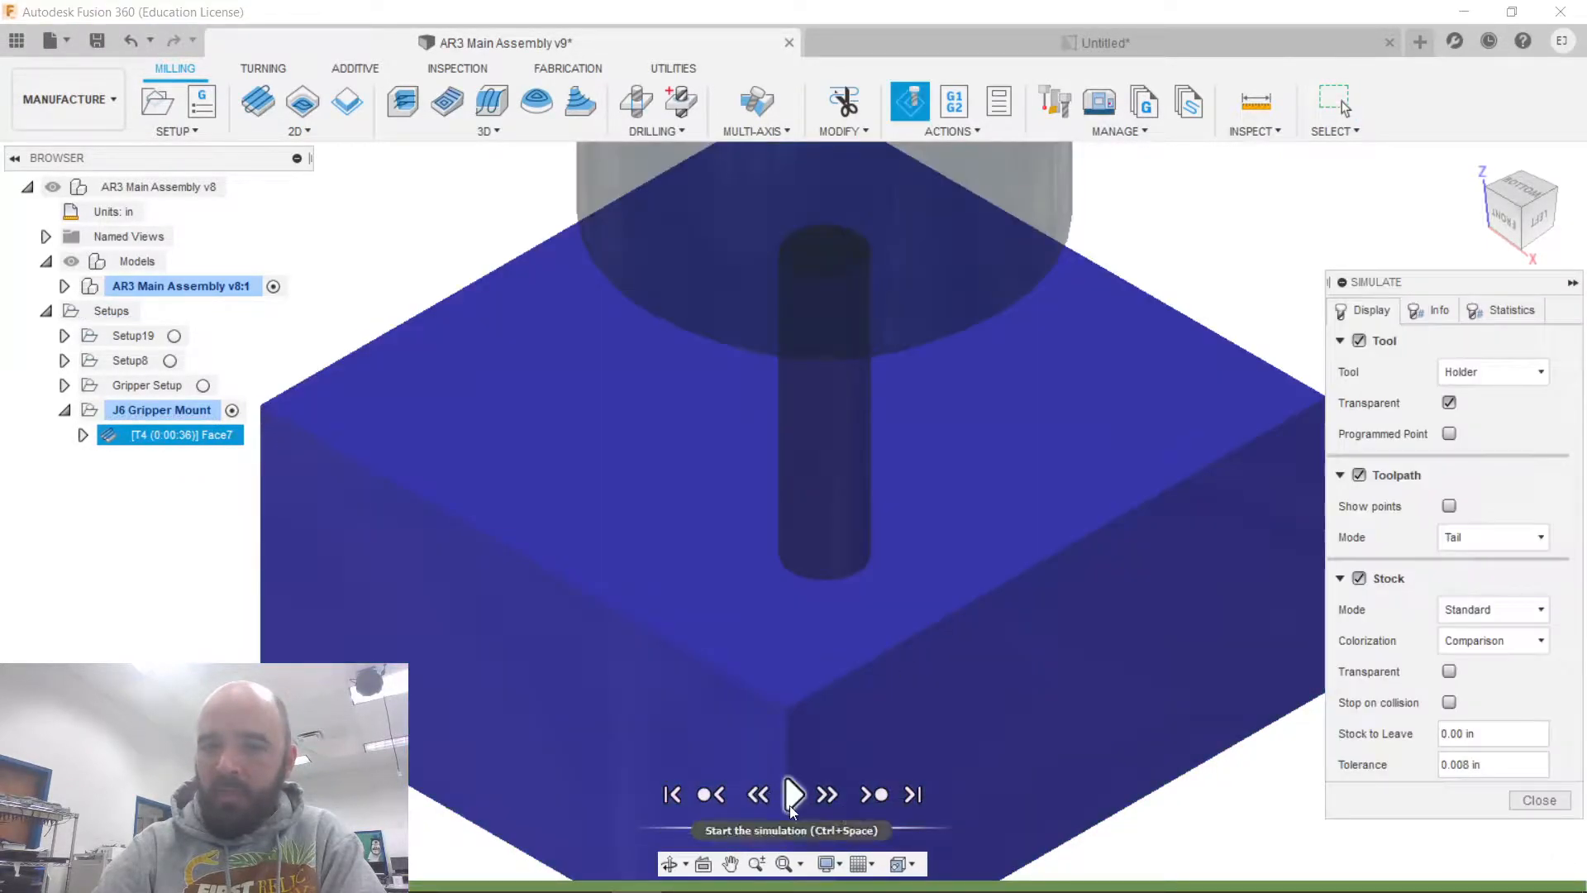
left_click(790, 805)
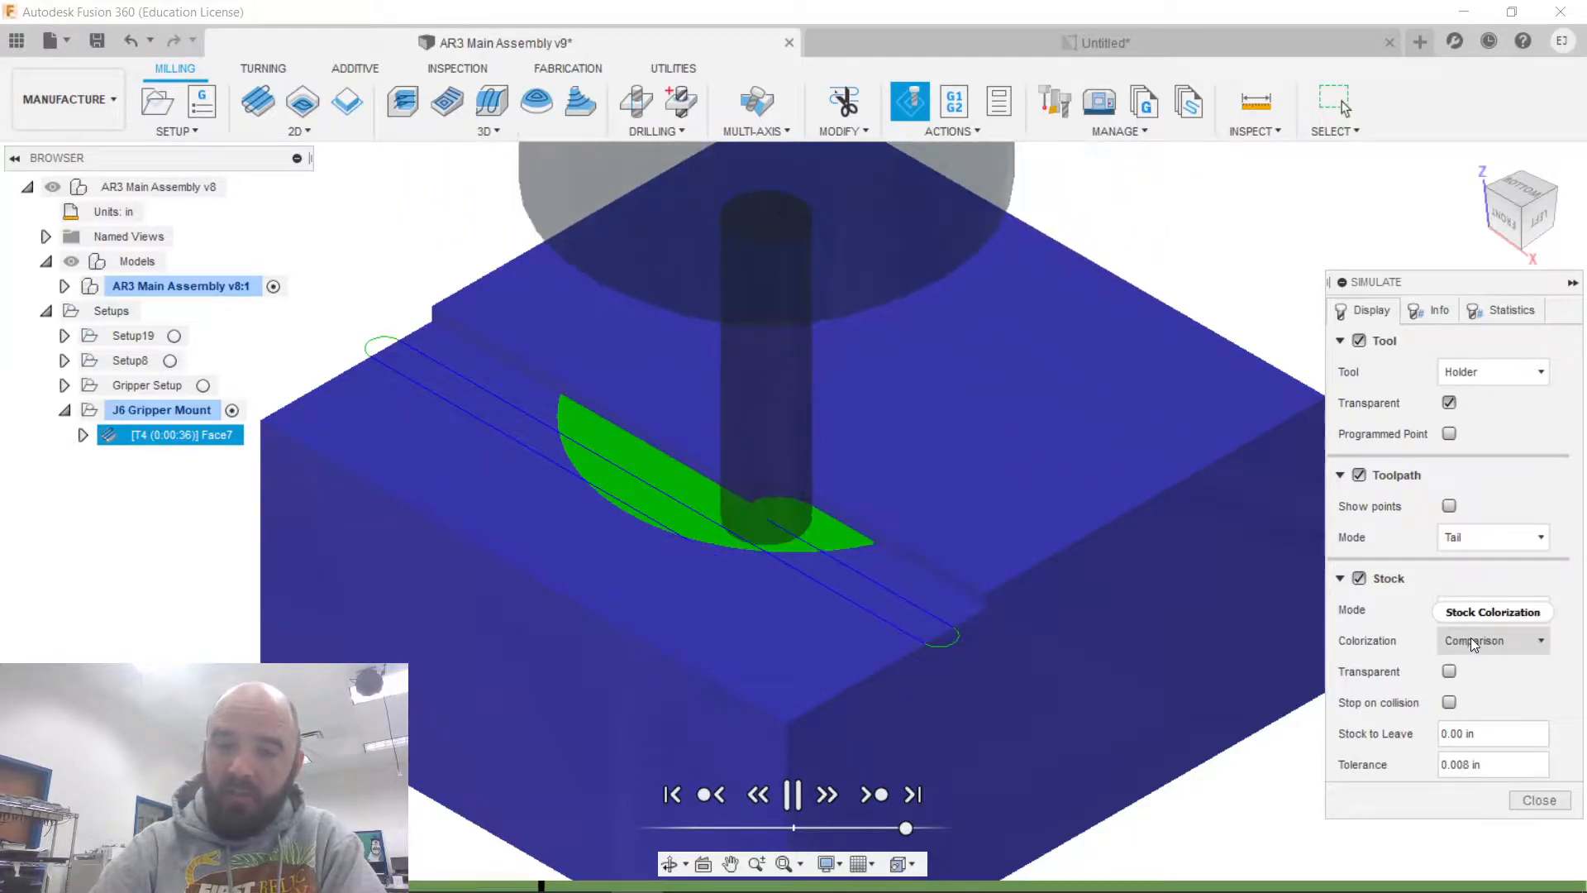
mouse_move(1470, 638)
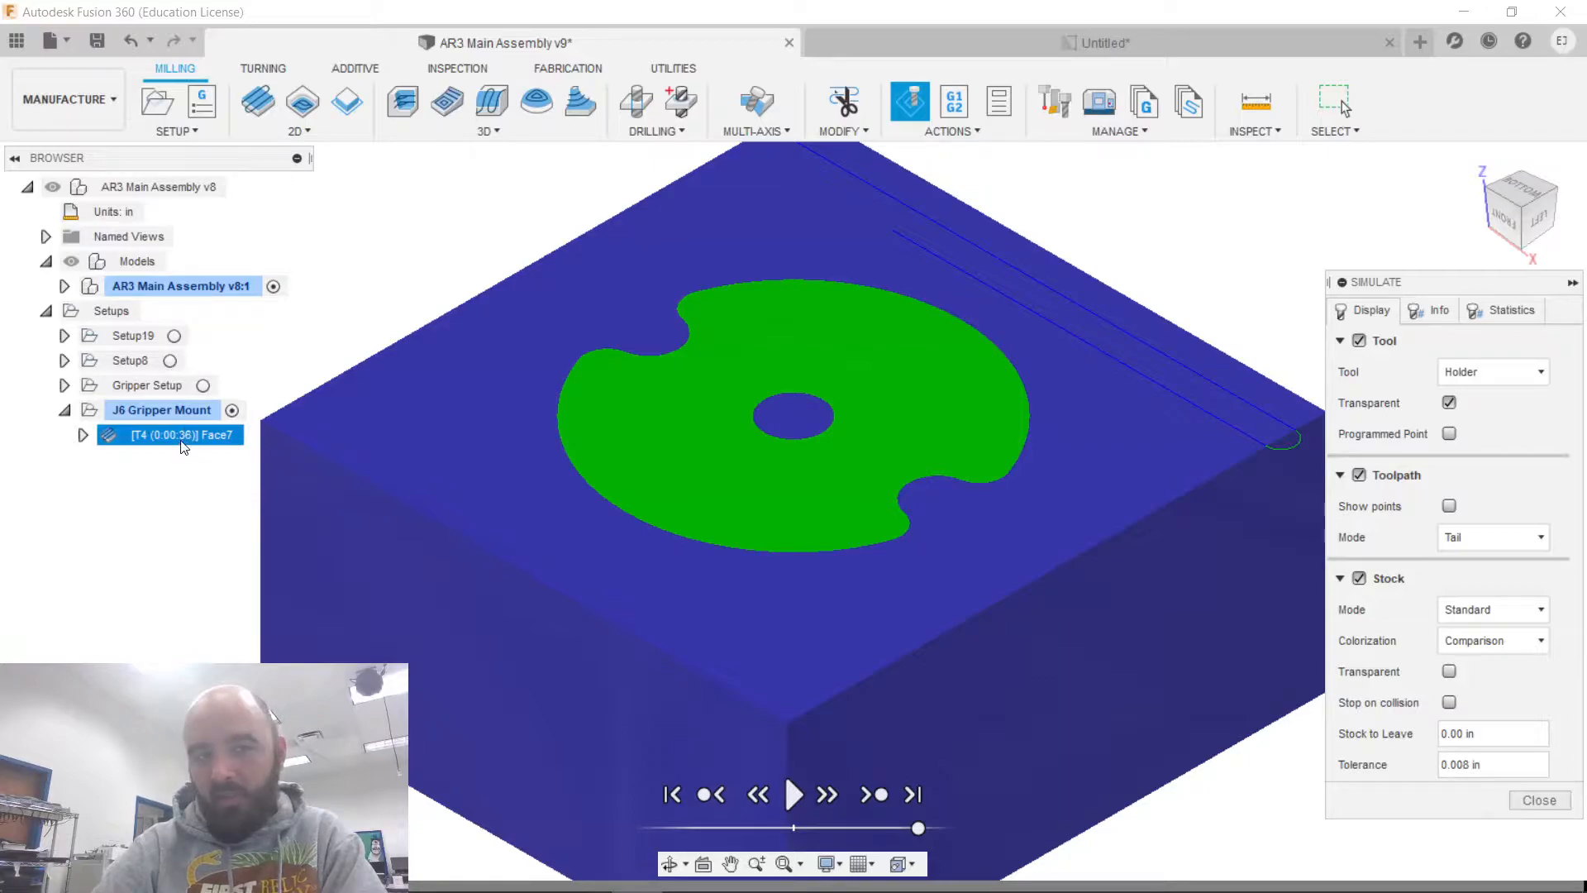
left_click(1557, 806)
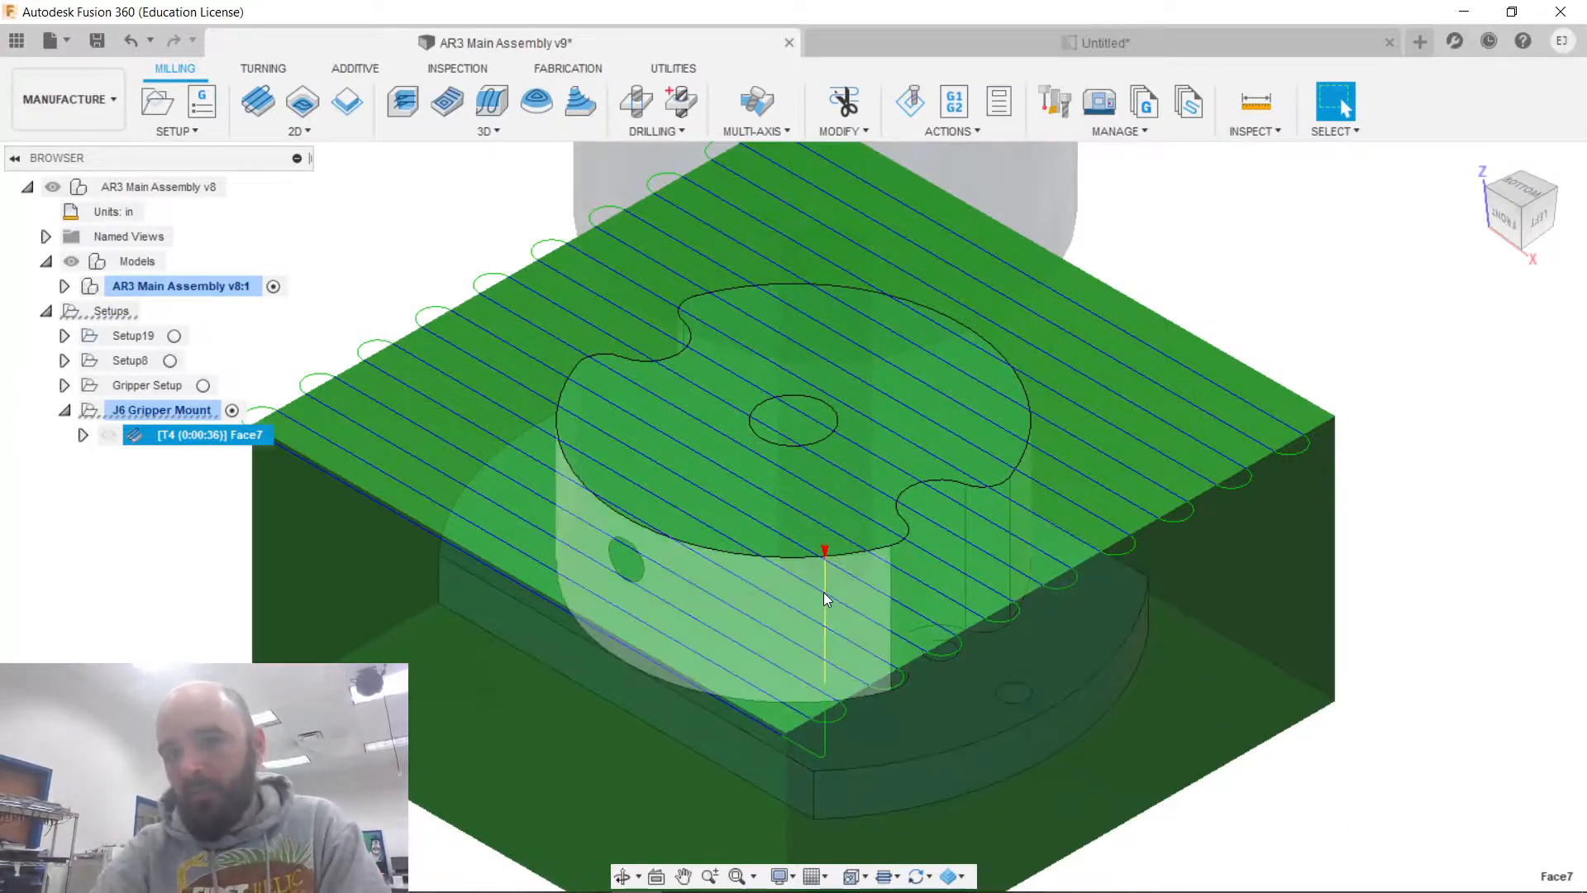
Create a derived 2D Adaptive Clearing operation from the Face operation and select the boss's base contour as its pocket boundary.
right_click(208, 443)
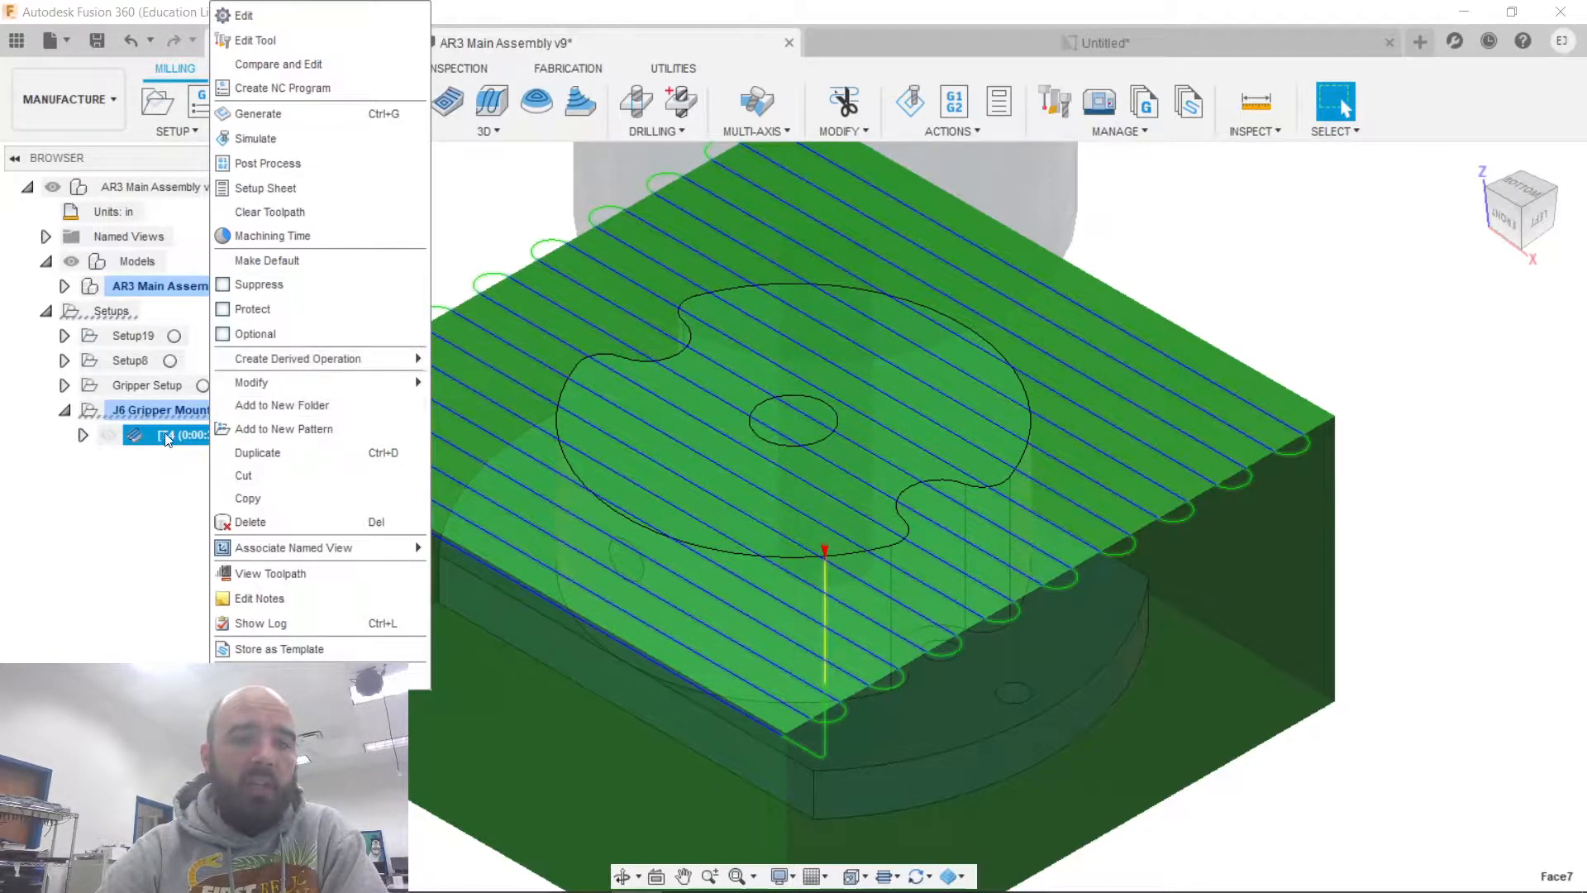
mouse_move(354, 362)
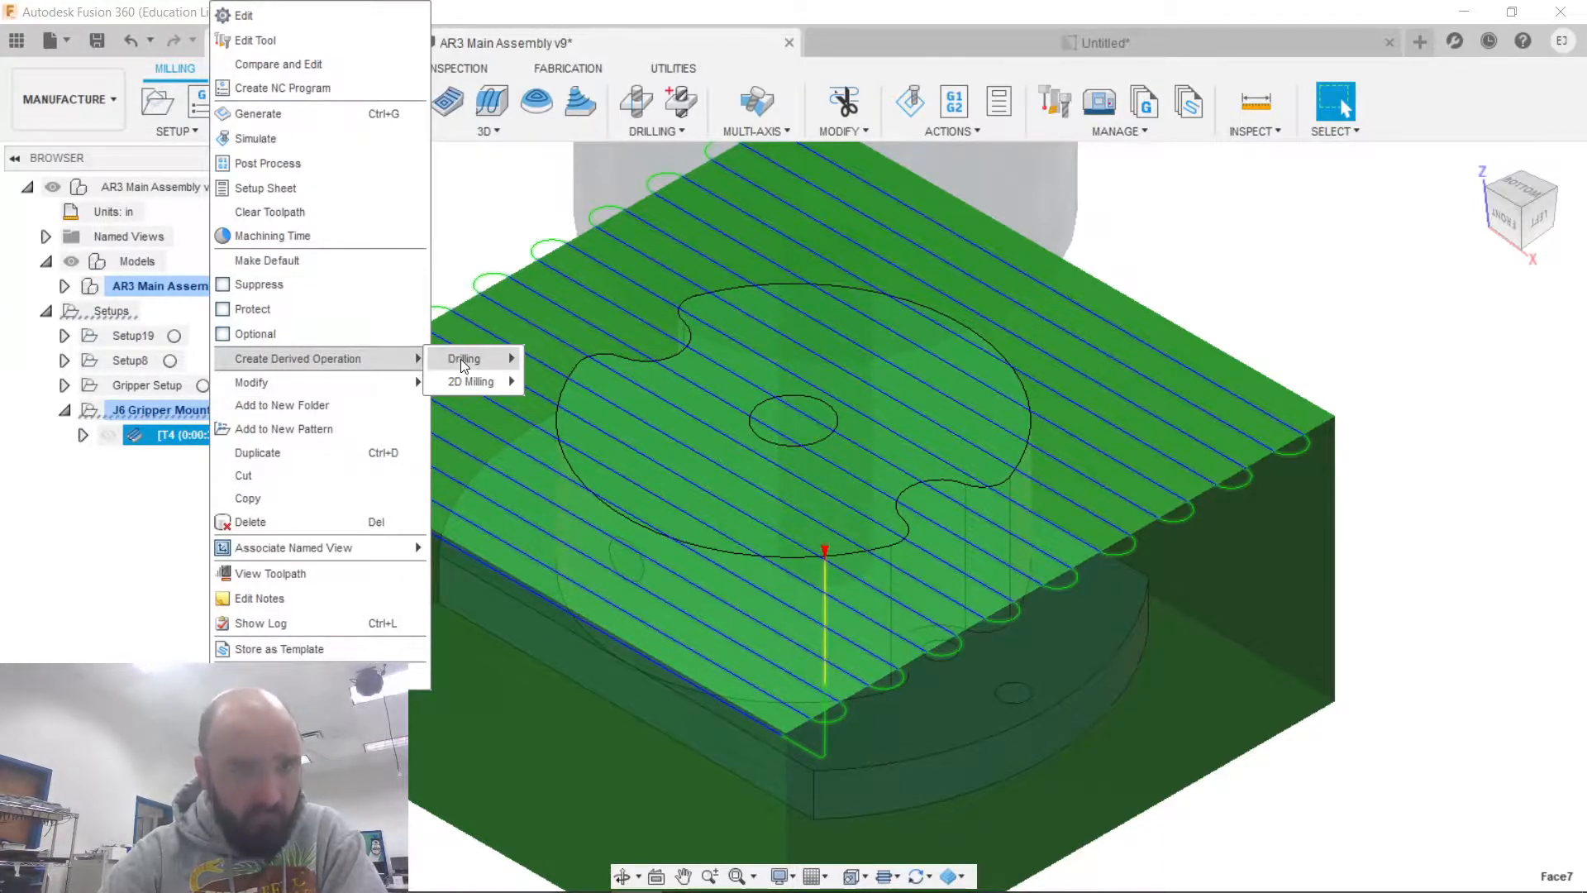
mouse_move(497, 382)
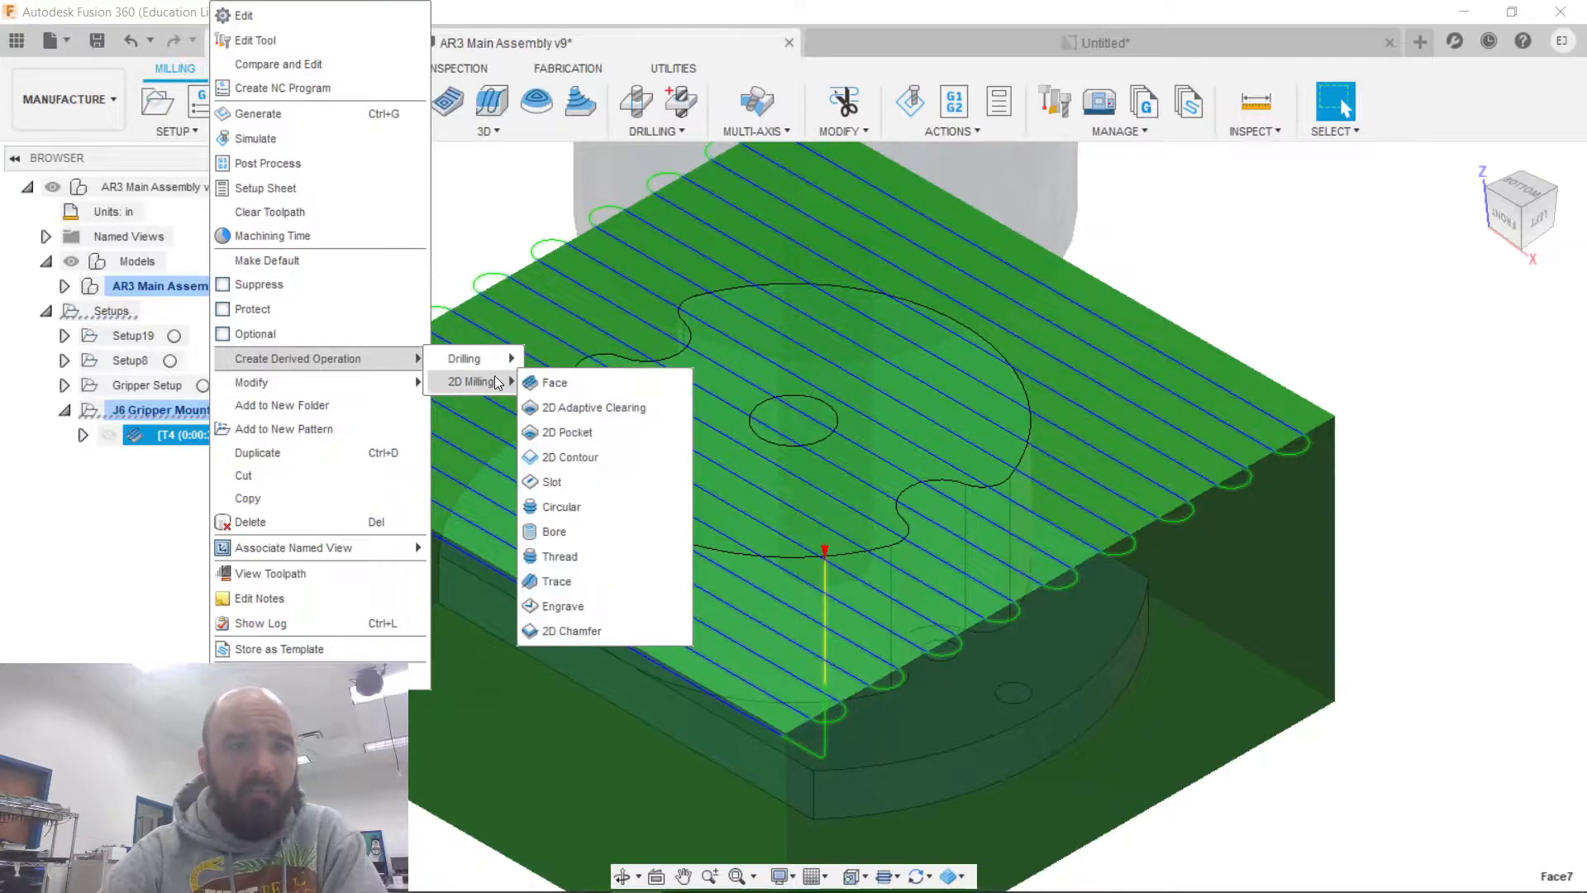
left_click(563, 407)
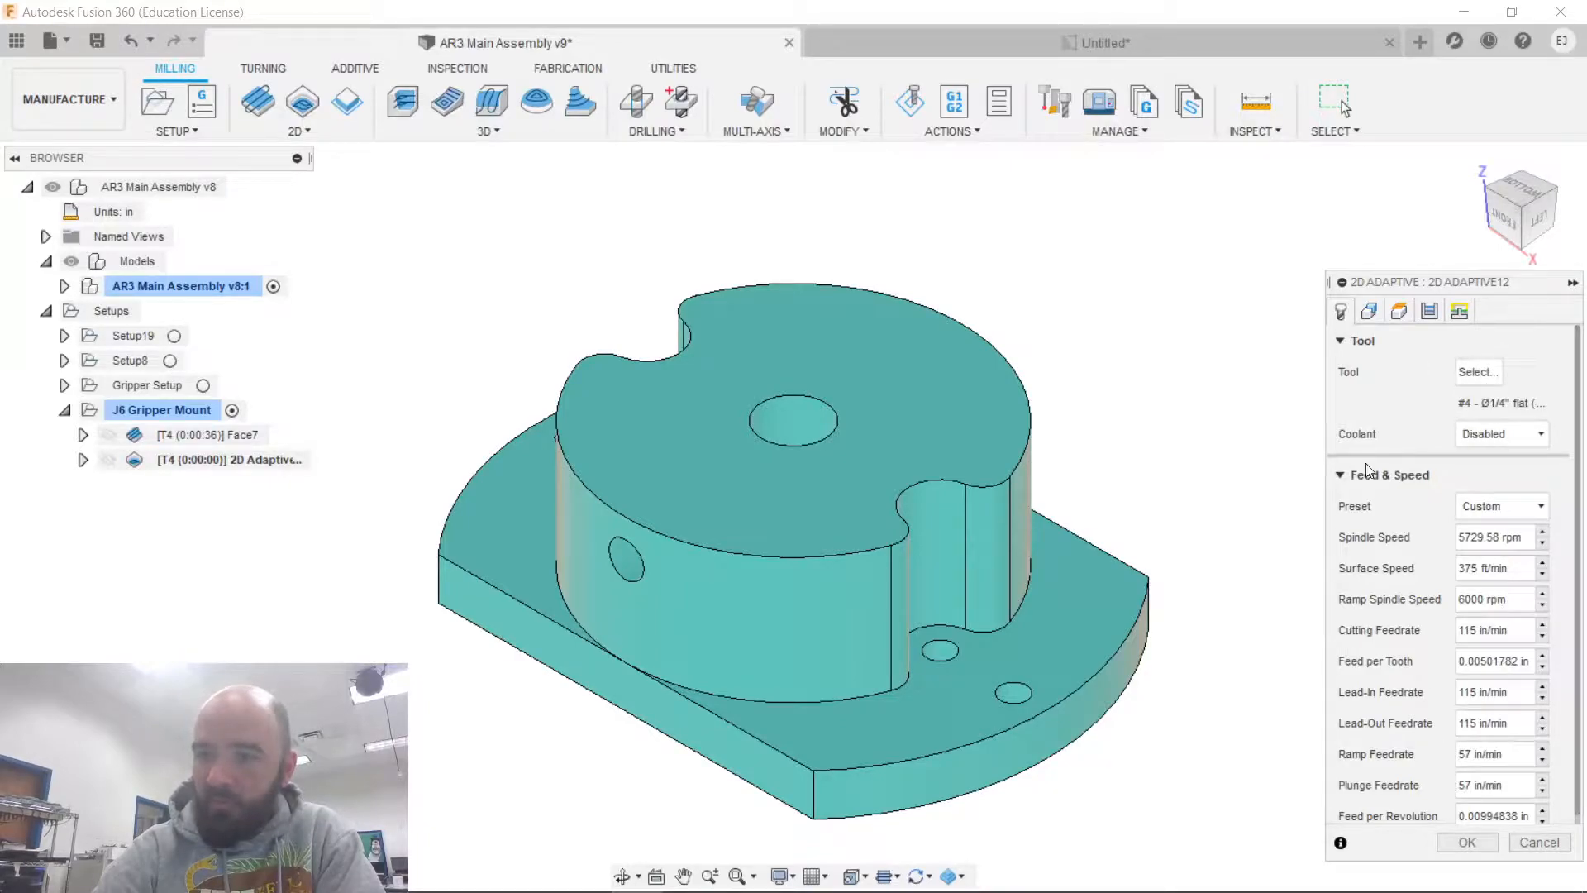
left_click(1367, 321)
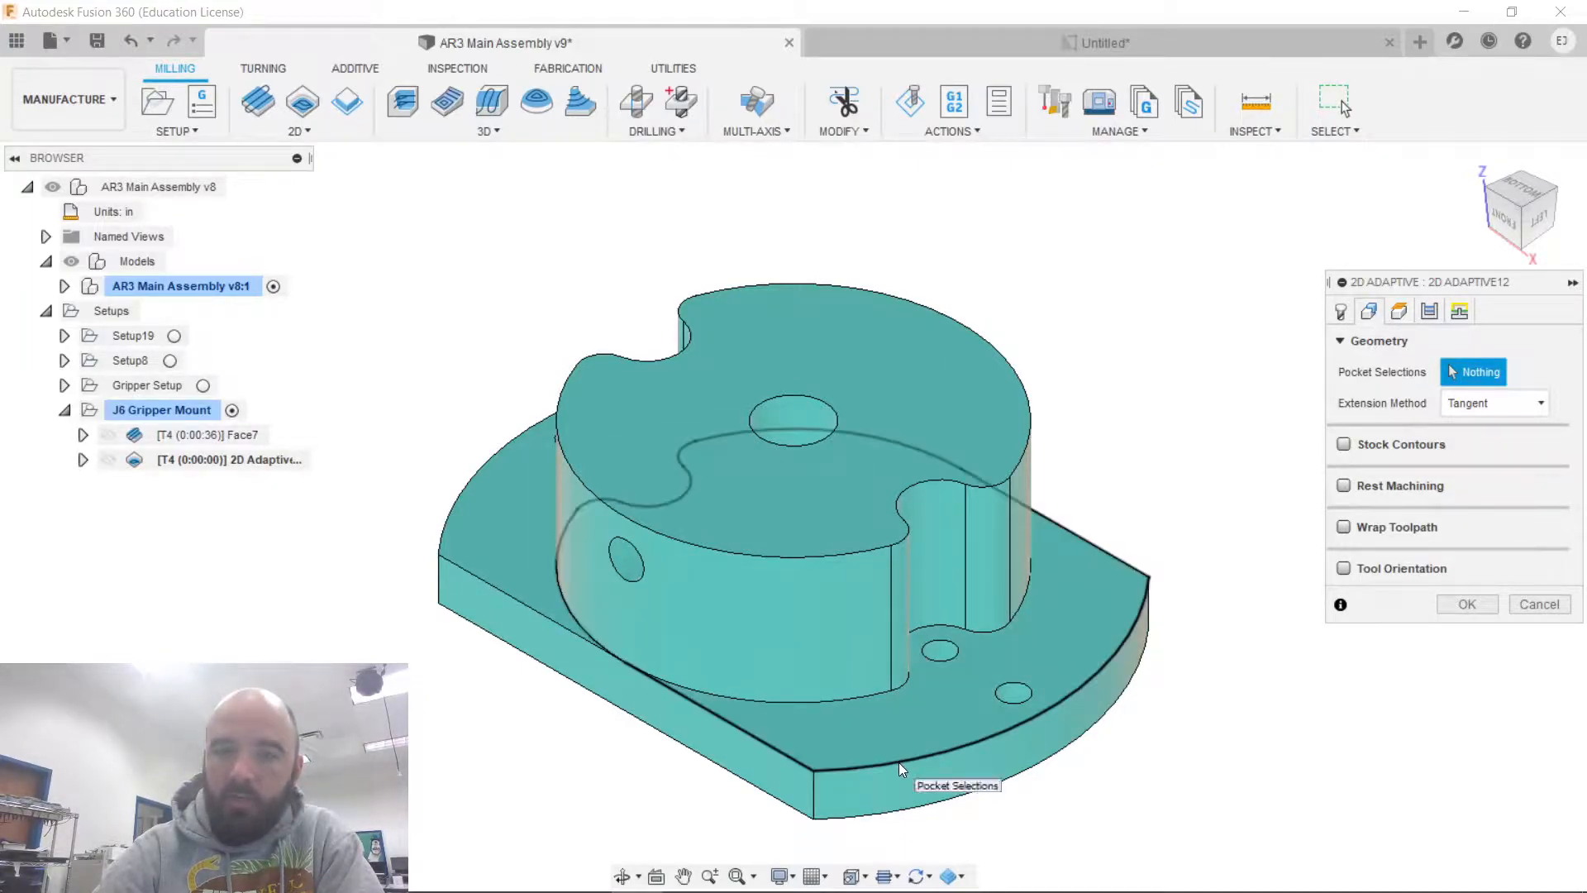
left_click(805, 698)
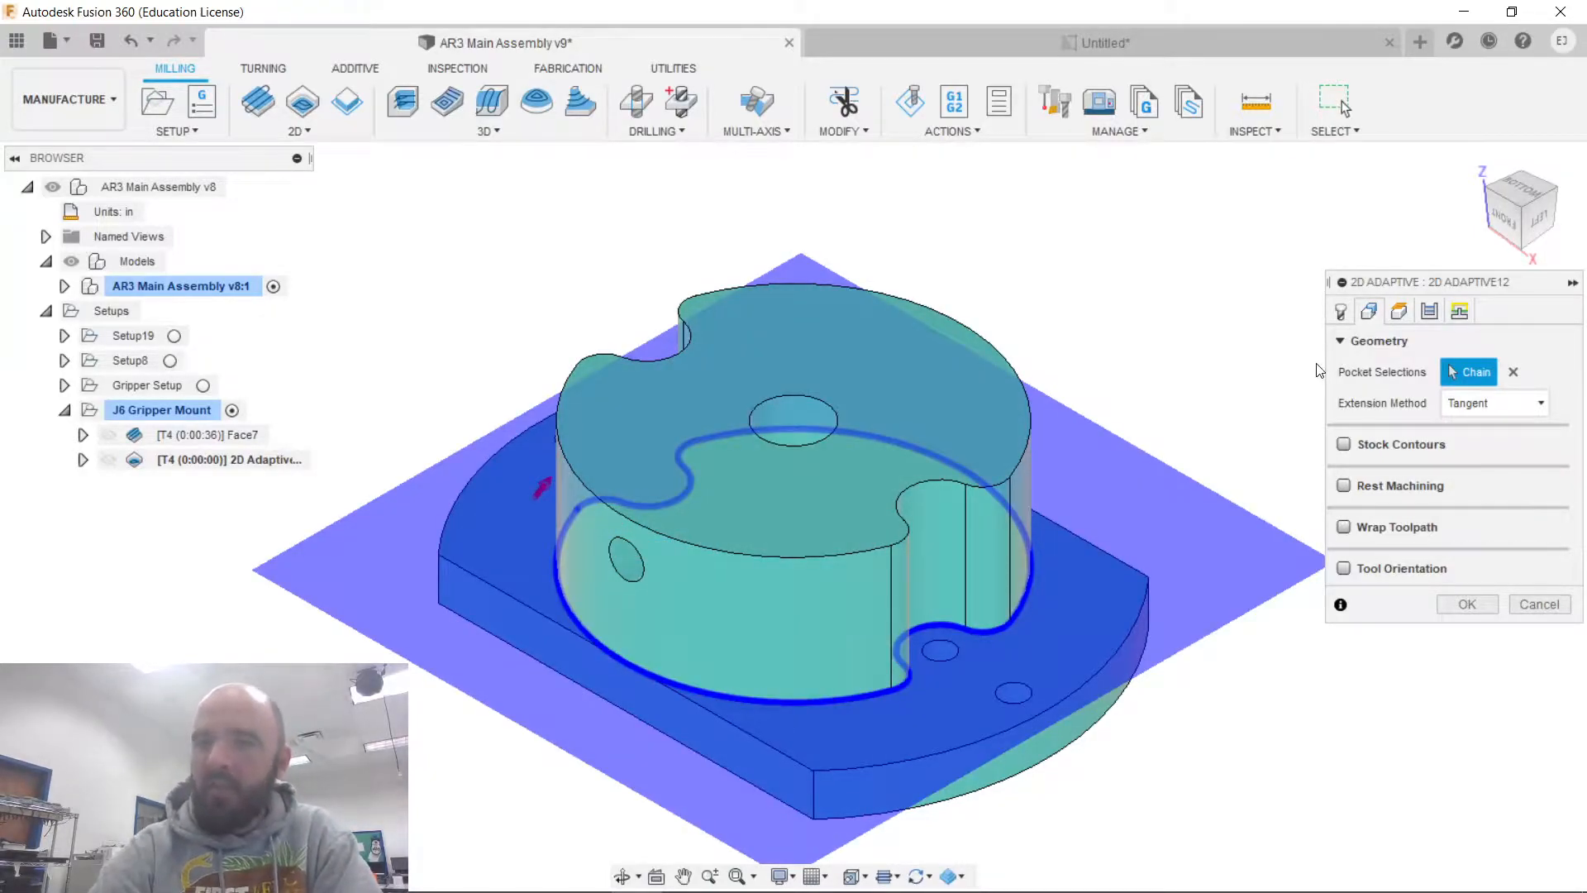
Check the adaptive operation's heights and enable multiple depths with a maximum roughing stepdown of 0.25 in.
left_click(1397, 316)
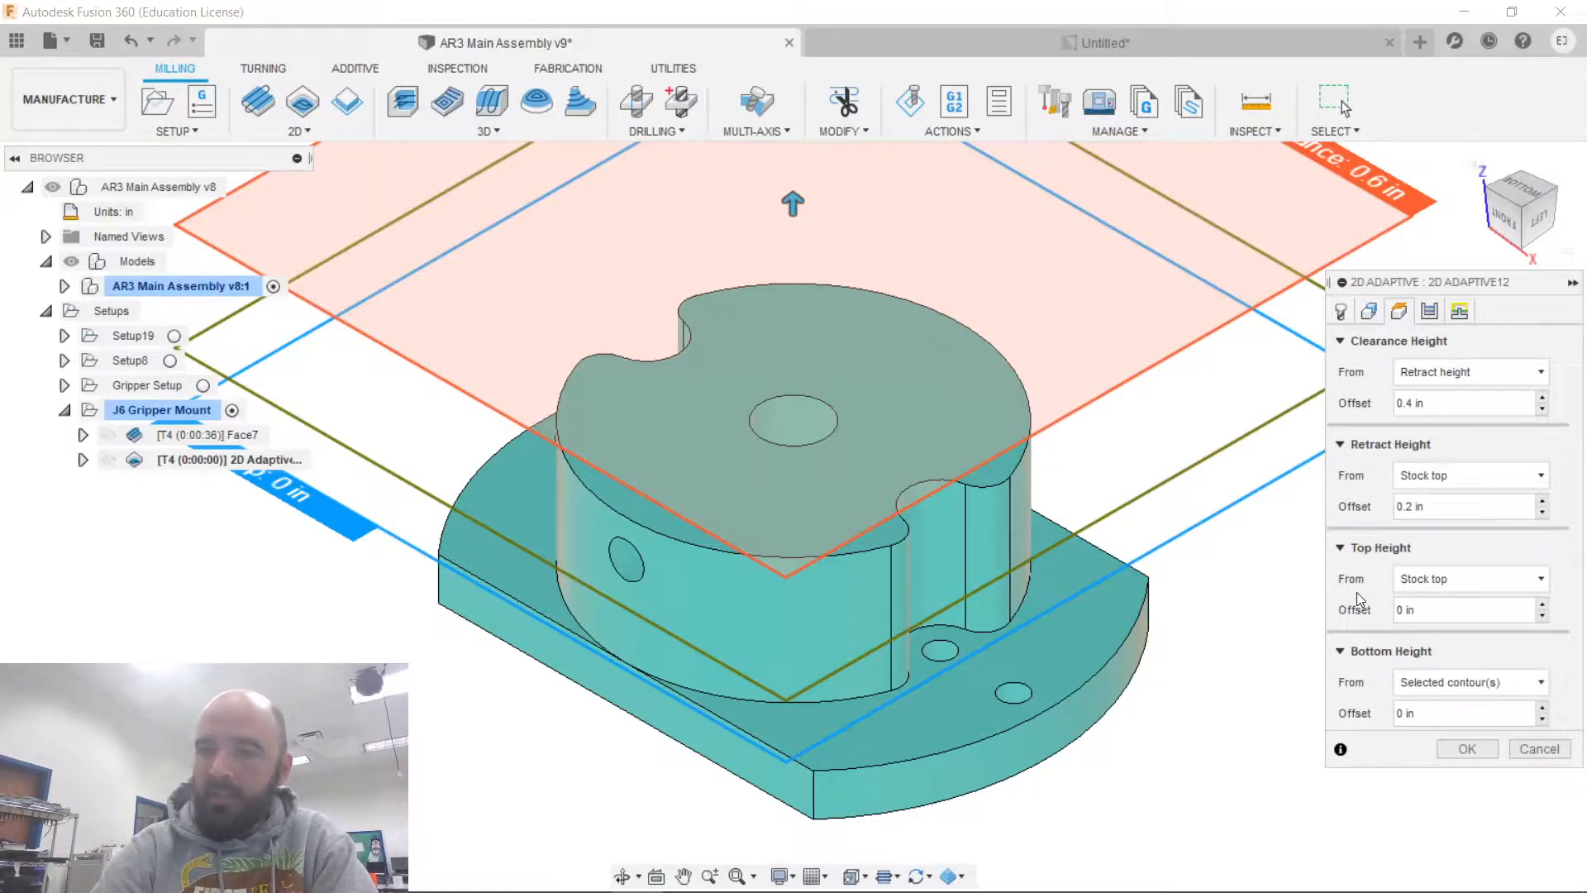
scroll(1182, 656, "up", 1)
scroll(1181, 657, "down", 1)
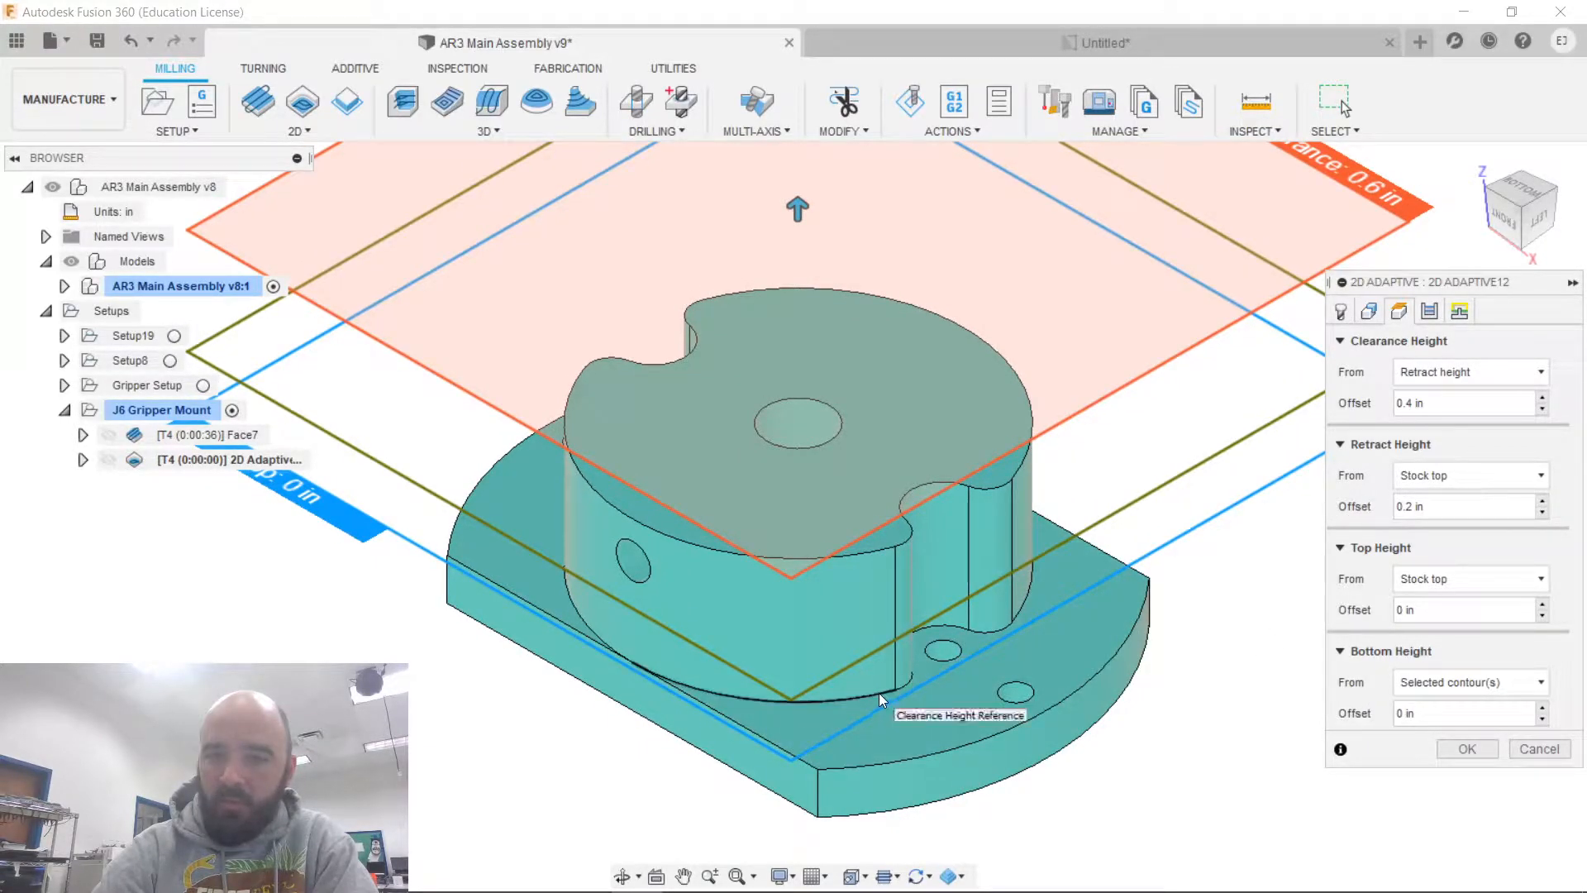
left_click(1431, 322)
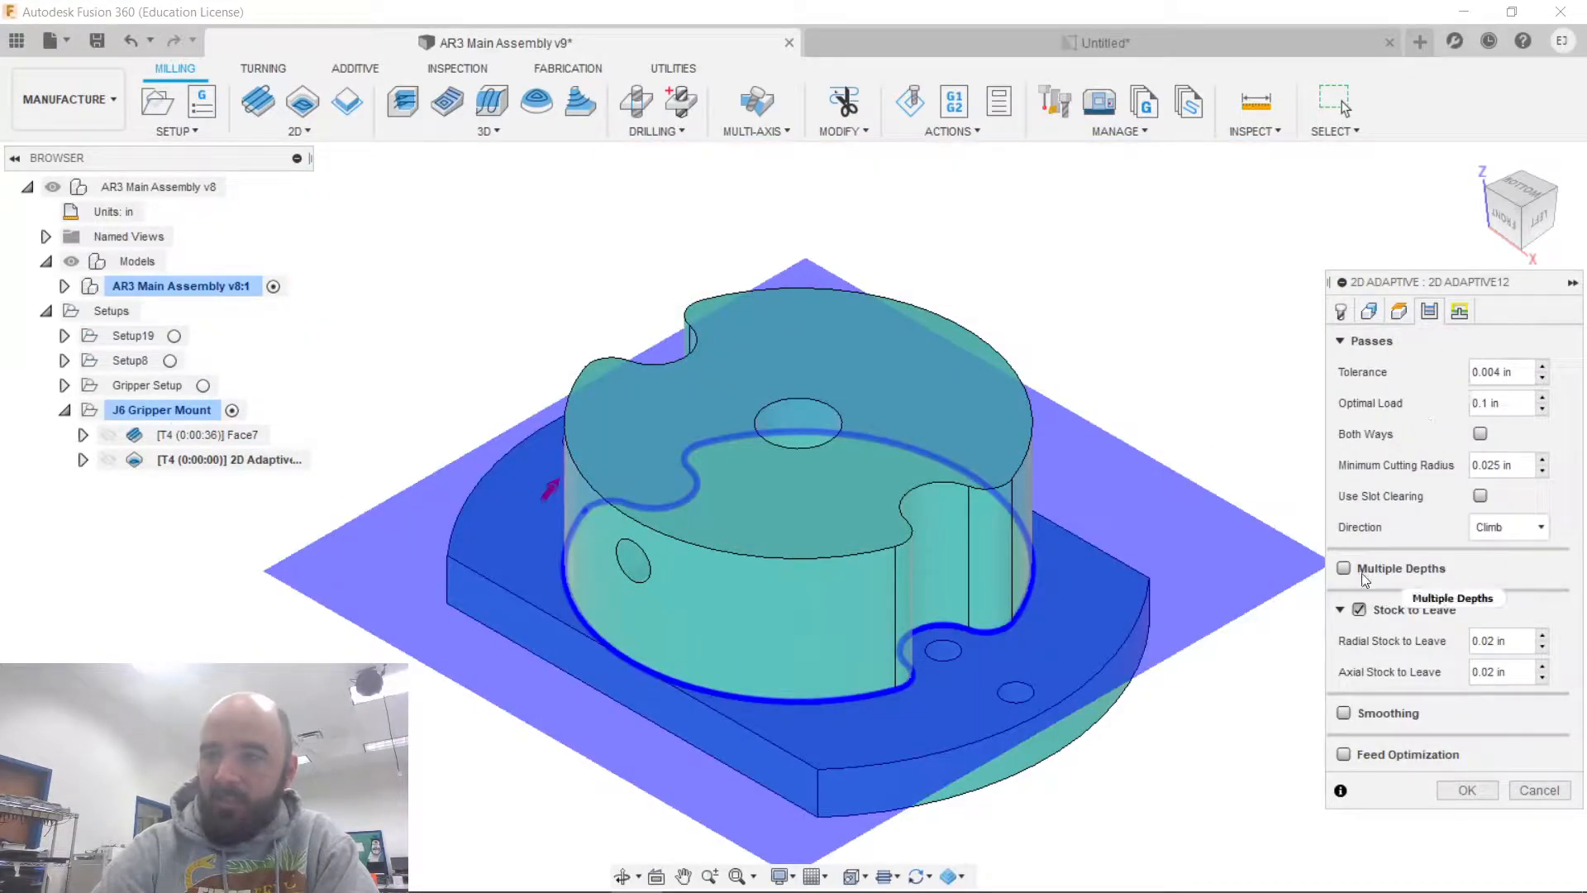
mouse_move(1386, 567)
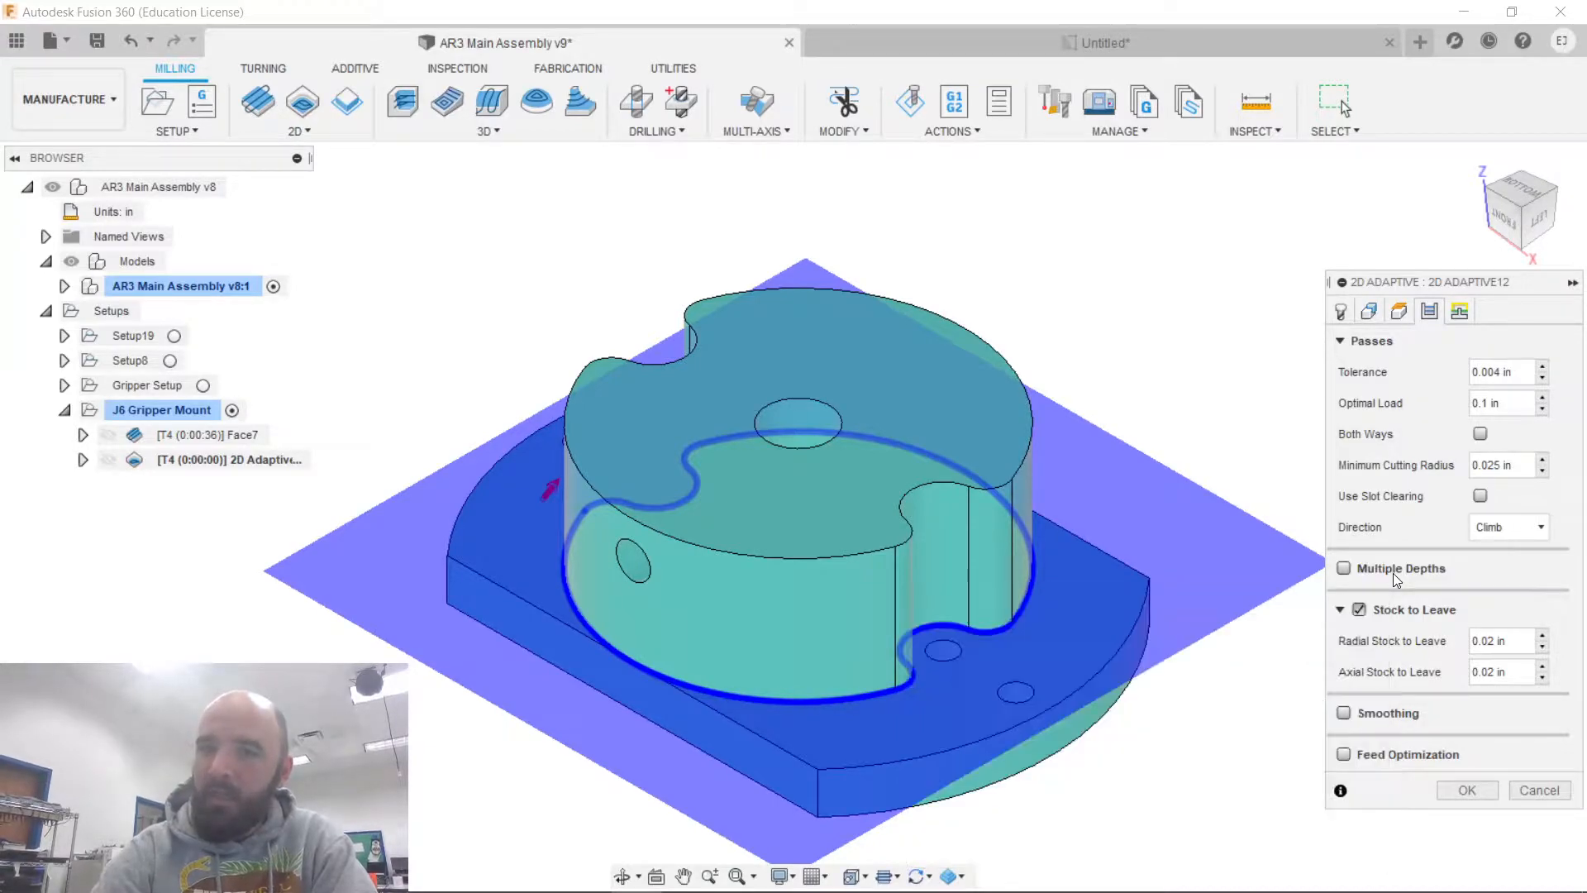
left_click(1343, 568)
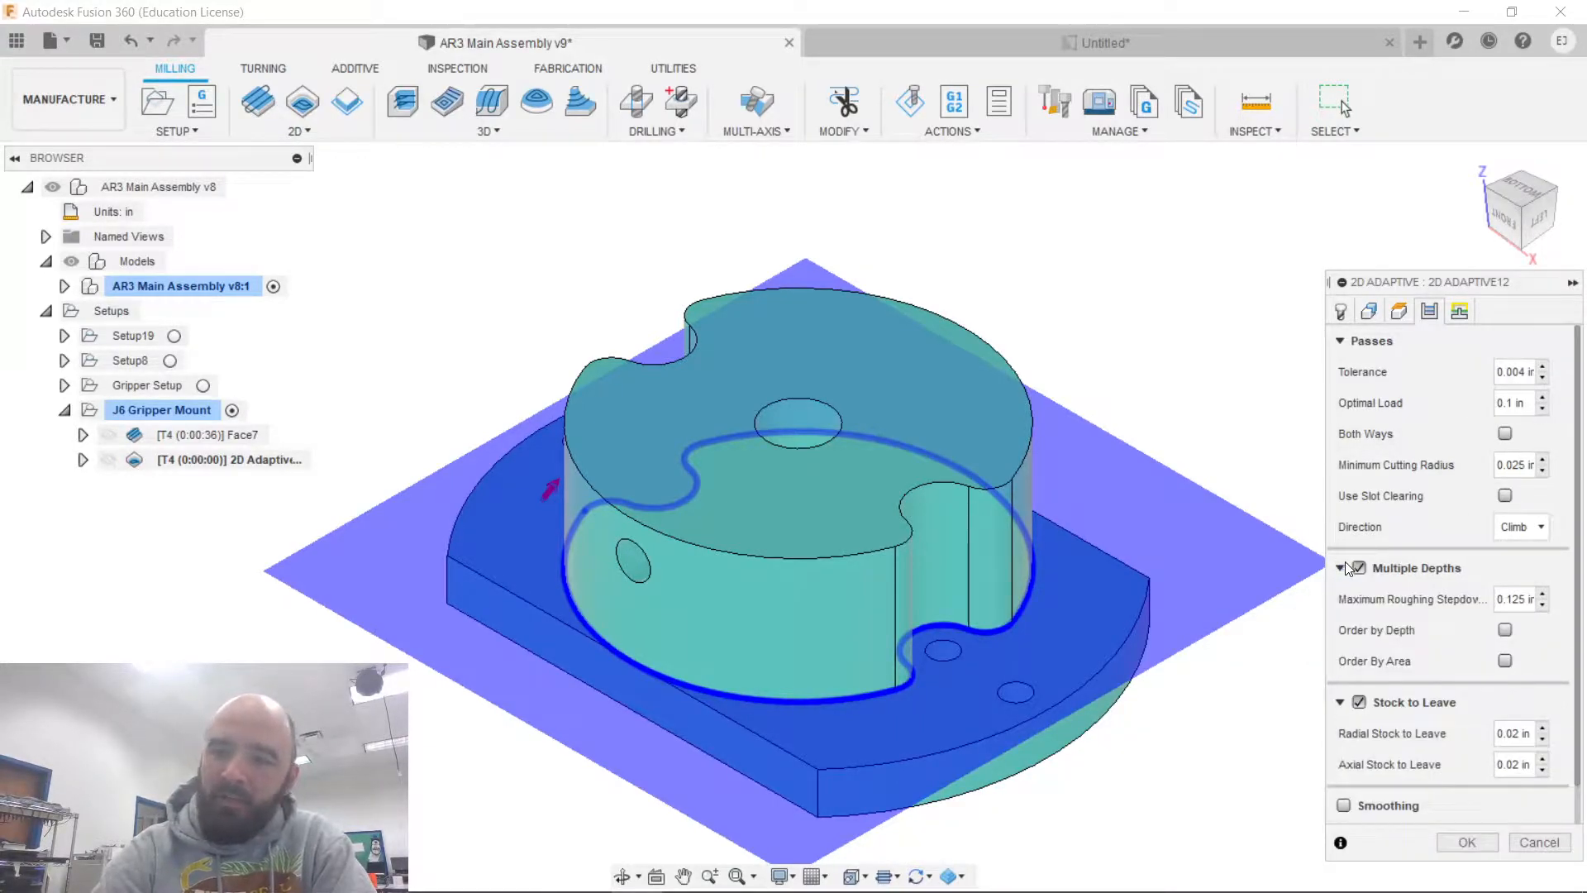
triple_click(1512, 603)
type(".25")
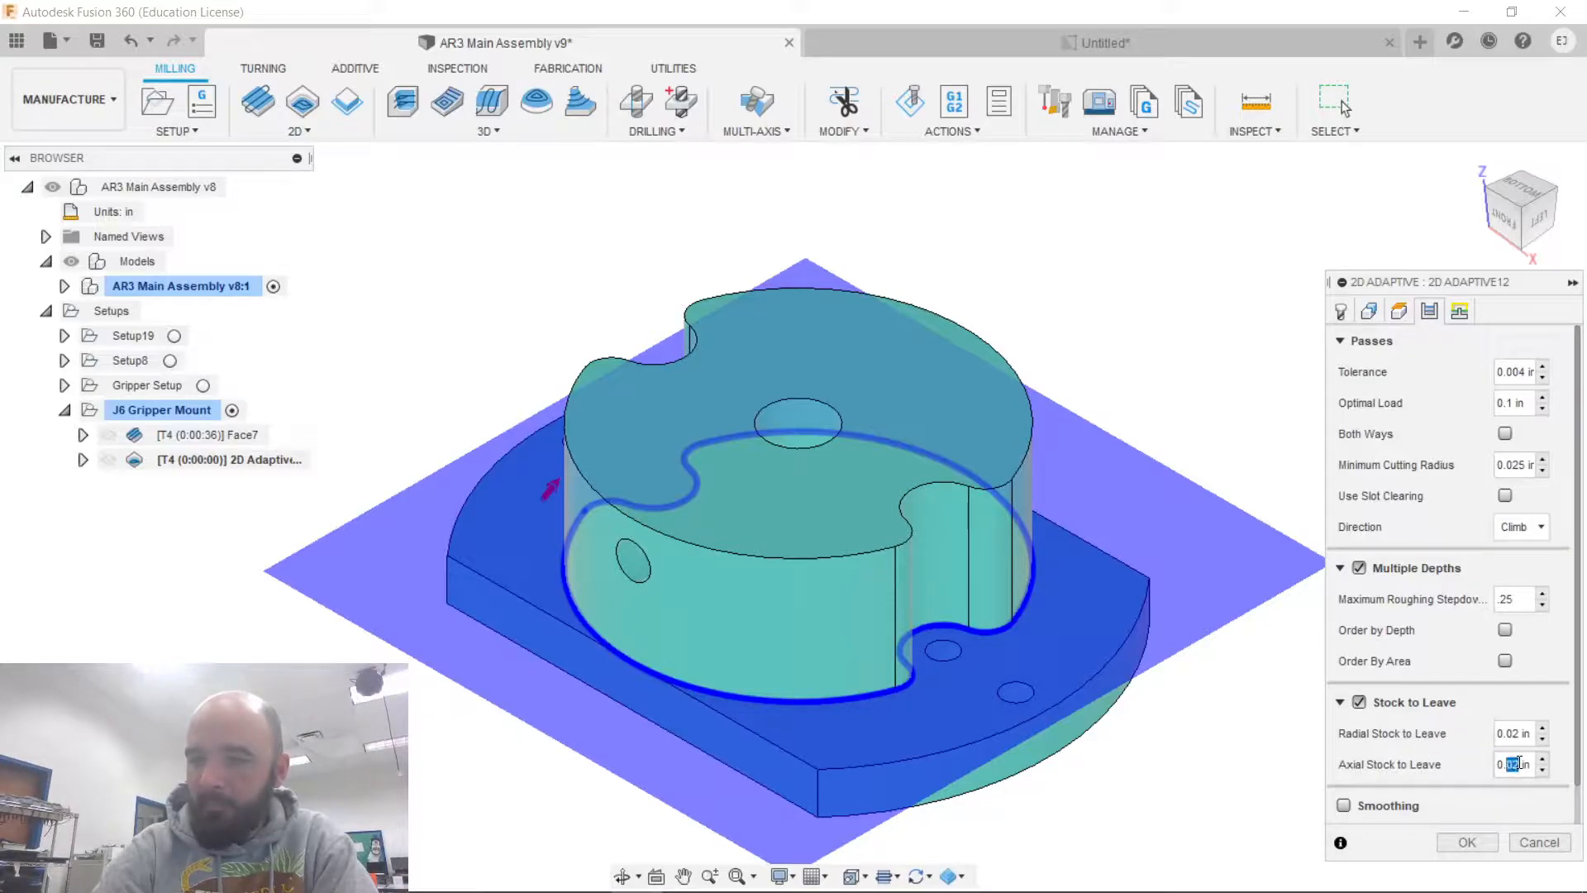
Set the adaptive operation's axial stock to leave to 0 and accept the settings to generate the toolpath.
triple_click(1519, 763)
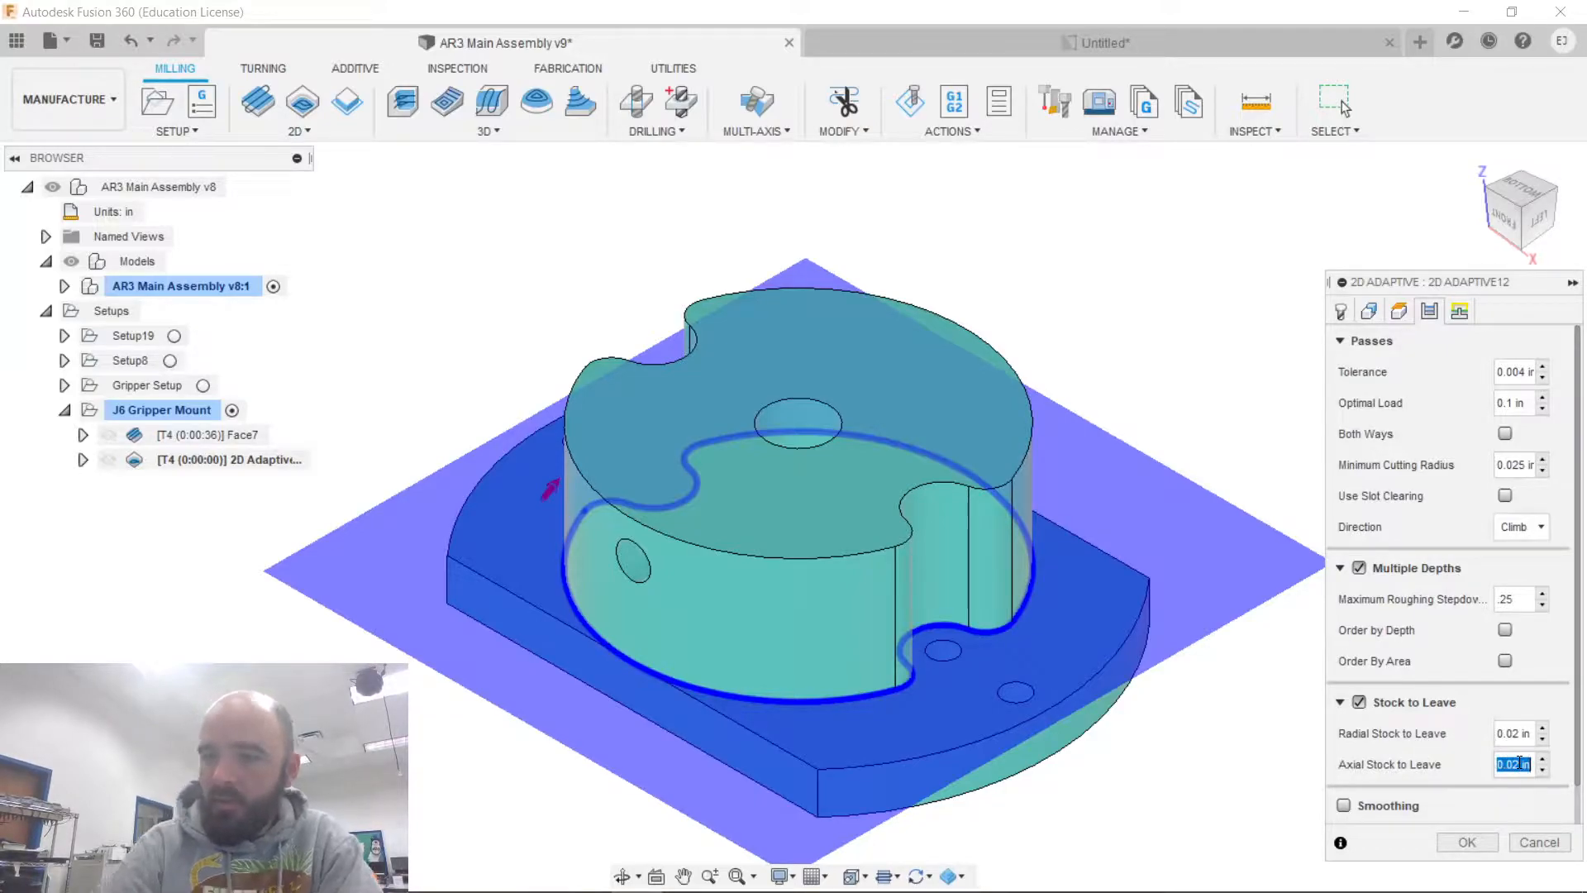
type("0")
key("Tab")
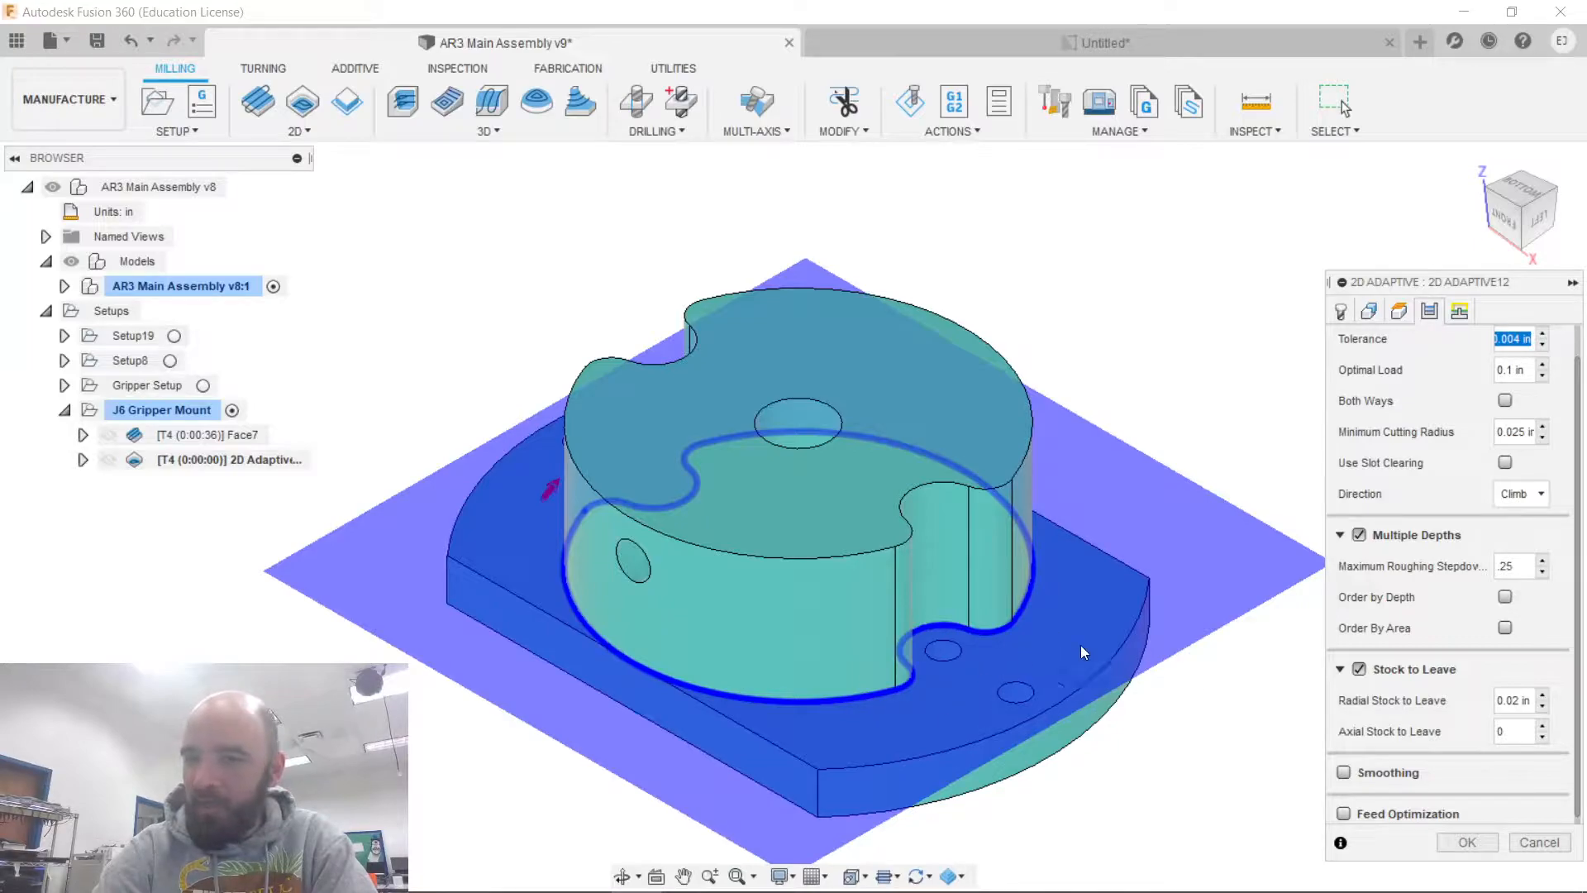
scroll(1333, 751, "down", 1)
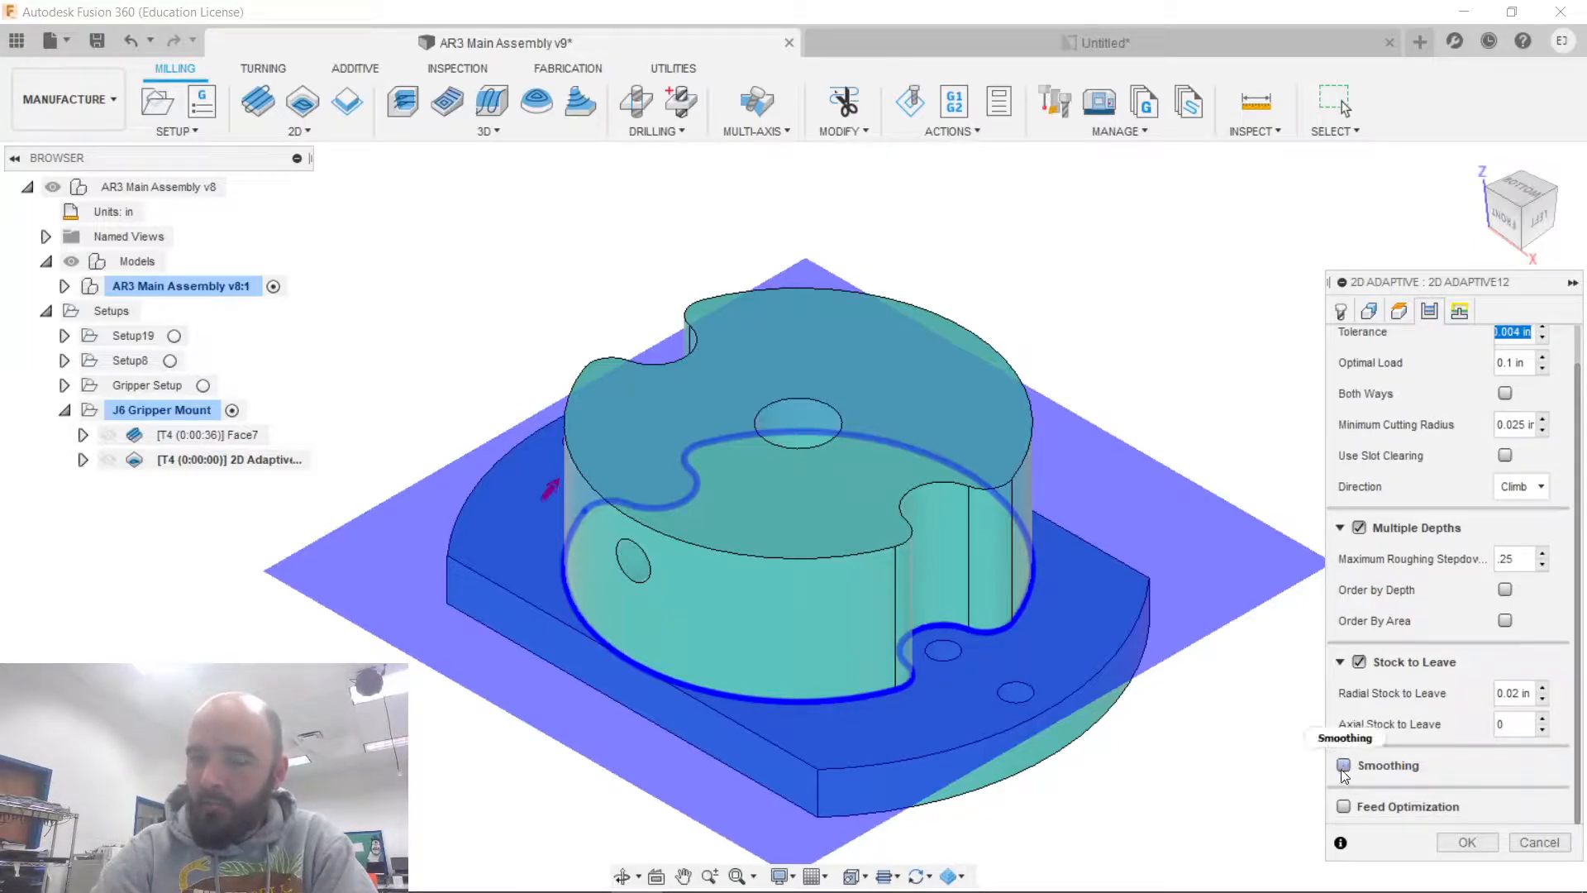
mouse_move(1349, 769)
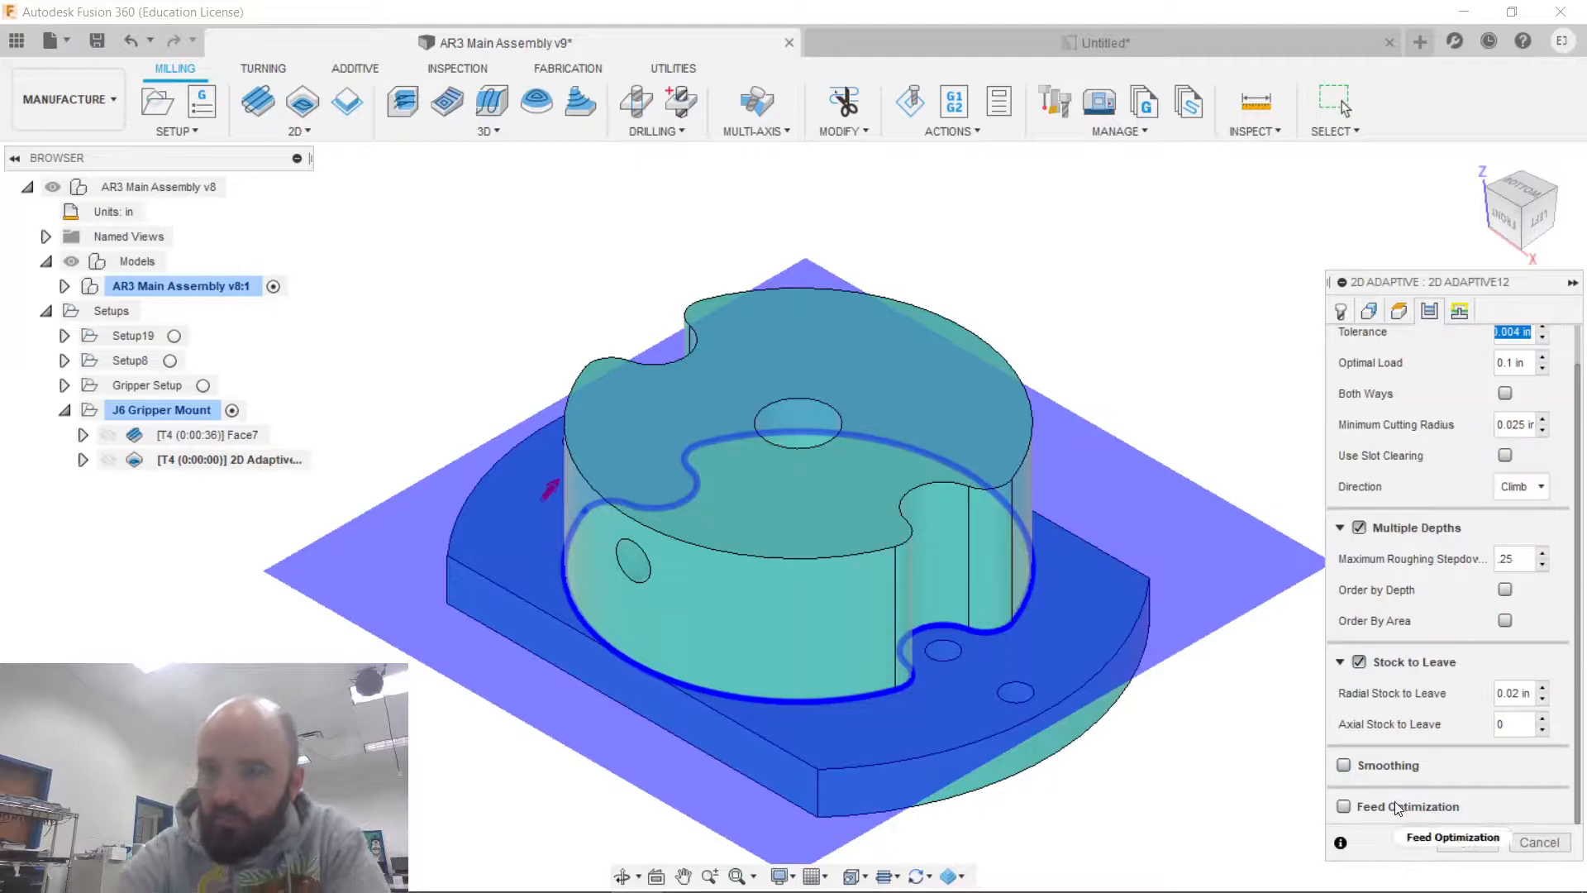
mouse_move(1392, 802)
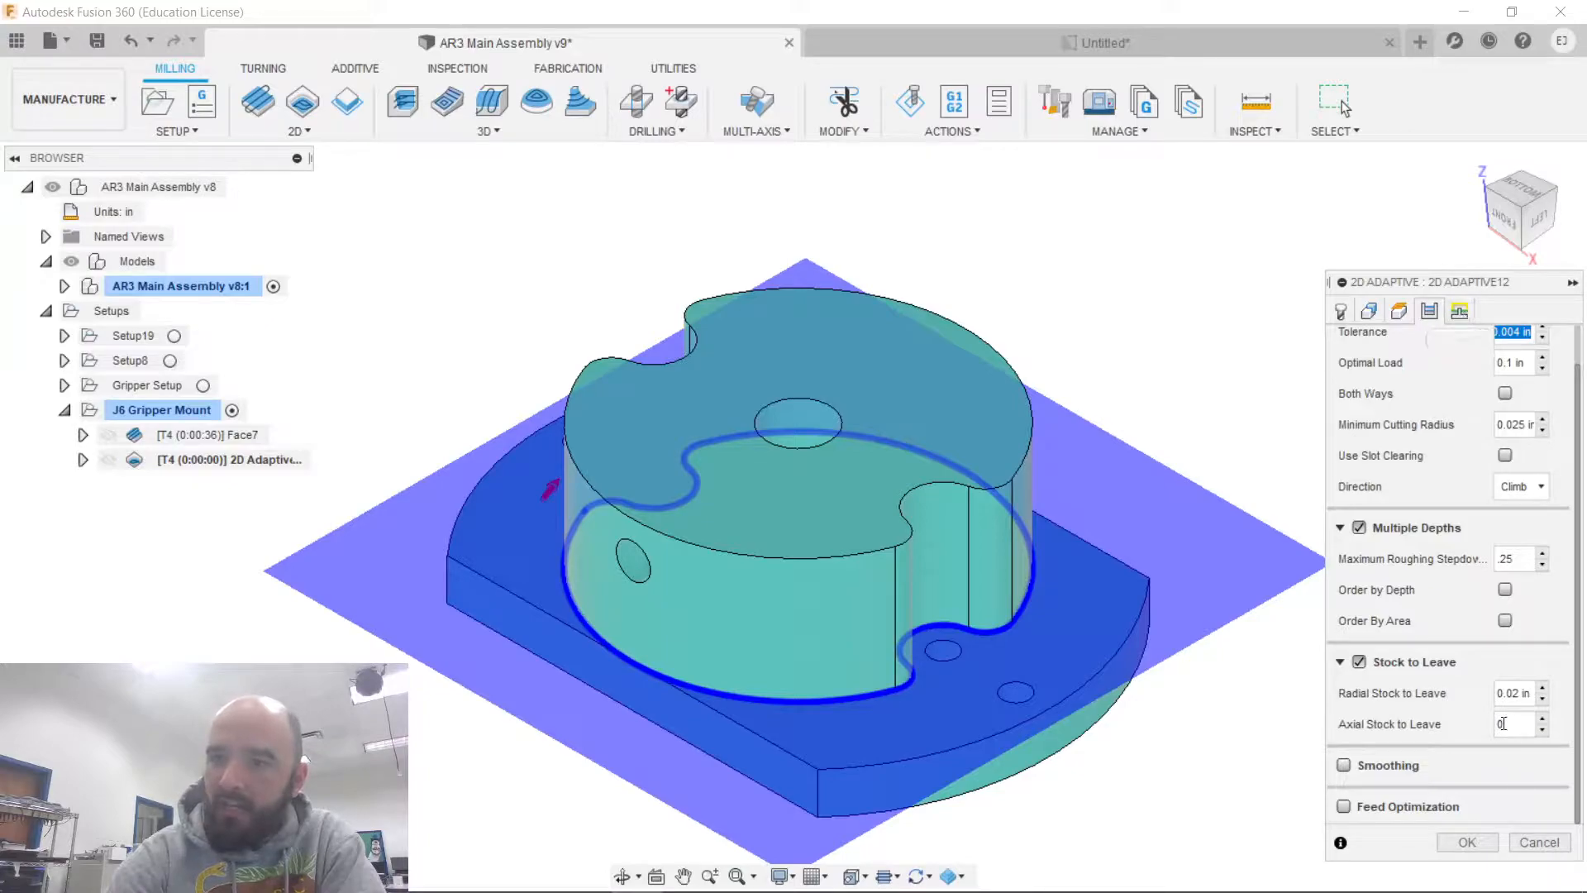
left_click(1476, 840)
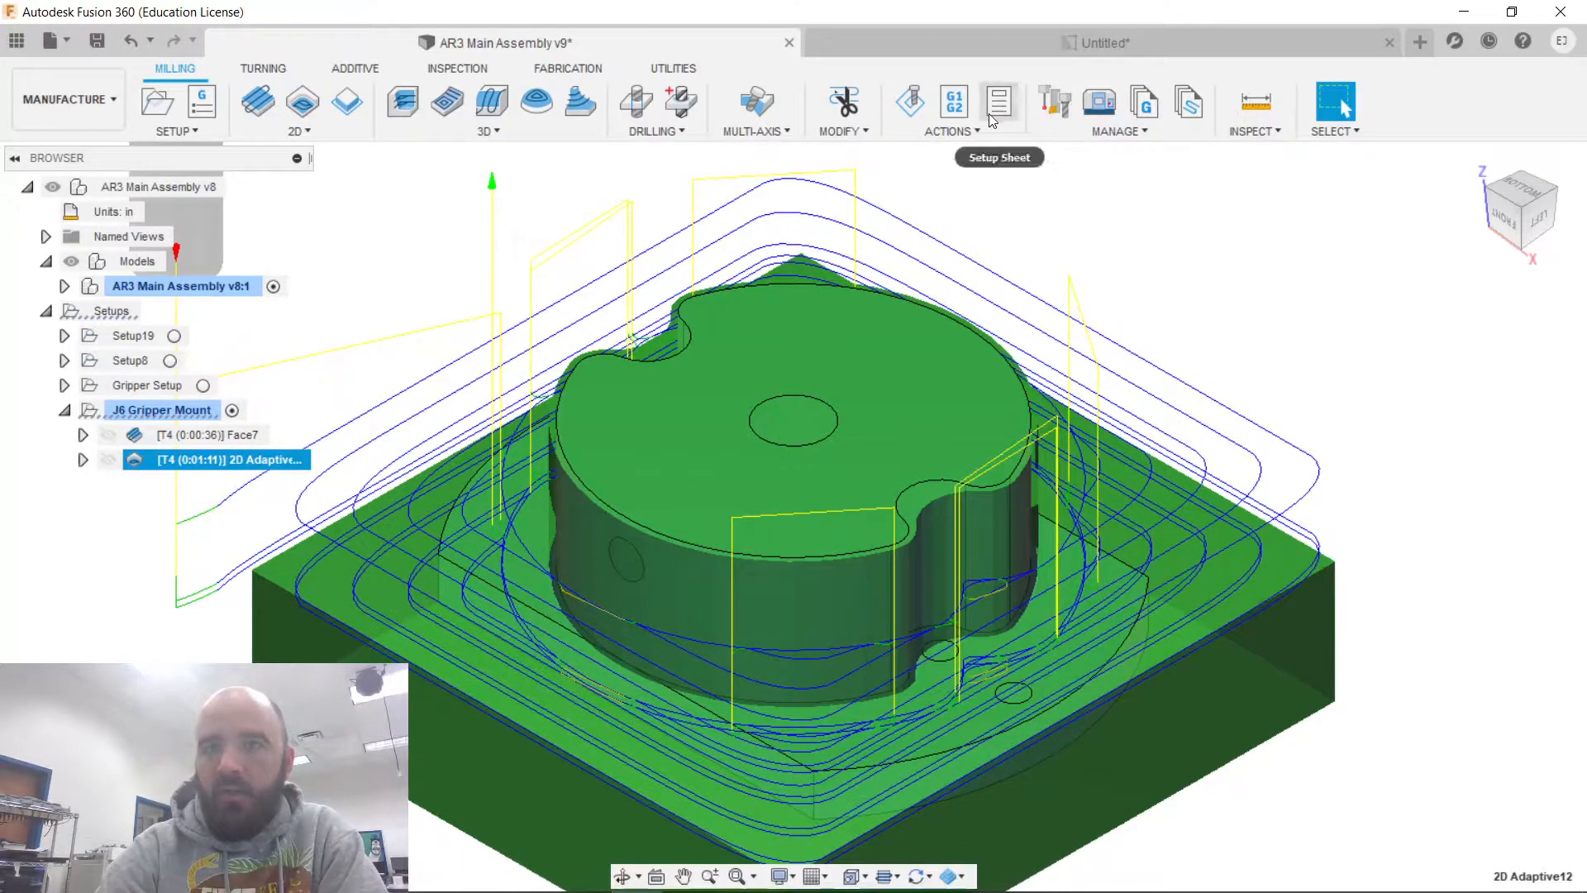
Simulate the 2D Adaptive toolpath at increased speed through to the end and close the simulation.
left_click(910, 108)
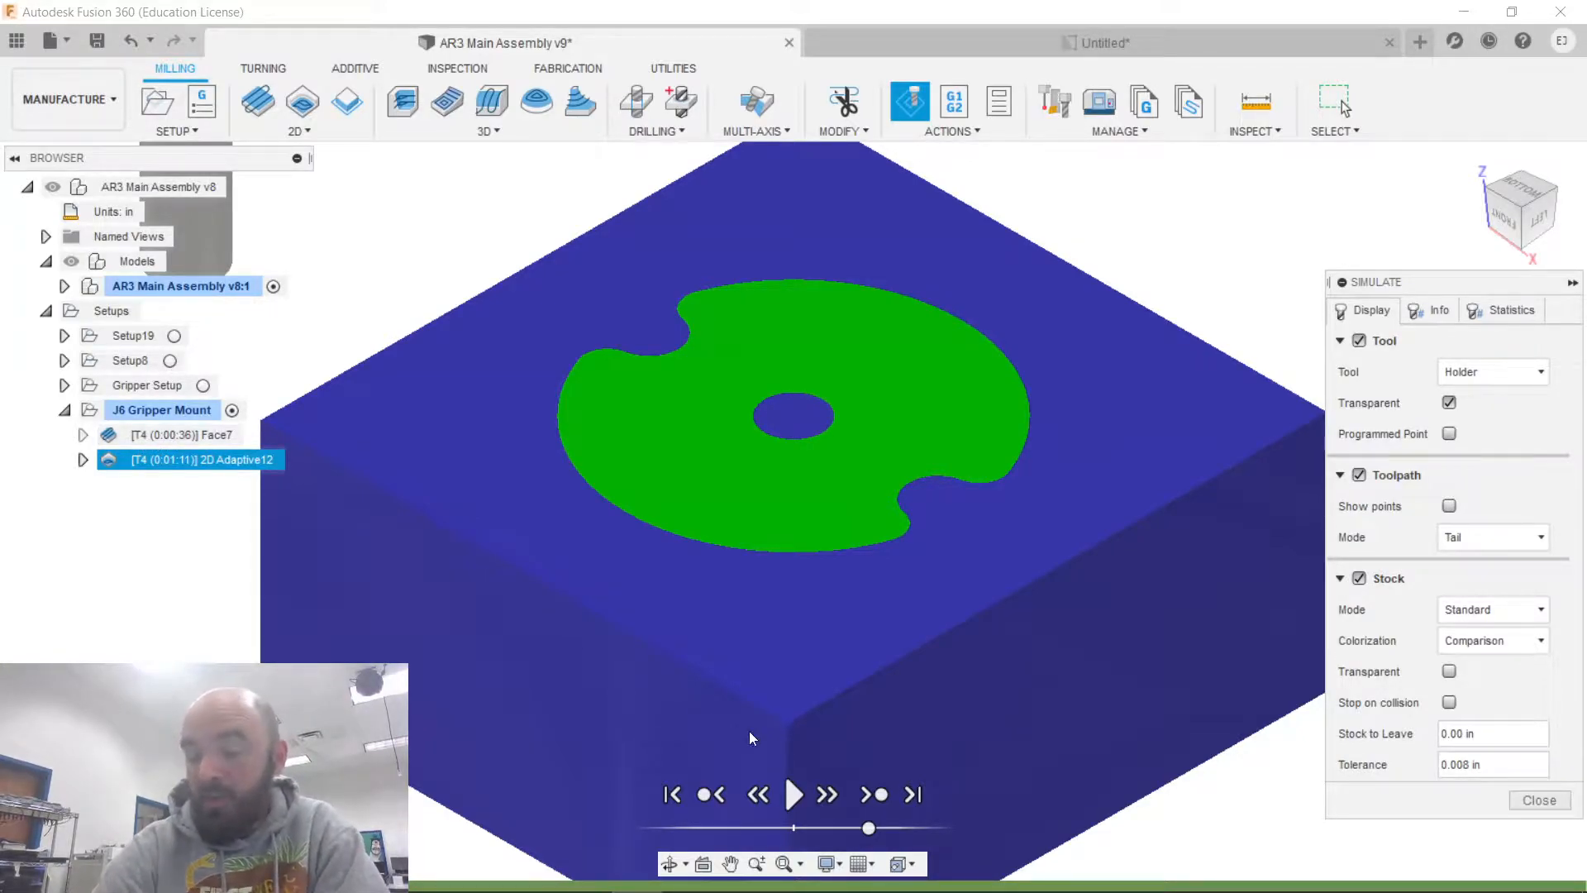
left_click(793, 794)
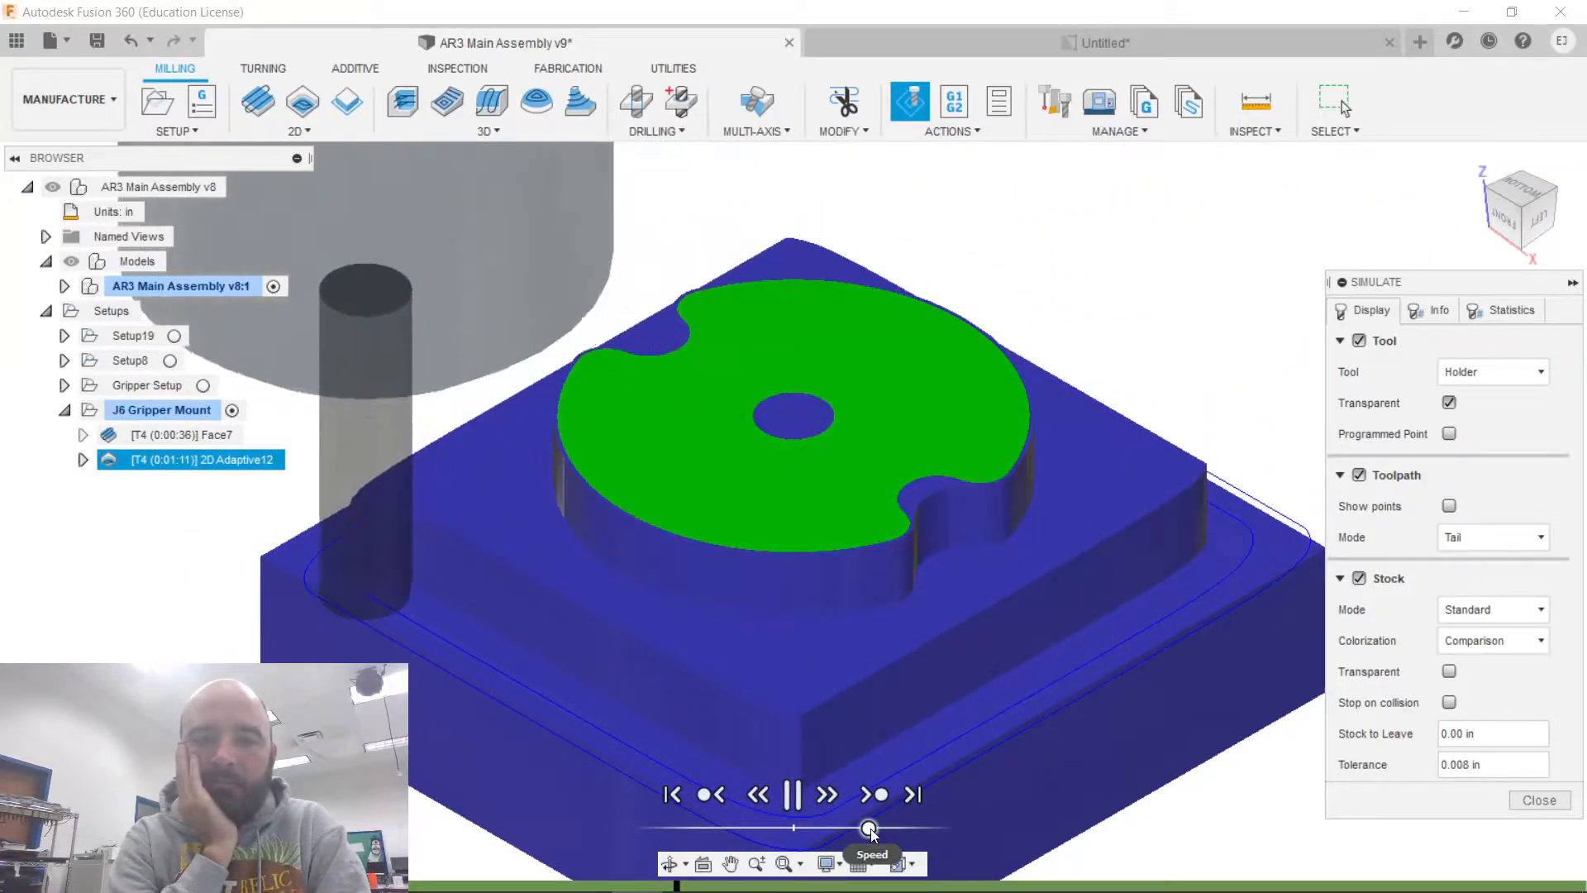
left_click_drag(869, 828, 906, 828)
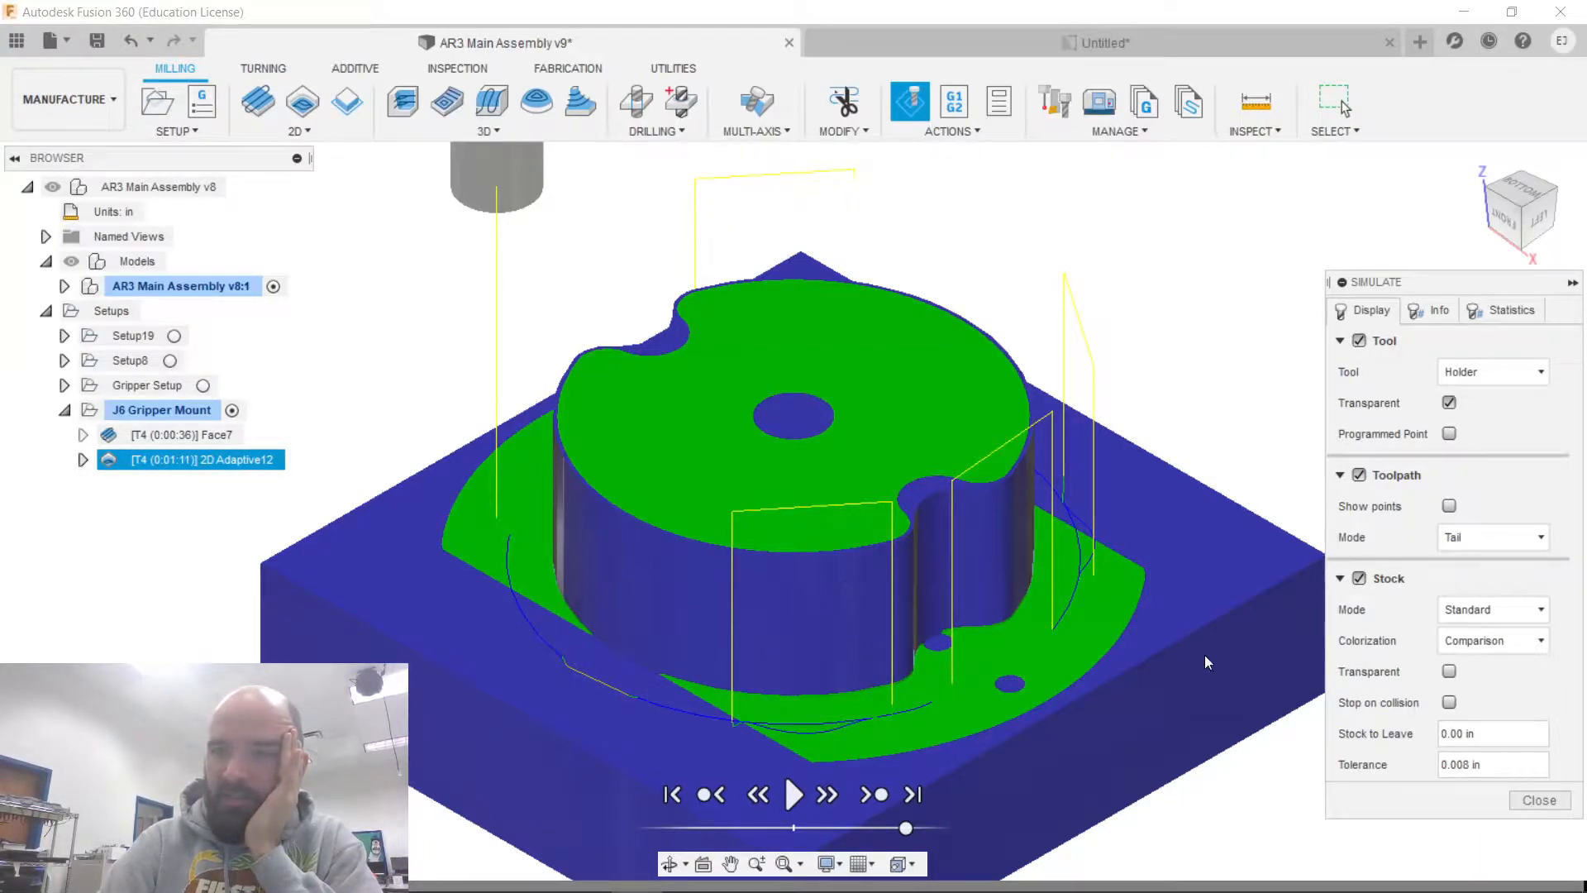
left_click(1536, 801)
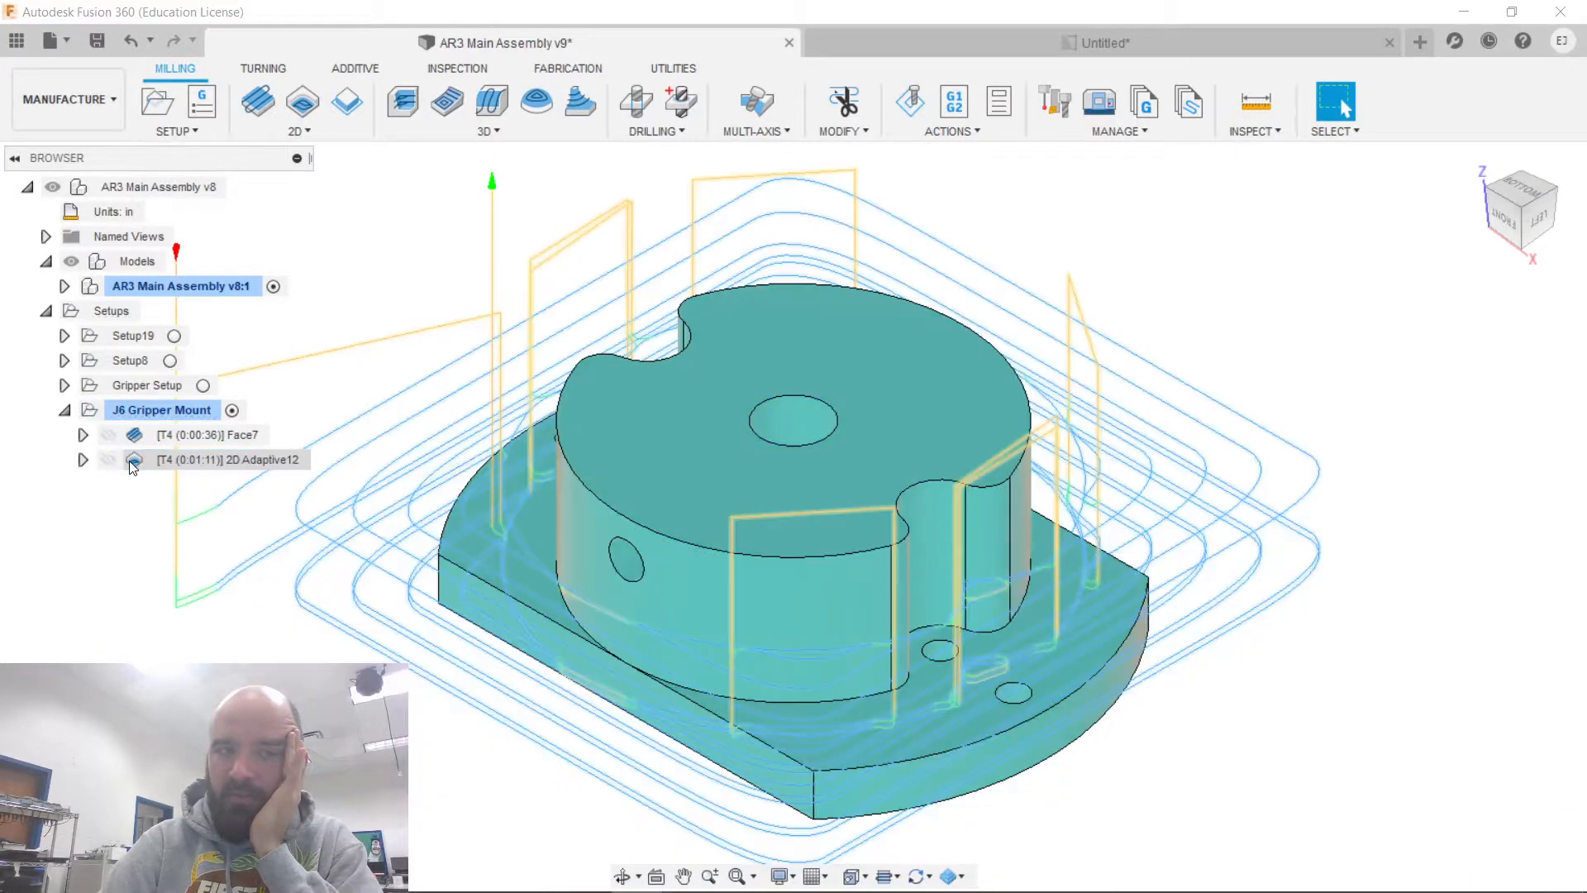
Edit the 2D Adaptive operation to turn off stock to leave and regenerate its toolpath.
double_click(142, 463)
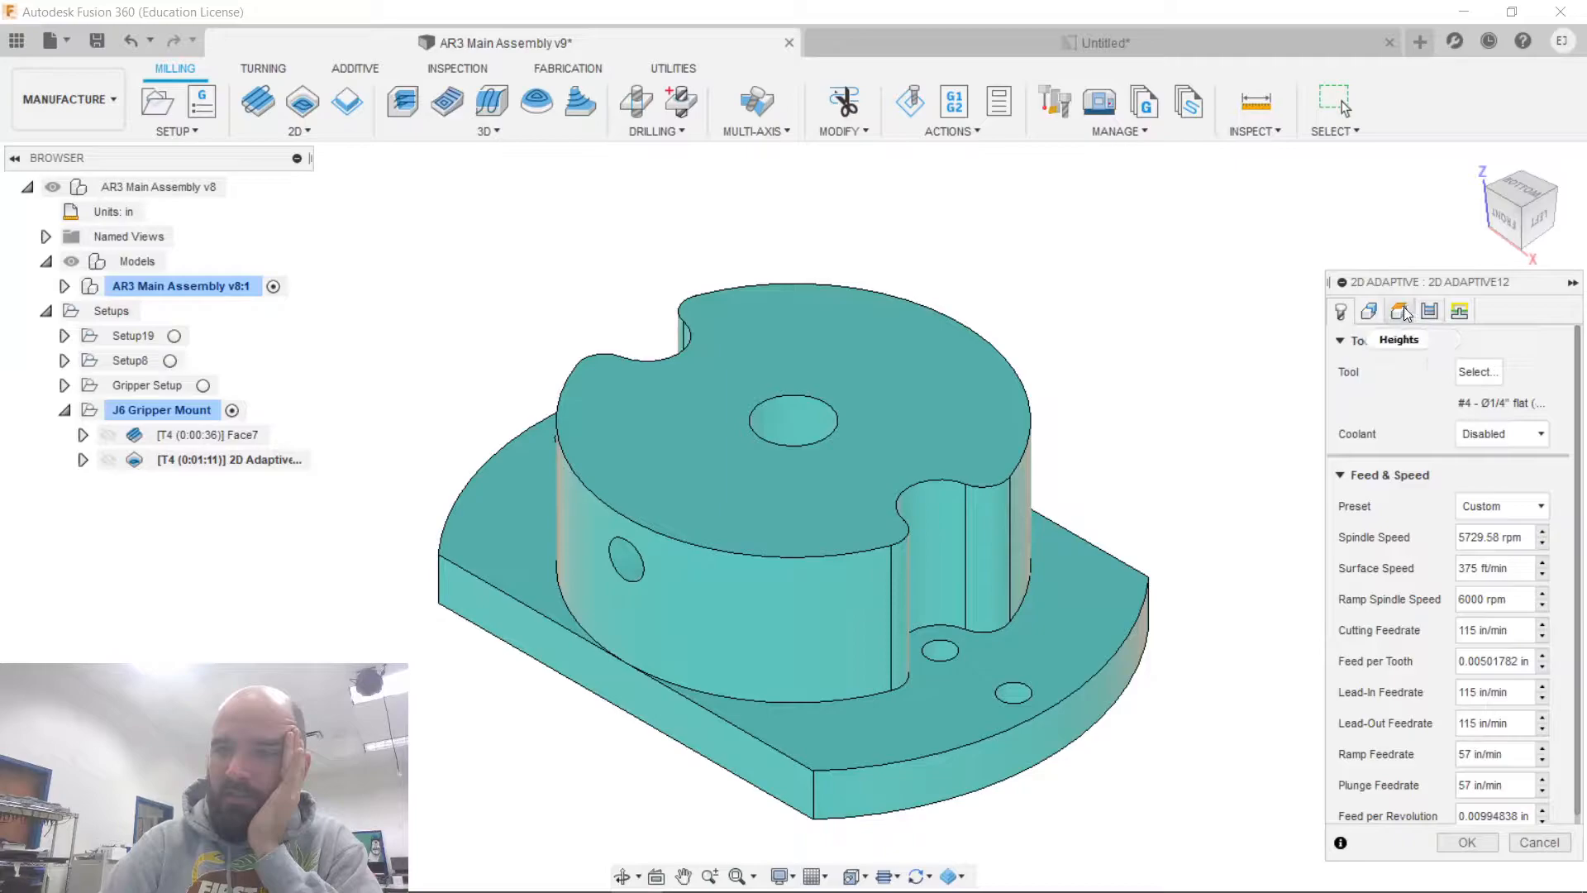
left_click(1429, 311)
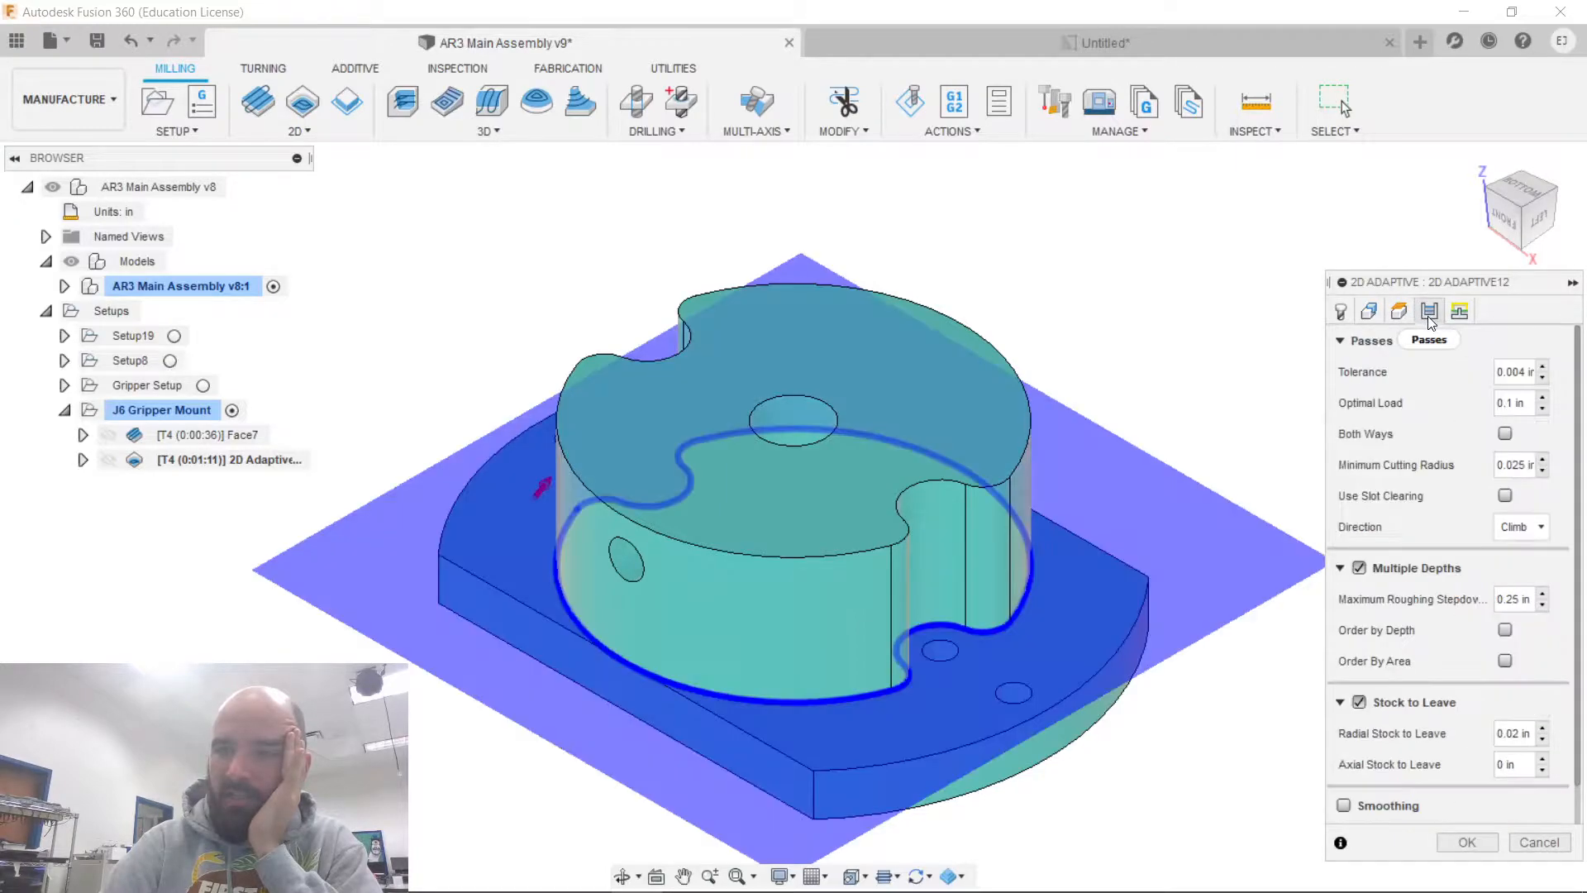
left_click(1359, 701)
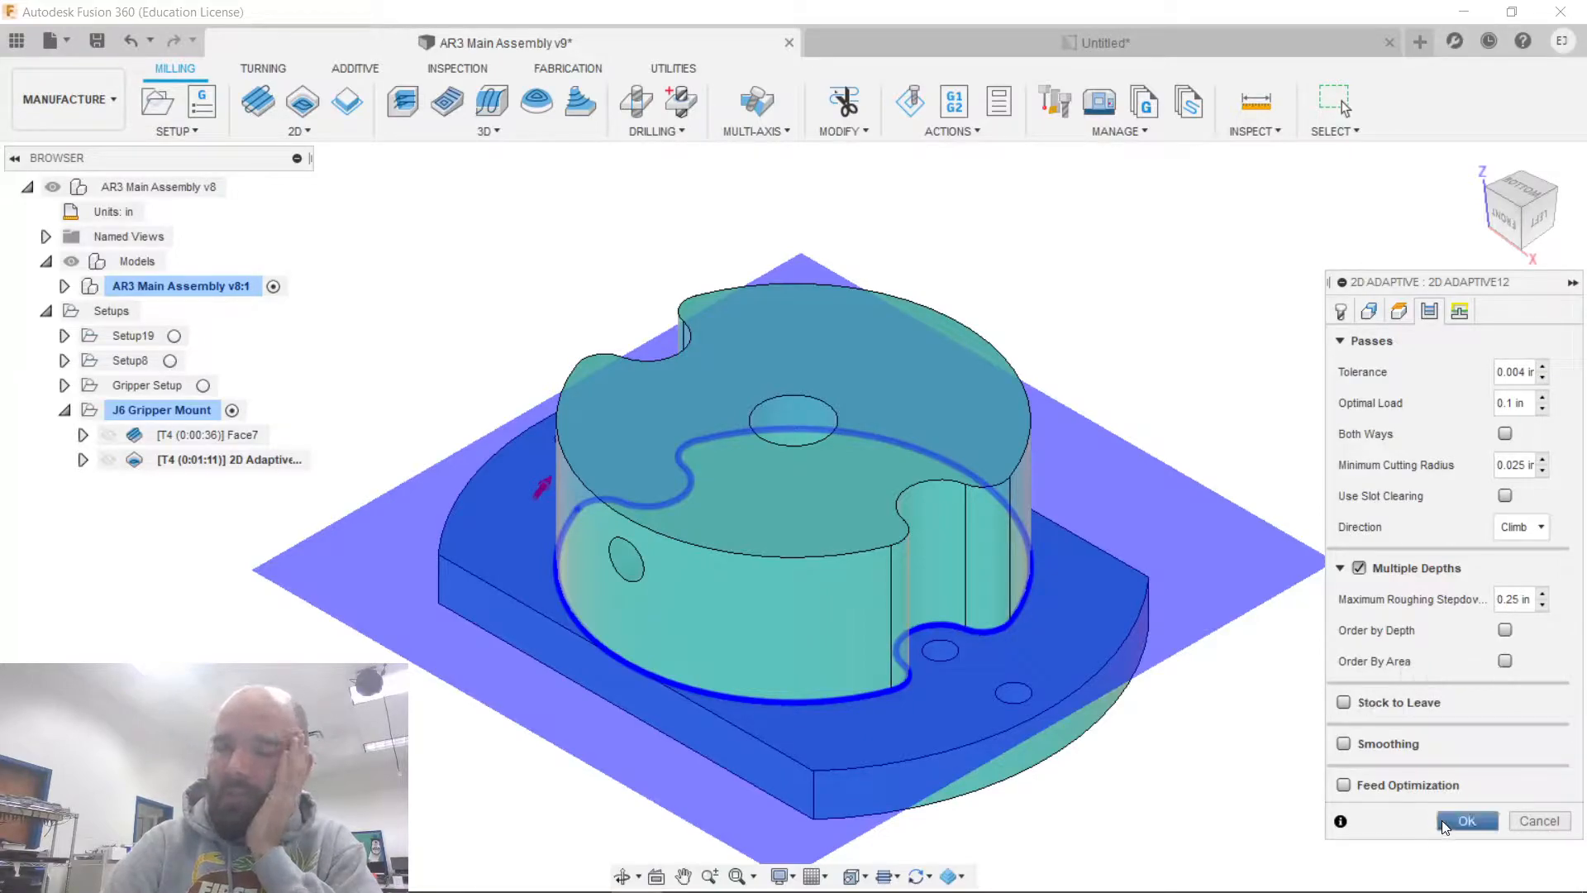
left_click(1464, 820)
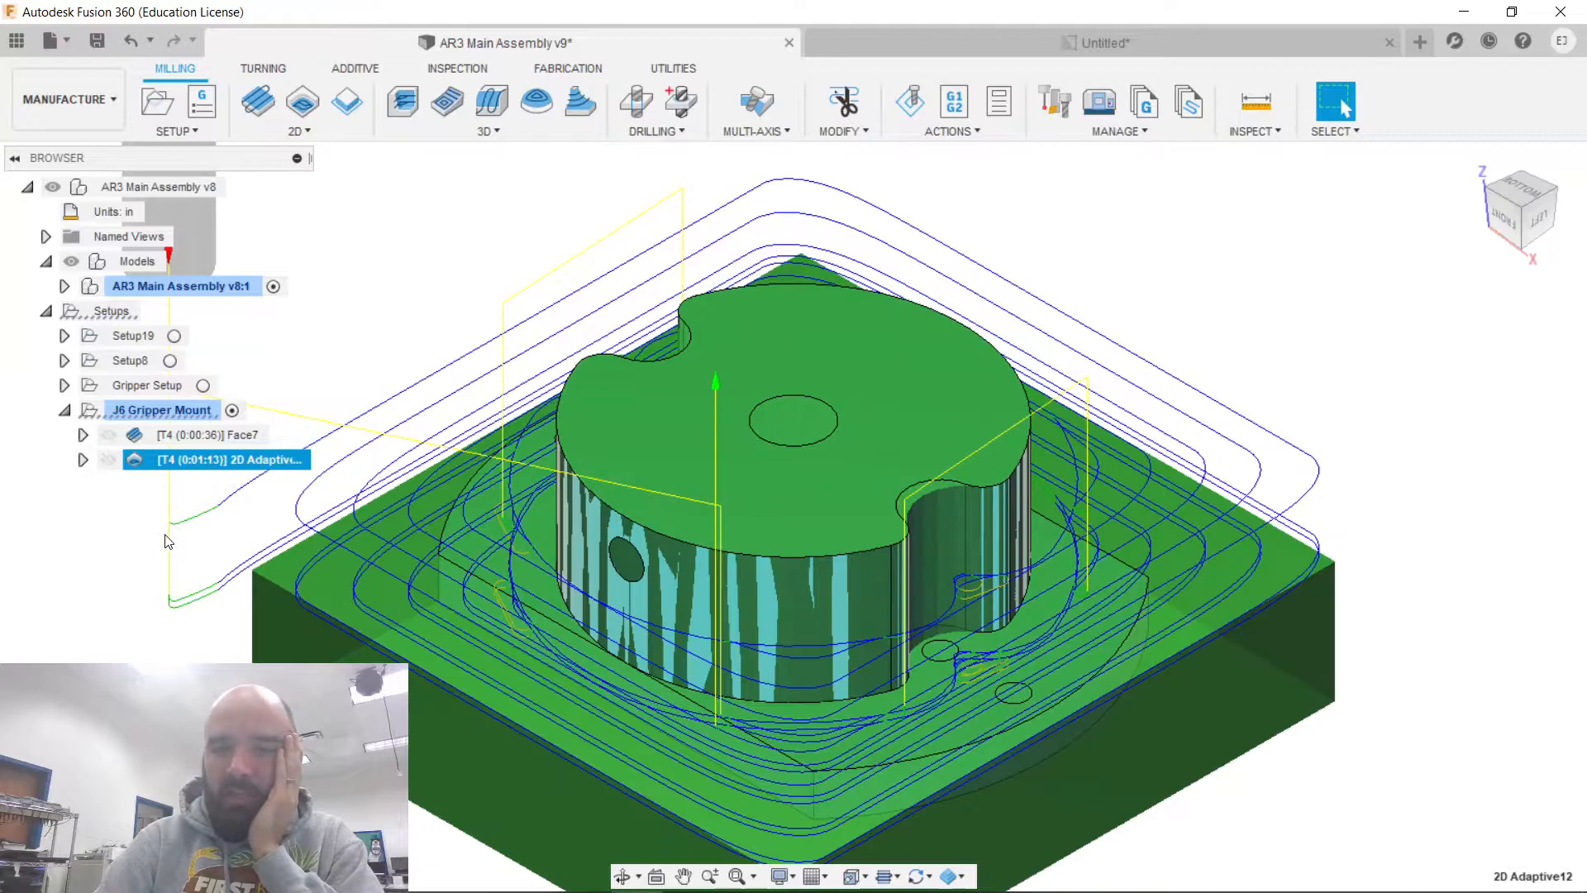
Simulate the regenerated 2D Adaptive toolpath at higher speed to check the boss walls, and close the simulation.
left_click(917, 121)
left_click(795, 795)
left_click_drag(868, 827, 918, 823)
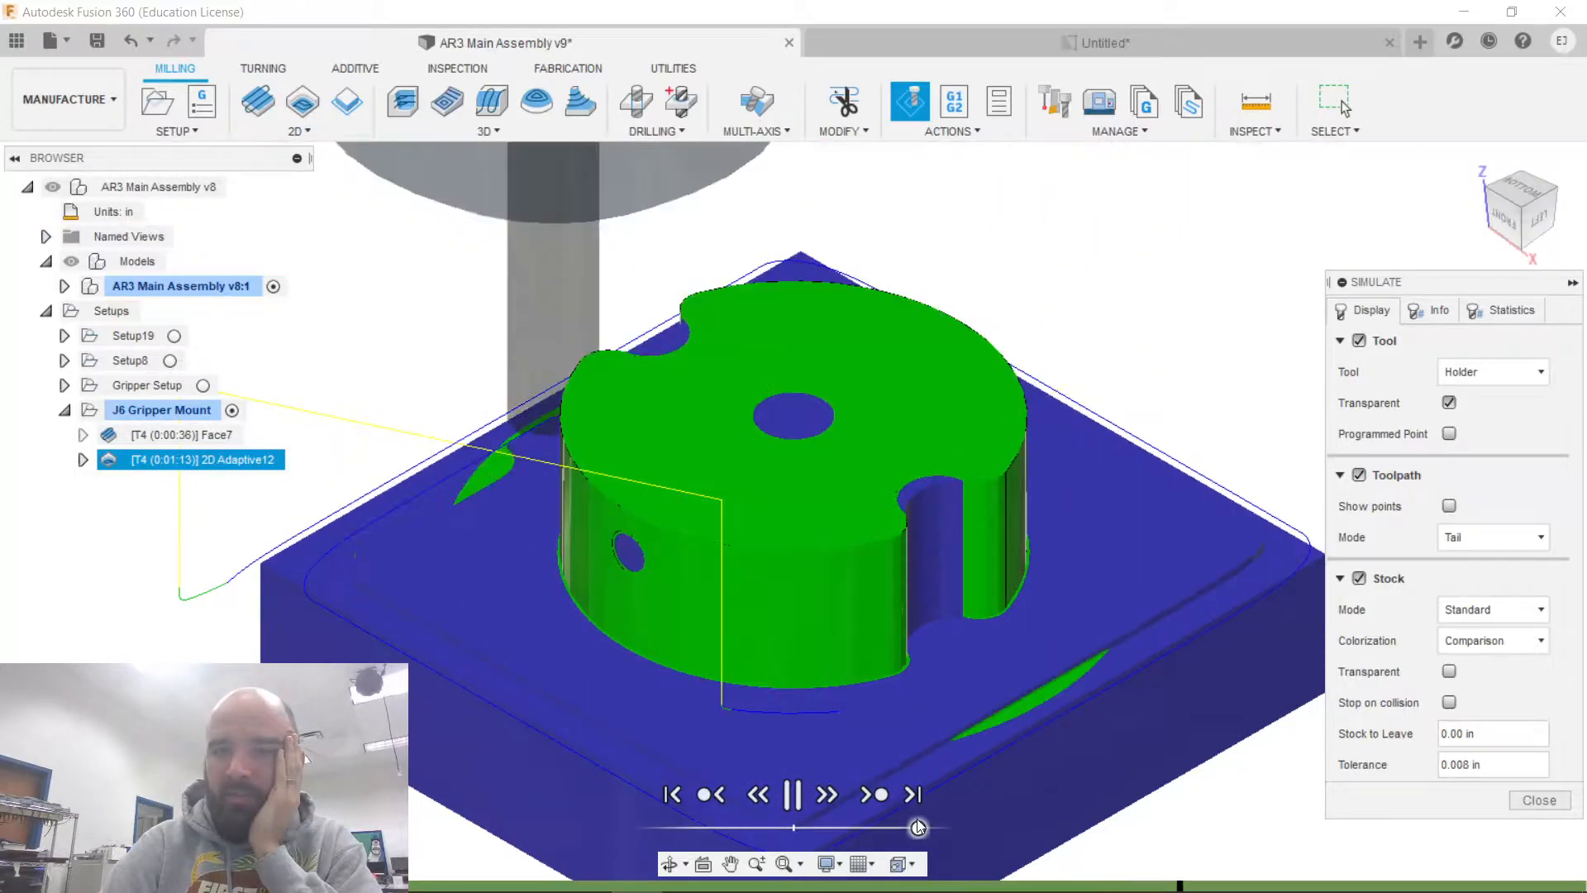
left_click_drag(917, 820, 928, 817)
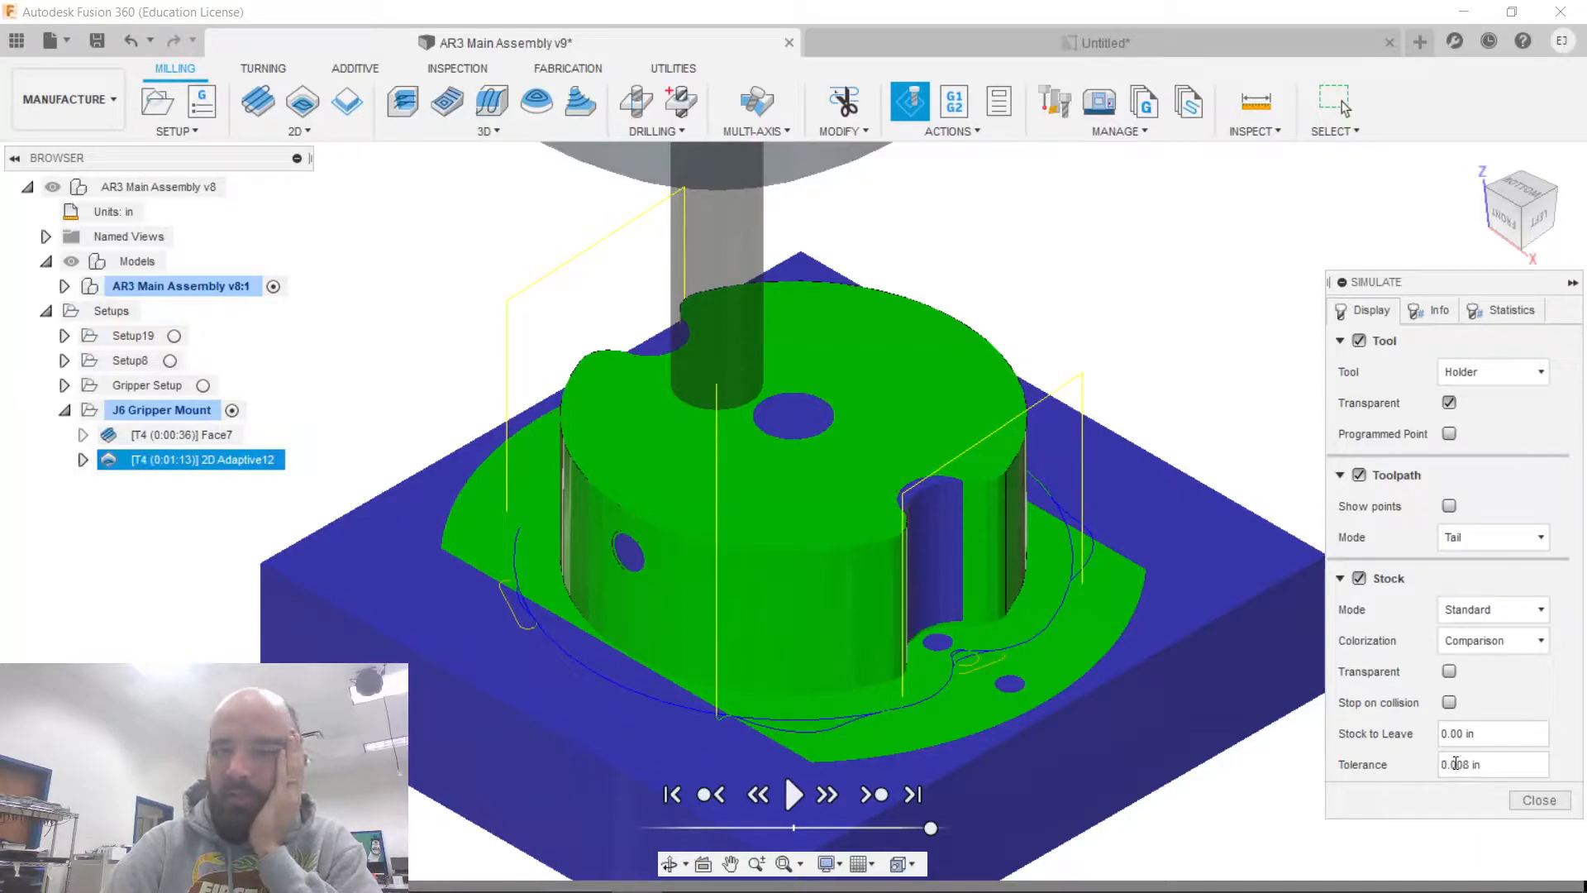
left_click(1537, 800)
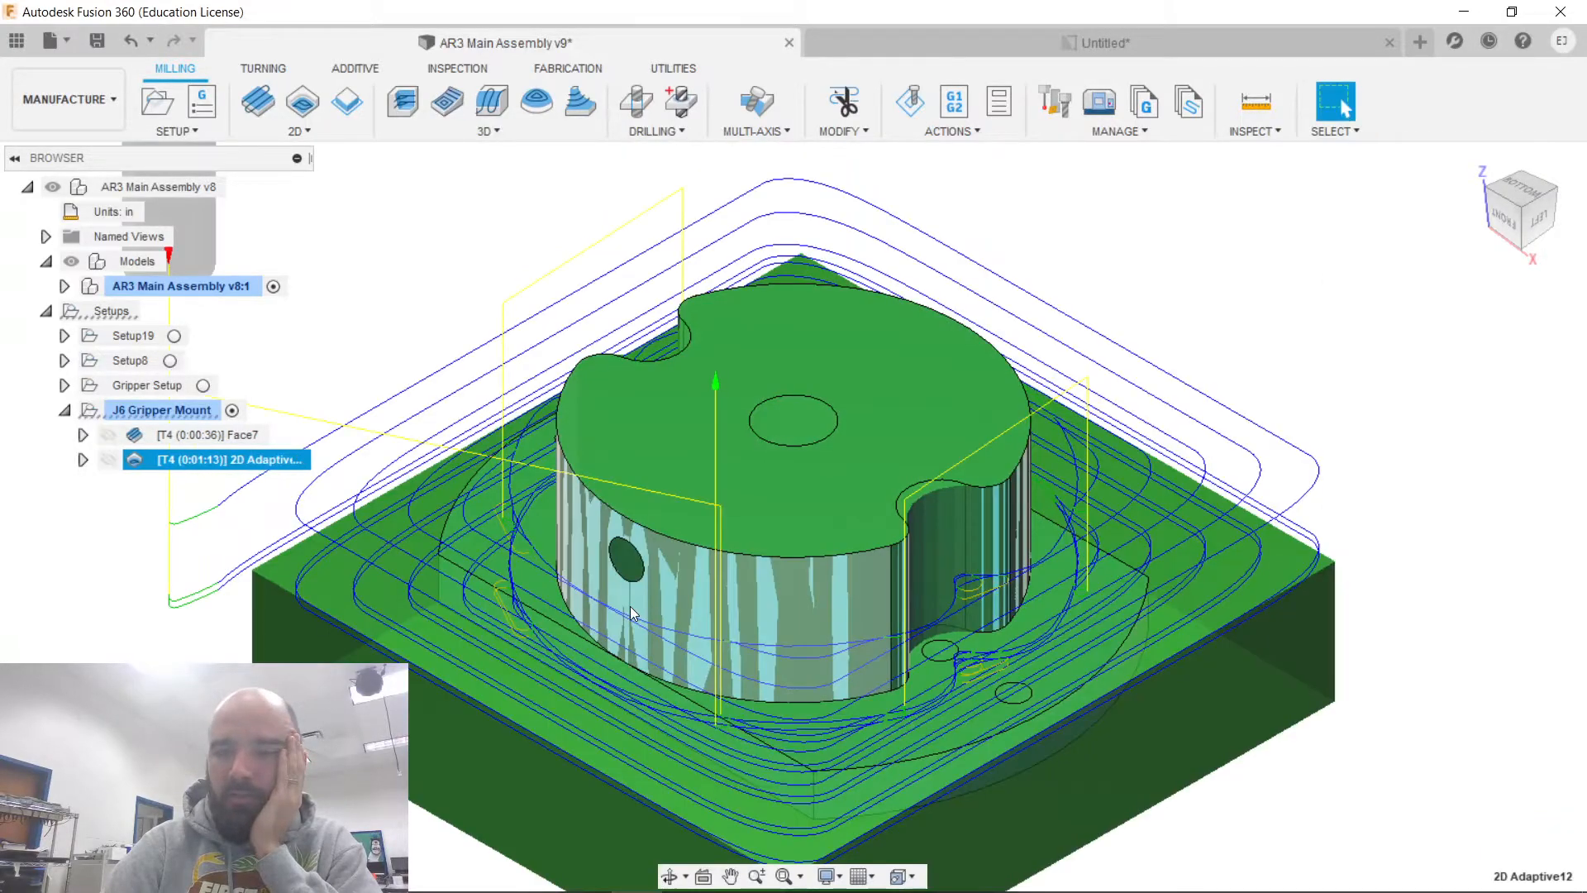
Reopen the 2D Adaptive operation, review its geometry and heights, and set the minimum cutting radius to 0.
double_click(147, 460)
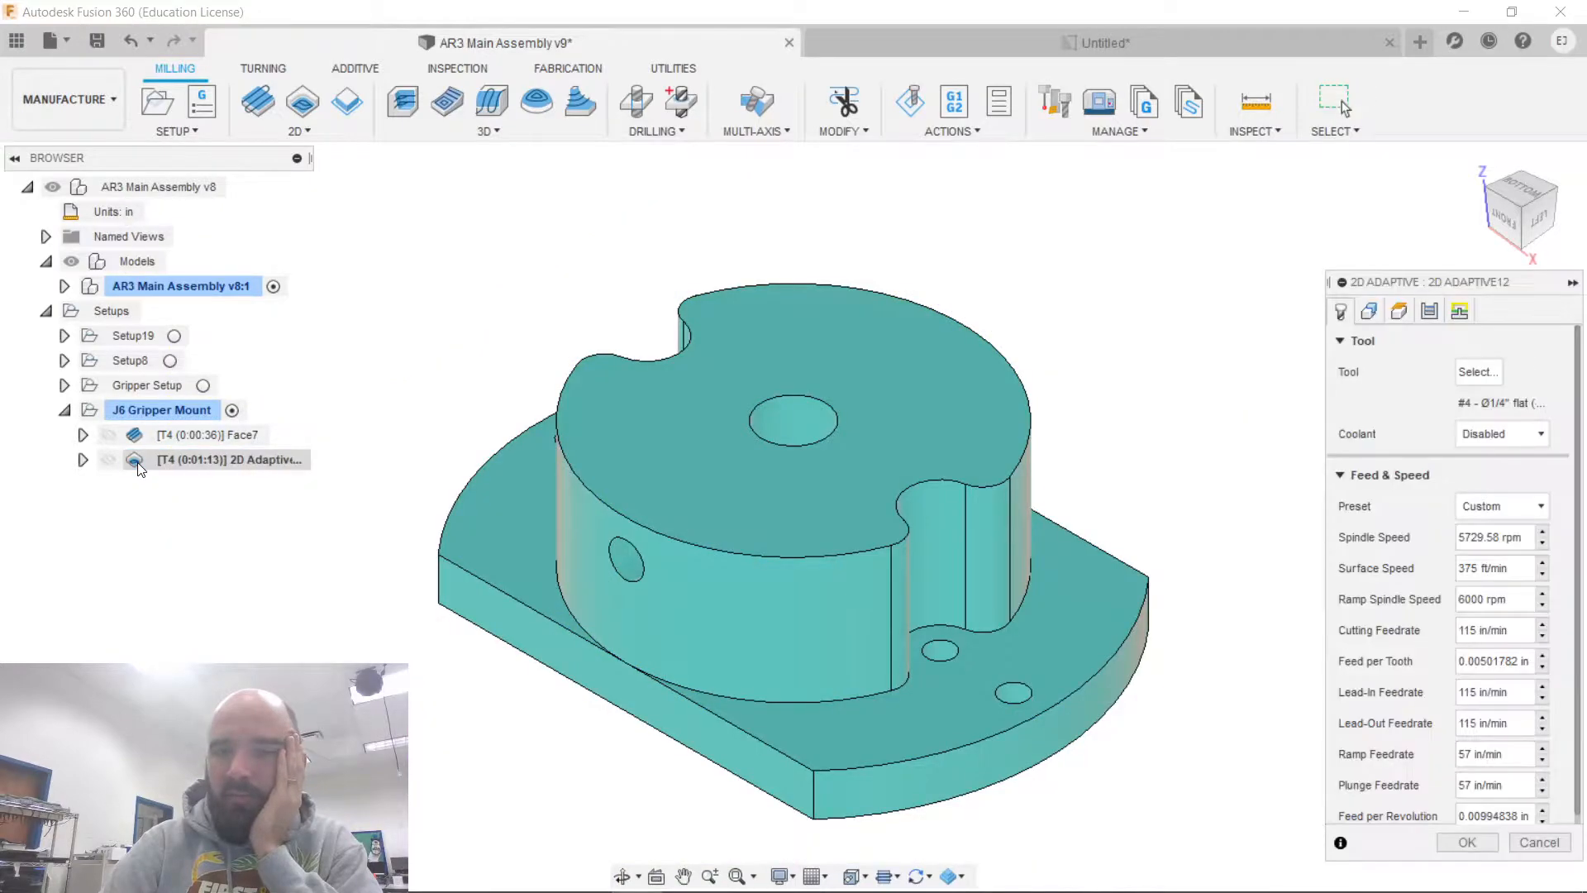
left_click(1369, 313)
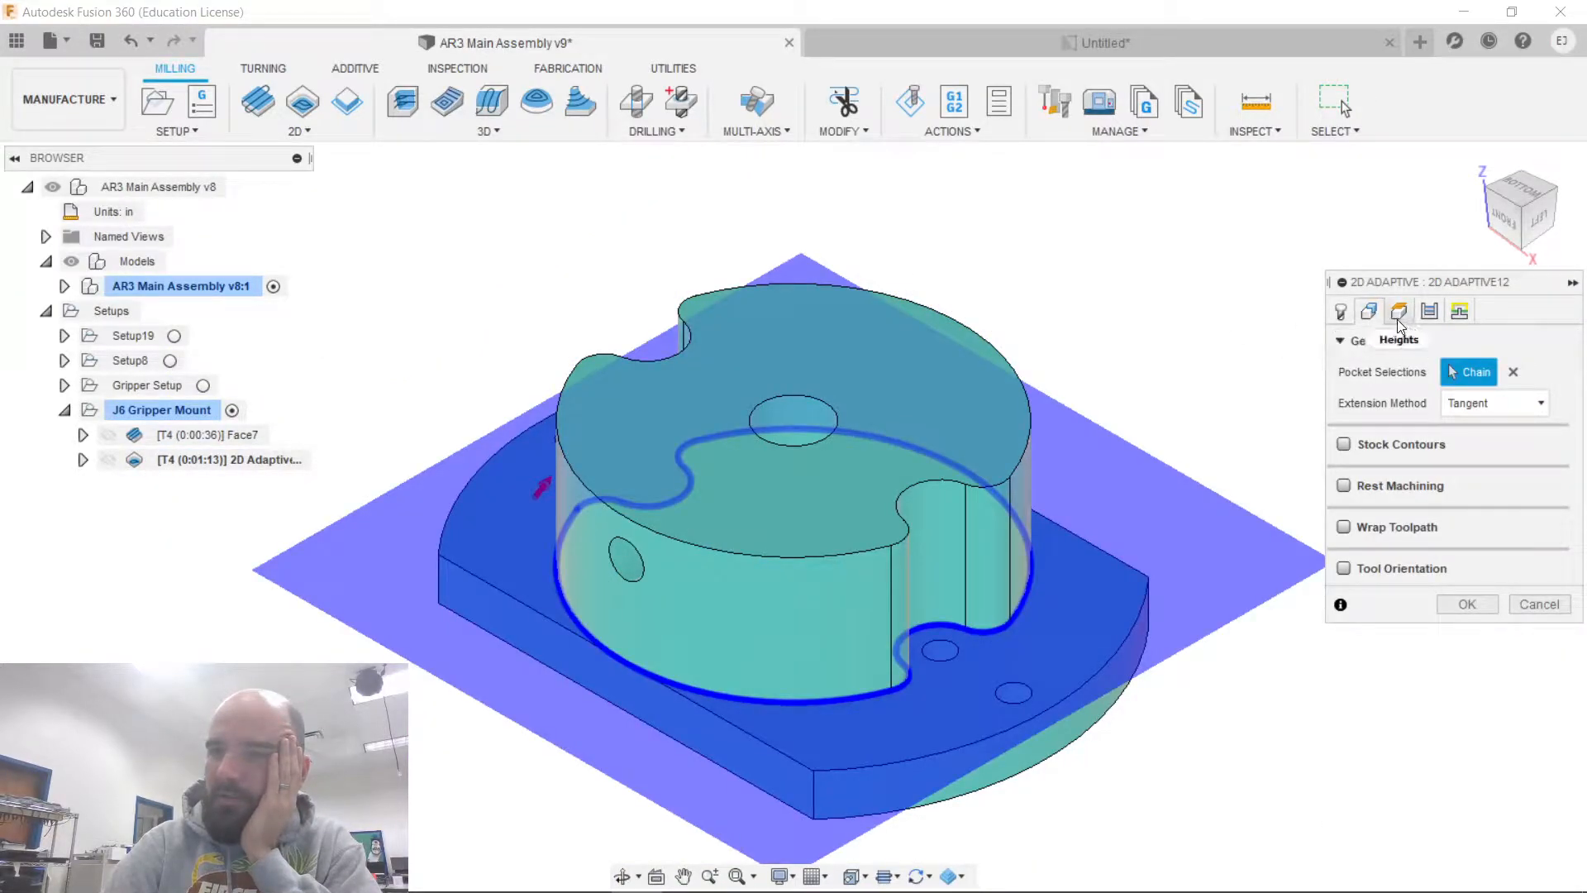
left_click(1398, 312)
left_click(1429, 312)
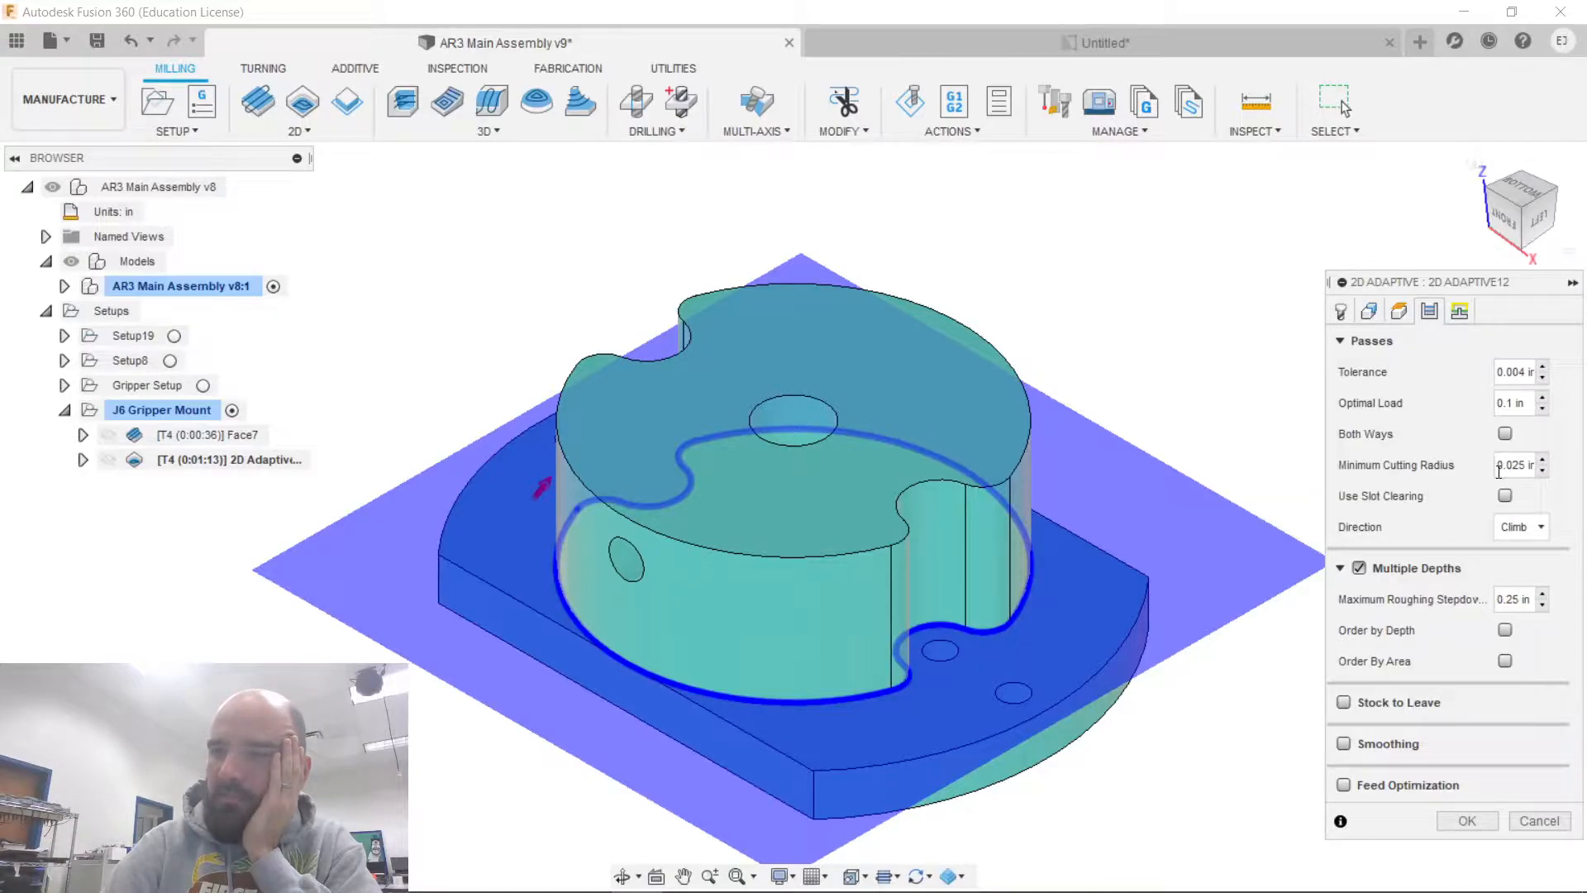
mouse_move(1512, 467)
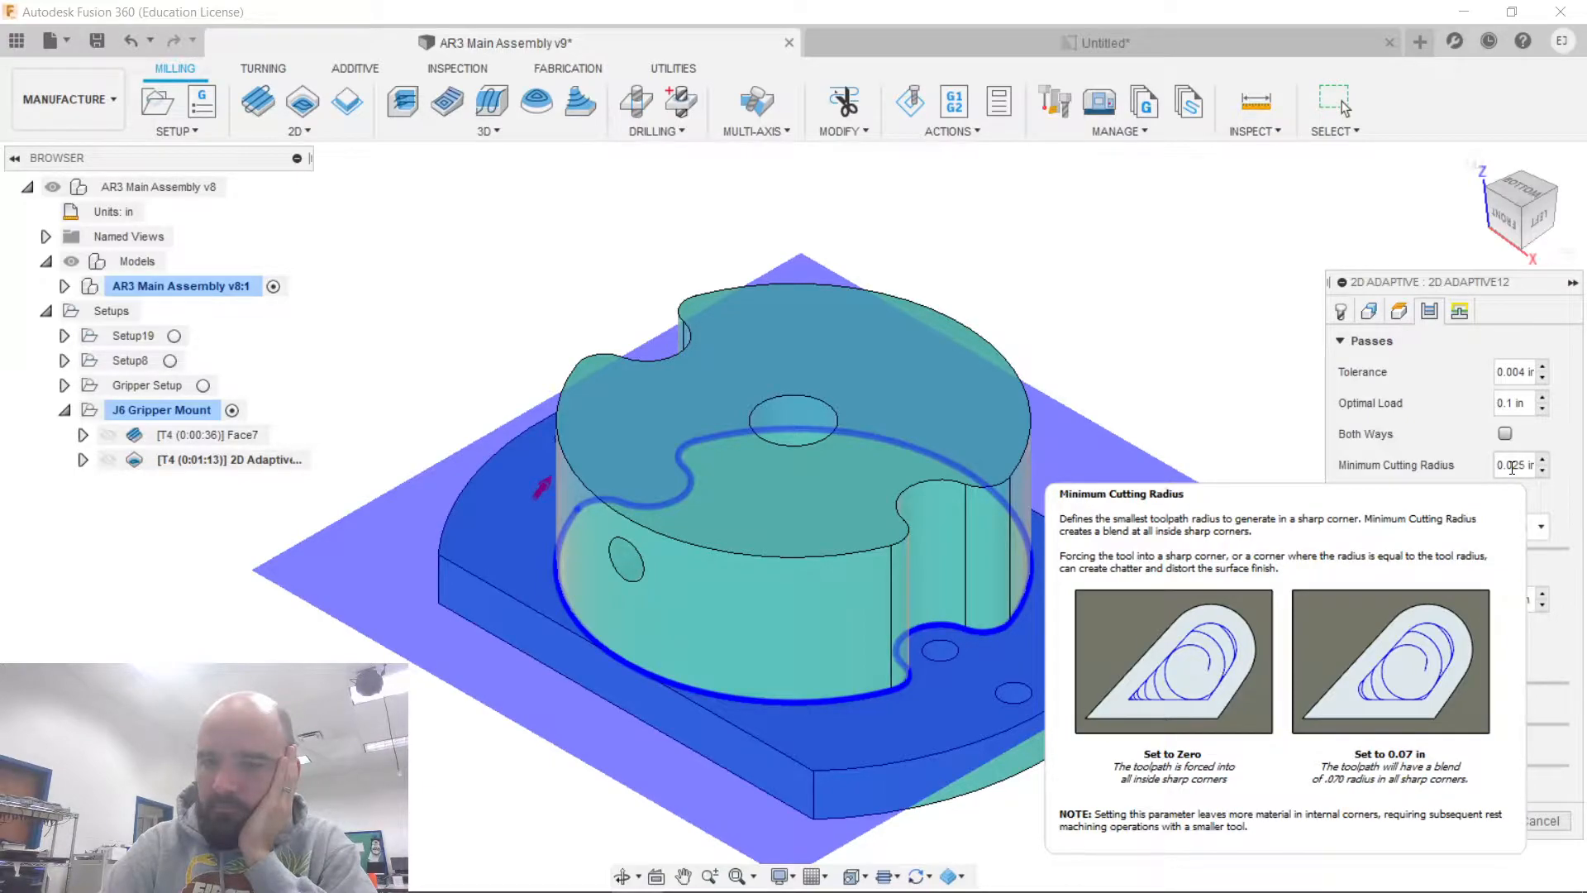
left_click_drag(1511, 467, 1446, 473)
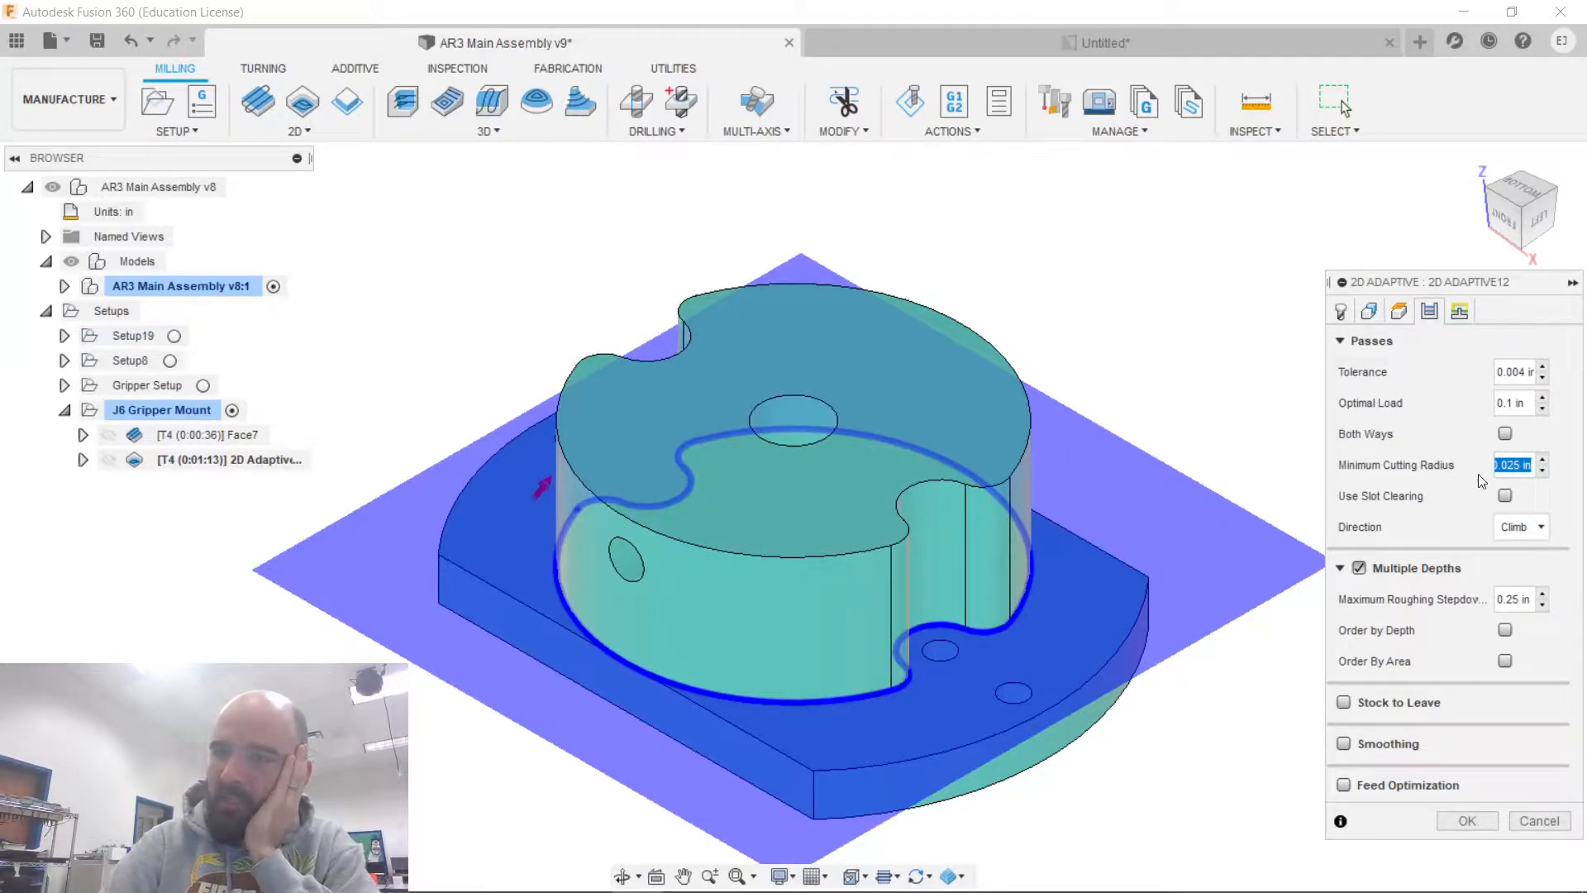
type("0")
key("Tab")
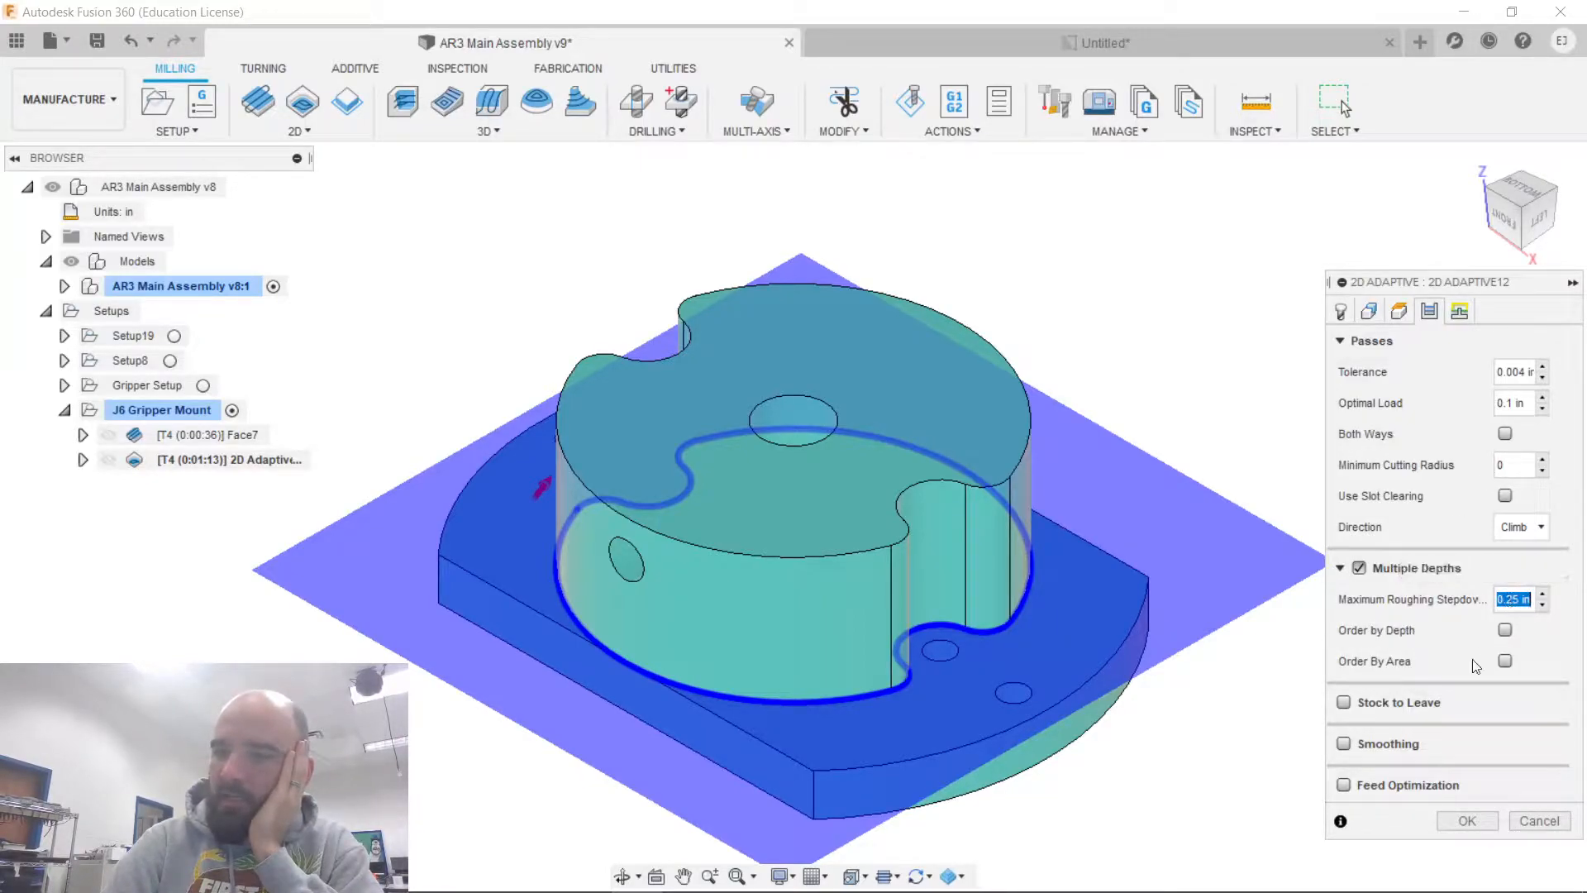
Regenerate the edited 2D Adaptive toolpath, simulate it at higher speed to inspect the boss walls, and close the simulation.
left_click(1454, 822)
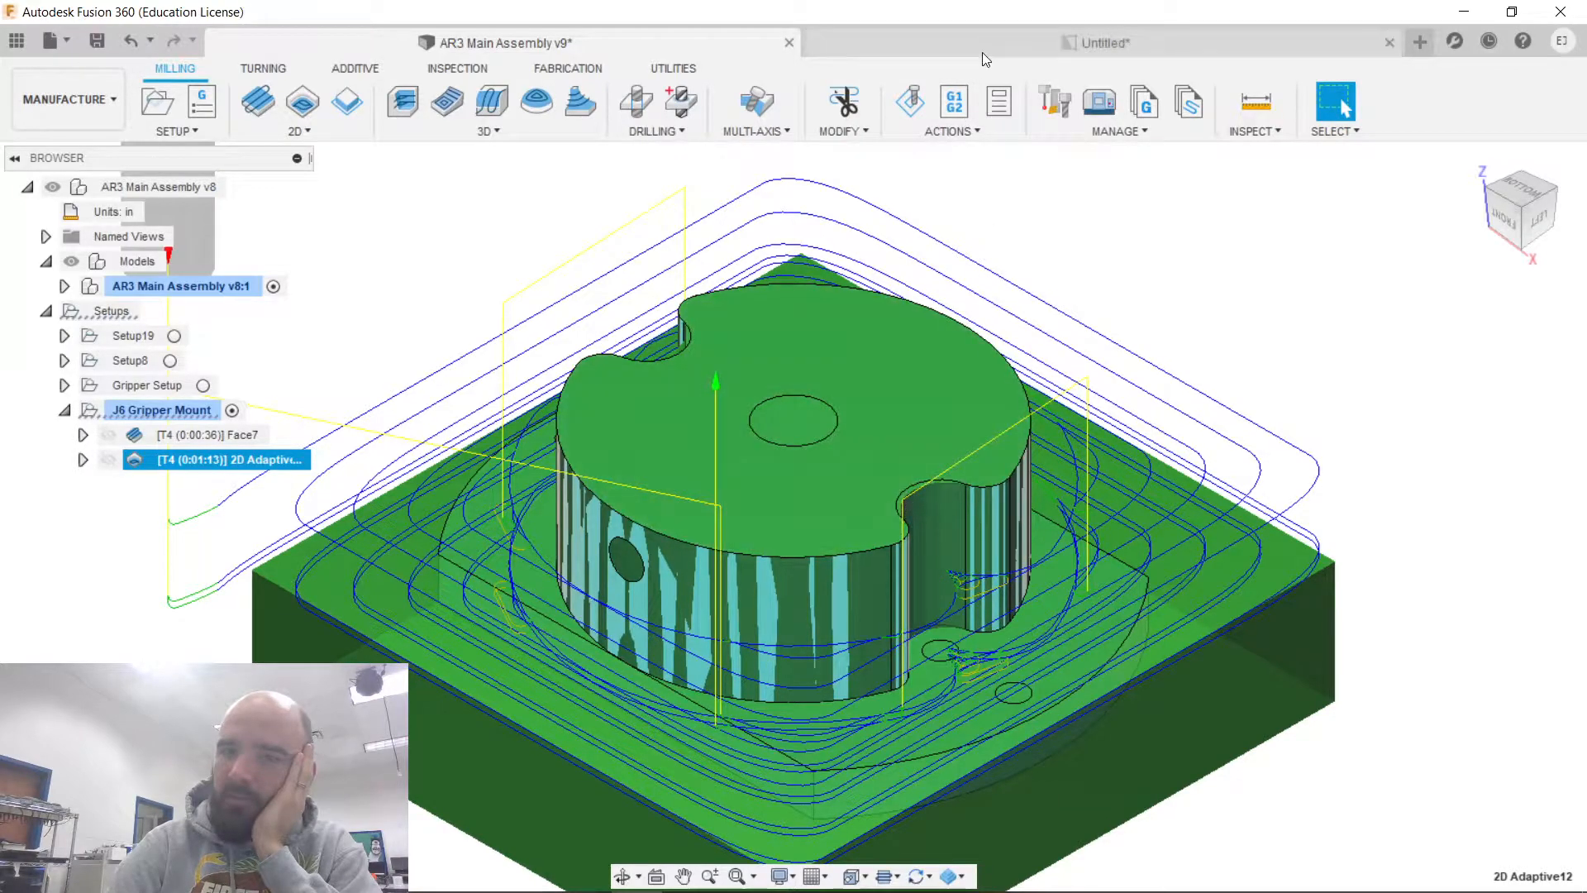
left_click(909, 101)
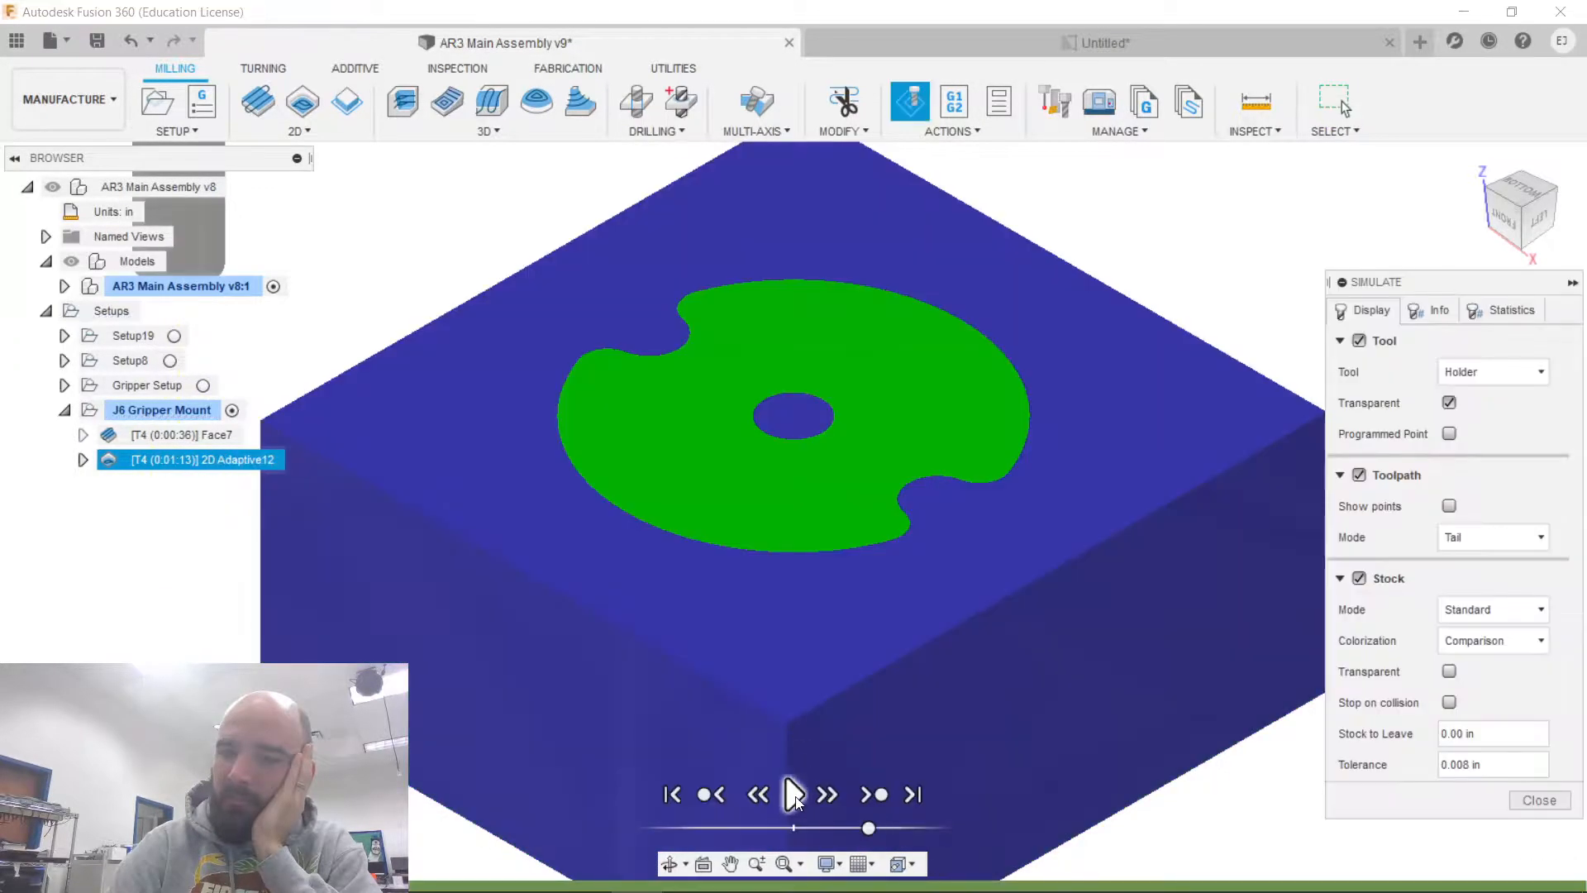
left_click(791, 795)
left_click_drag(868, 828, 942, 827)
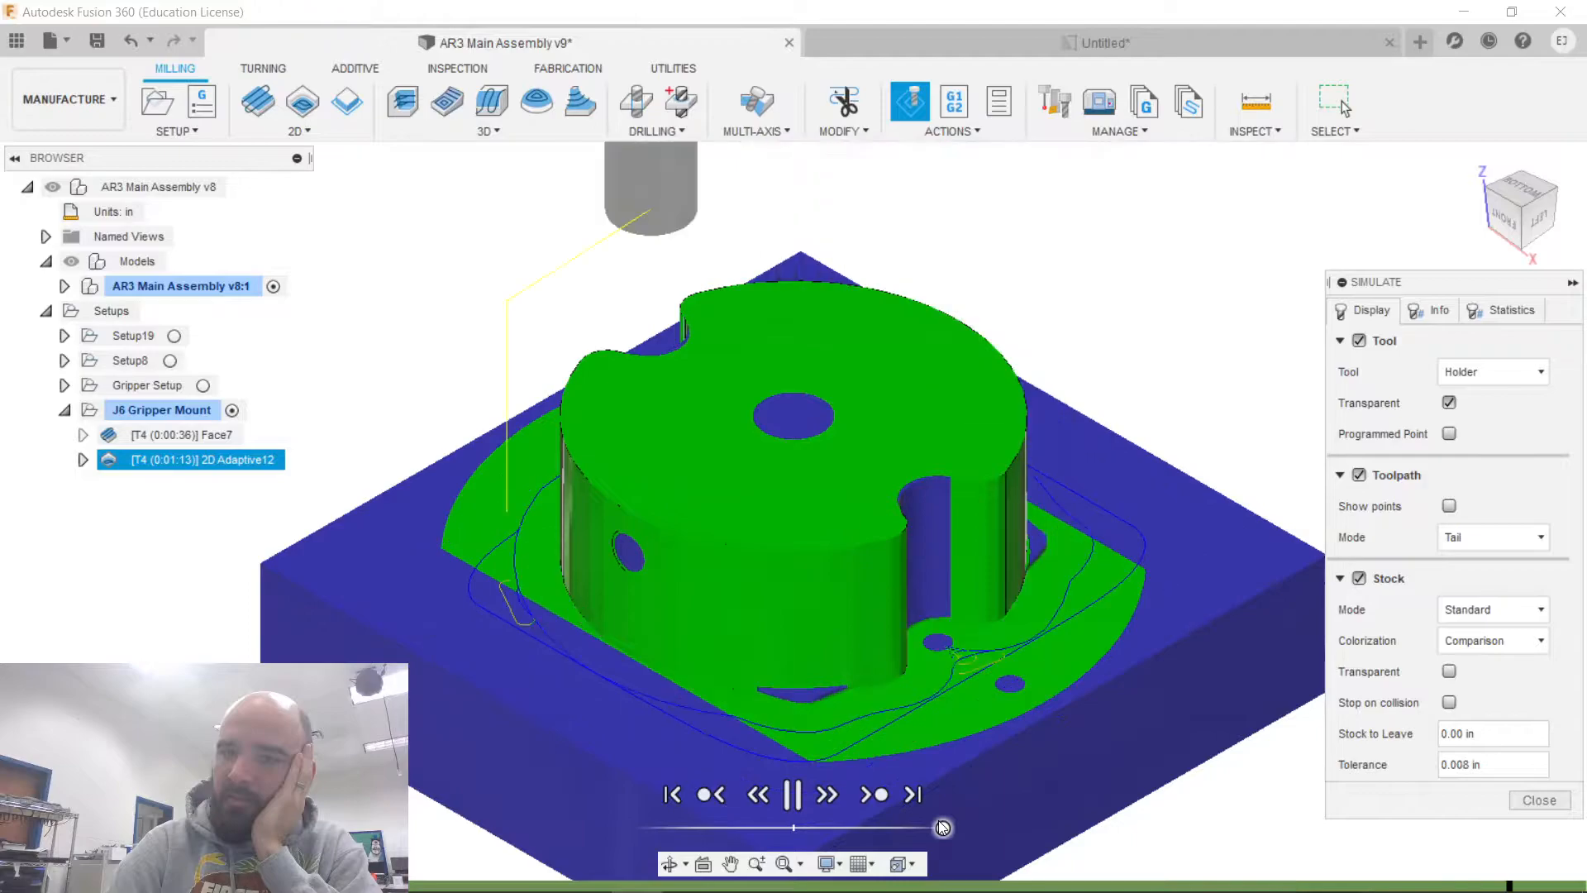
left_click_drag(900, 830, 890, 830)
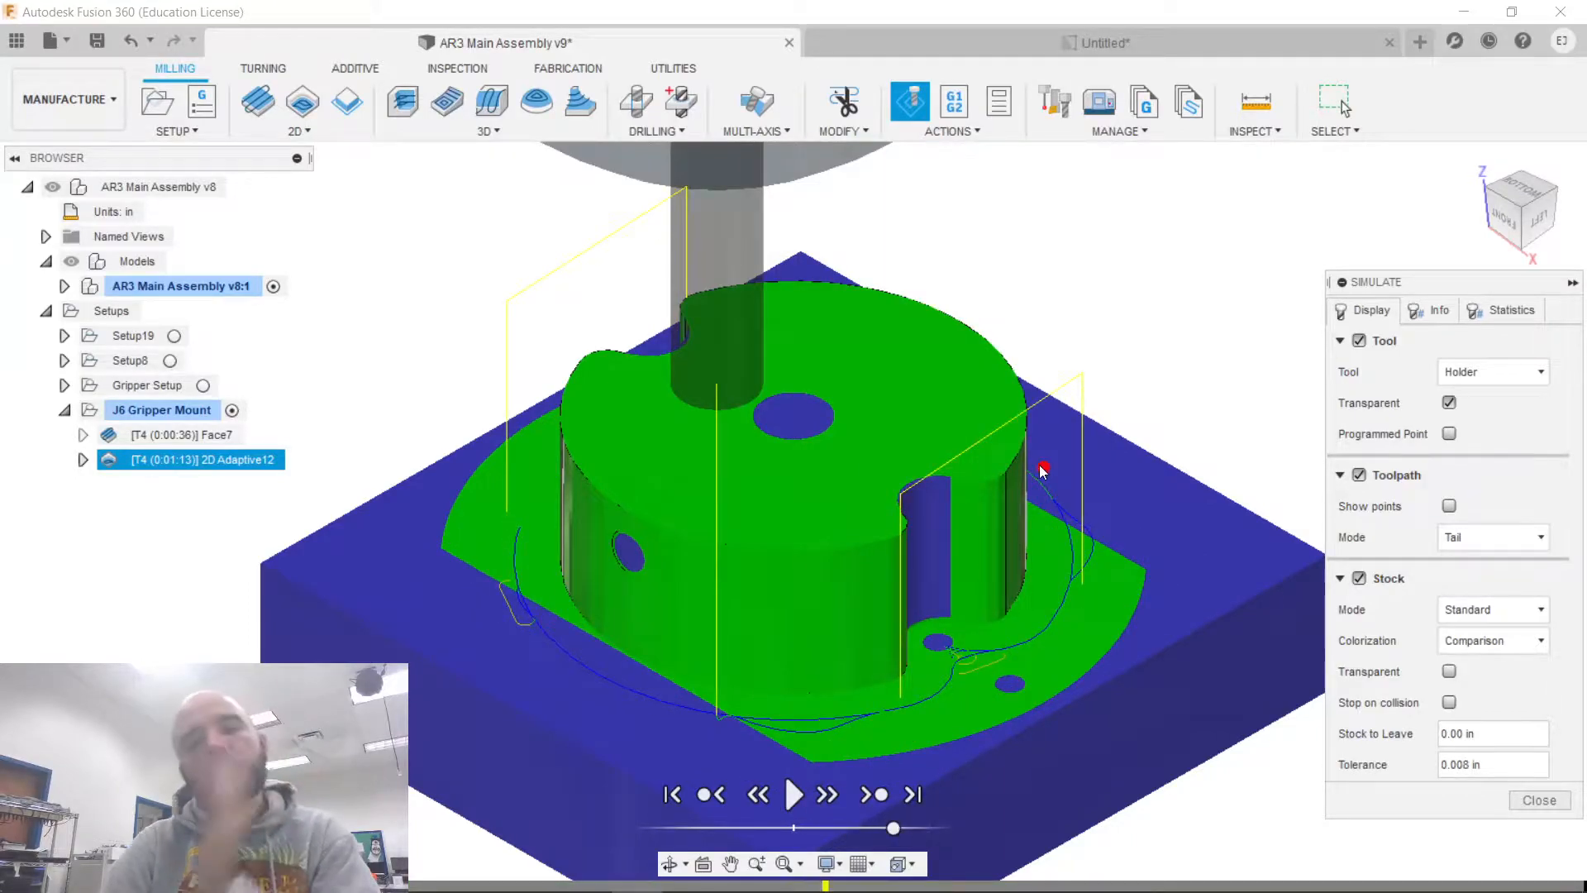
mouse_move(1506, 200)
left_mouse_down()
mouse_move(1456, 207)
mouse_move(1435, 250)
mouse_move(1411, 198)
mouse_move(1379, 188)
mouse_move(1352, 241)
mouse_move(1418, 176)
mouse_move(1474, 178)
mouse_move(1490, 198)
left_mouse_up()
mouse_move(793, 511)
middle_mouse_down("shift")
mouse_move(777, 561)
mouse_move(727, 579)
mouse_move(678, 545)
mouse_move(645, 571)
mouse_move(604, 571)
mouse_move(571, 538)
mouse_move(546, 558)
mouse_move(504, 545)
mouse_move(546, 314)
mouse_move(595, 413)
mouse_move(579, 529)
mouse_move(562, 562)
mouse_move(513, 579)
mouse_move(447, 463)
mouse_move(455, 396)
middle_mouse_up("shift")
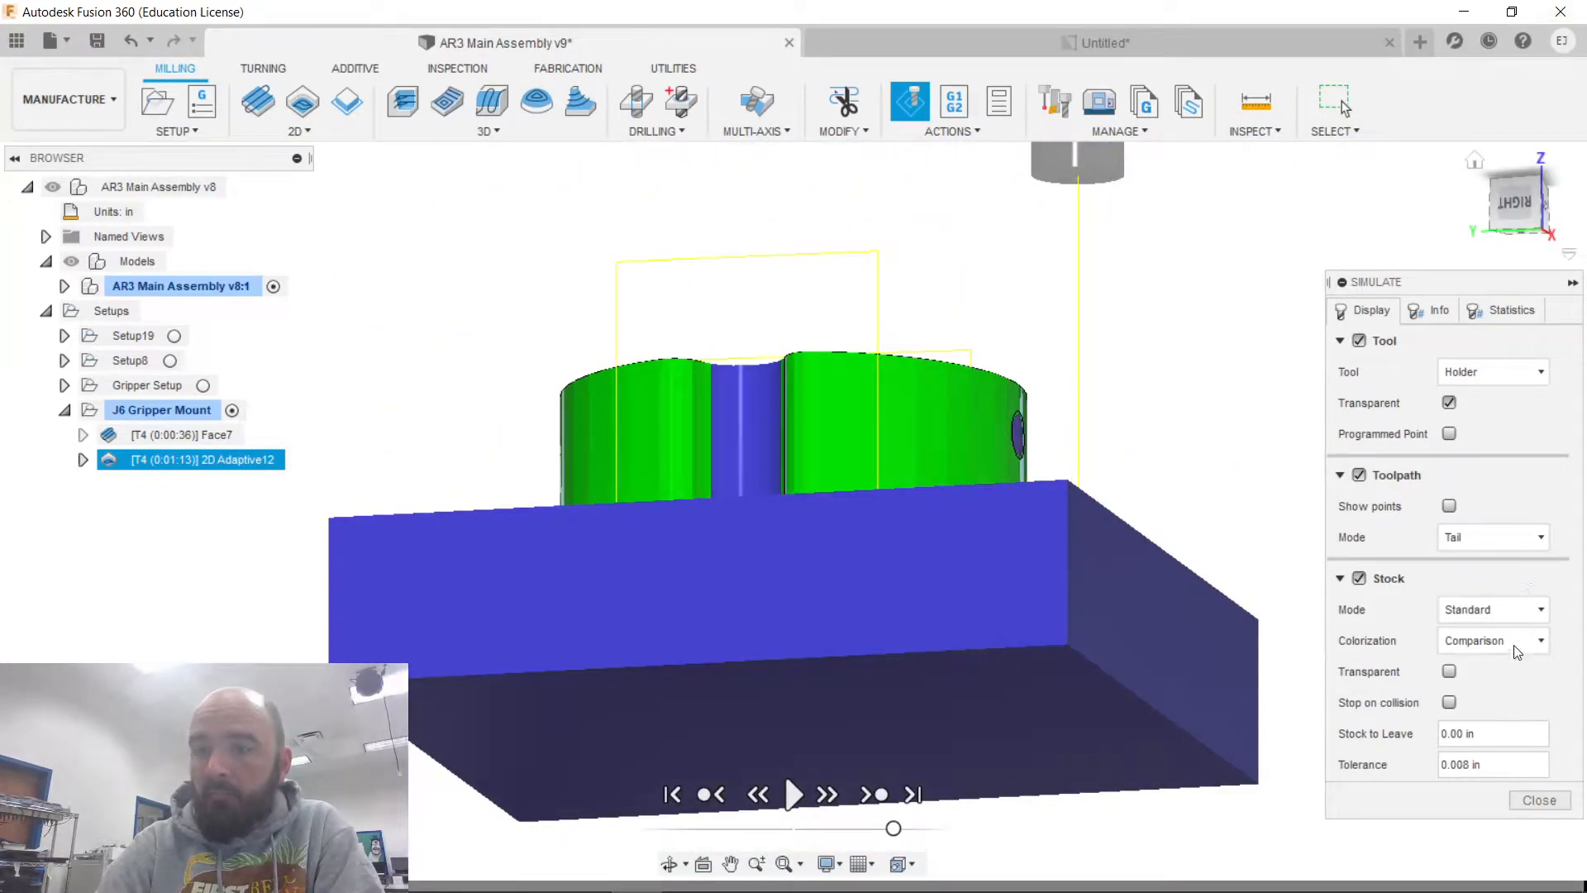
left_click(1529, 798)
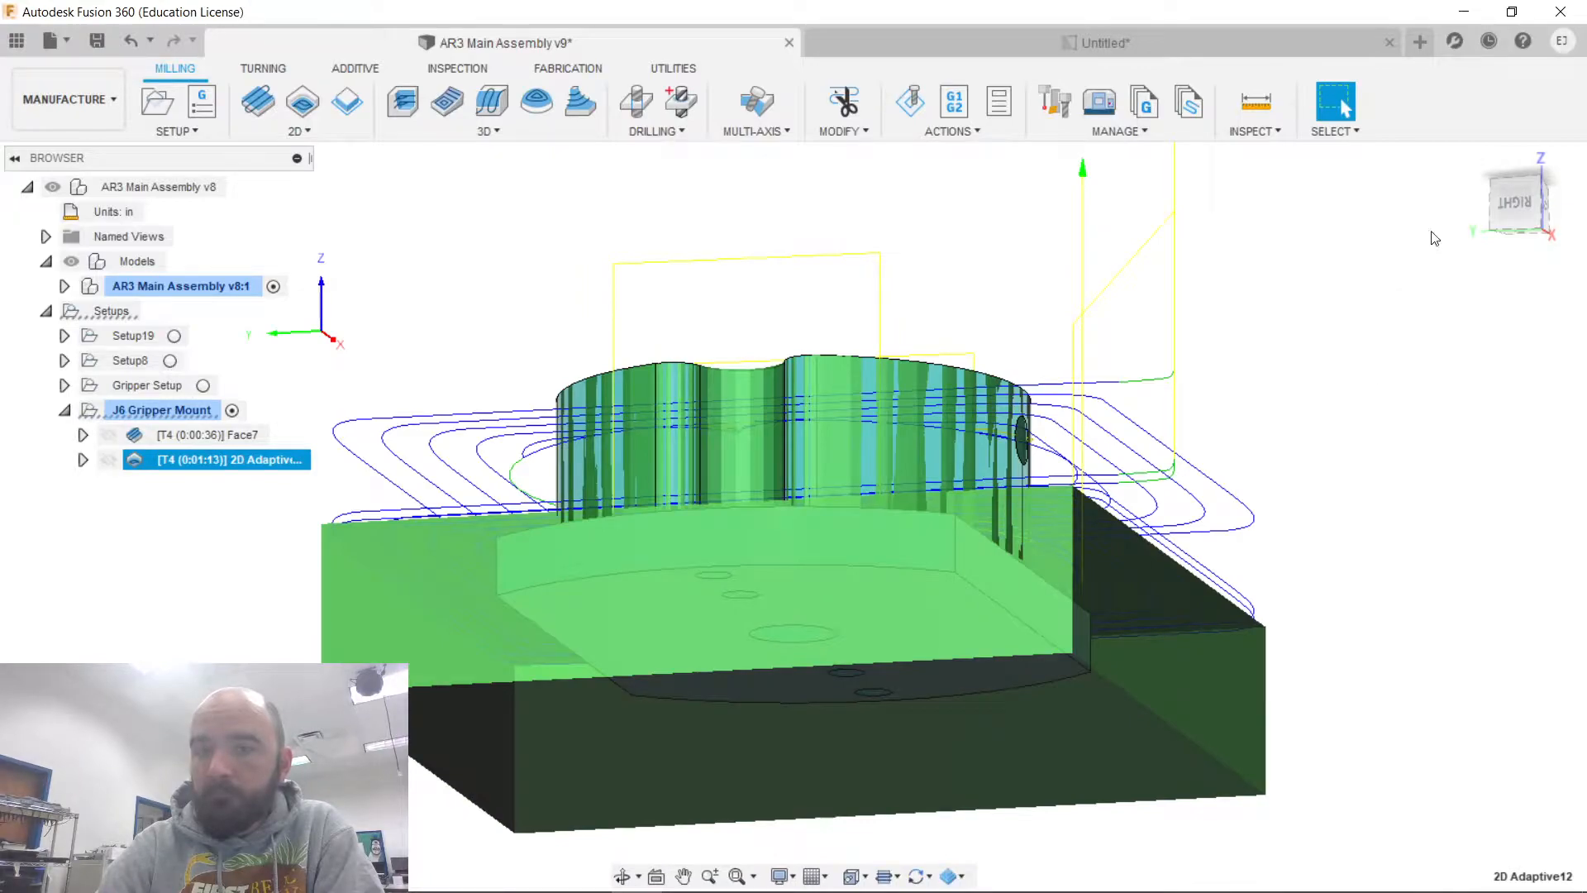
Reopen the 2D Adaptive operation and review its geometry, heights, passes and linking settings without changing them.
left_click(1505, 216)
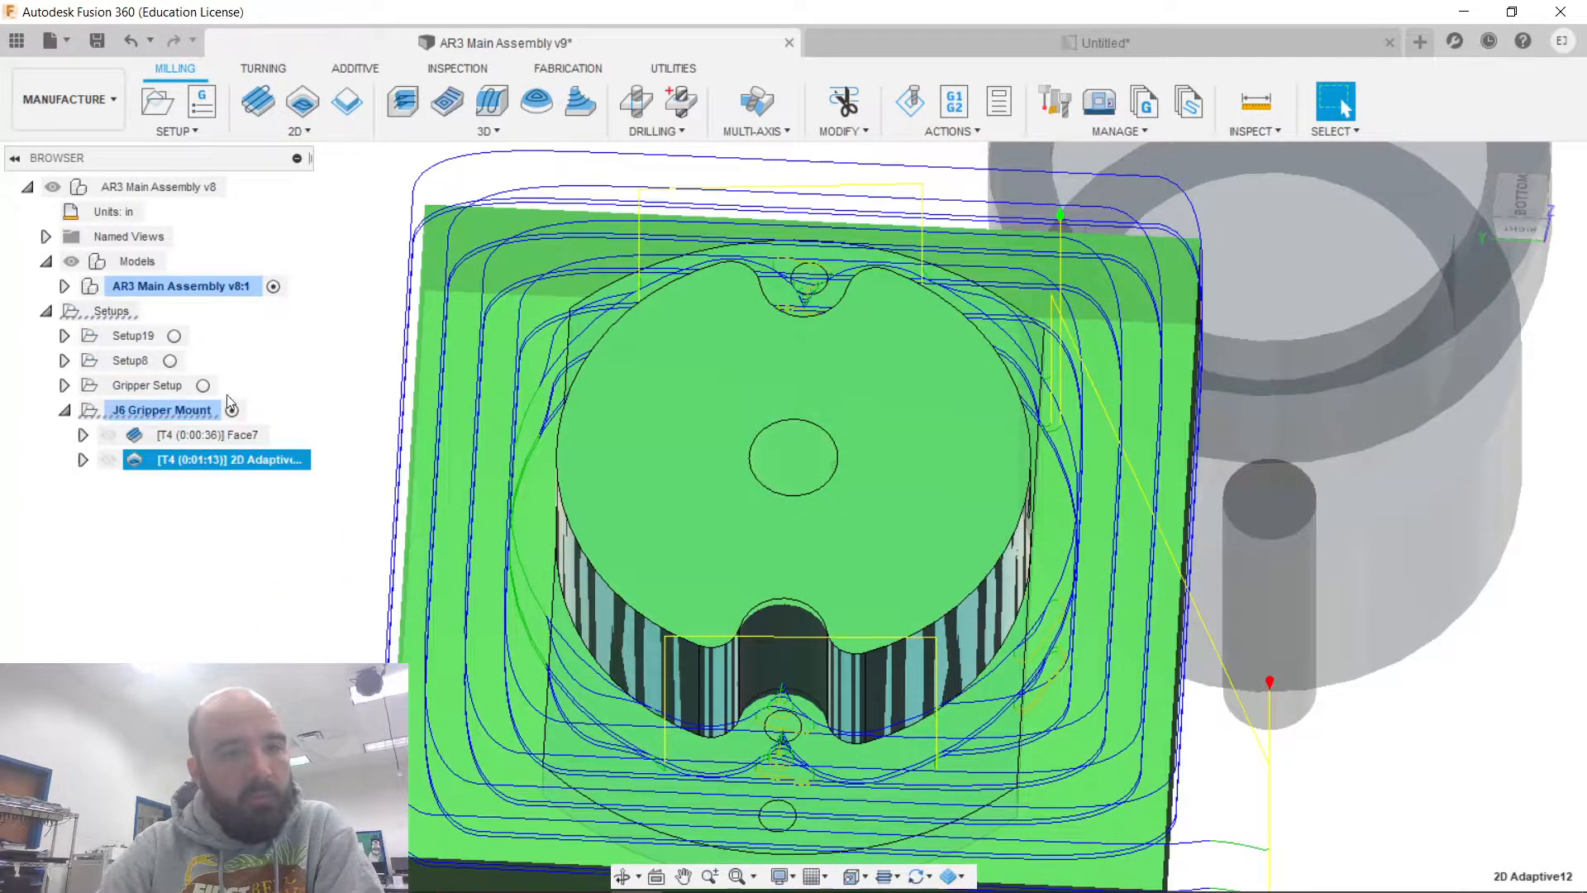
double_click(133, 458)
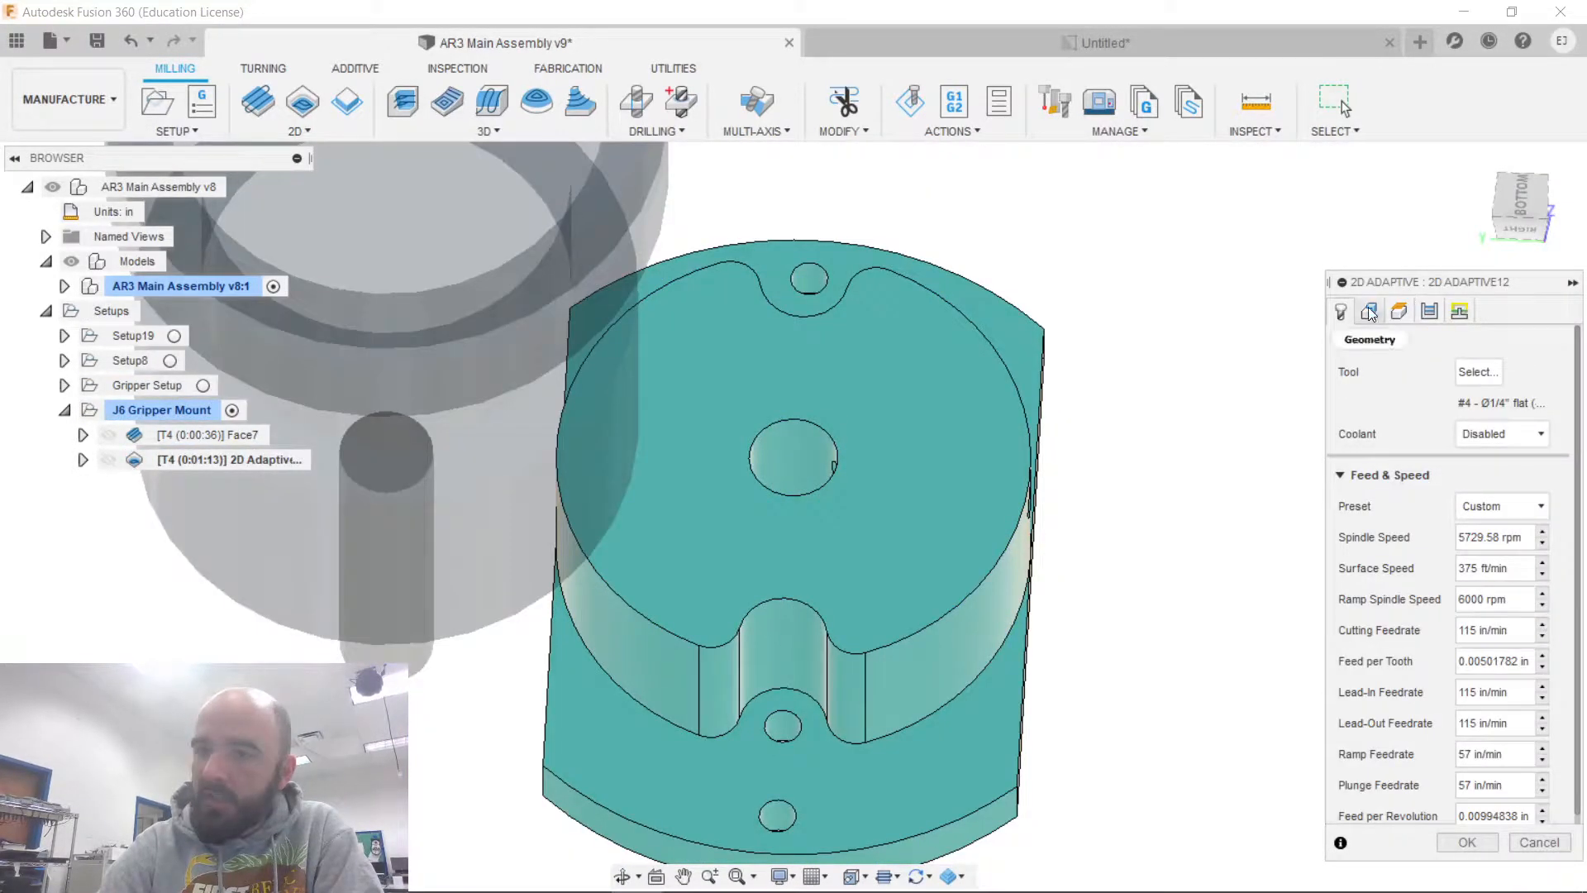
left_click(1369, 312)
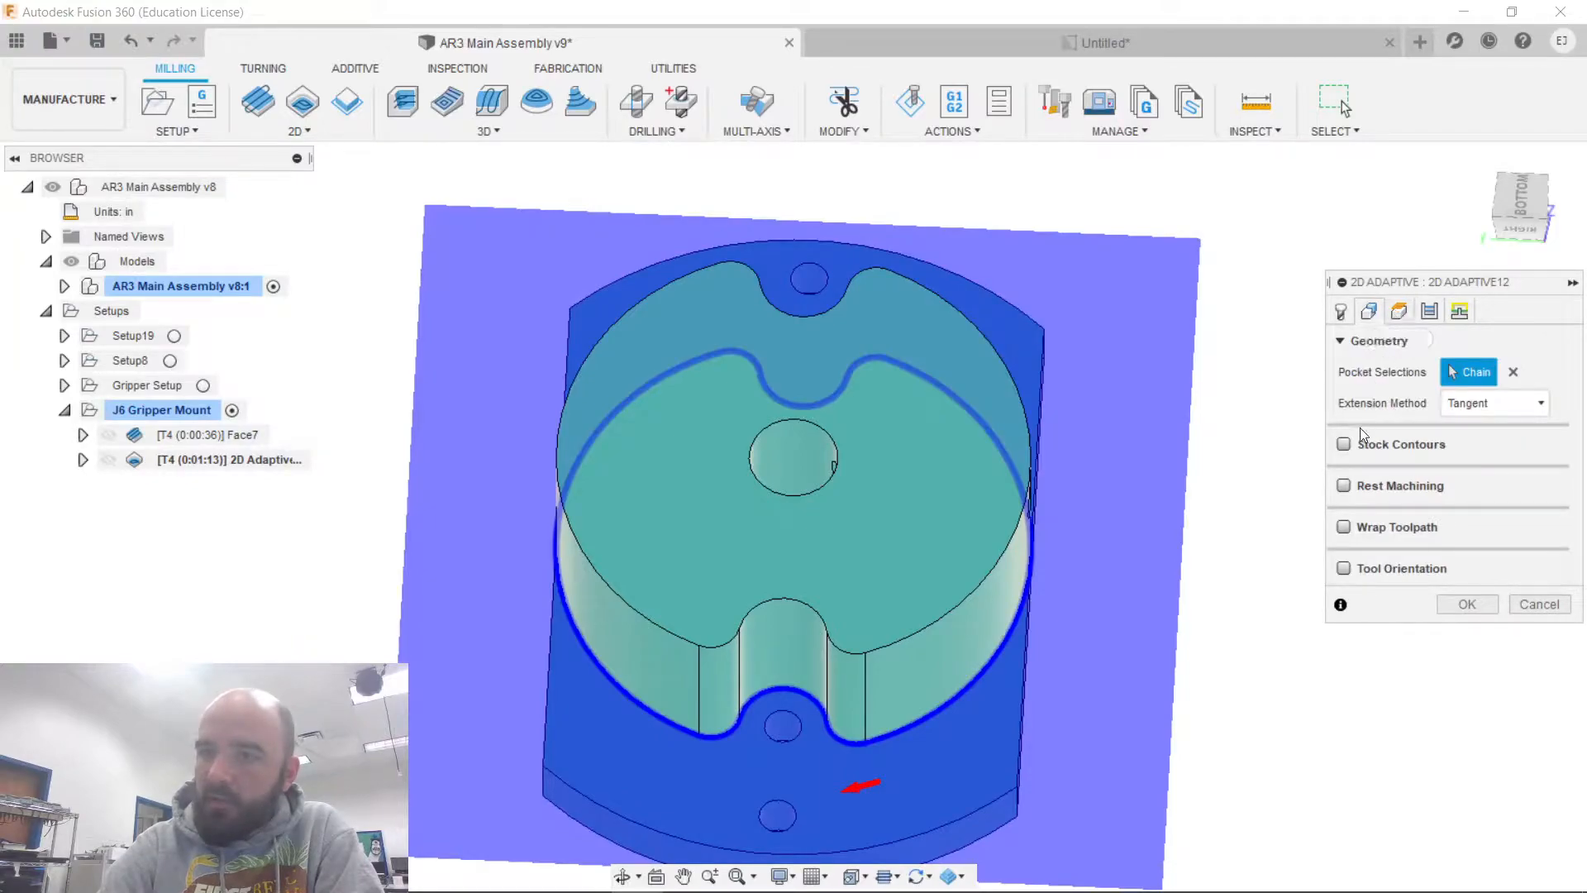
mouse_move(1345, 447)
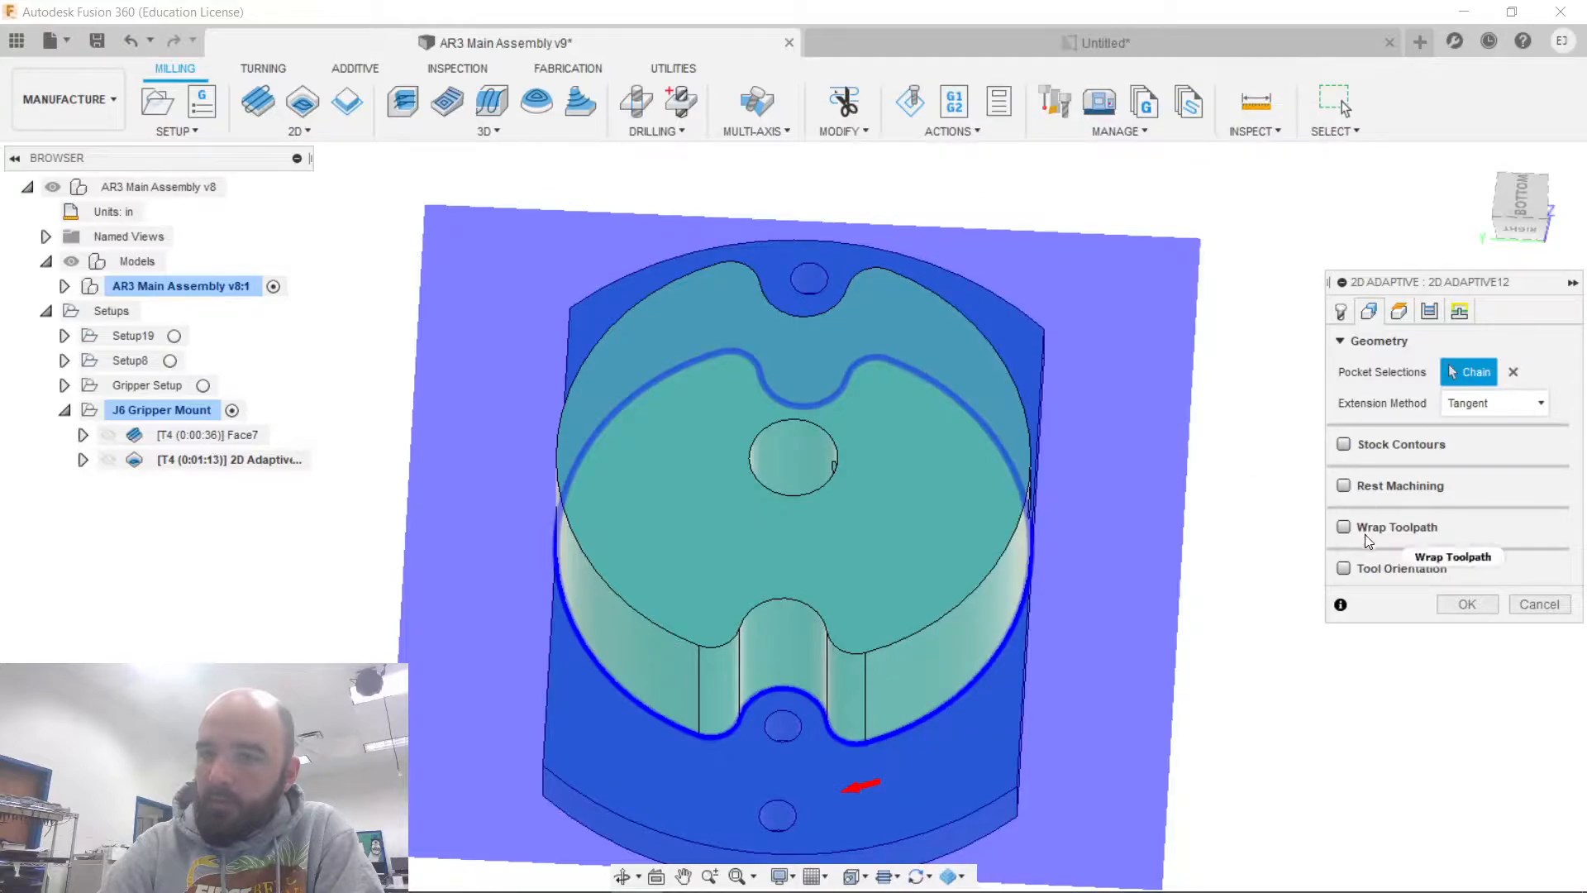
left_click(1396, 312)
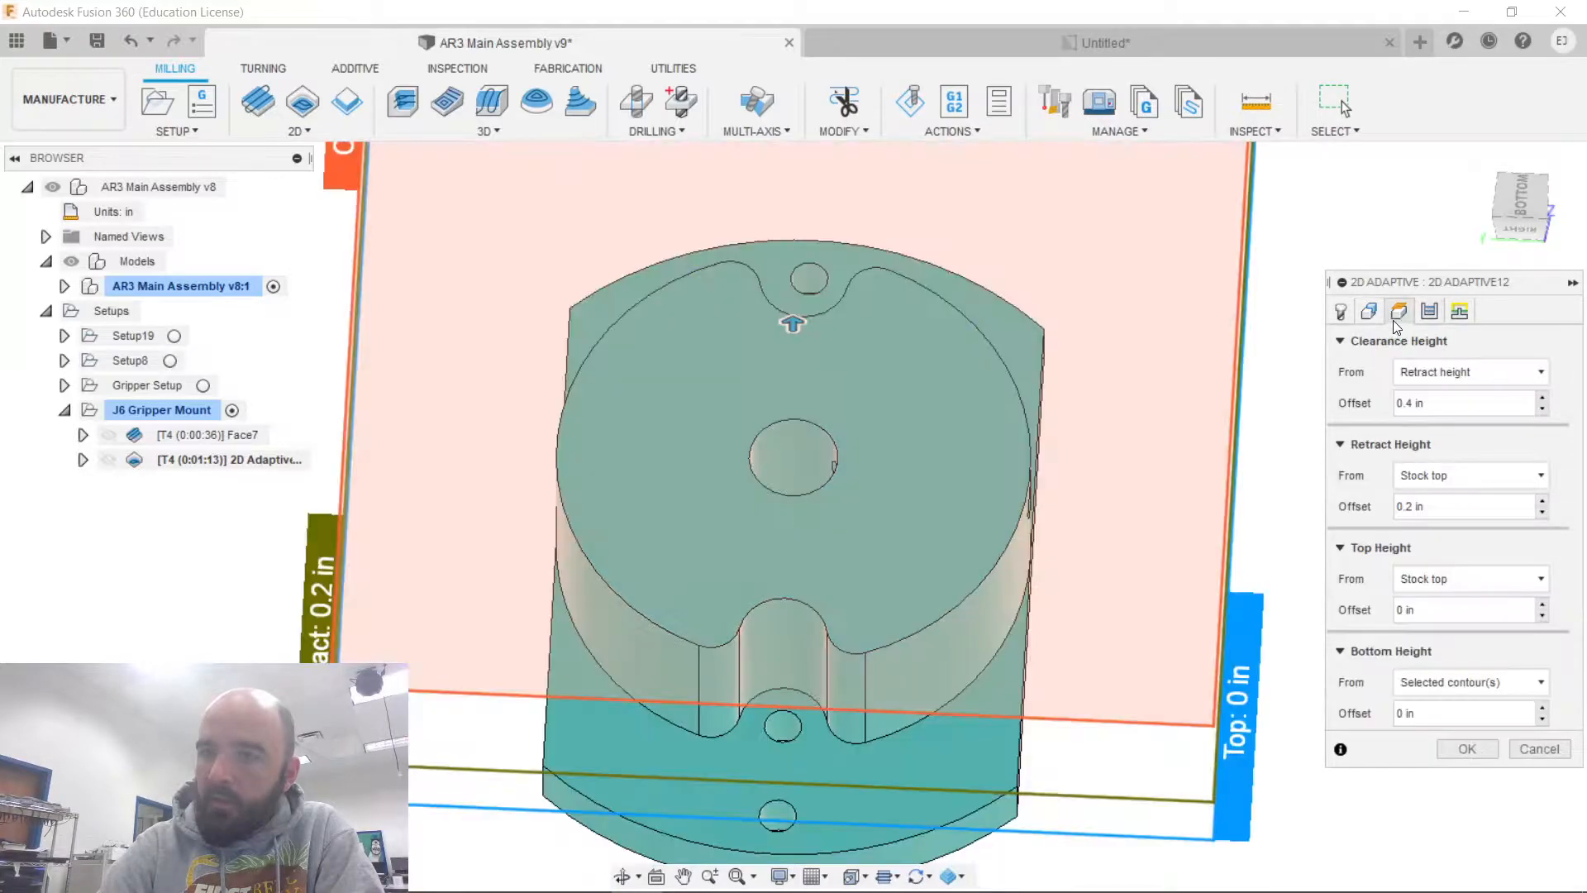
left_click(1429, 311)
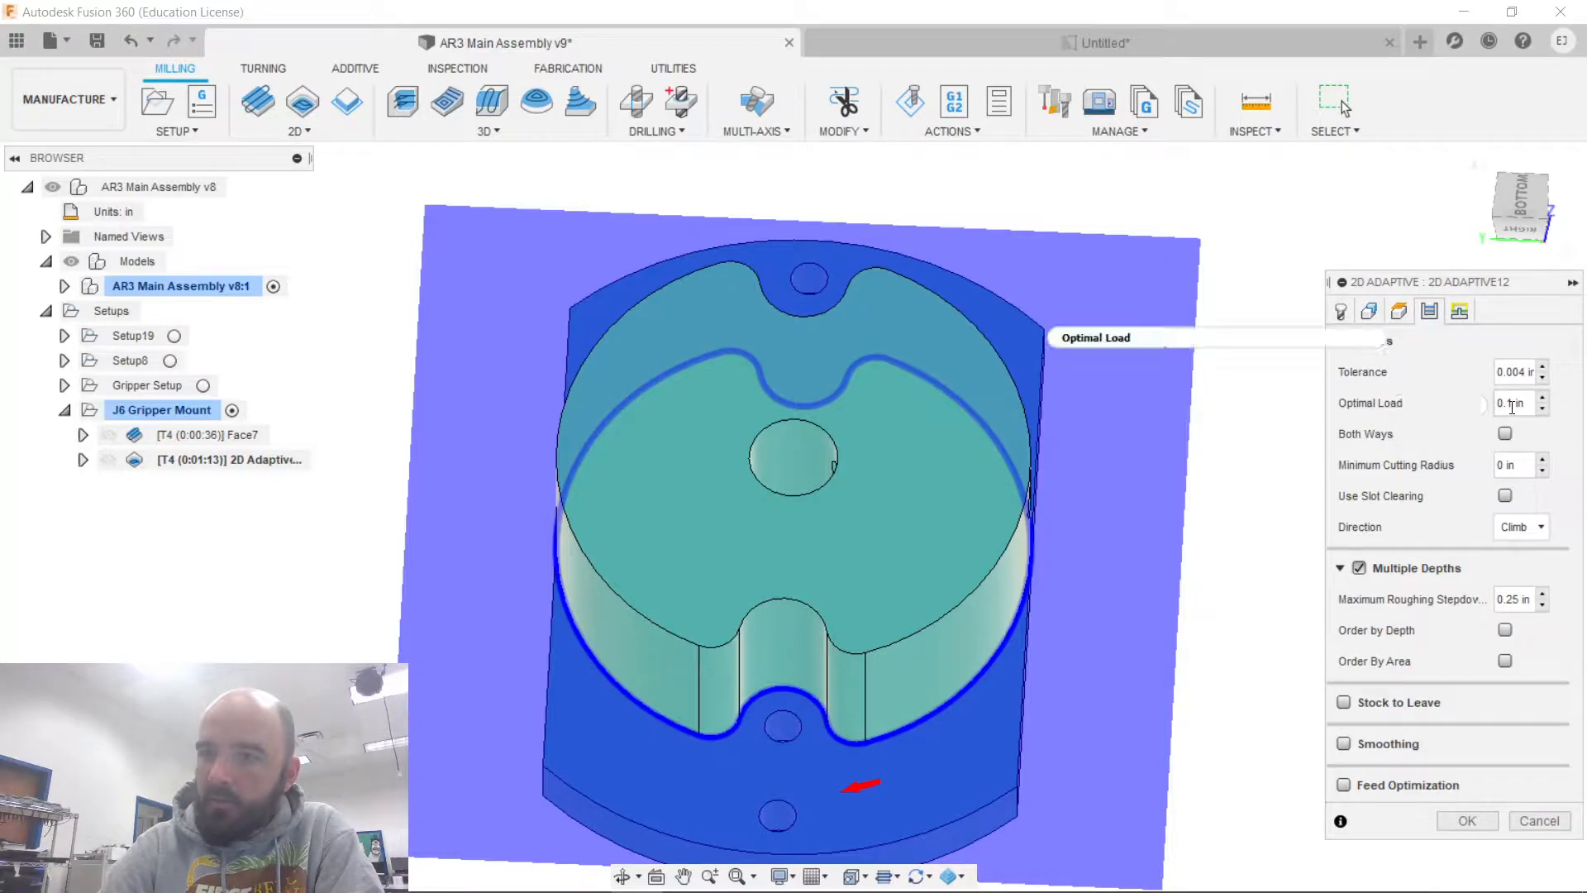
mouse_move(1512, 407)
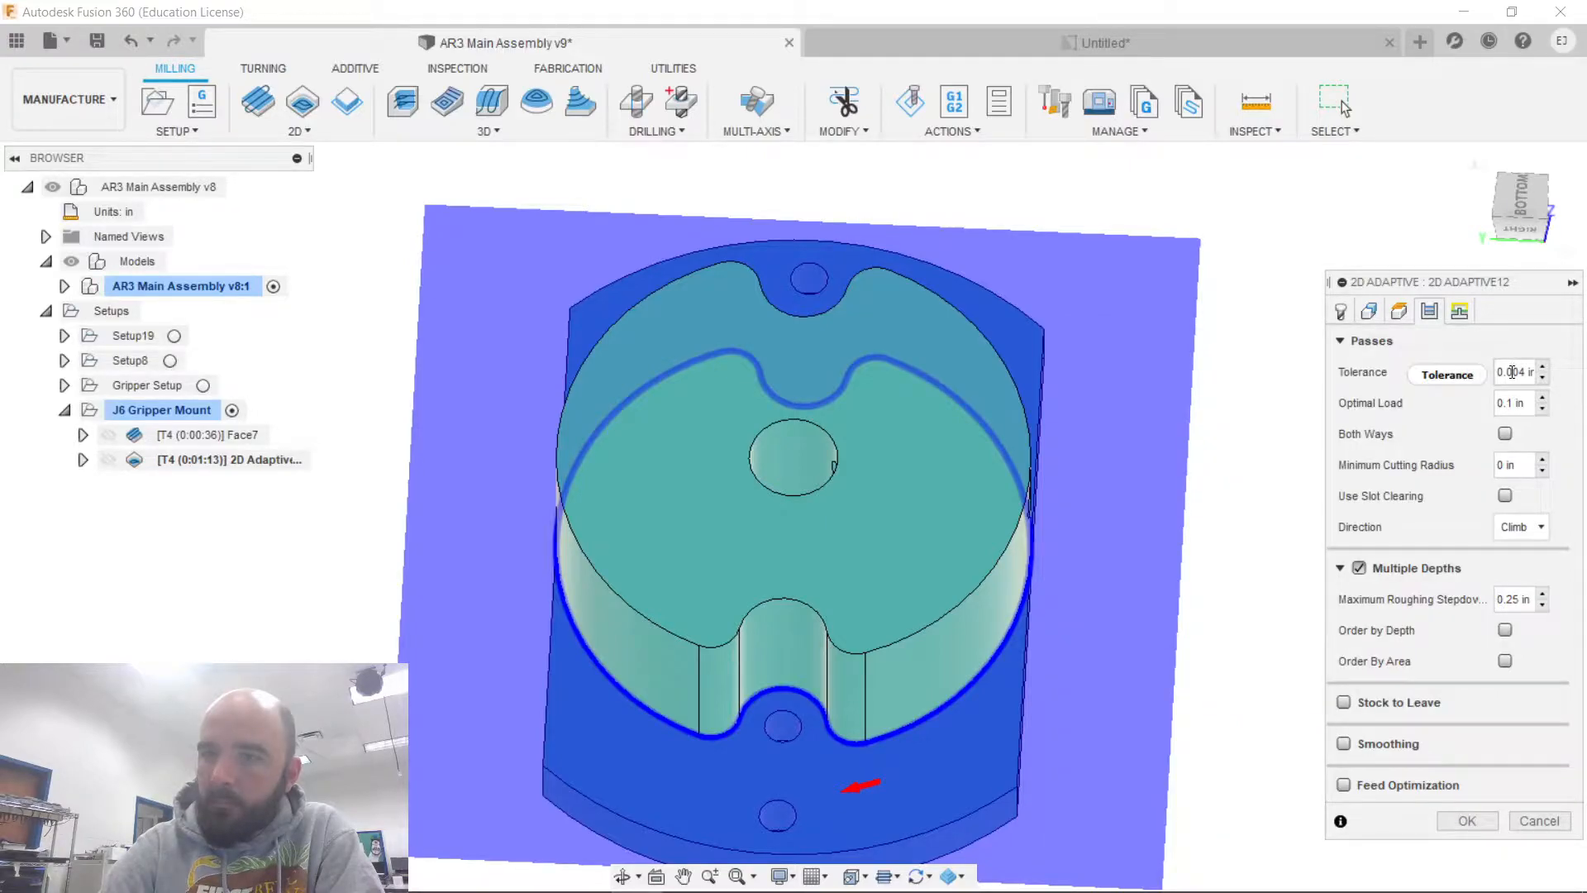
mouse_move(1512, 373)
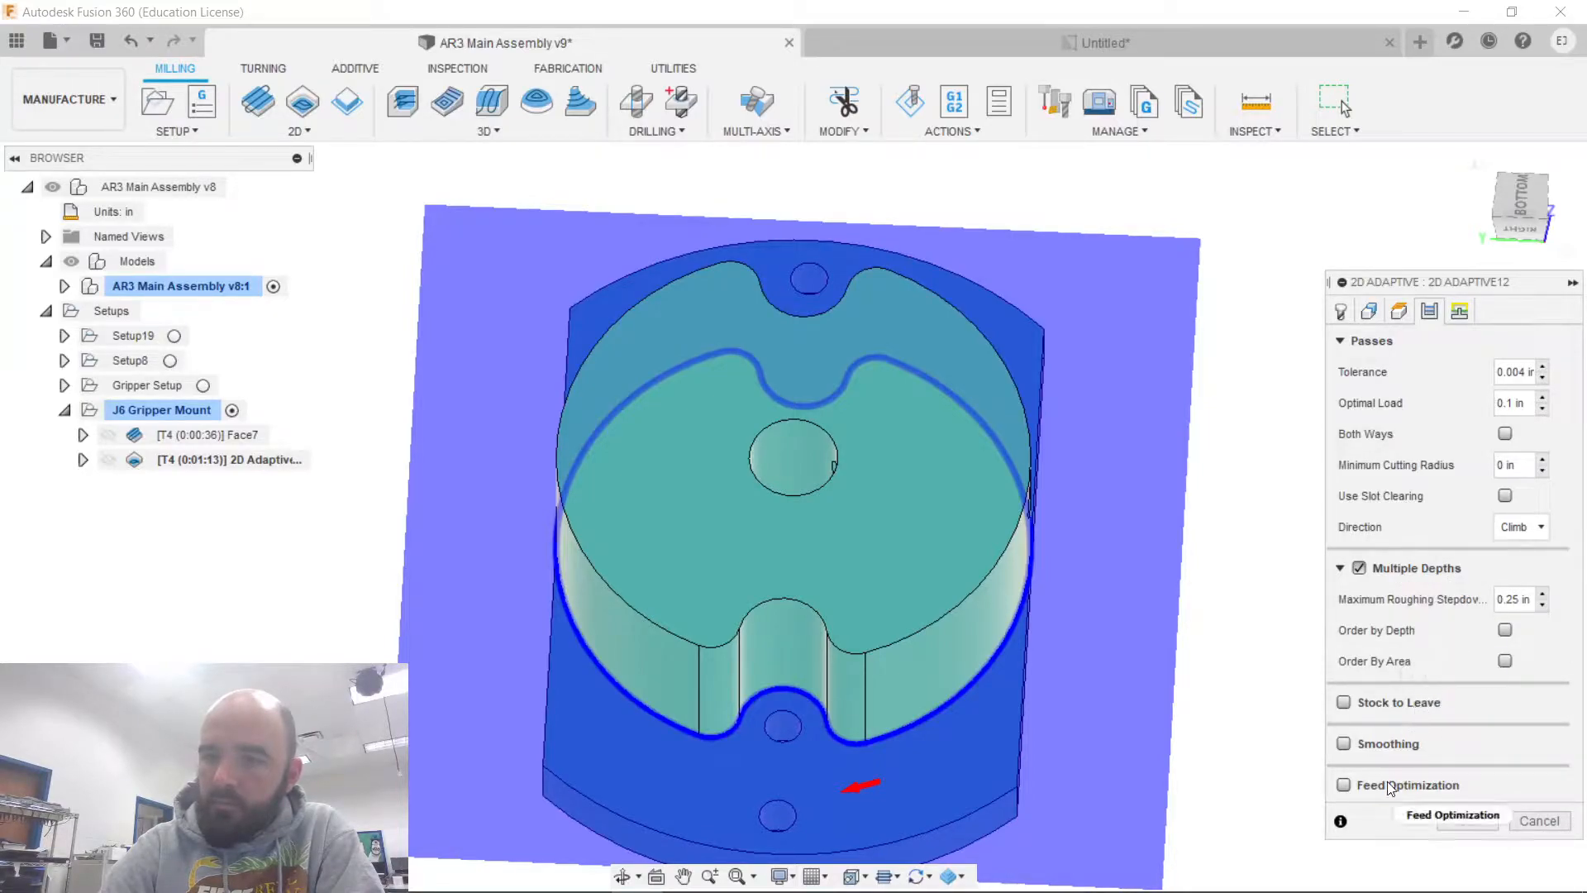
left_click(1460, 315)
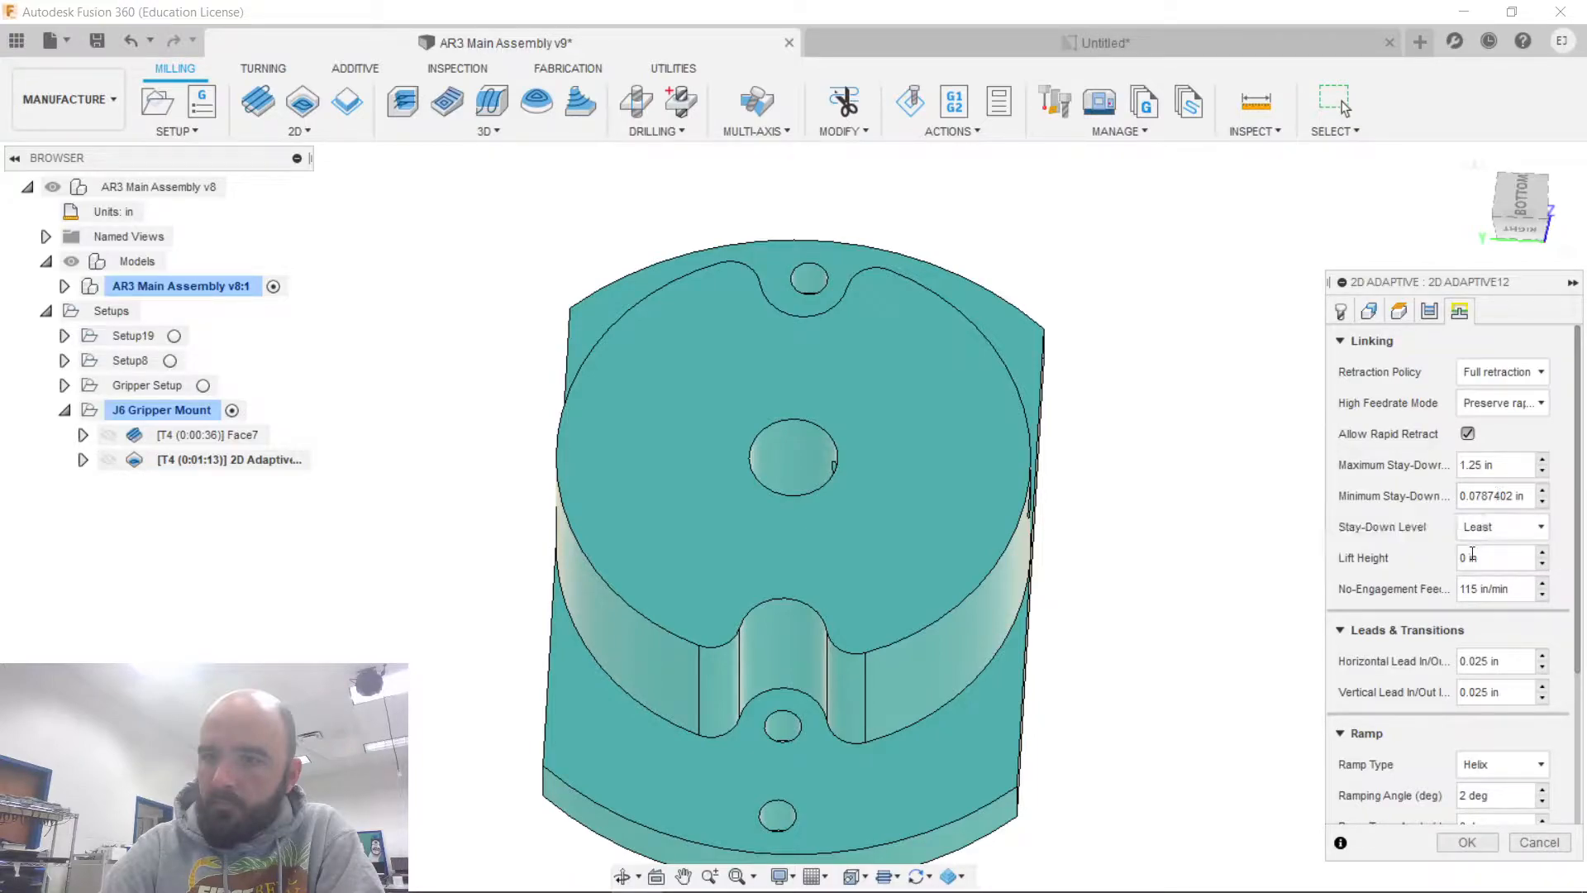
scroll(1421, 697, "down", 5)
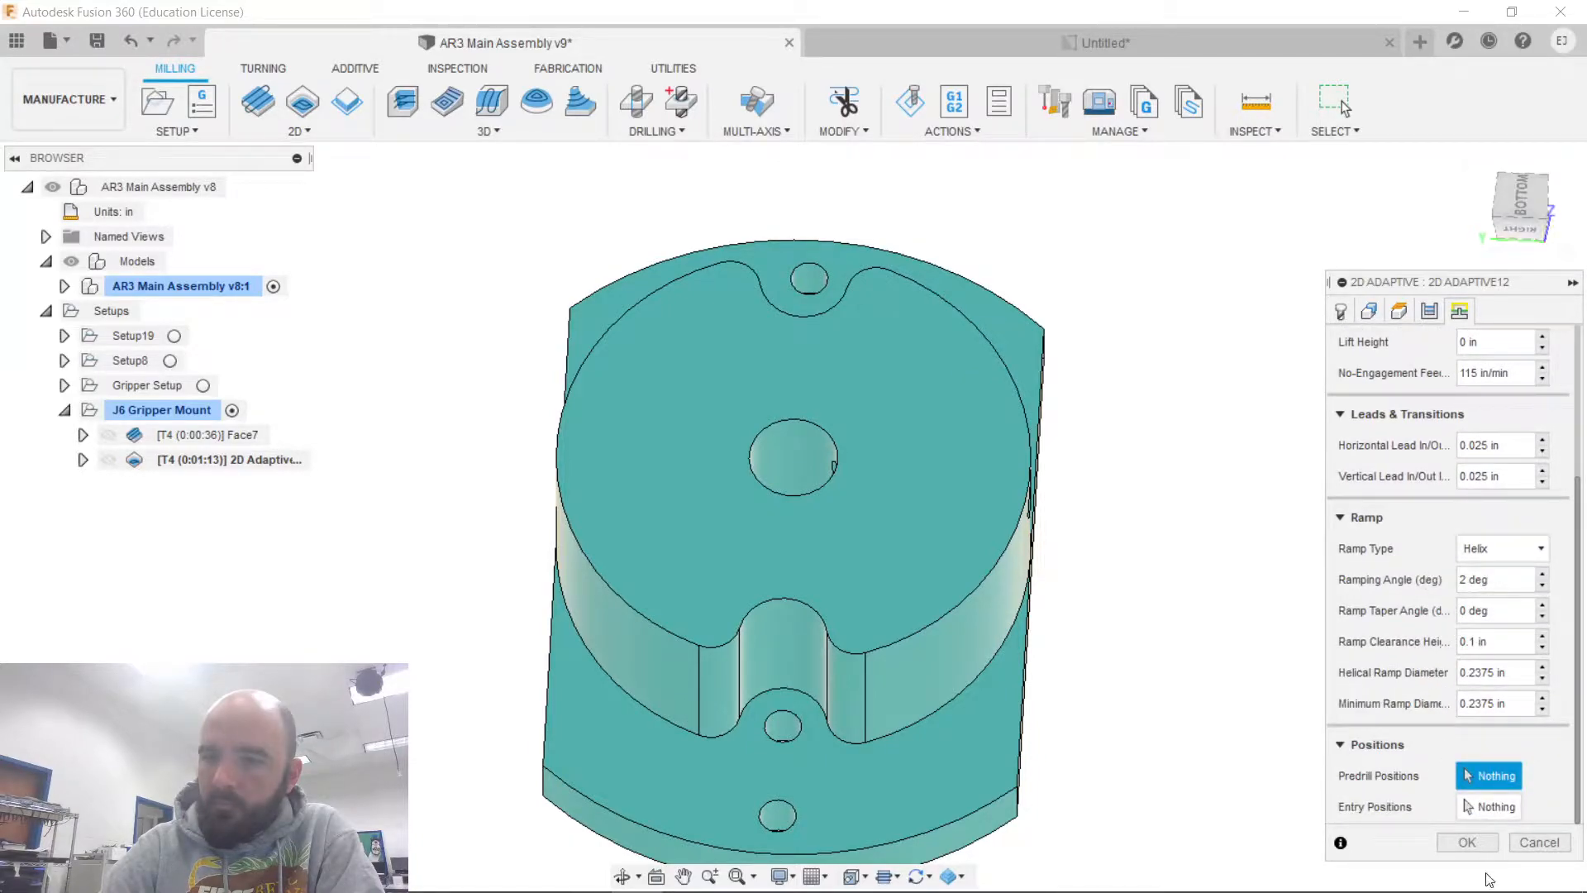
left_click(1468, 843)
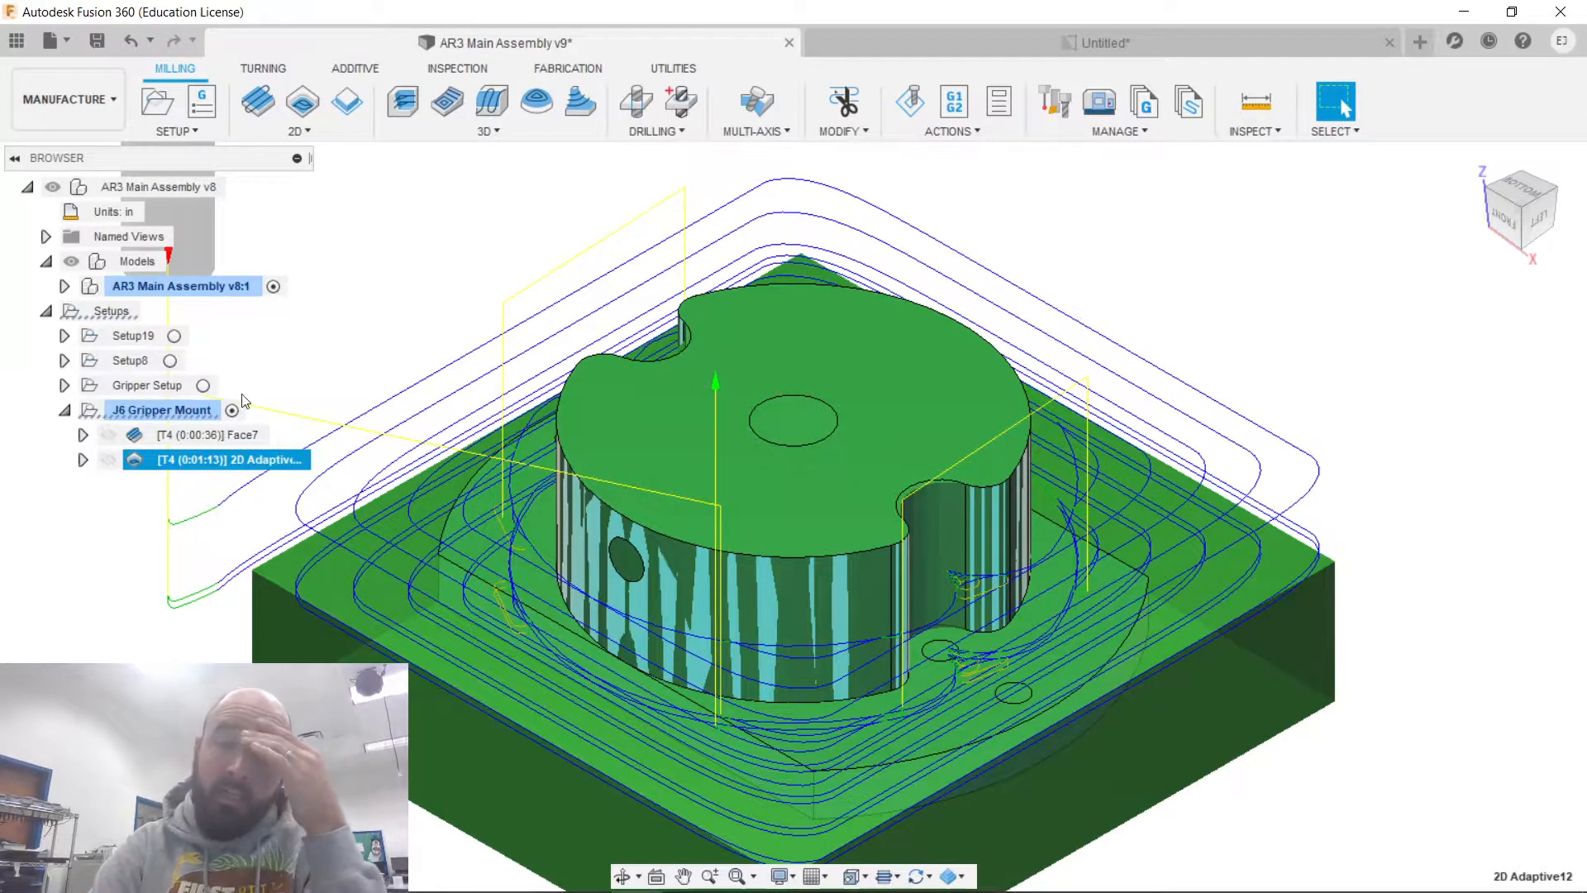
Create a derived 2D Contour operation from the 2D Adaptive and include the base plate's bottom outer outline in its contours.
right_click(182, 461)
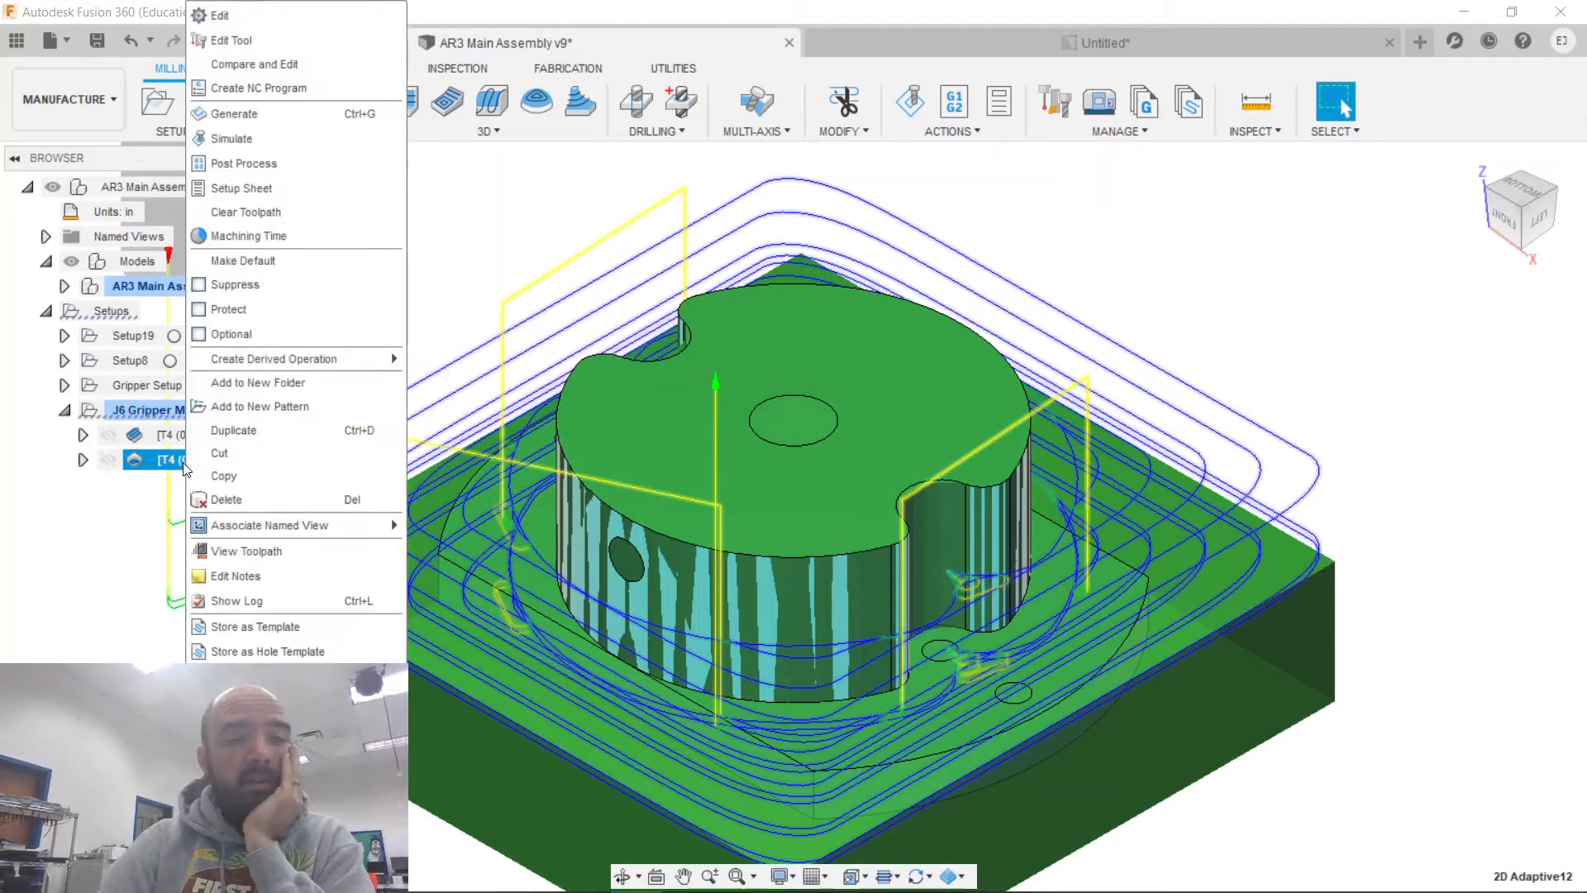
mouse_move(354, 352)
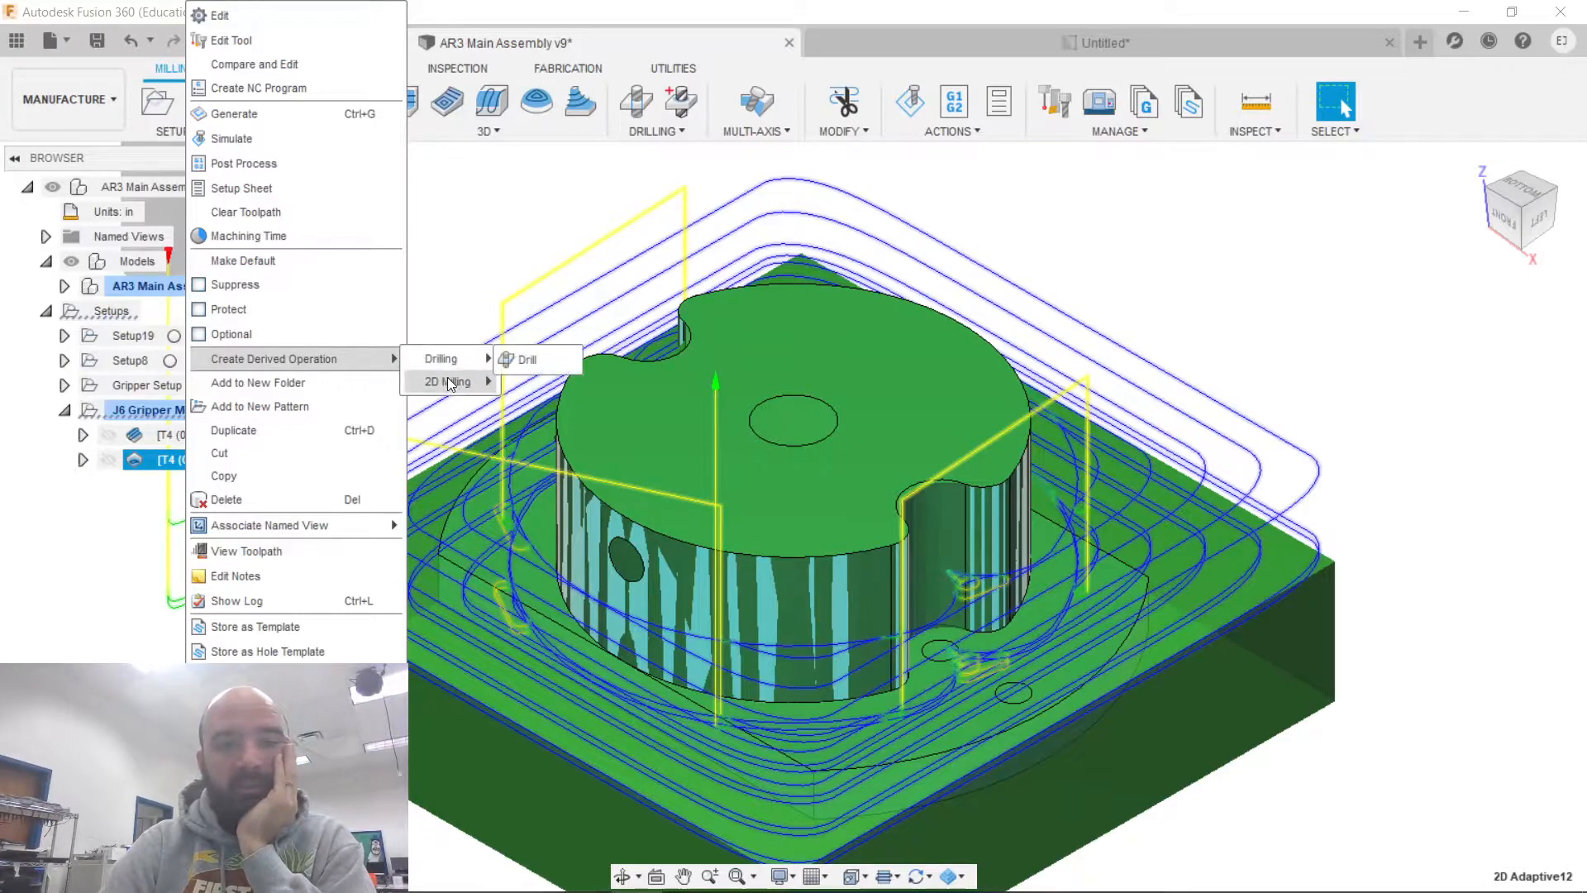
mouse_move(448, 378)
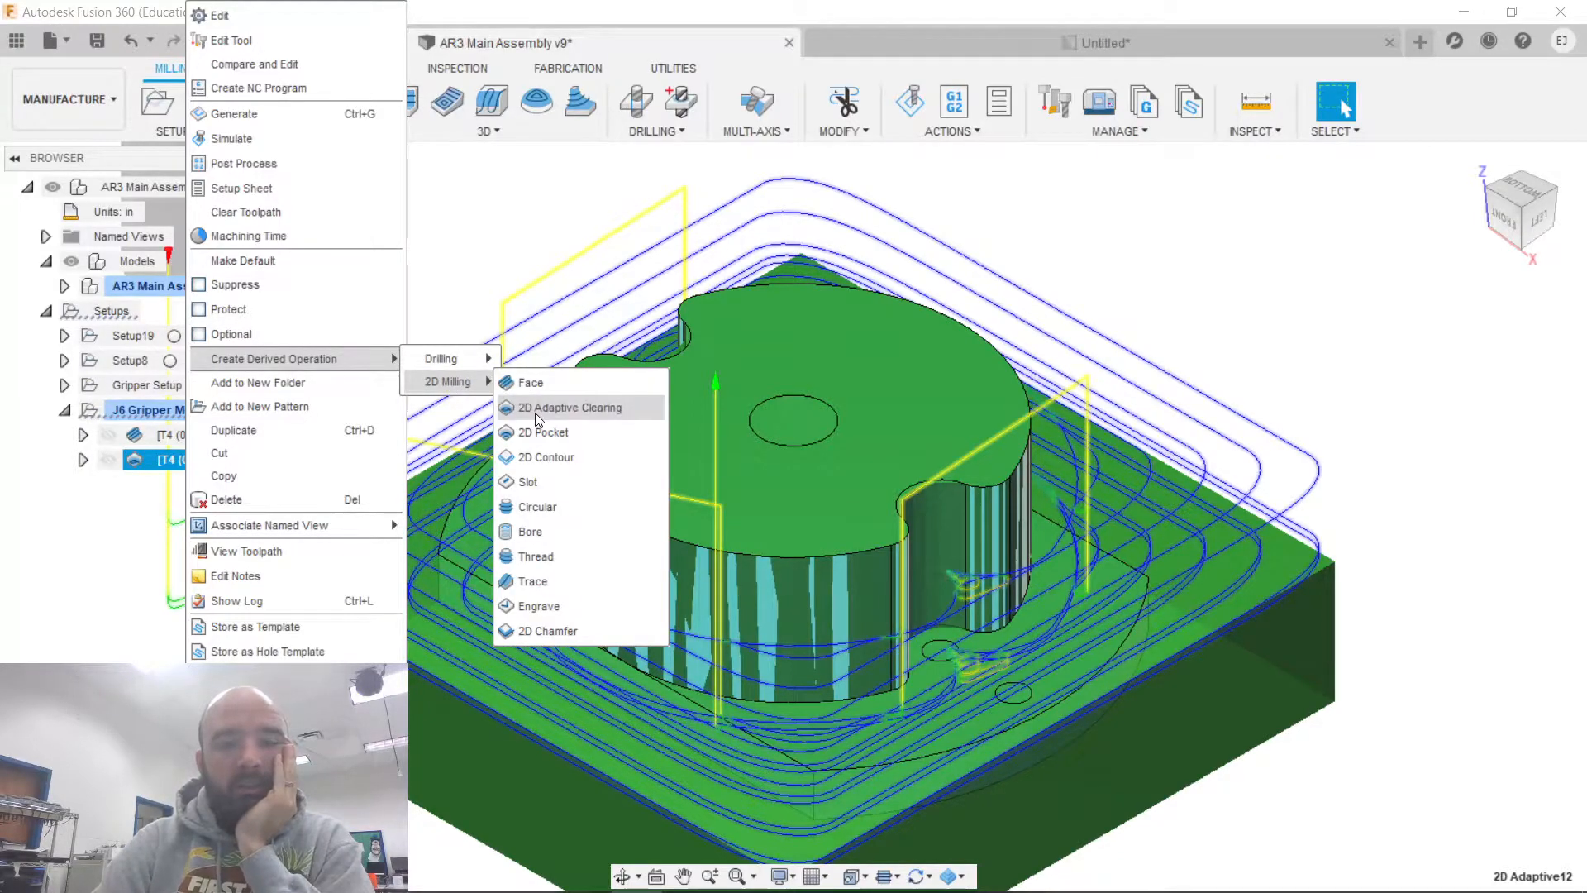
left_click(523, 454)
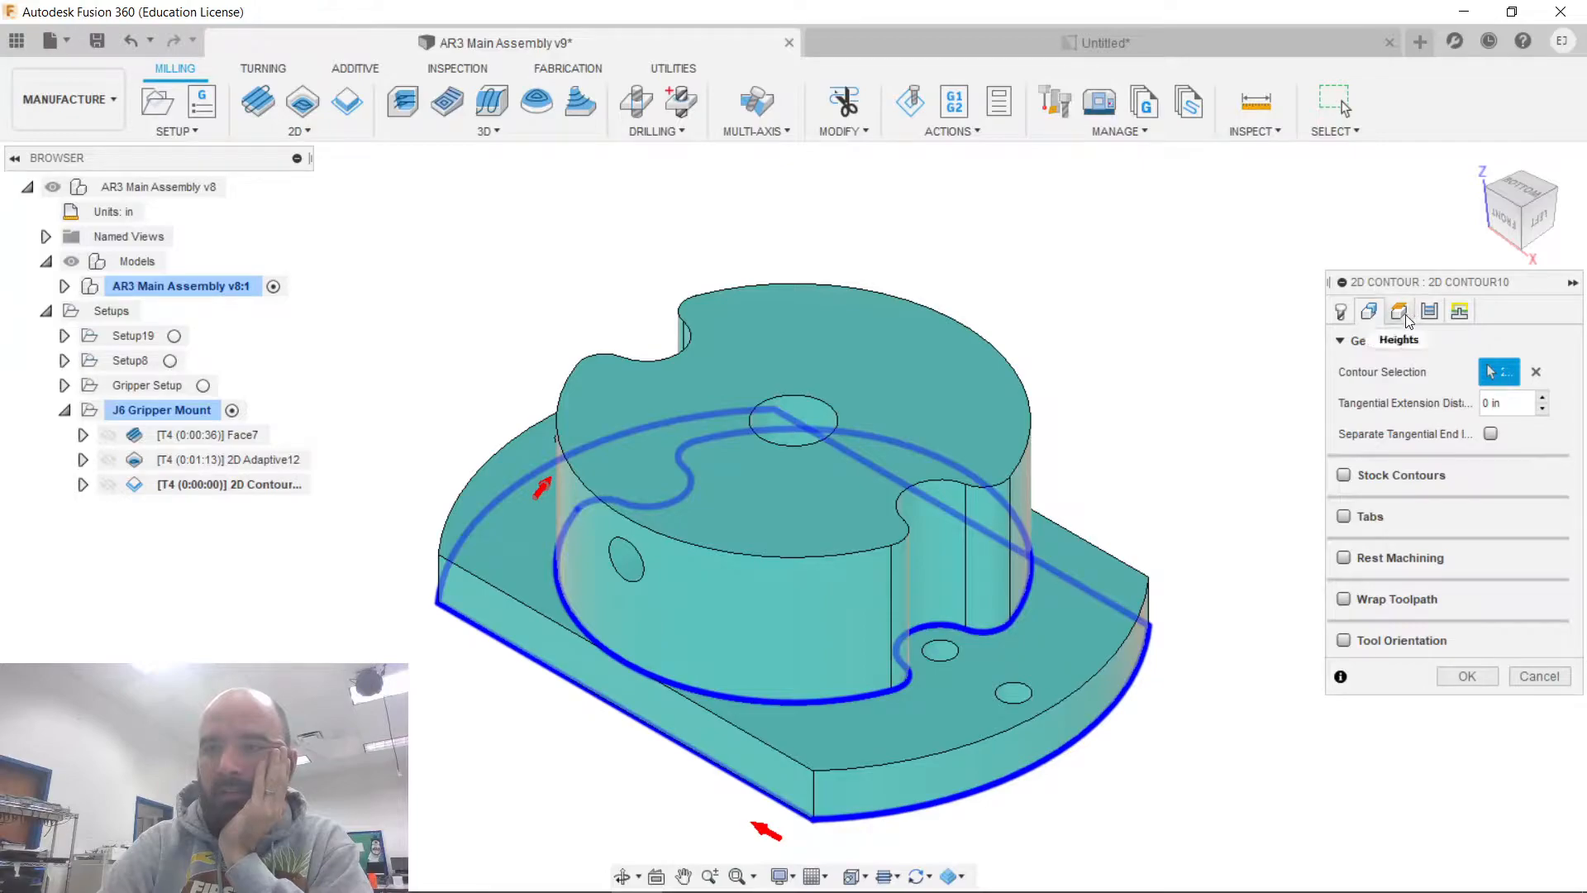
Remove the inherited boss outline from the 2D Contour's contour selection.
left_click(929, 624)
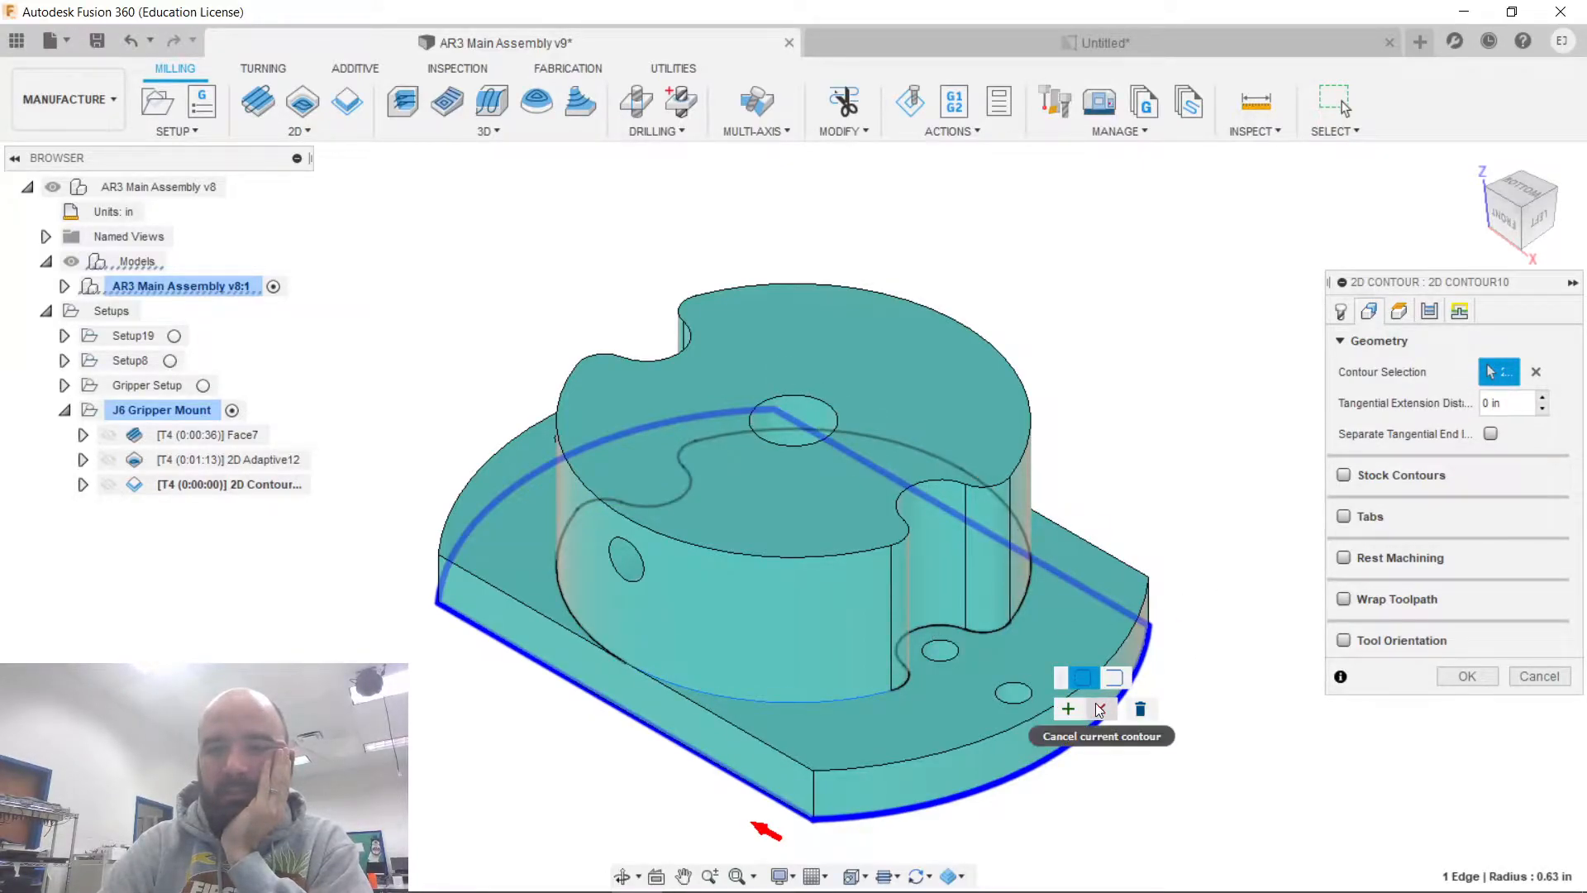
left_click(1098, 709)
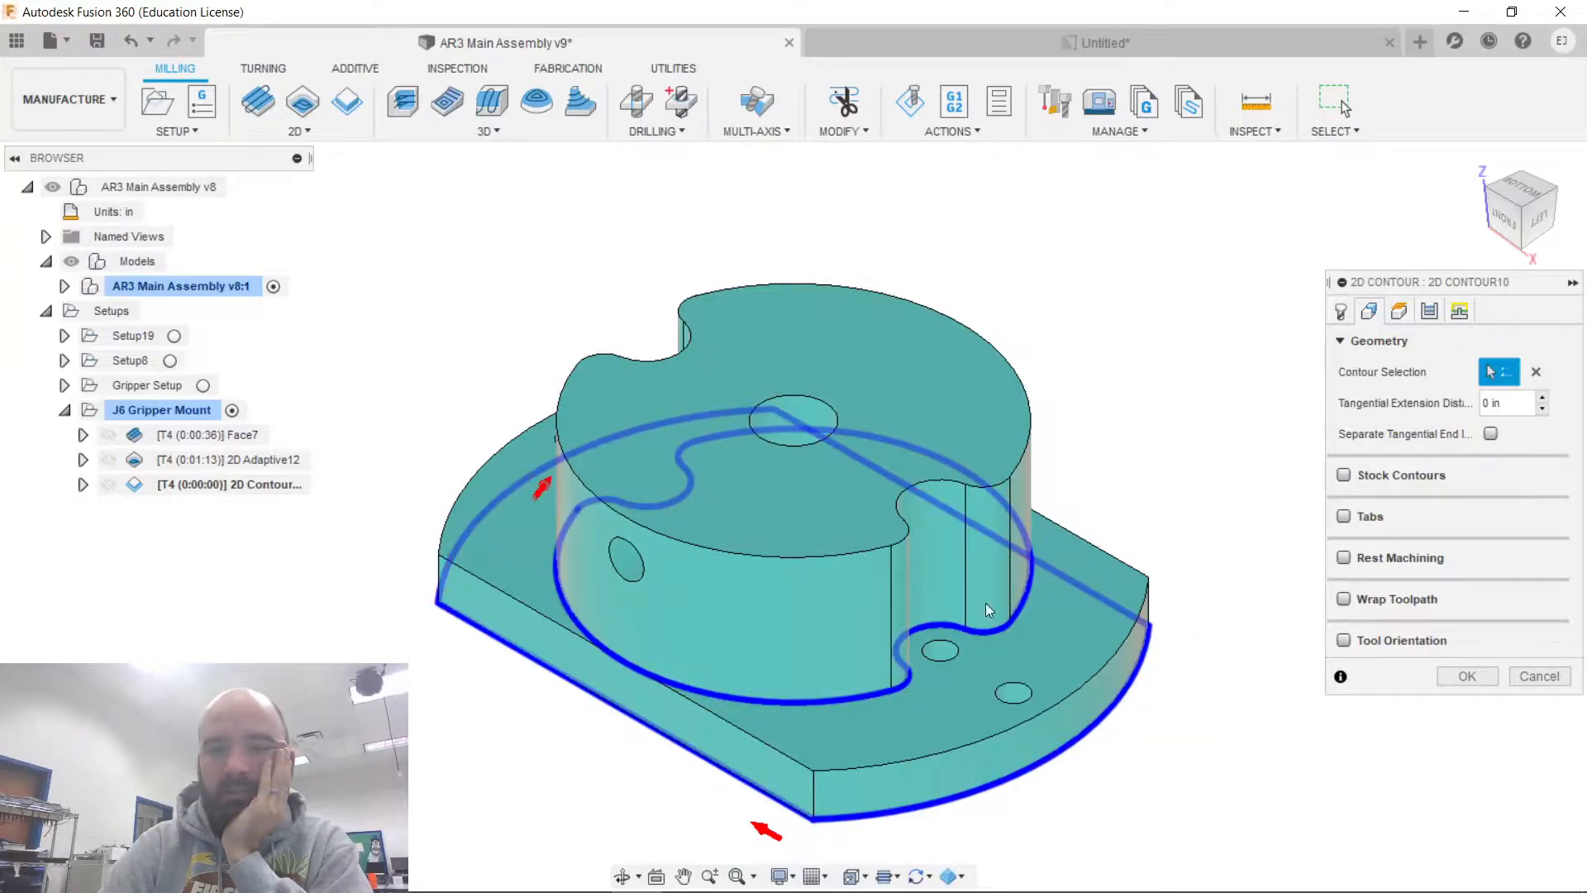
left_click(940, 623)
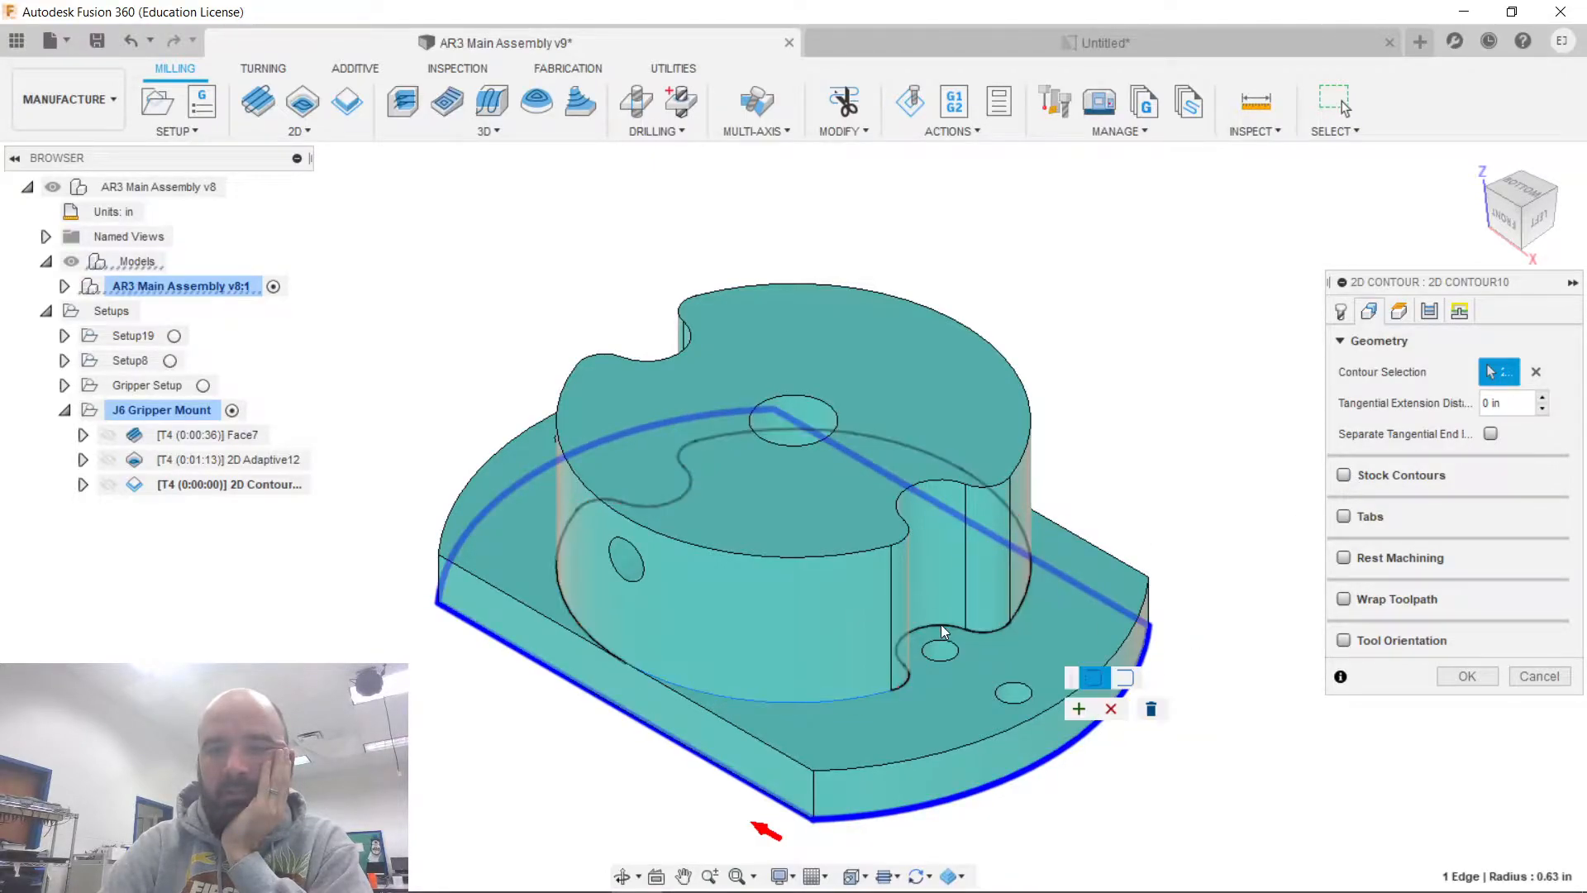
left_click(1152, 709)
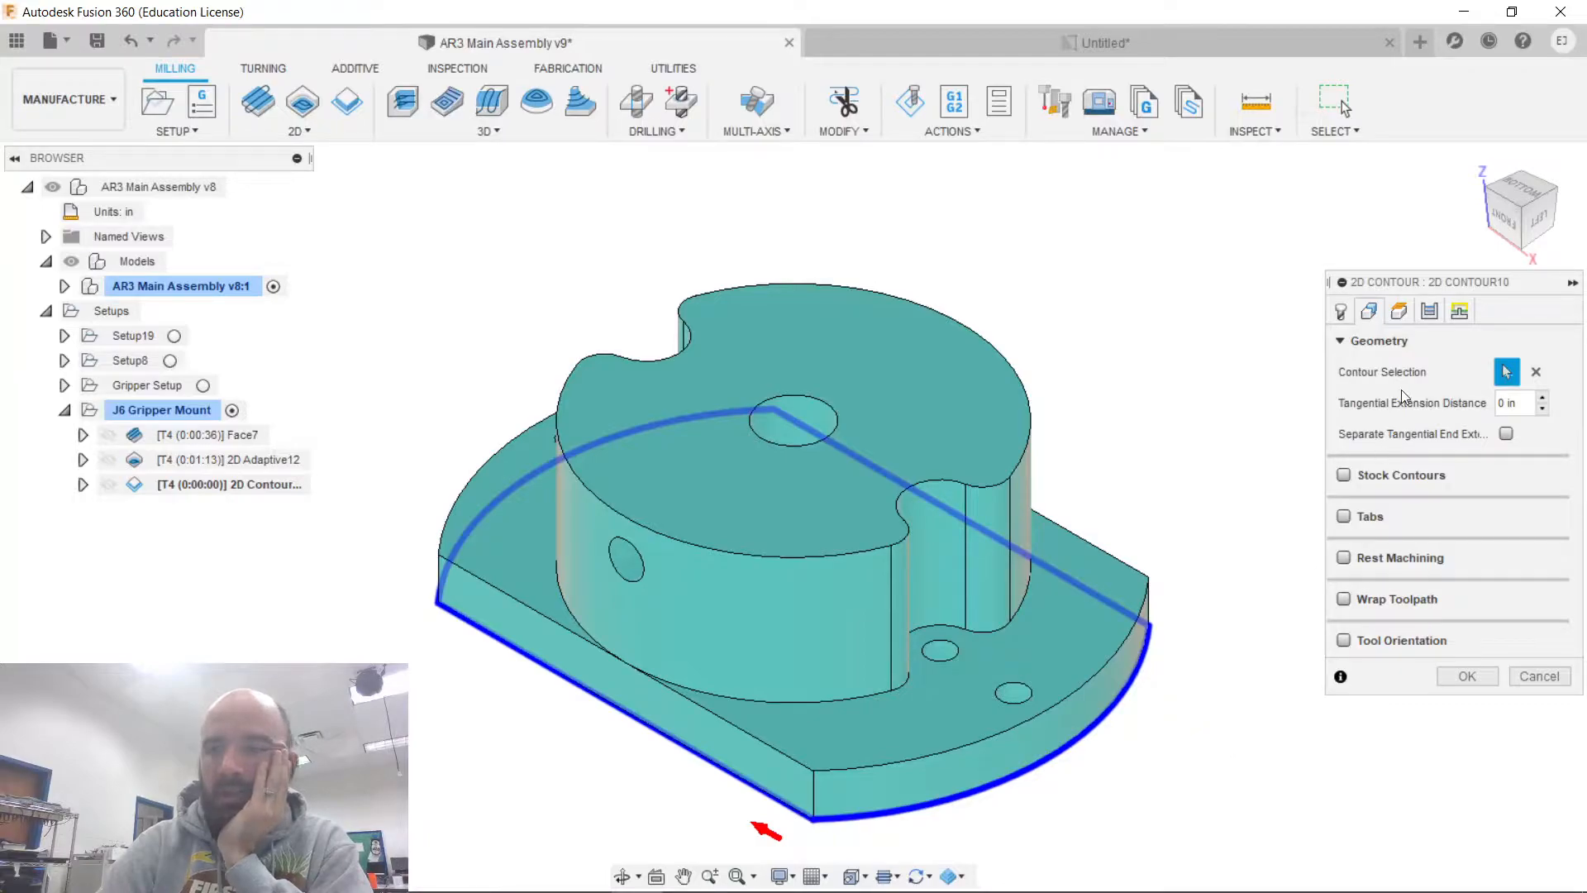
Check the 2D Contour's heights, passes and linking settings, then generate its toolpath and inspect it around the base plate.
left_click(1398, 312)
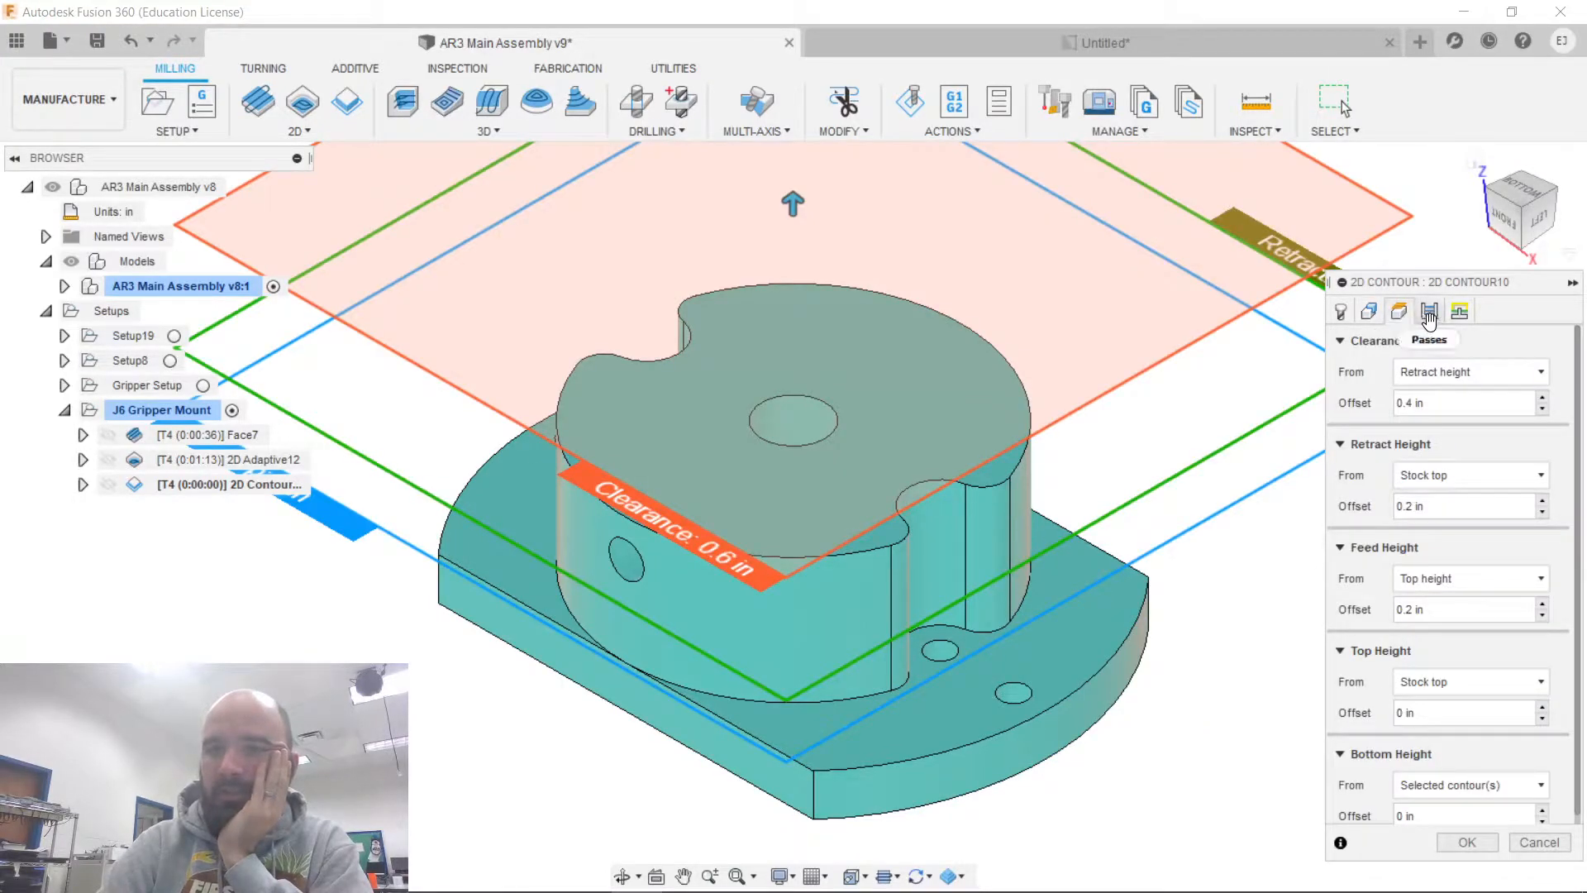
left_click(1428, 314)
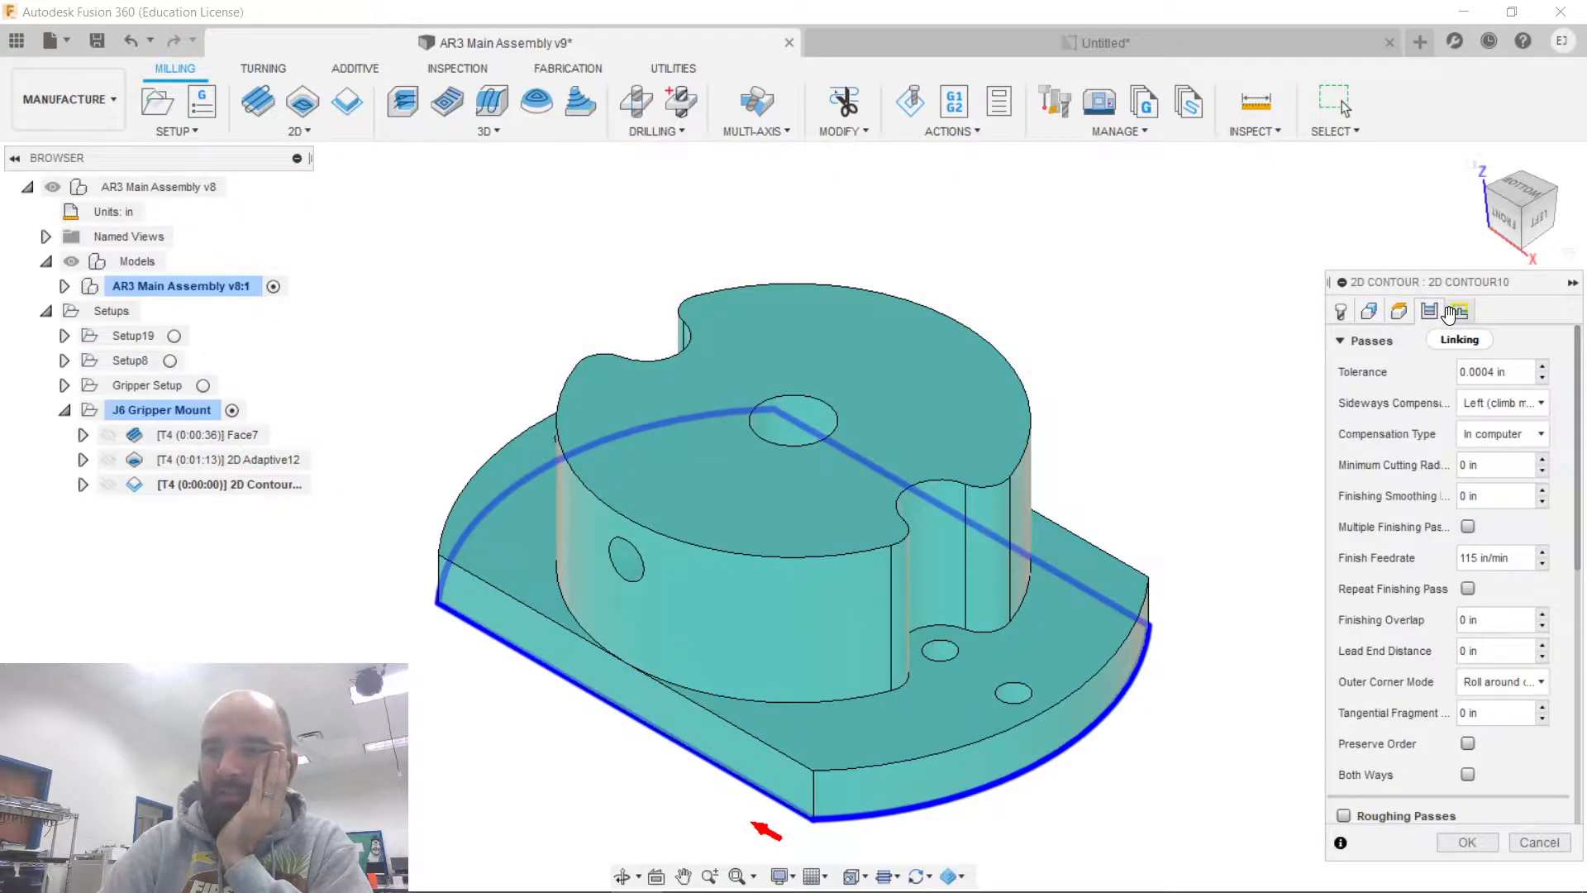
left_click(1450, 312)
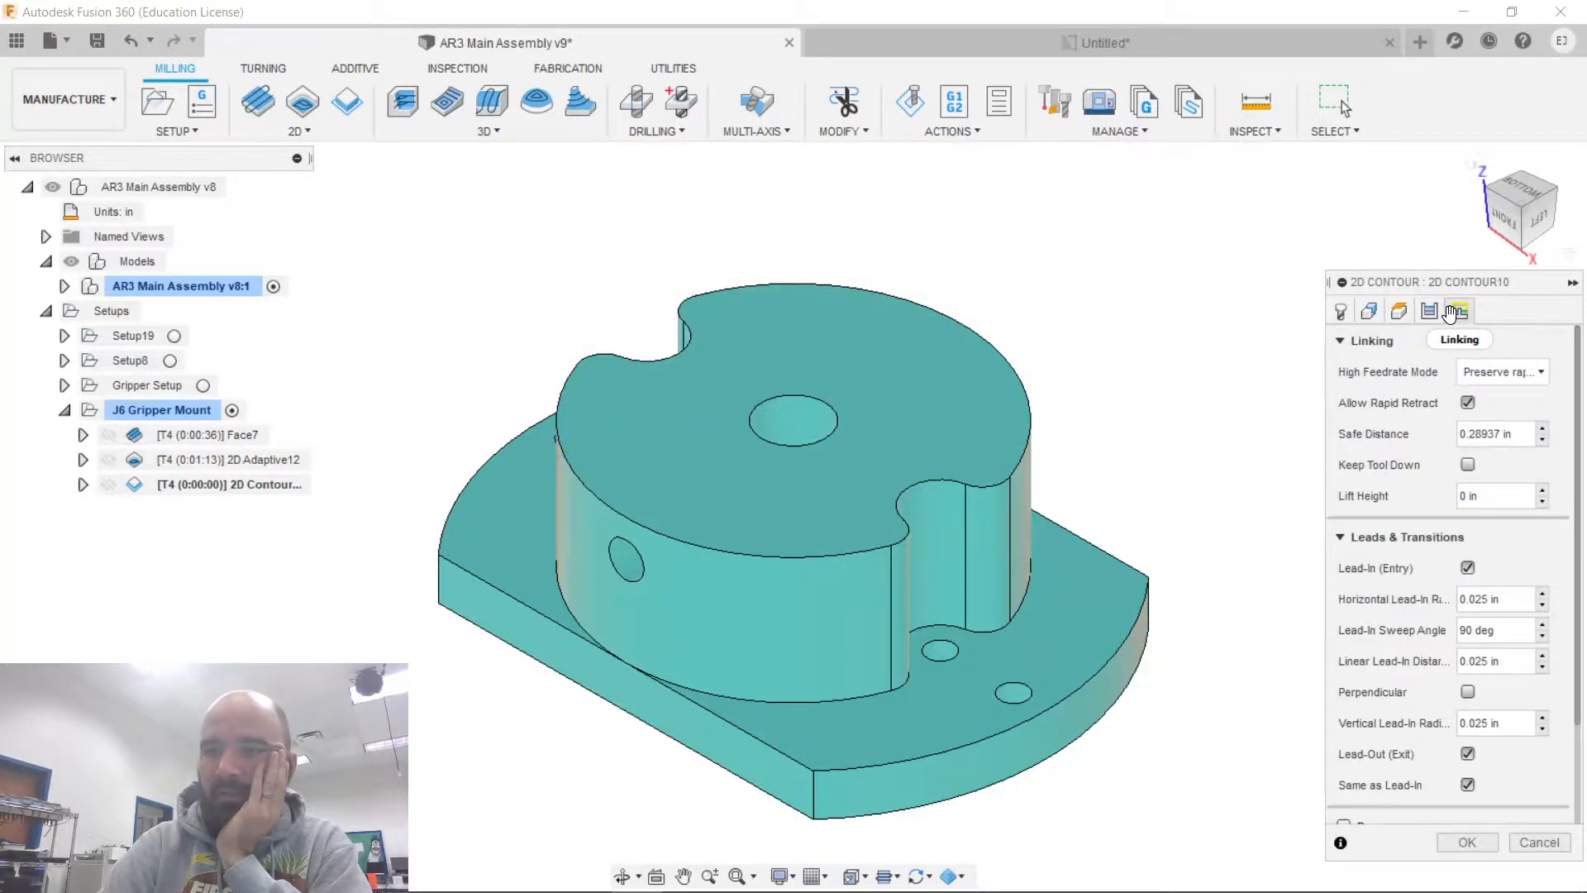
left_click(1467, 841)
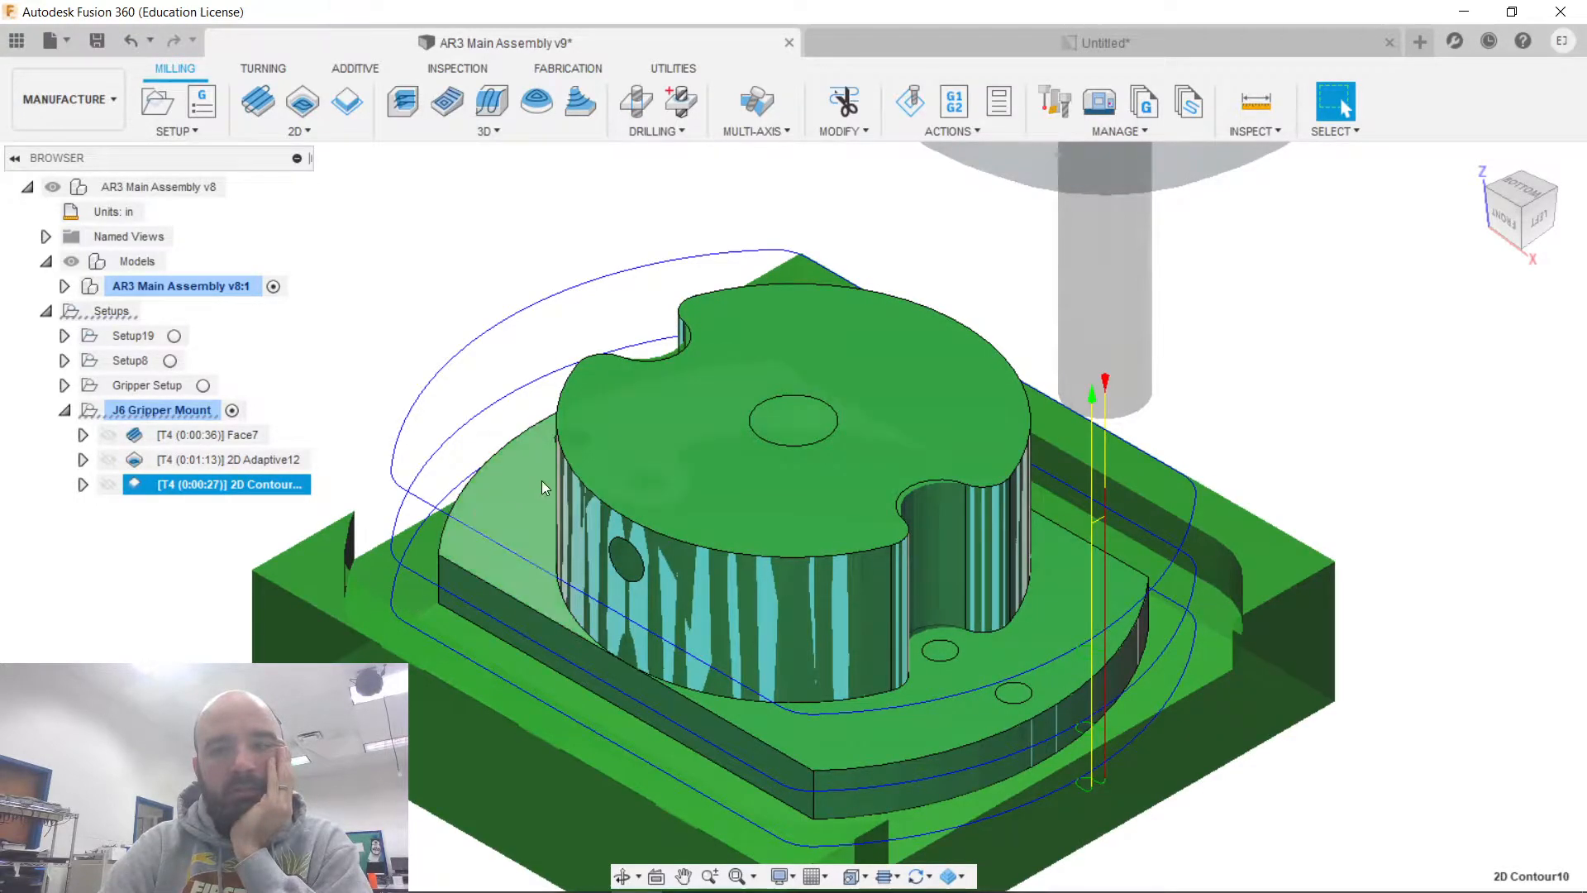
mouse_move(1505, 216)
left_mouse_down()
mouse_move(1459, 174)
mouse_move(1446, 199)
mouse_move(1426, 169)
mouse_move(1380, 232)
mouse_move(1397, 248)
mouse_move(1322, 190)
mouse_move(1347, 195)
mouse_move(1322, 298)
mouse_move(1214, 281)
left_mouse_up()
mouse_move(793, 517)
middle_mouse_down("shift")
mouse_move(714, 547)
mouse_move(621, 552)
mouse_move(714, 488)
mouse_move(768, 413)
mouse_move(773, 326)
mouse_move(767, 401)
middle_mouse_up("shift")
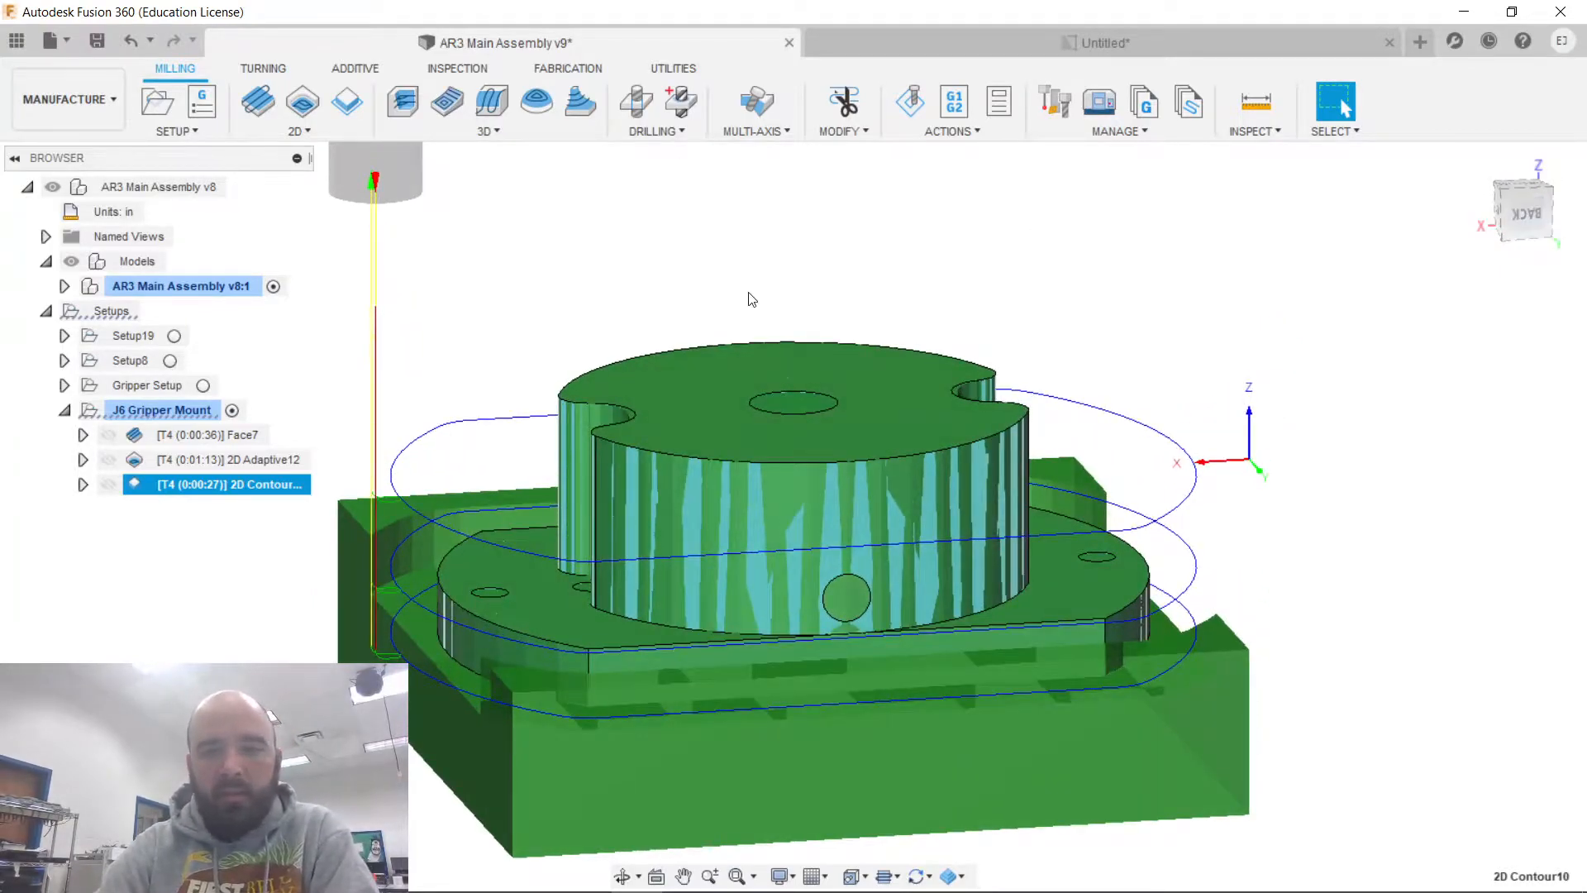
Edit the 2D Contour operation to turn off Multiple Depths and regenerate its toolpath.
double_click(132, 484)
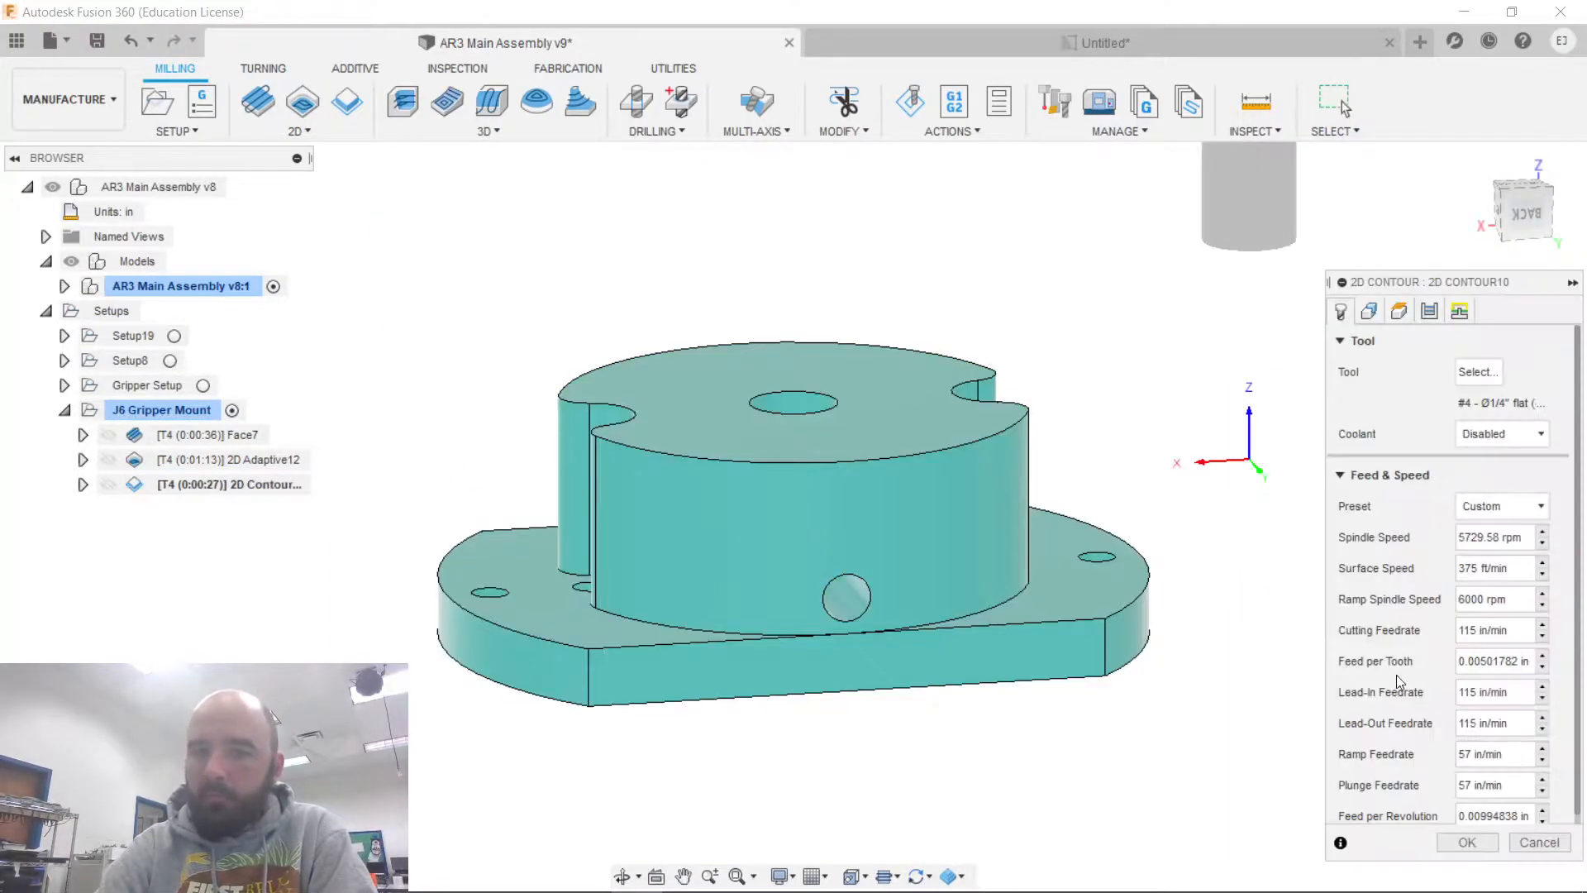
left_click(1429, 311)
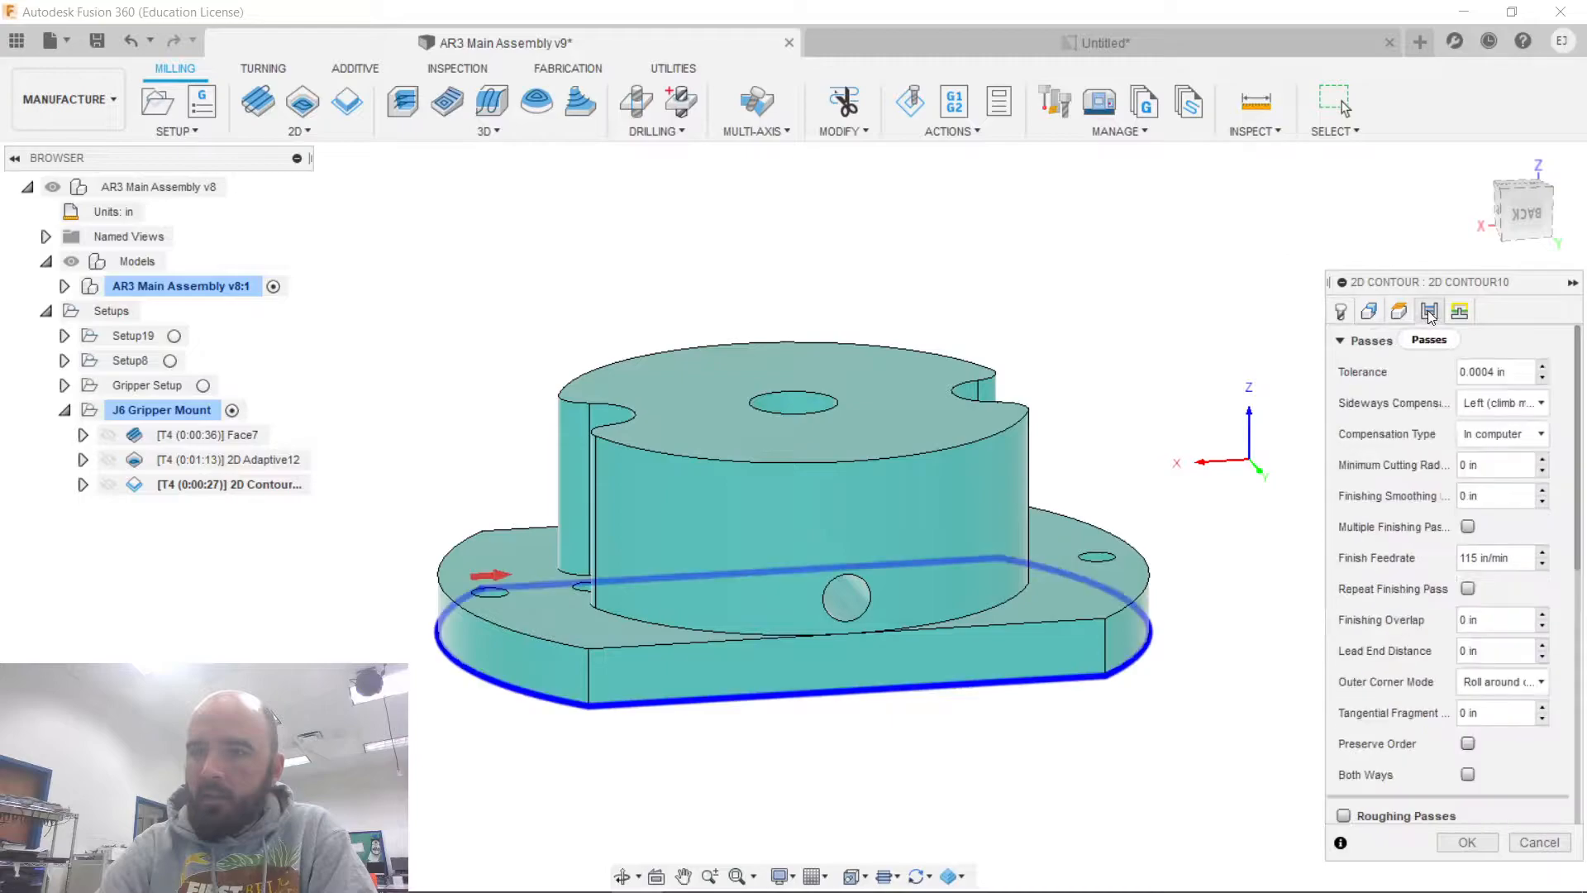
scroll(1409, 545, "down", 5)
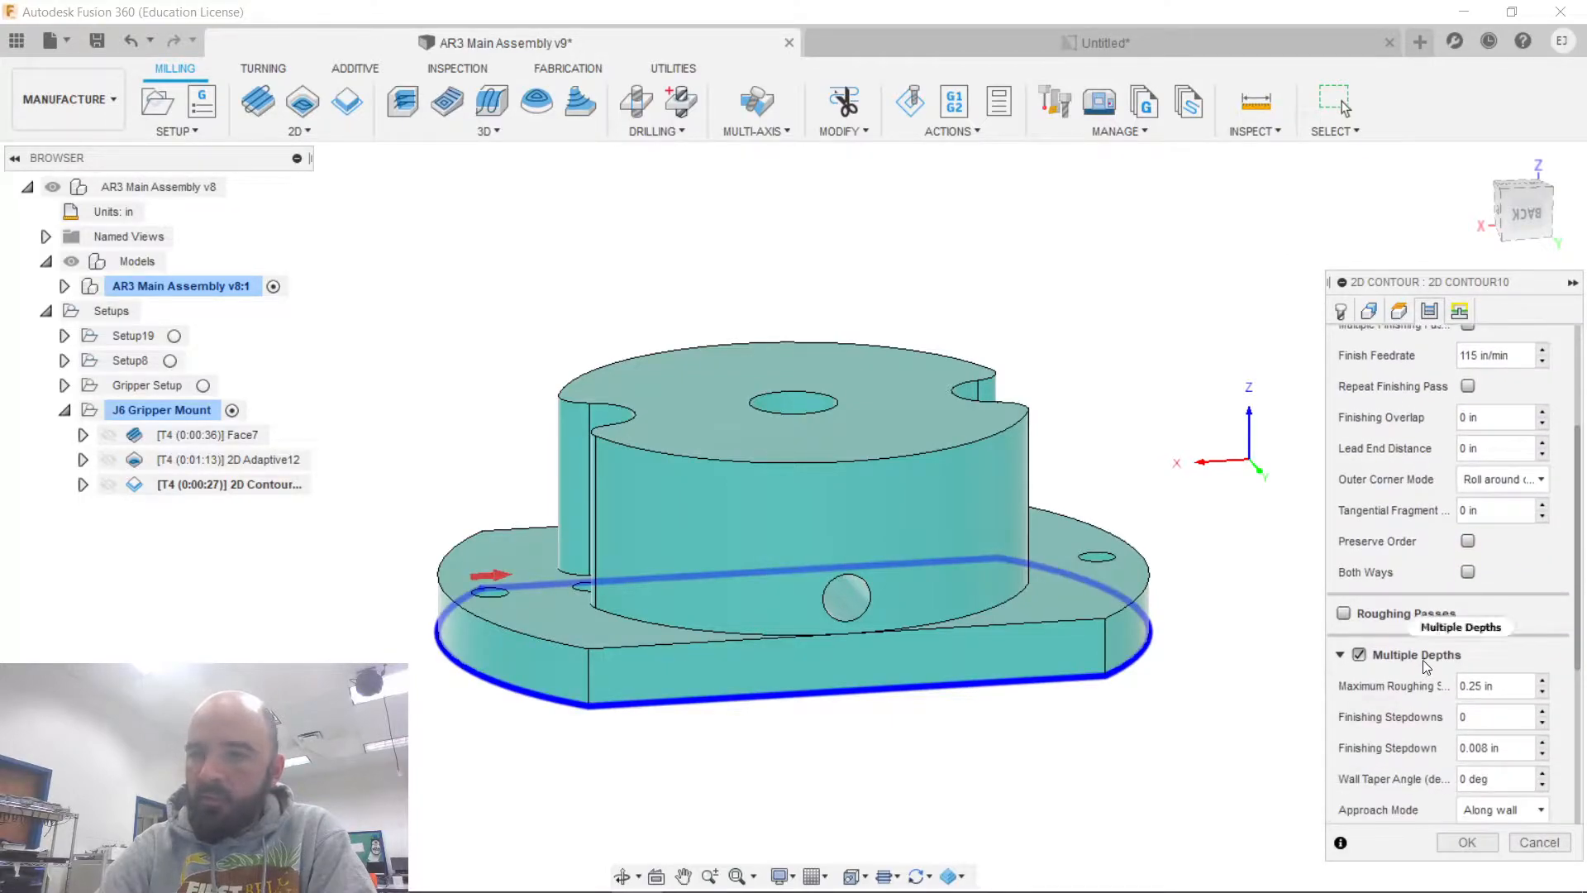
left_click(1358, 654)
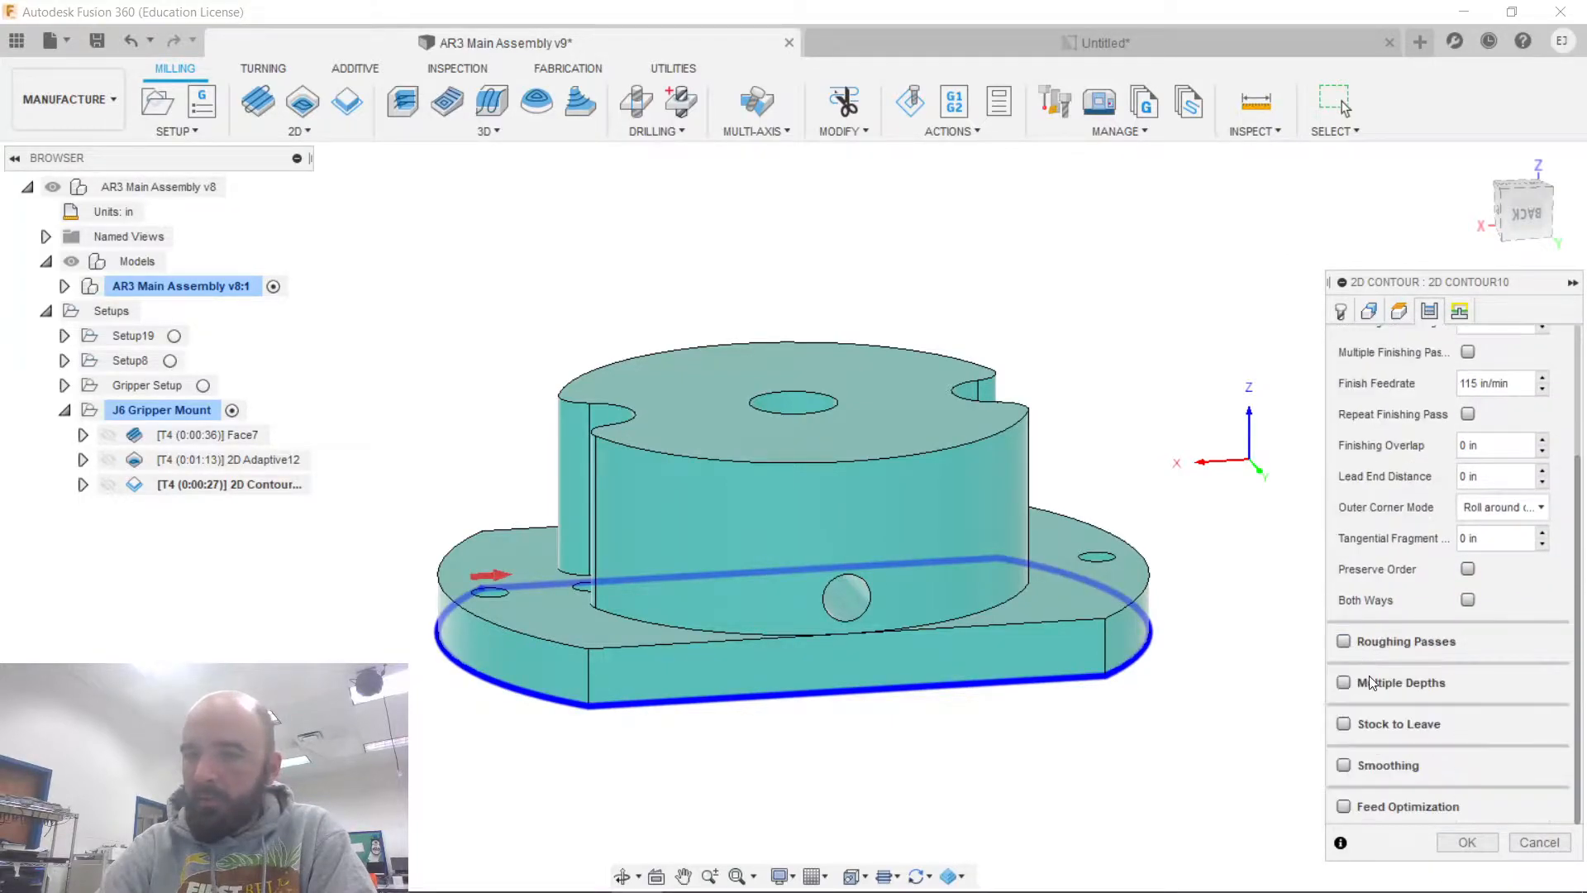
left_click(1465, 841)
middle_click_drag(1240, 727, 493, 529, "shift")
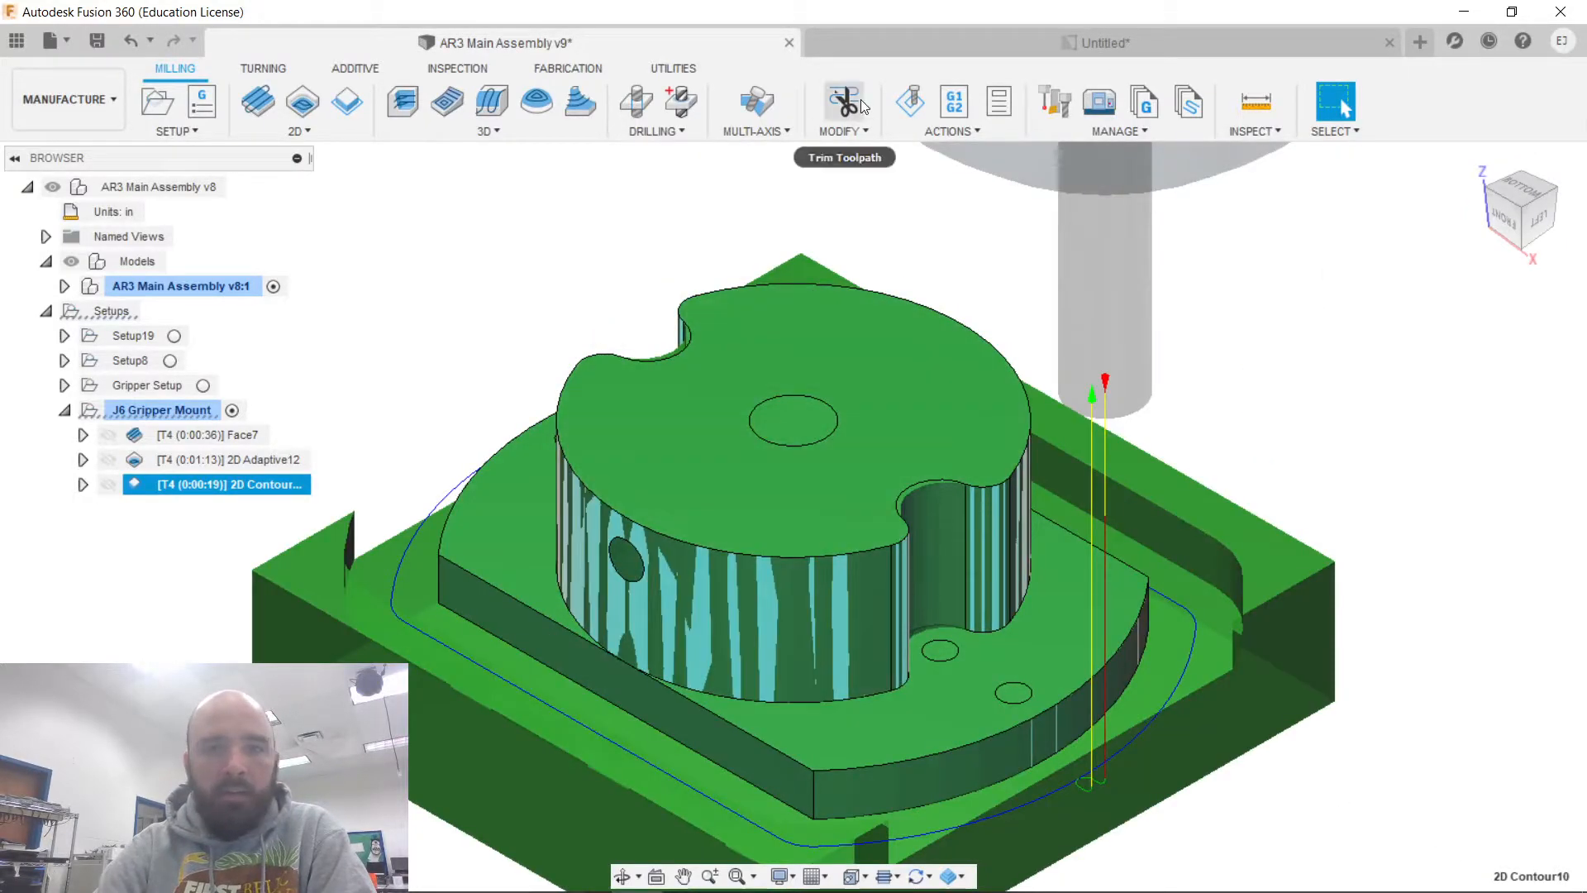
Simulate all J6 Gripper Mount toolpaths to the end, inspect the machined stock around the part, and close the simulation.
left_click(167, 405)
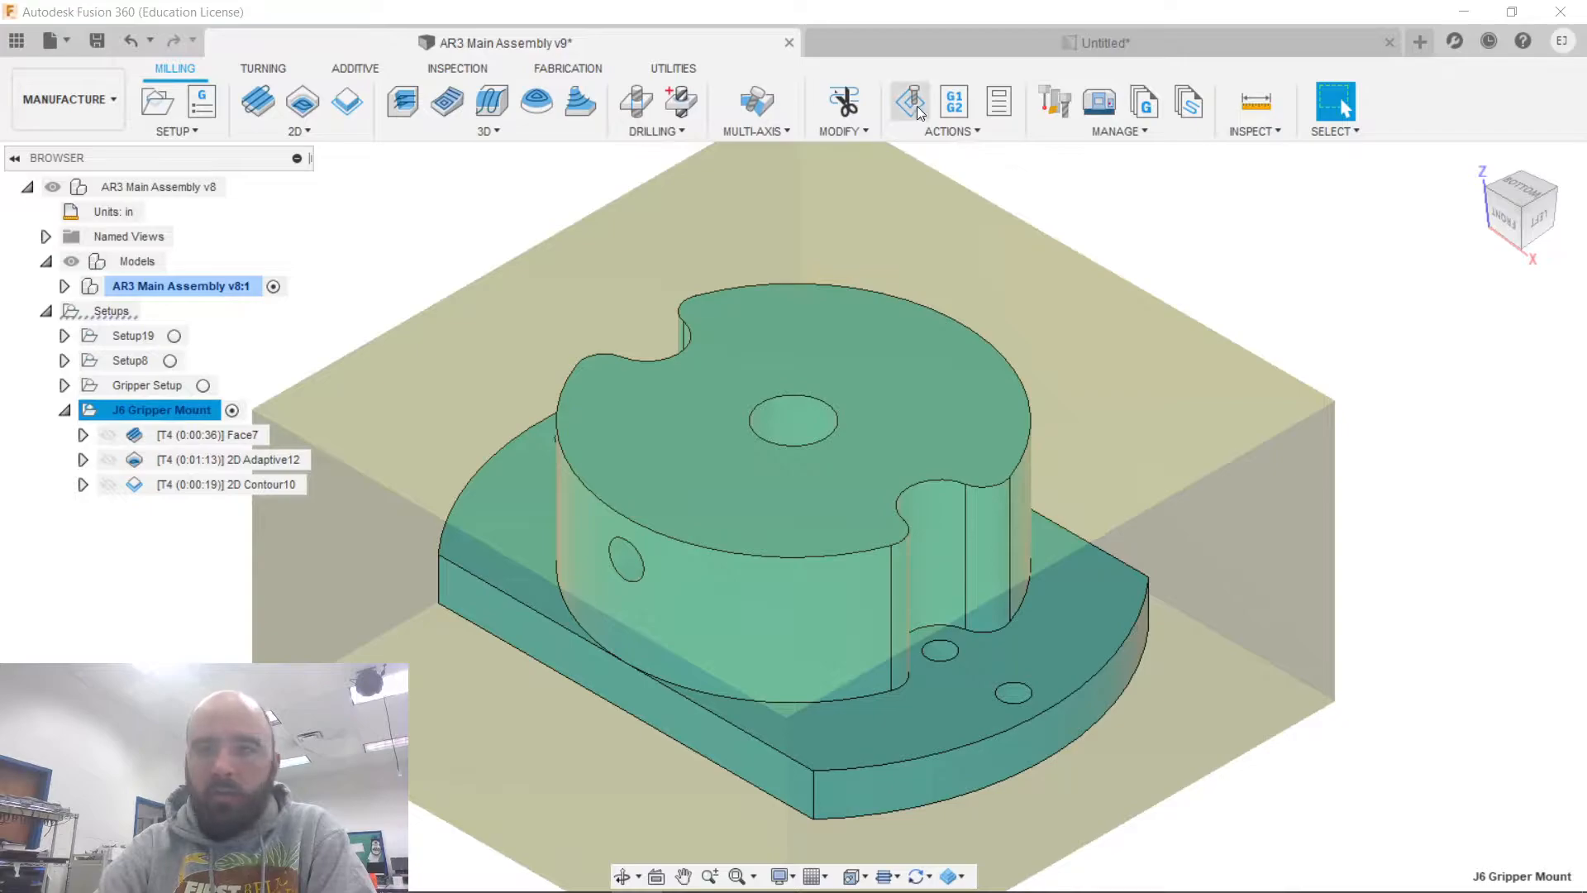
left_click(917, 106)
left_click(793, 795)
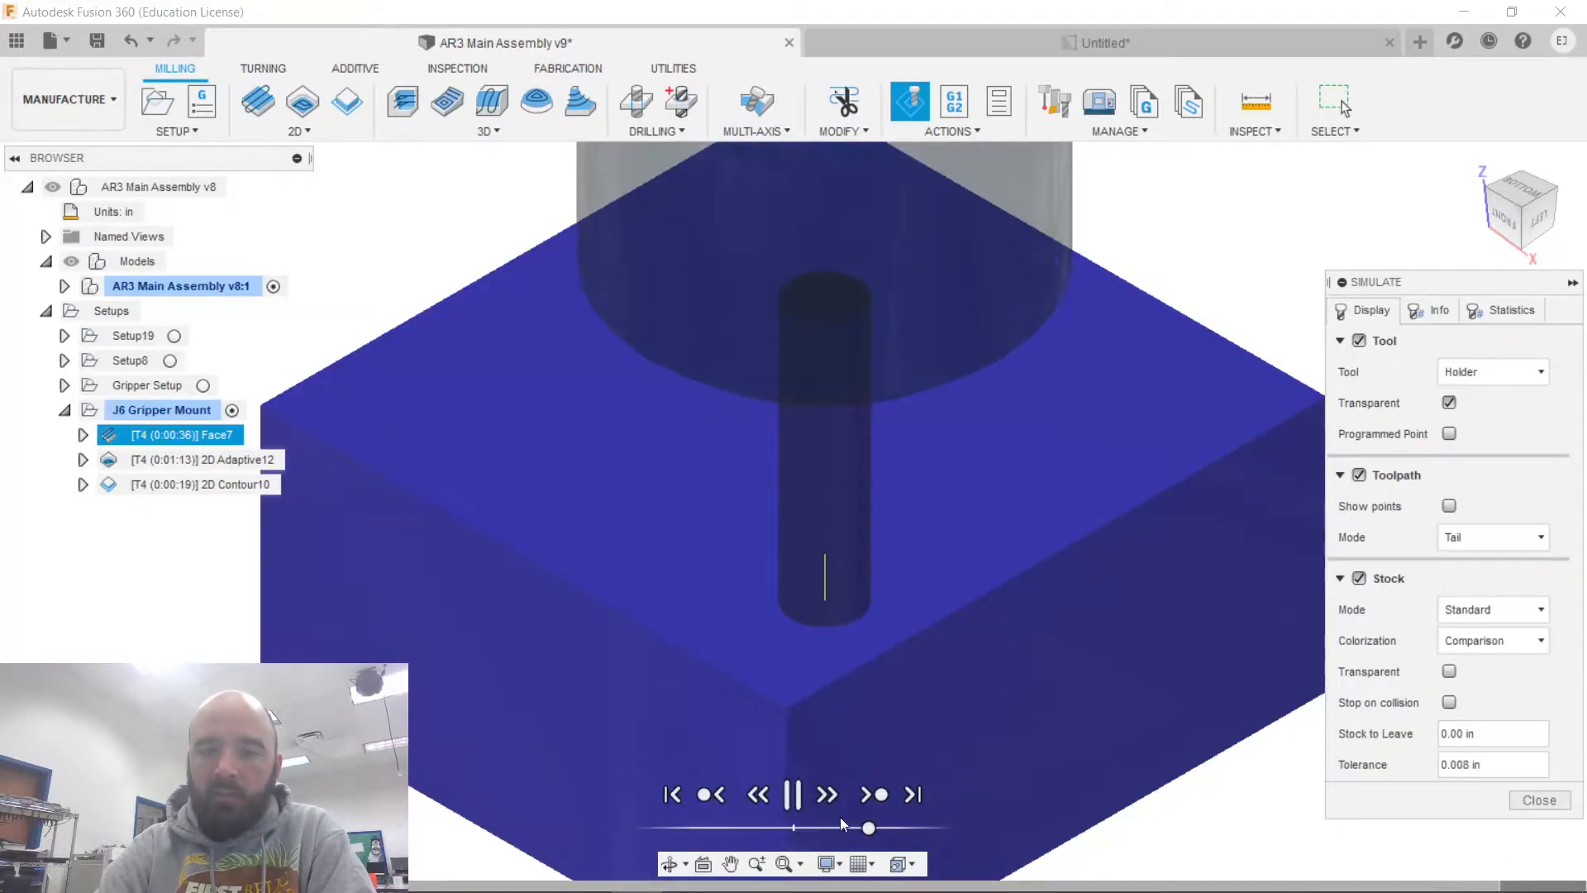
left_click_drag(868, 829, 915, 827)
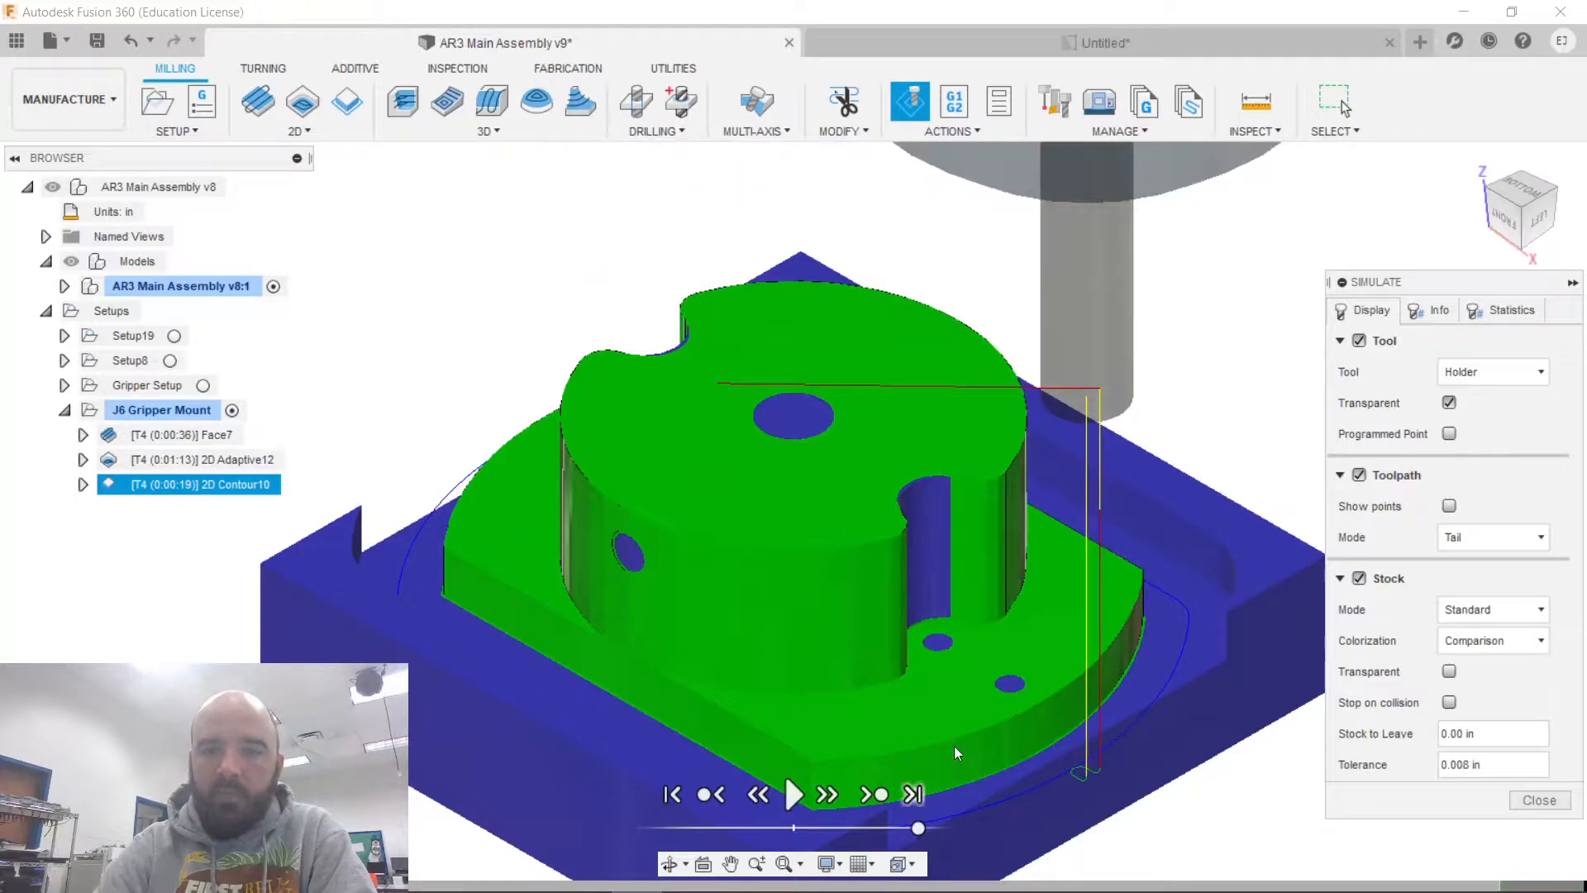
left_click_drag(1519, 216, 1479, 200)
mouse_move(793, 510)
middle_mouse_down("shift")
mouse_move(775, 612)
mouse_move(866, 630)
mouse_move(826, 603)
mouse_move(814, 479)
mouse_move(833, 628)
mouse_move(860, 517)
mouse_move(826, 653)
mouse_move(793, 520)
mouse_move(1074, 529)
mouse_move(1234, 482)
middle_mouse_up("shift")
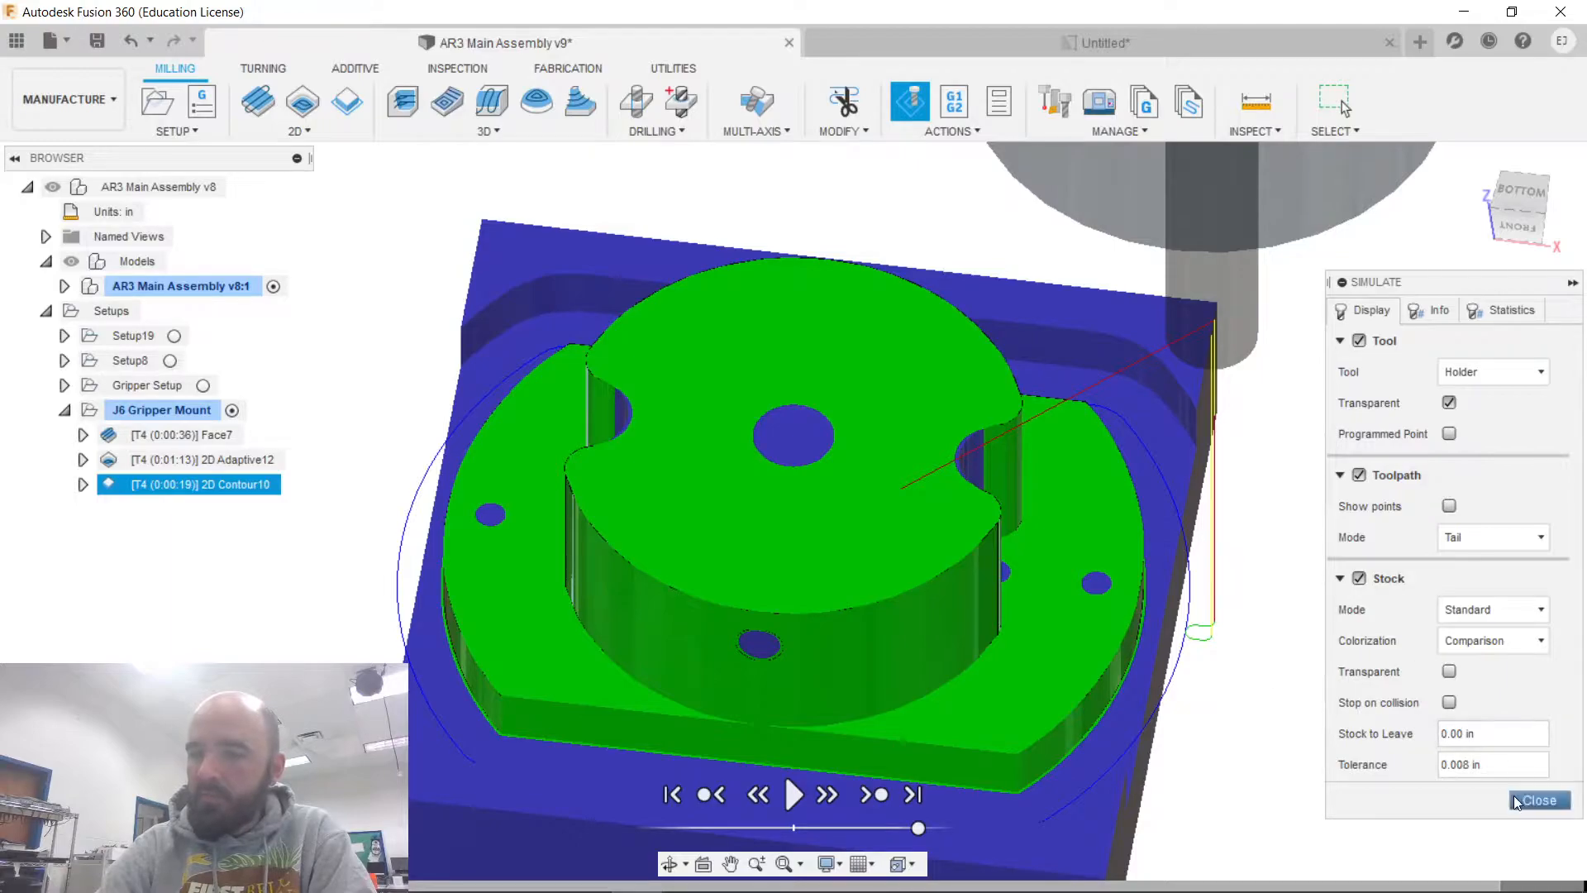
left_click(1539, 799)
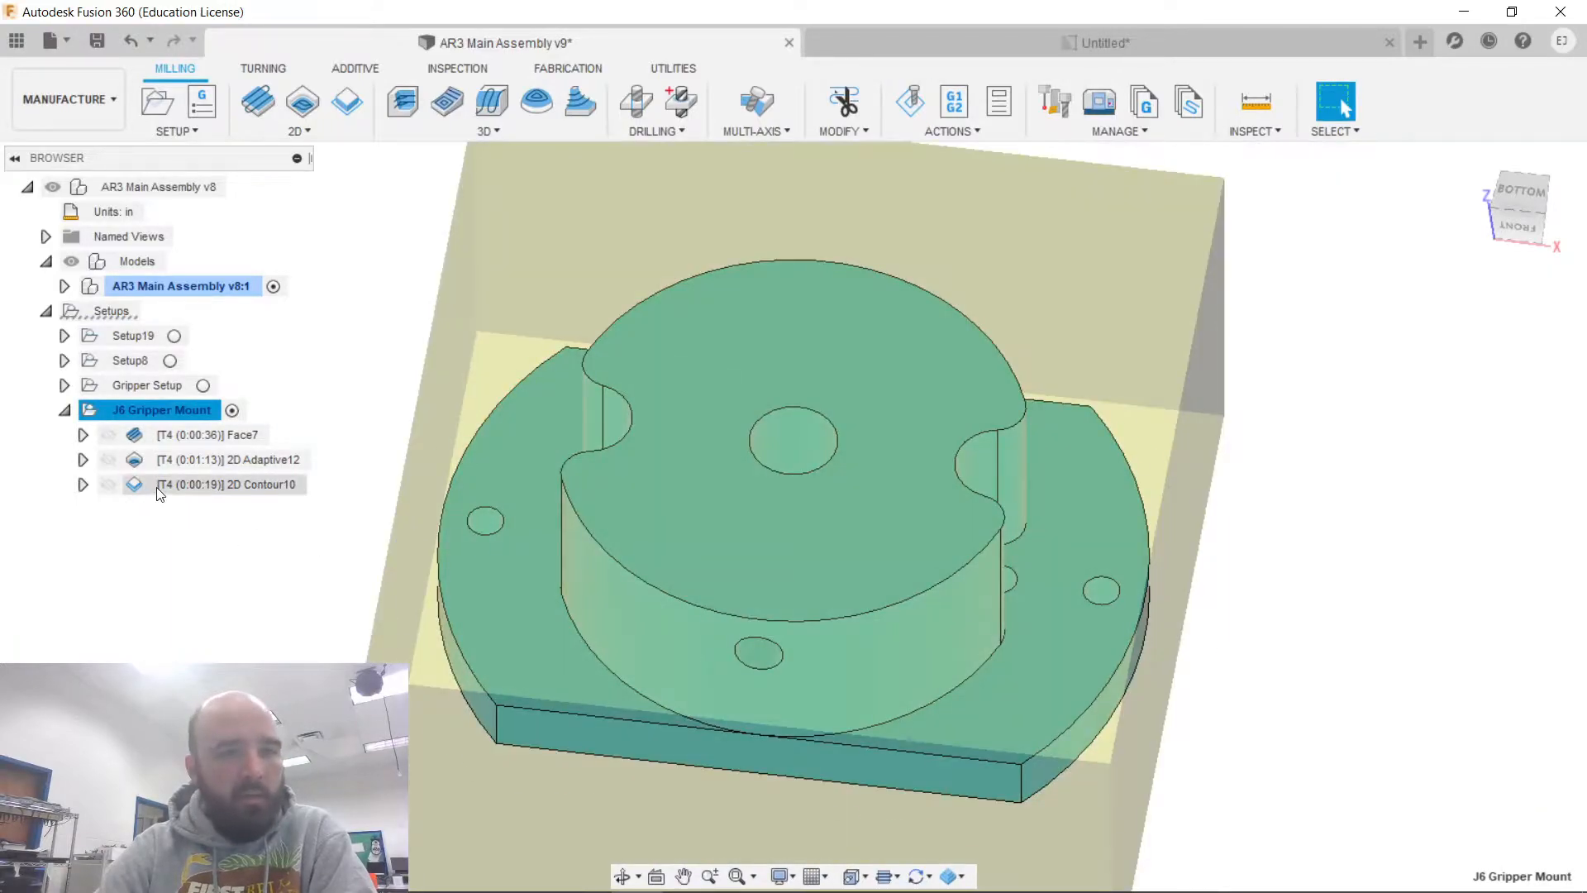
Review the 2D Contour operation's heights and passes, including the Stock to Leave option, and accept the existing settings.
double_click(156, 485)
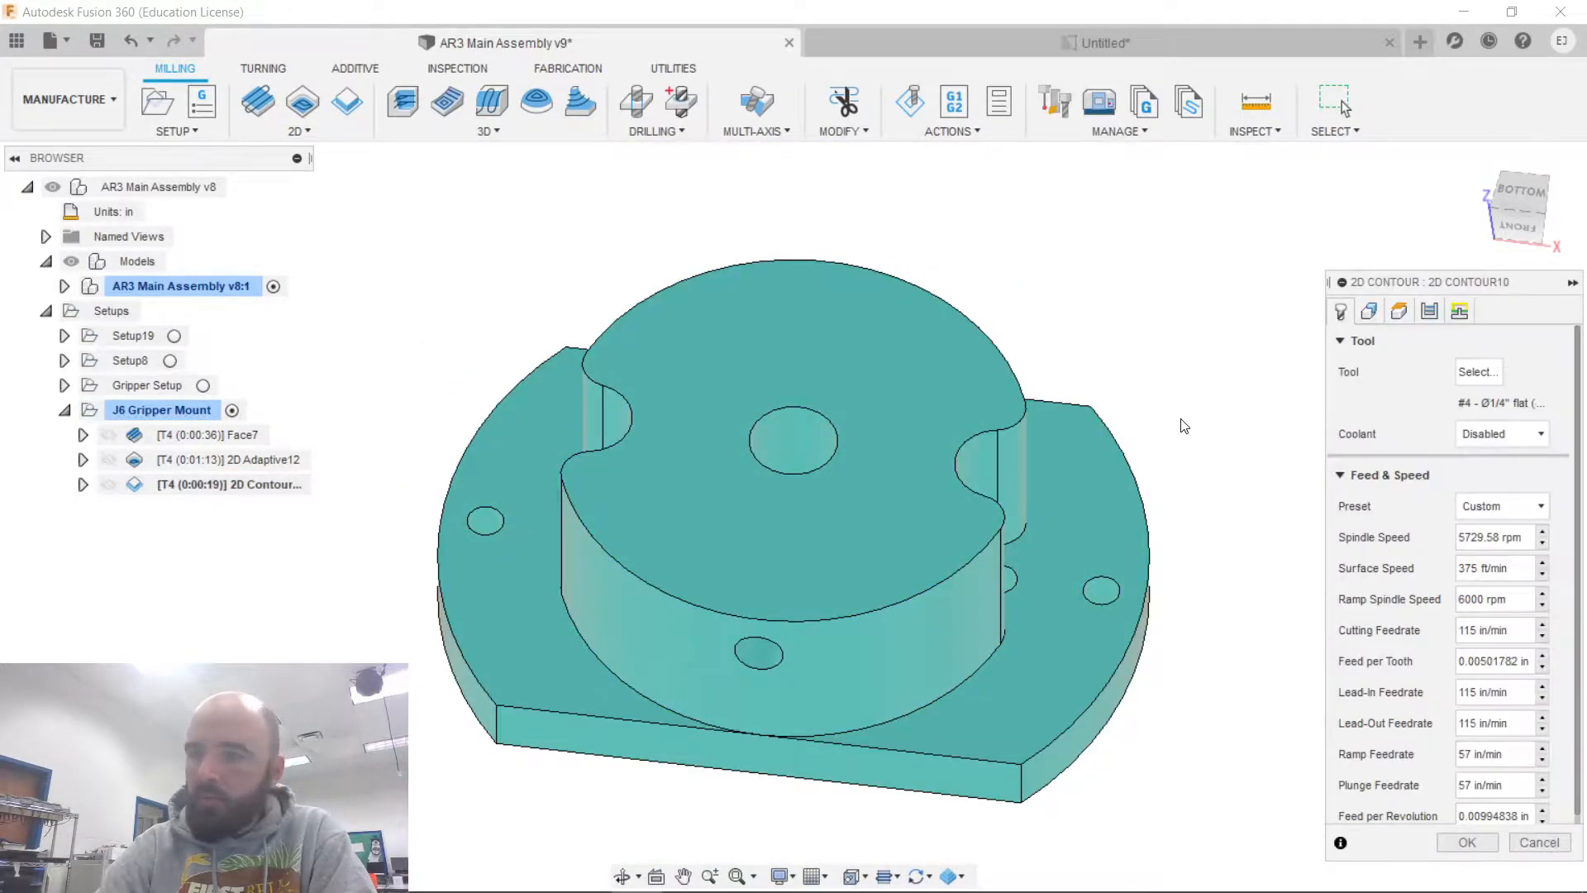
left_click(1398, 311)
left_click(1429, 311)
scroll(1384, 630, "down", 3)
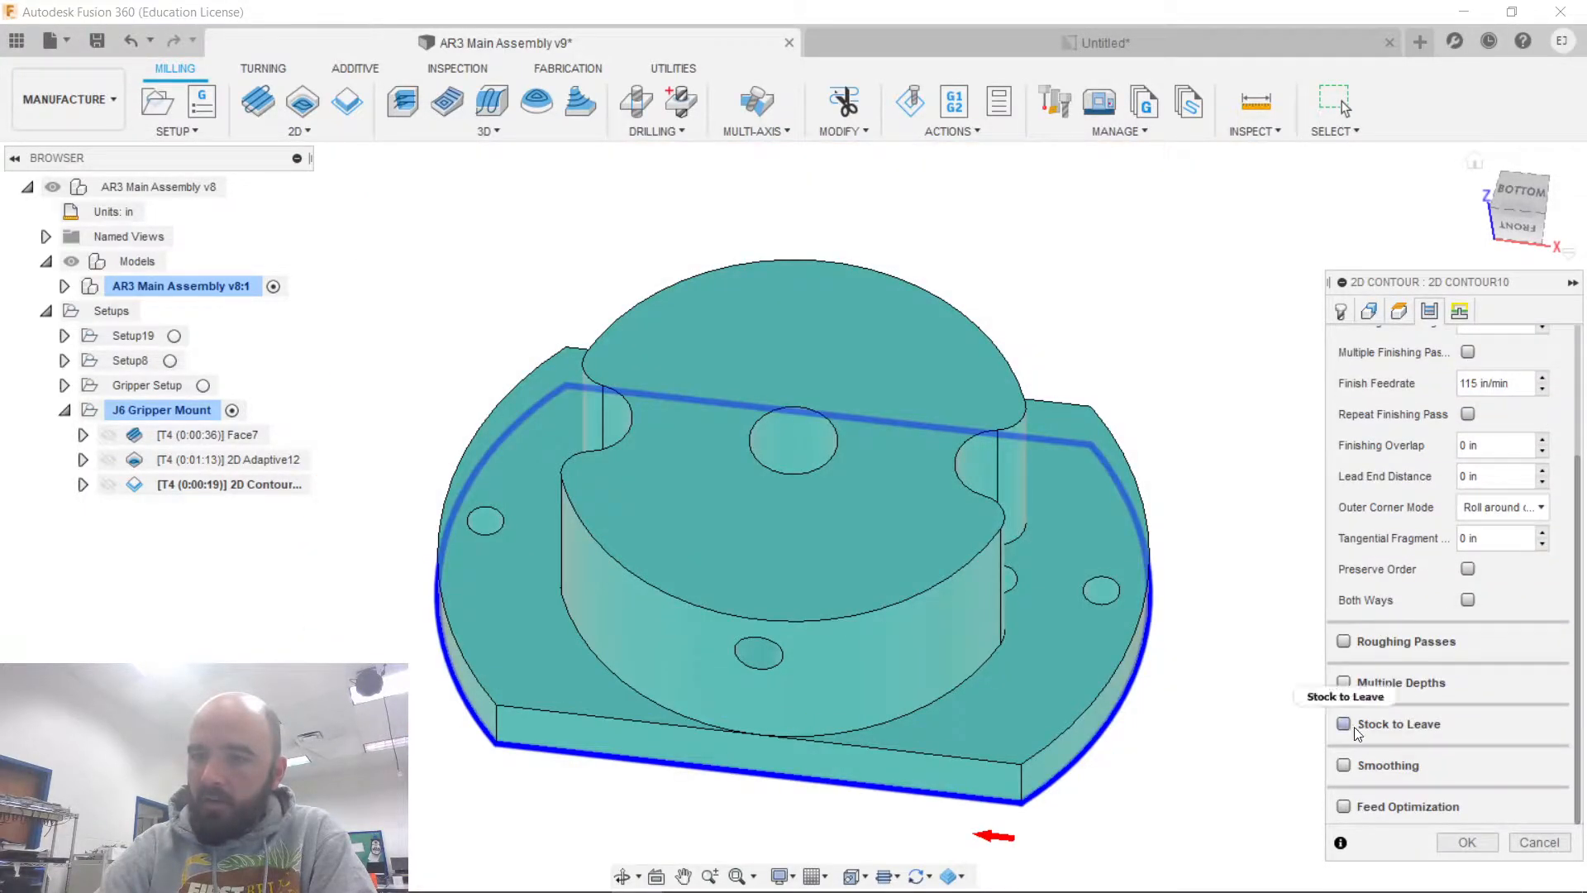
scroll(1425, 383, "up", 3)
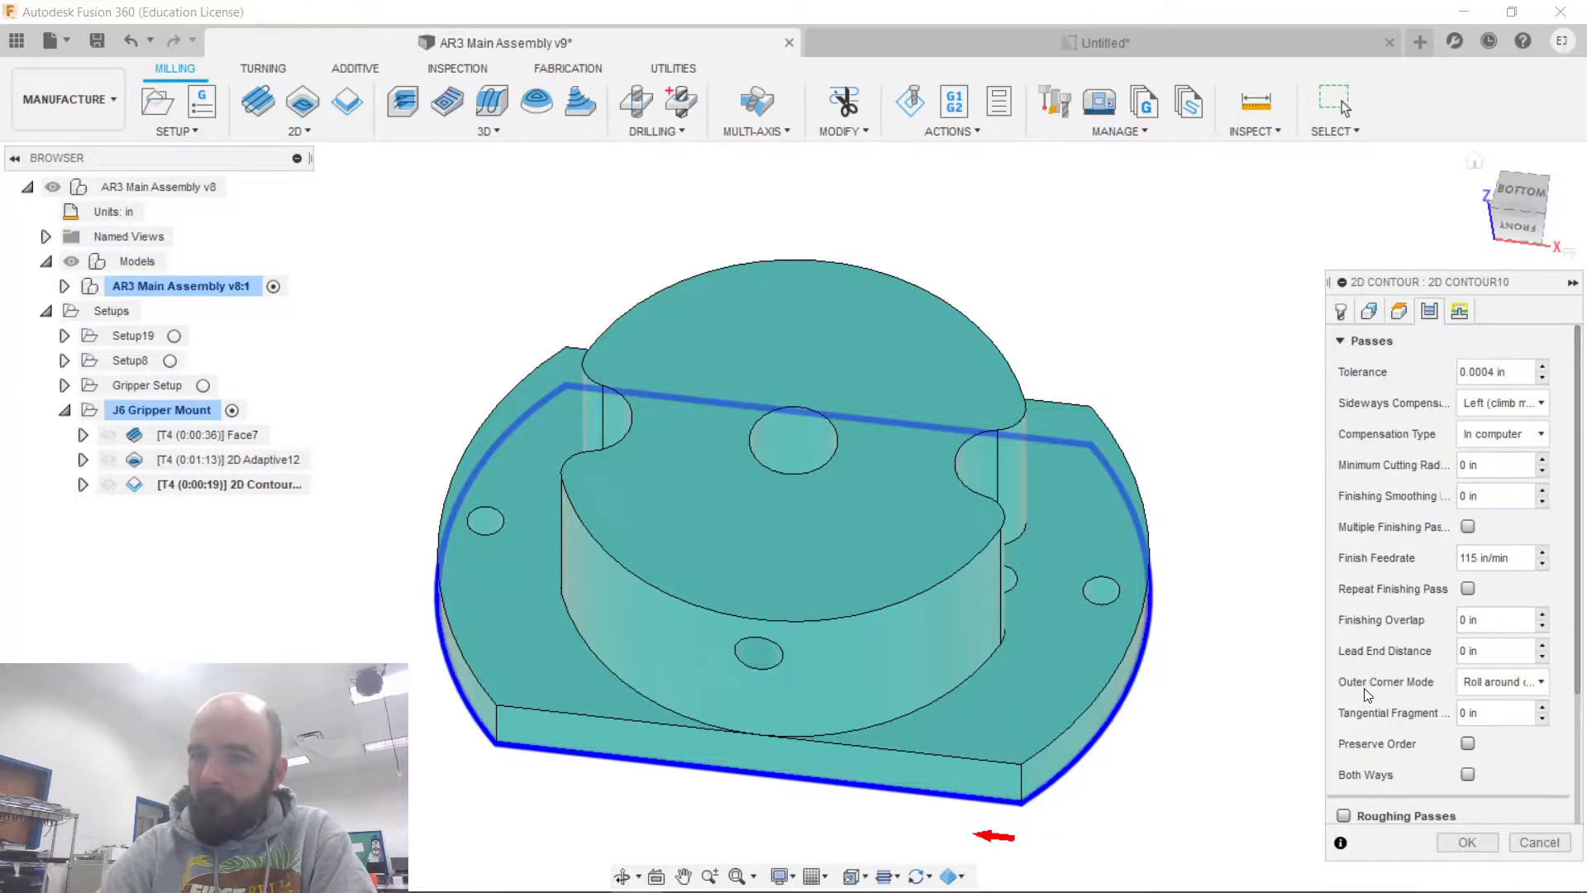
left_click(1464, 838)
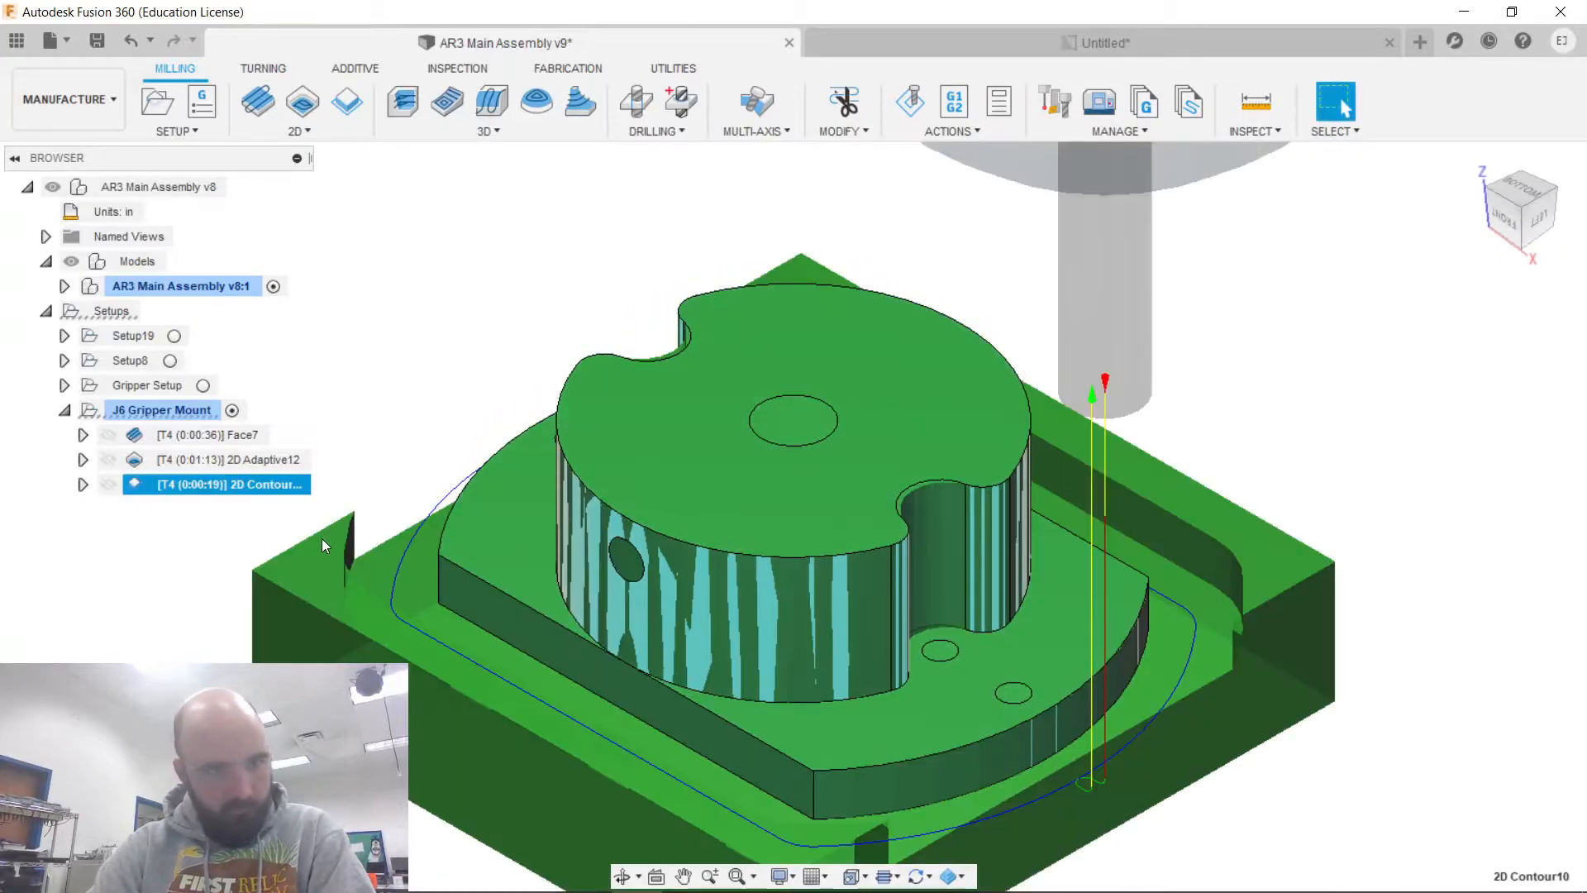
Try Rest Machining with a 0.25 in tool diameter in the 2D Adaptive's geometry settings, and cancel the edit.
double_click(175, 458)
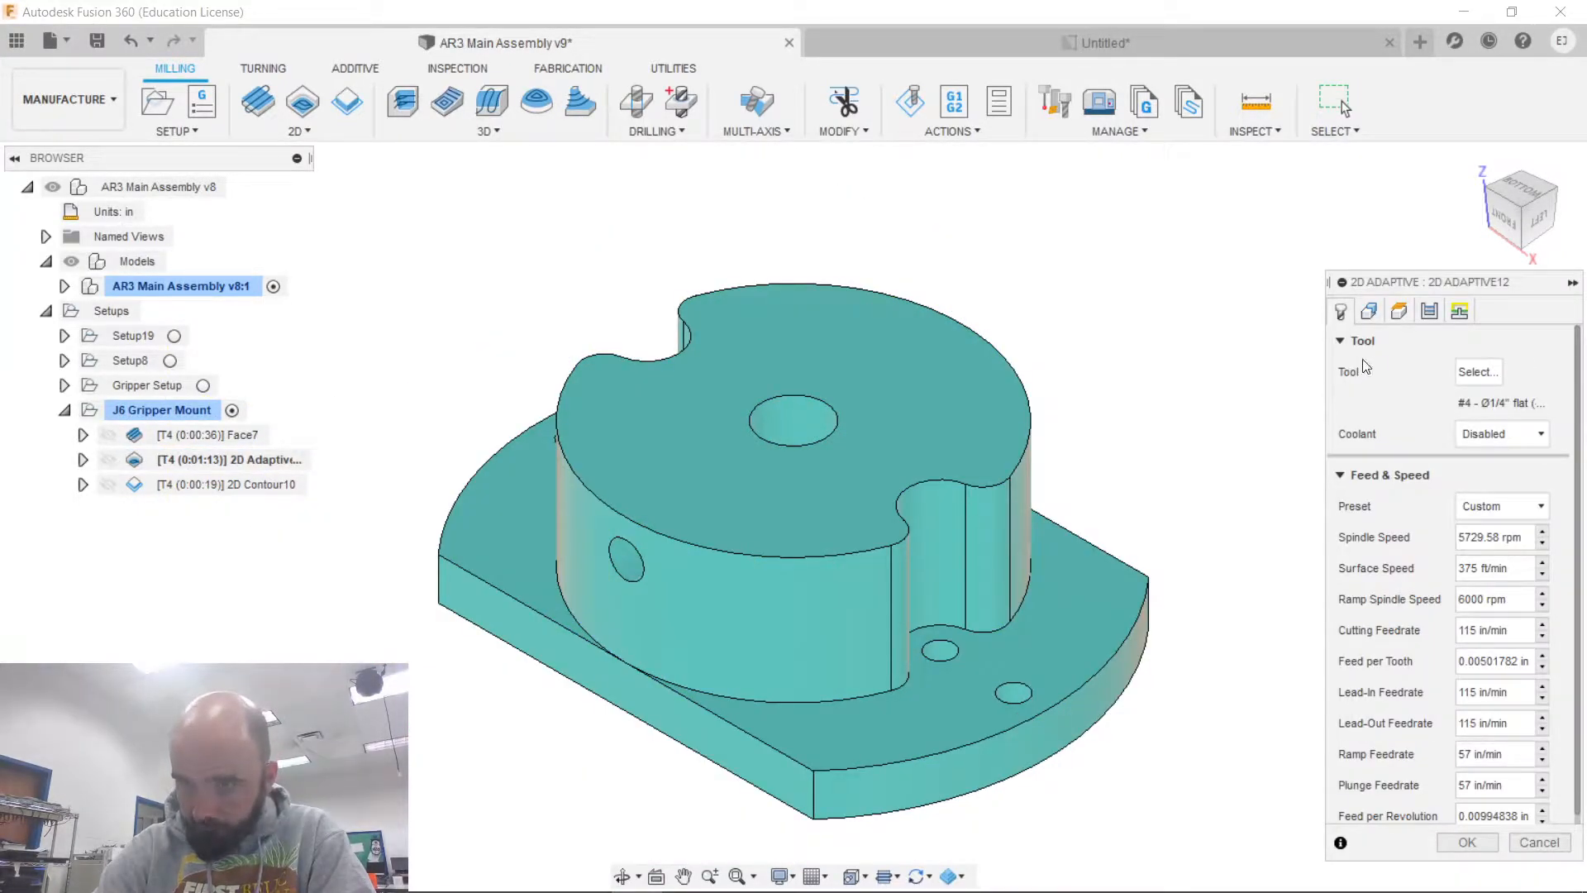
left_click(1368, 312)
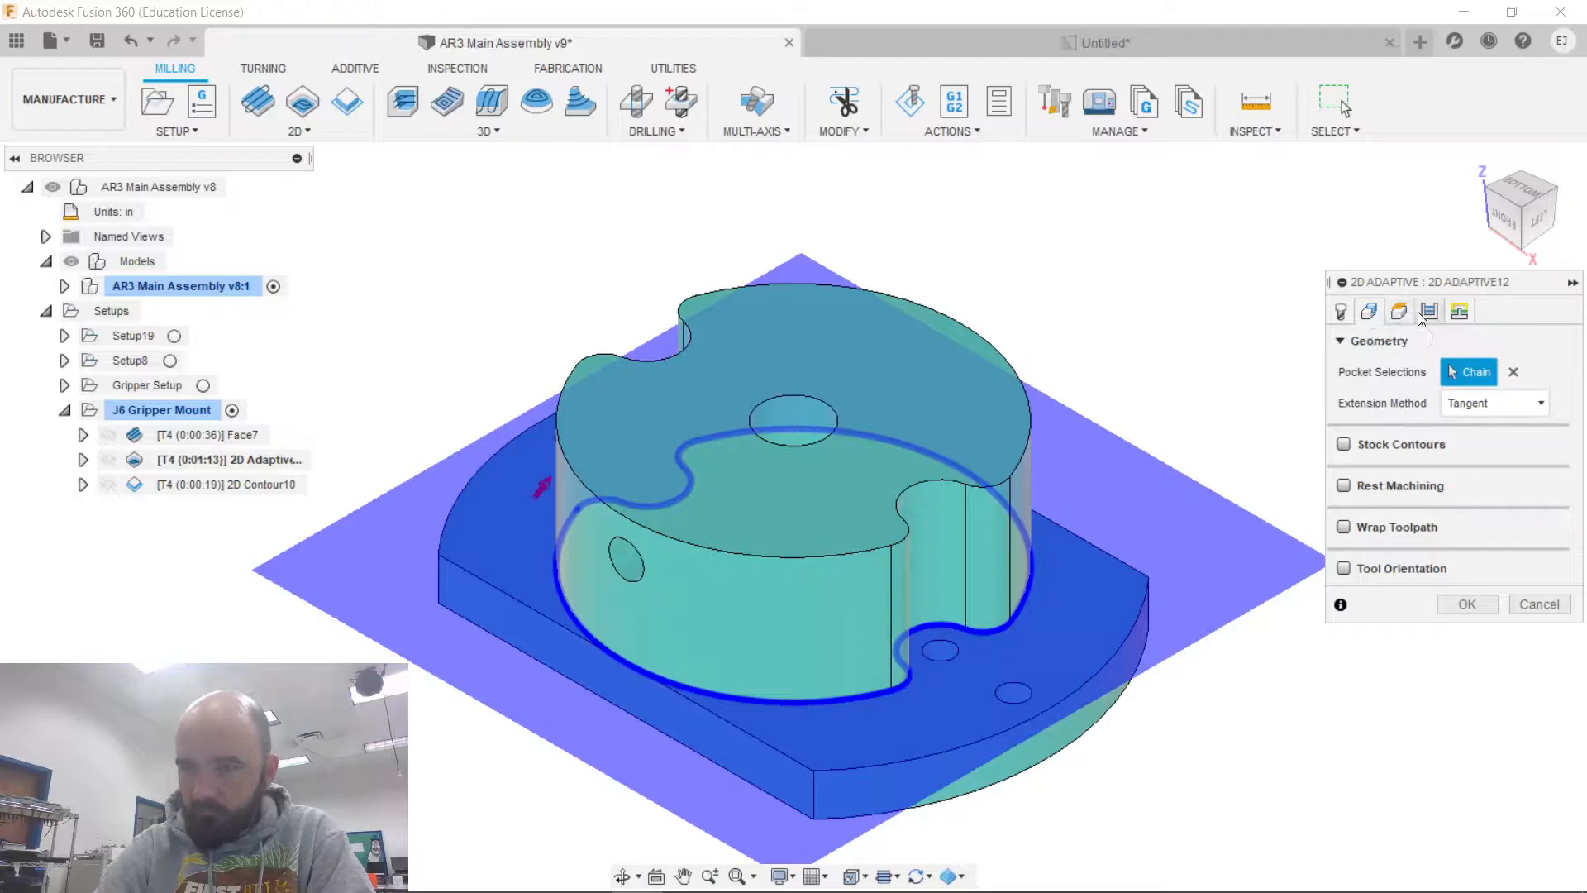
left_click(1344, 486)
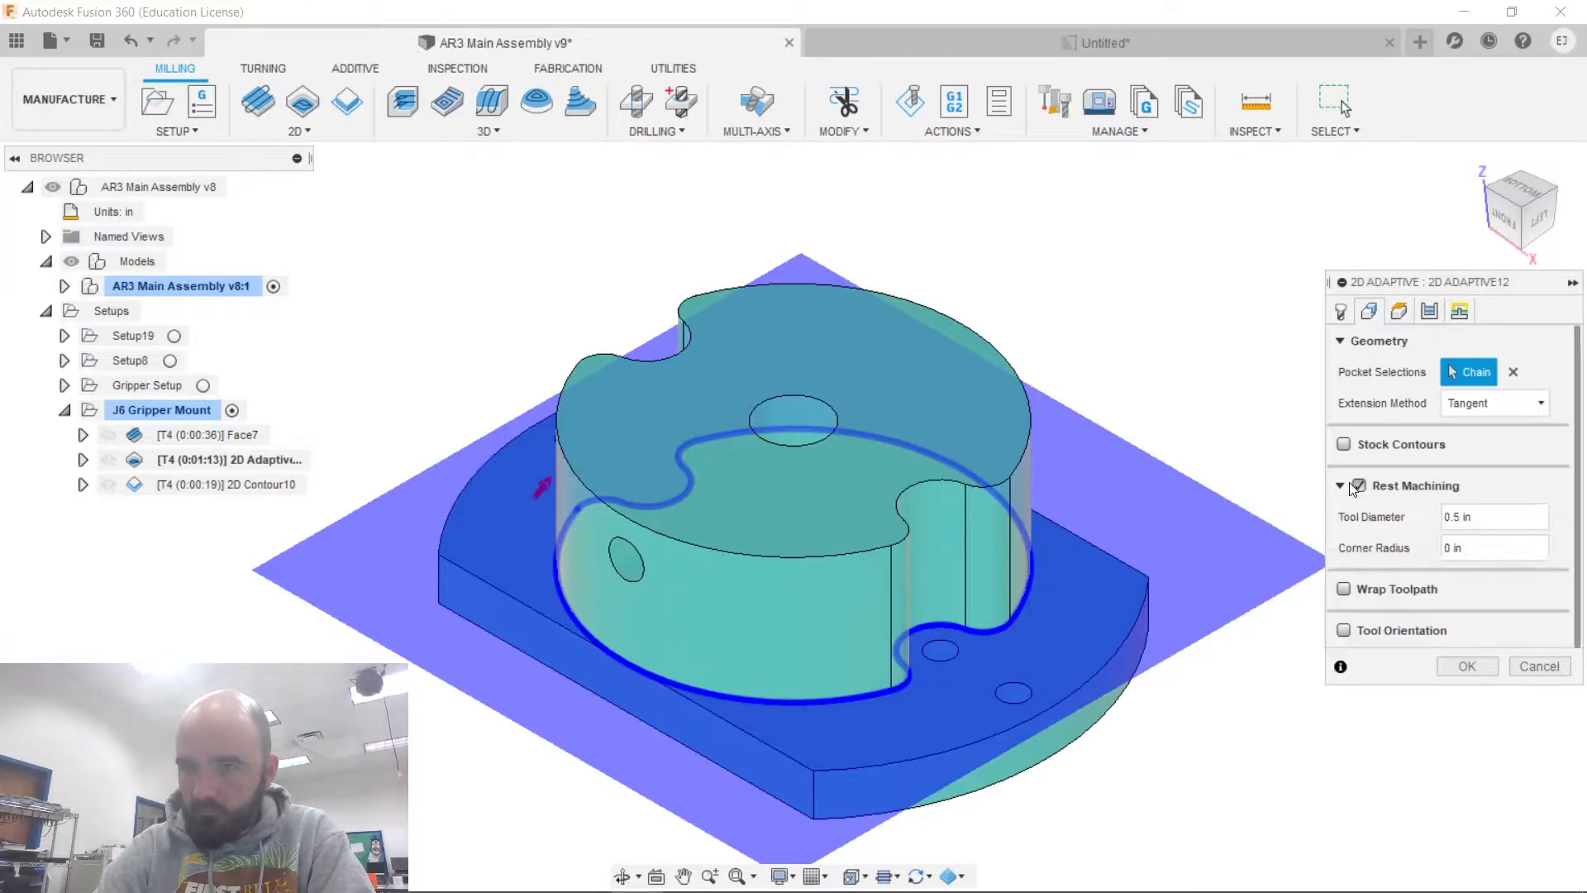
left_click(1351, 486)
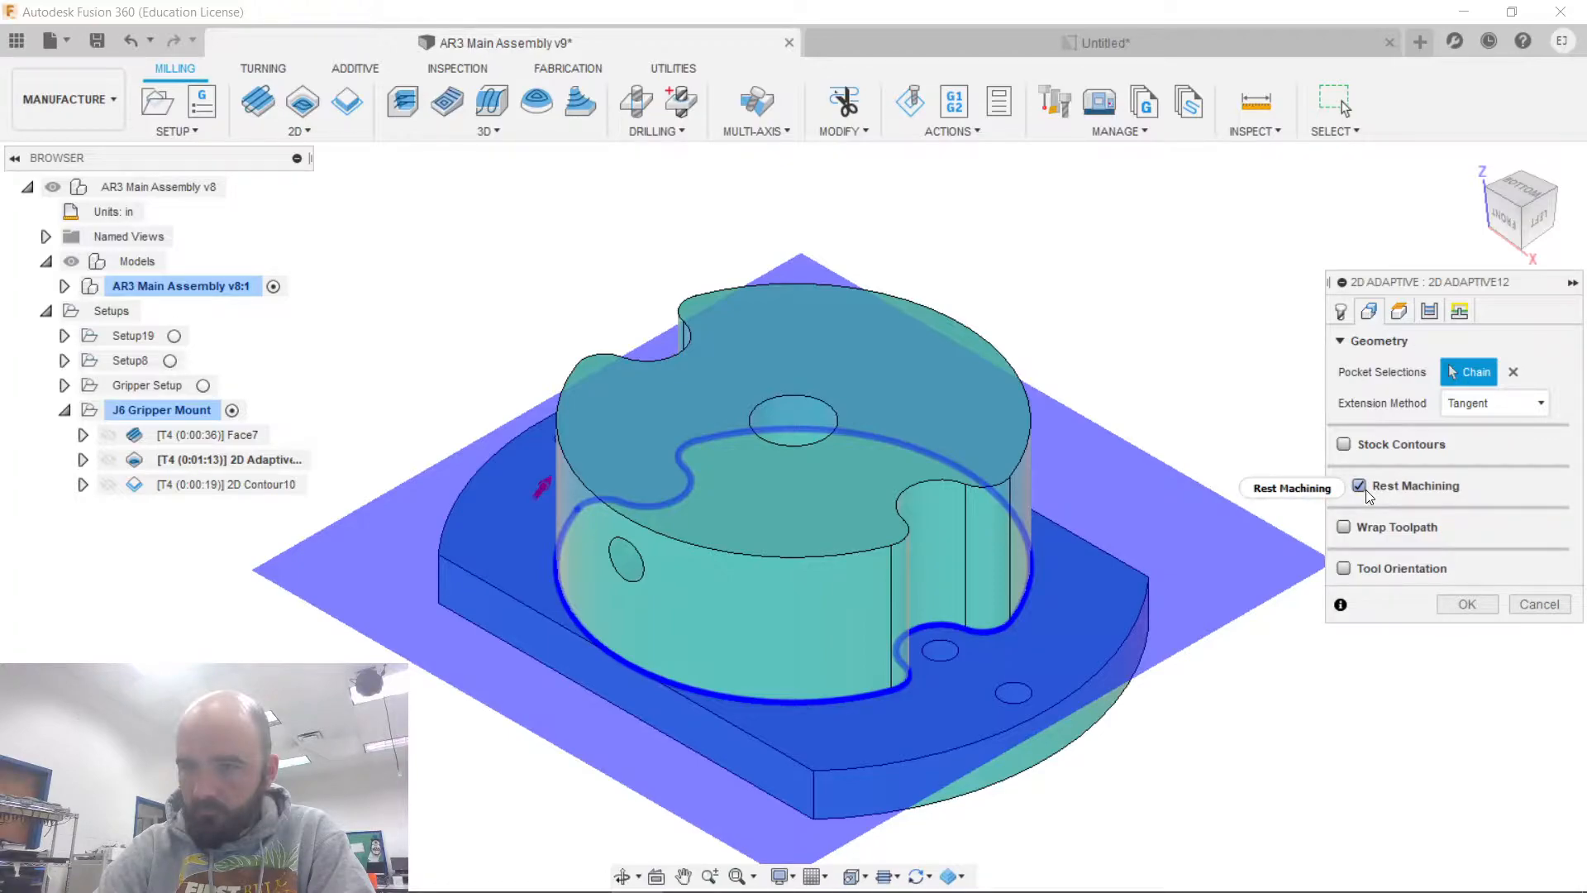
mouse_move(1365, 489)
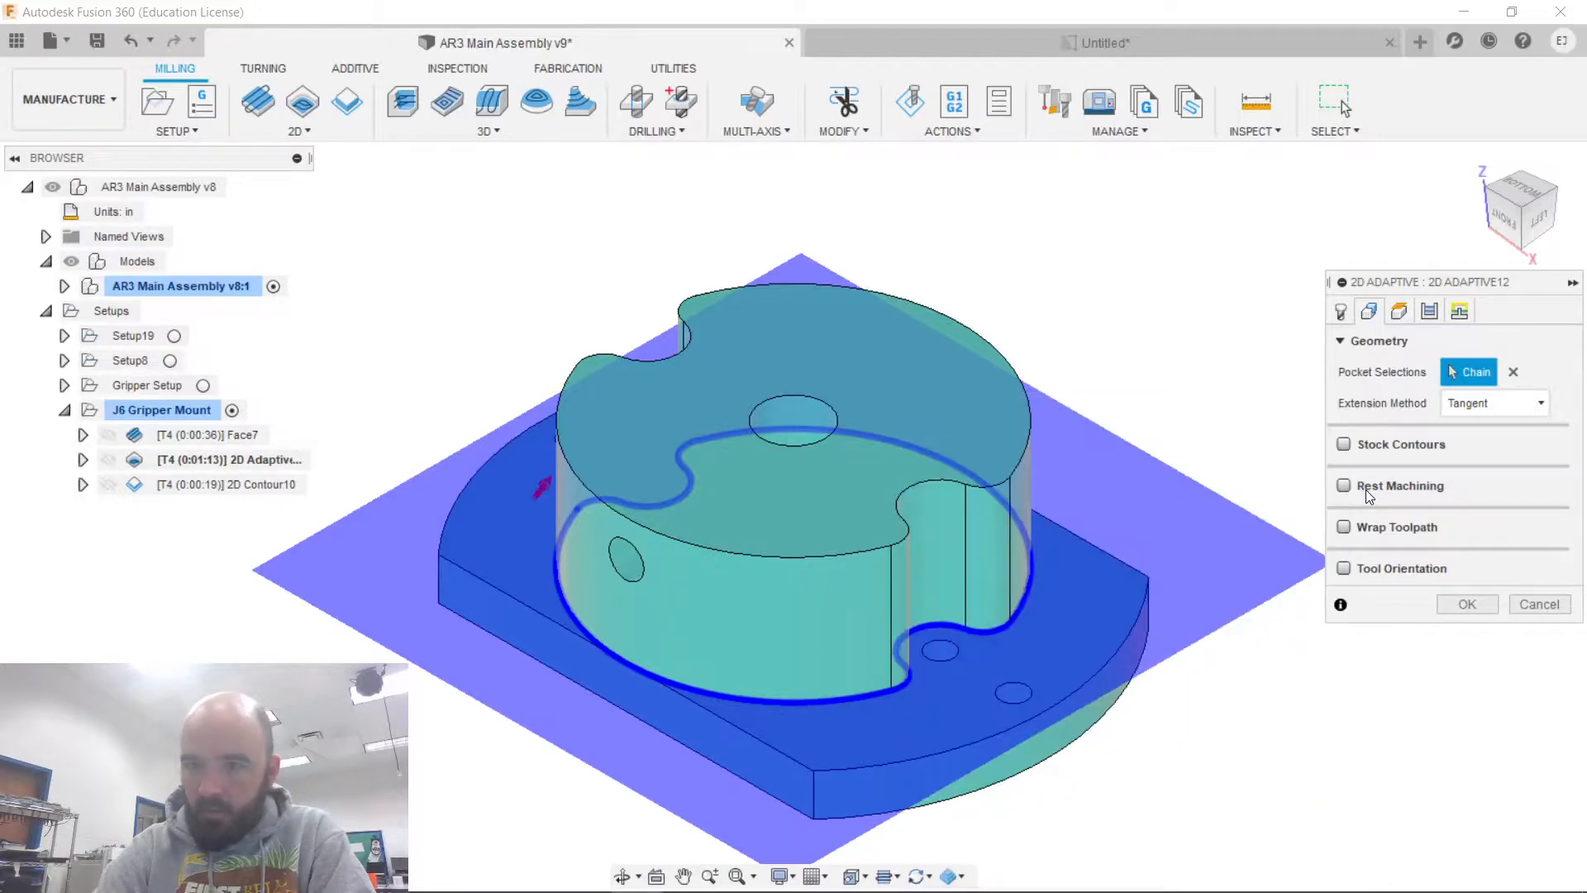
left_click(1344, 486)
left_click(1477, 513)
type(".25")
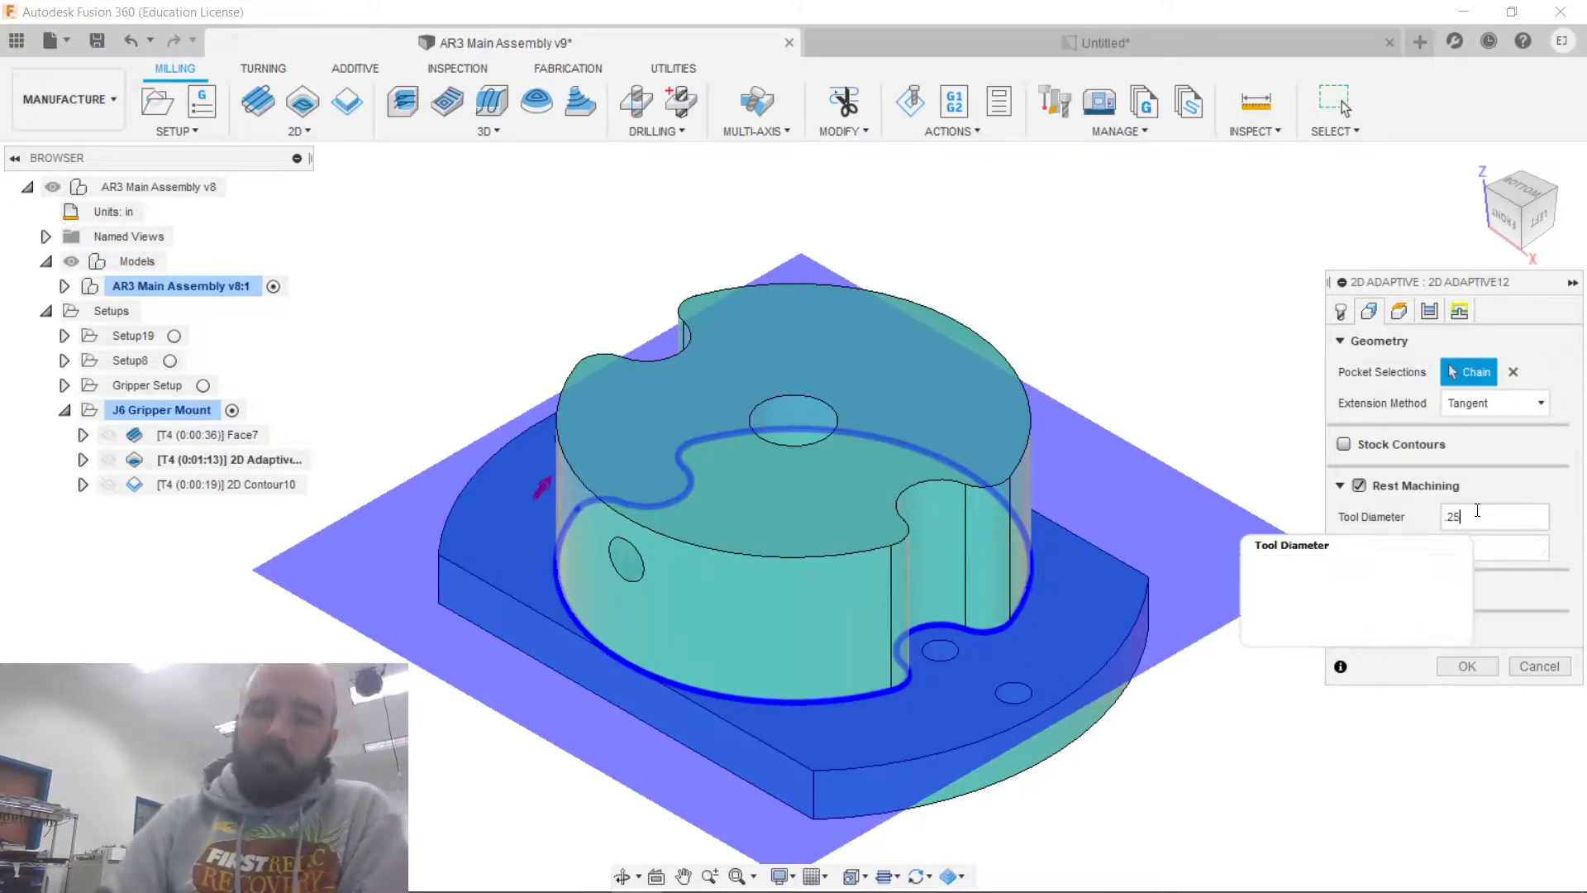
key("Tab")
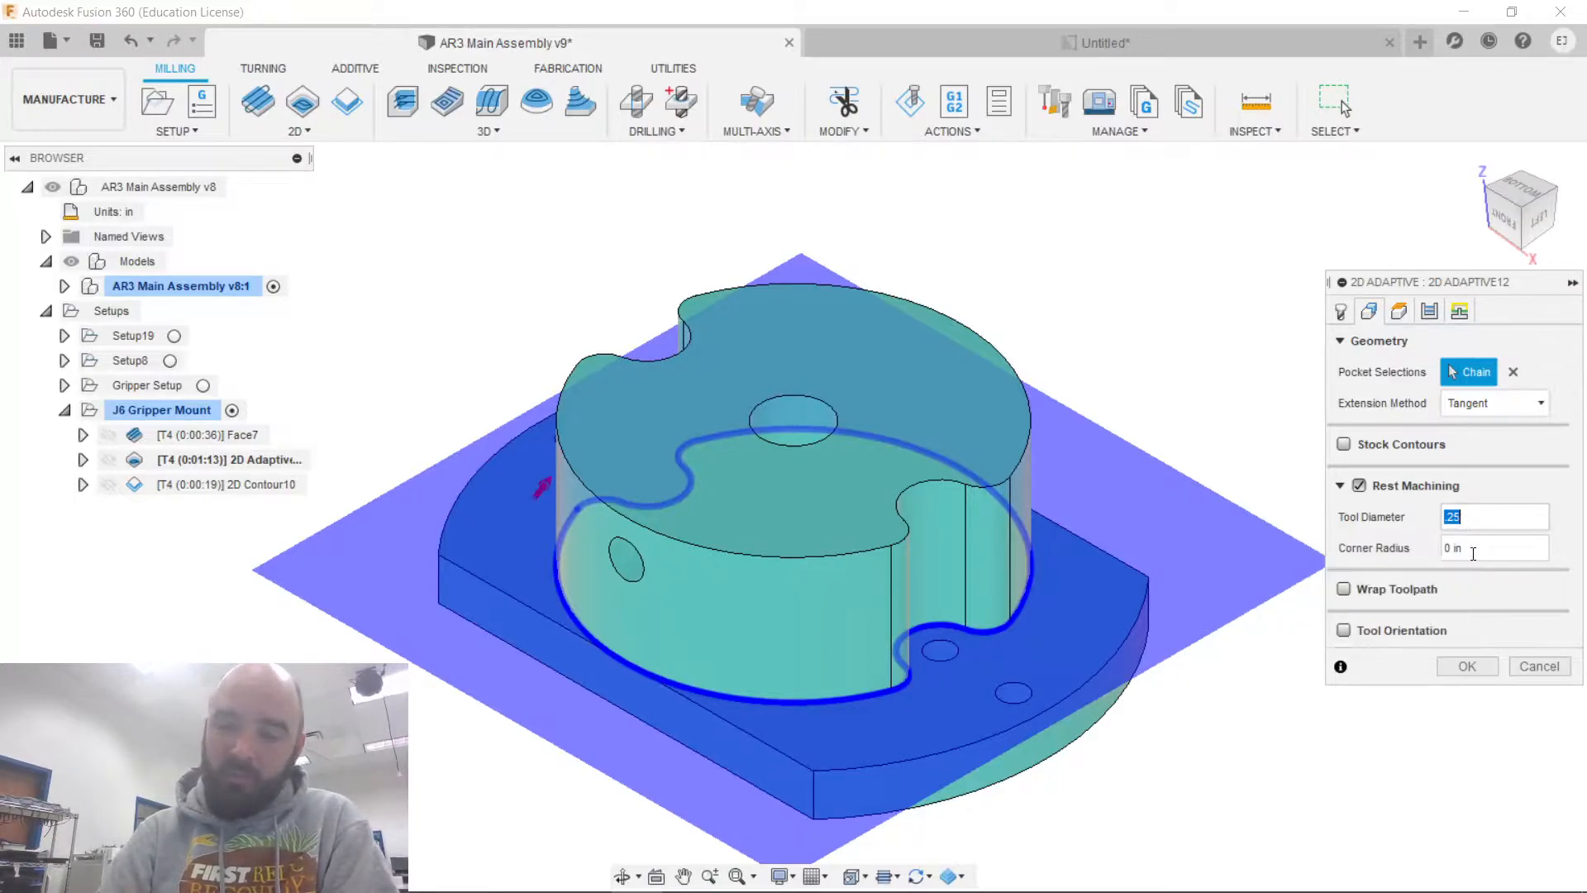
left_click(1362, 487)
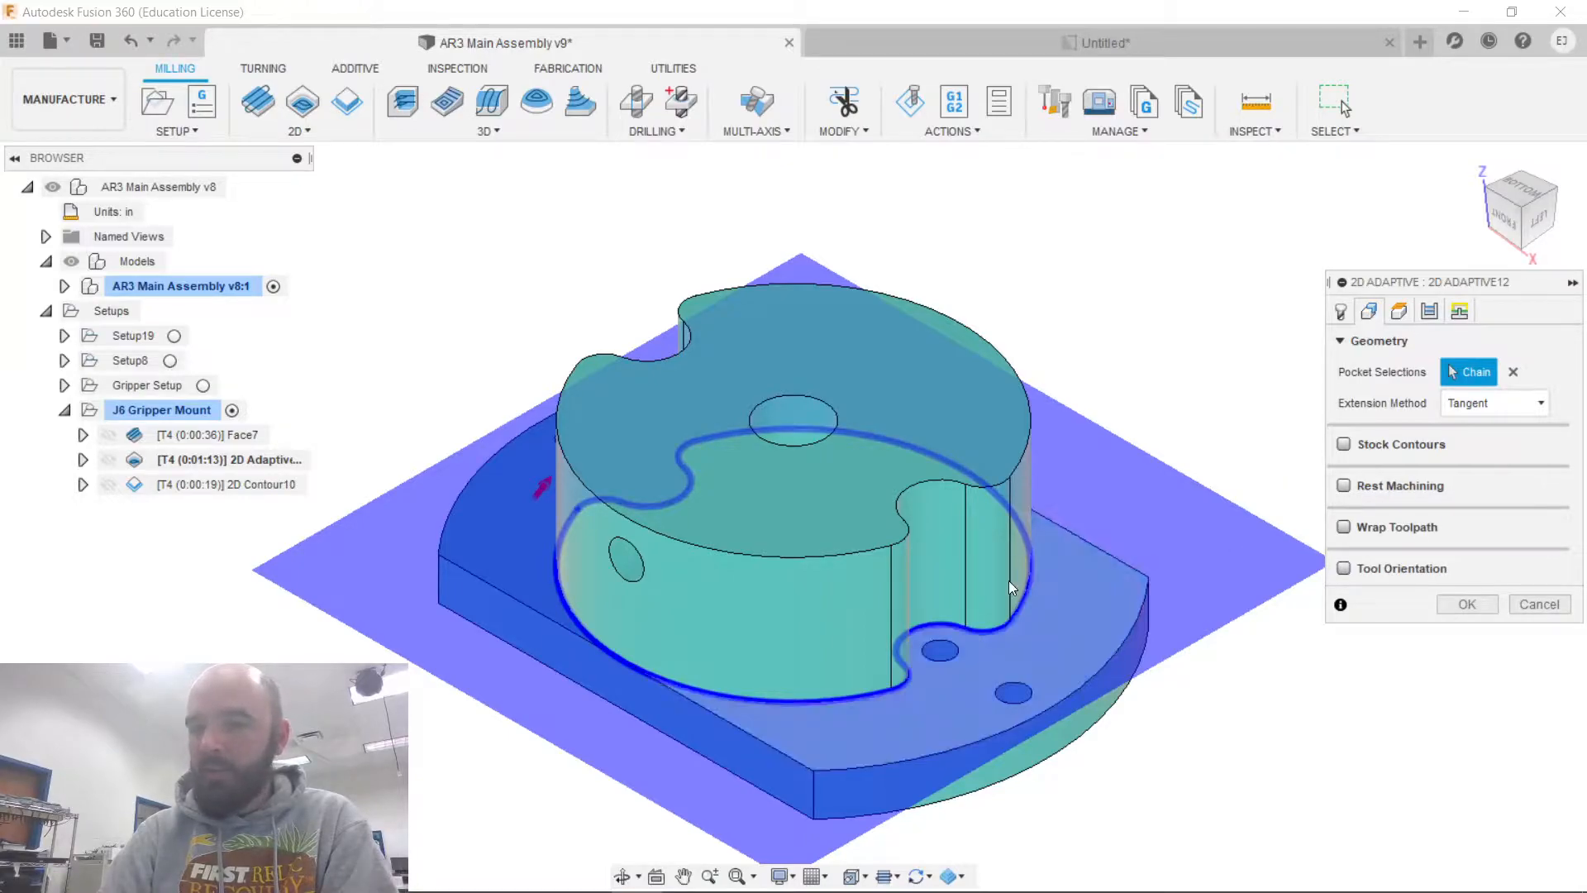
left_click(1542, 606)
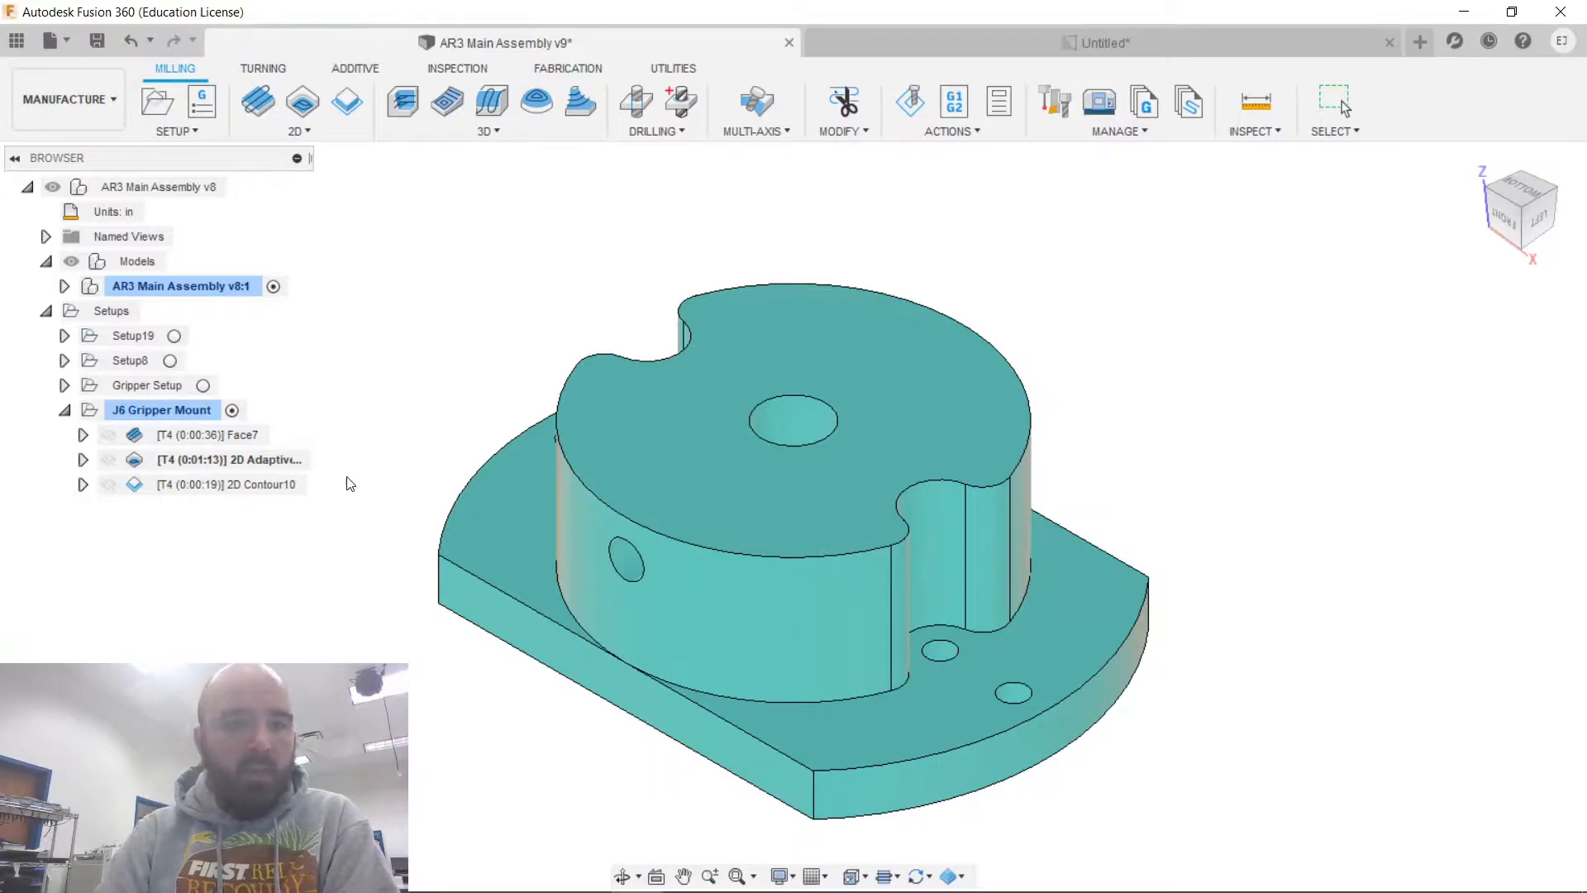
Measure the diameter of the central hole in the boss's top face.
left_click(195, 461)
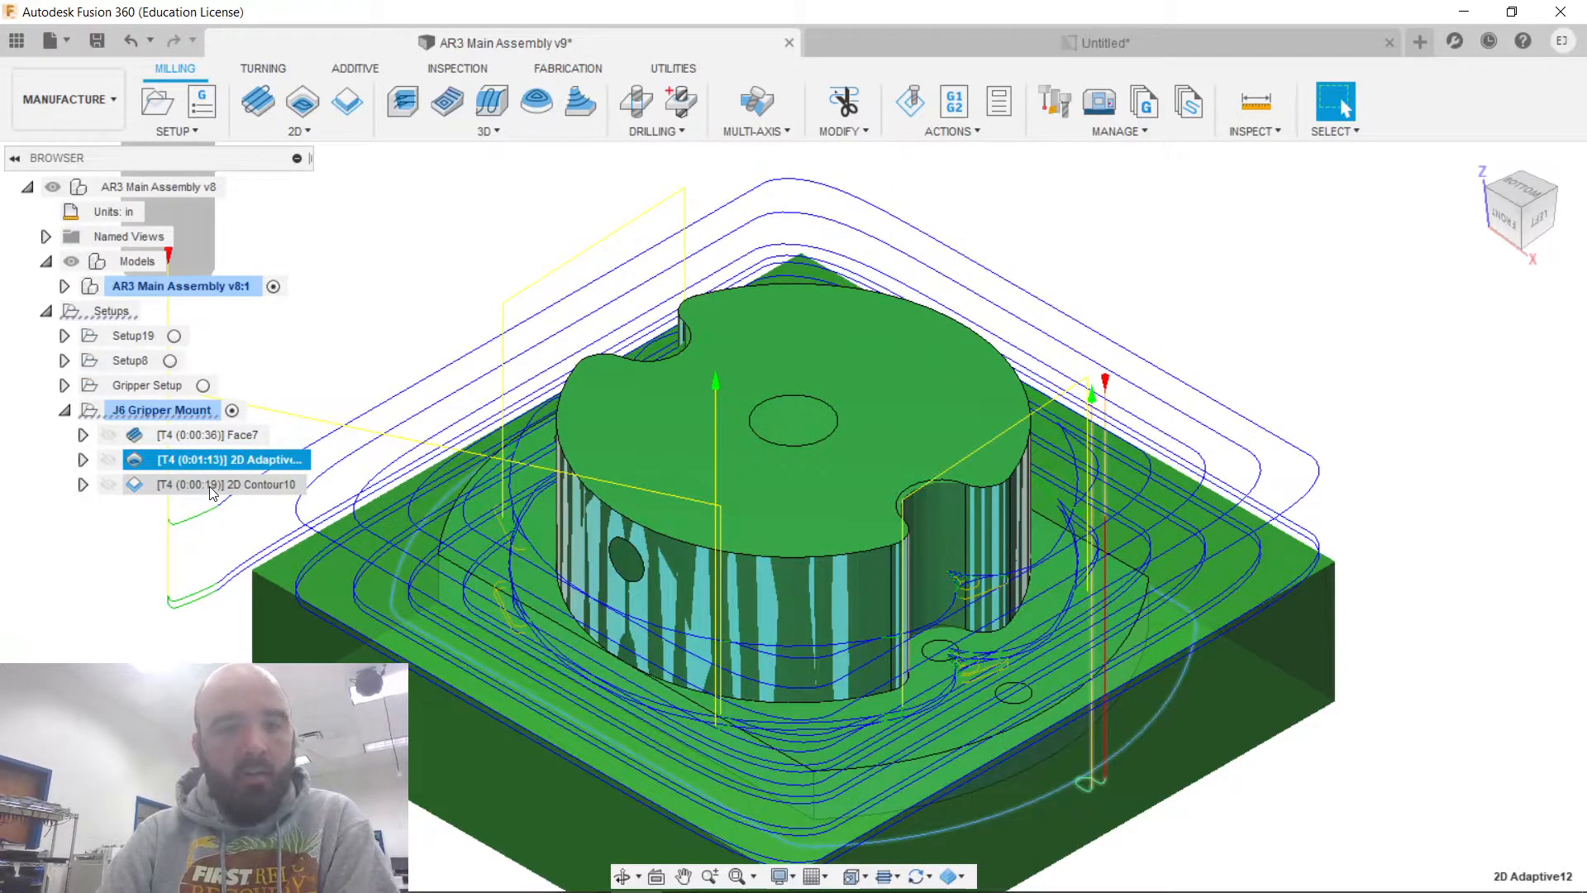
left_click(109, 554)
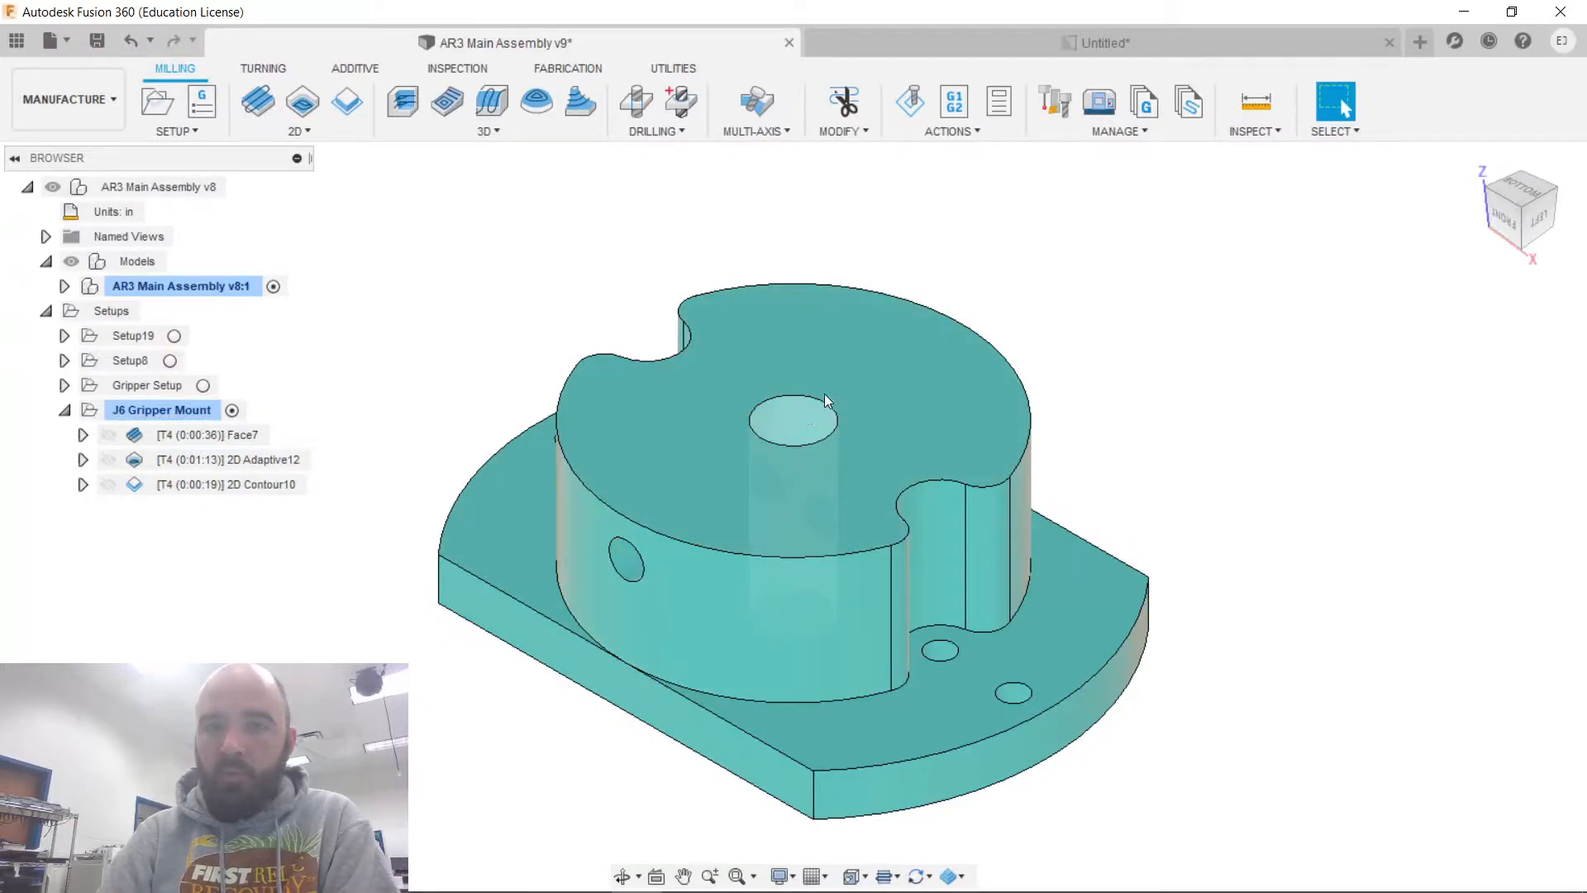
left_click(1255, 100)
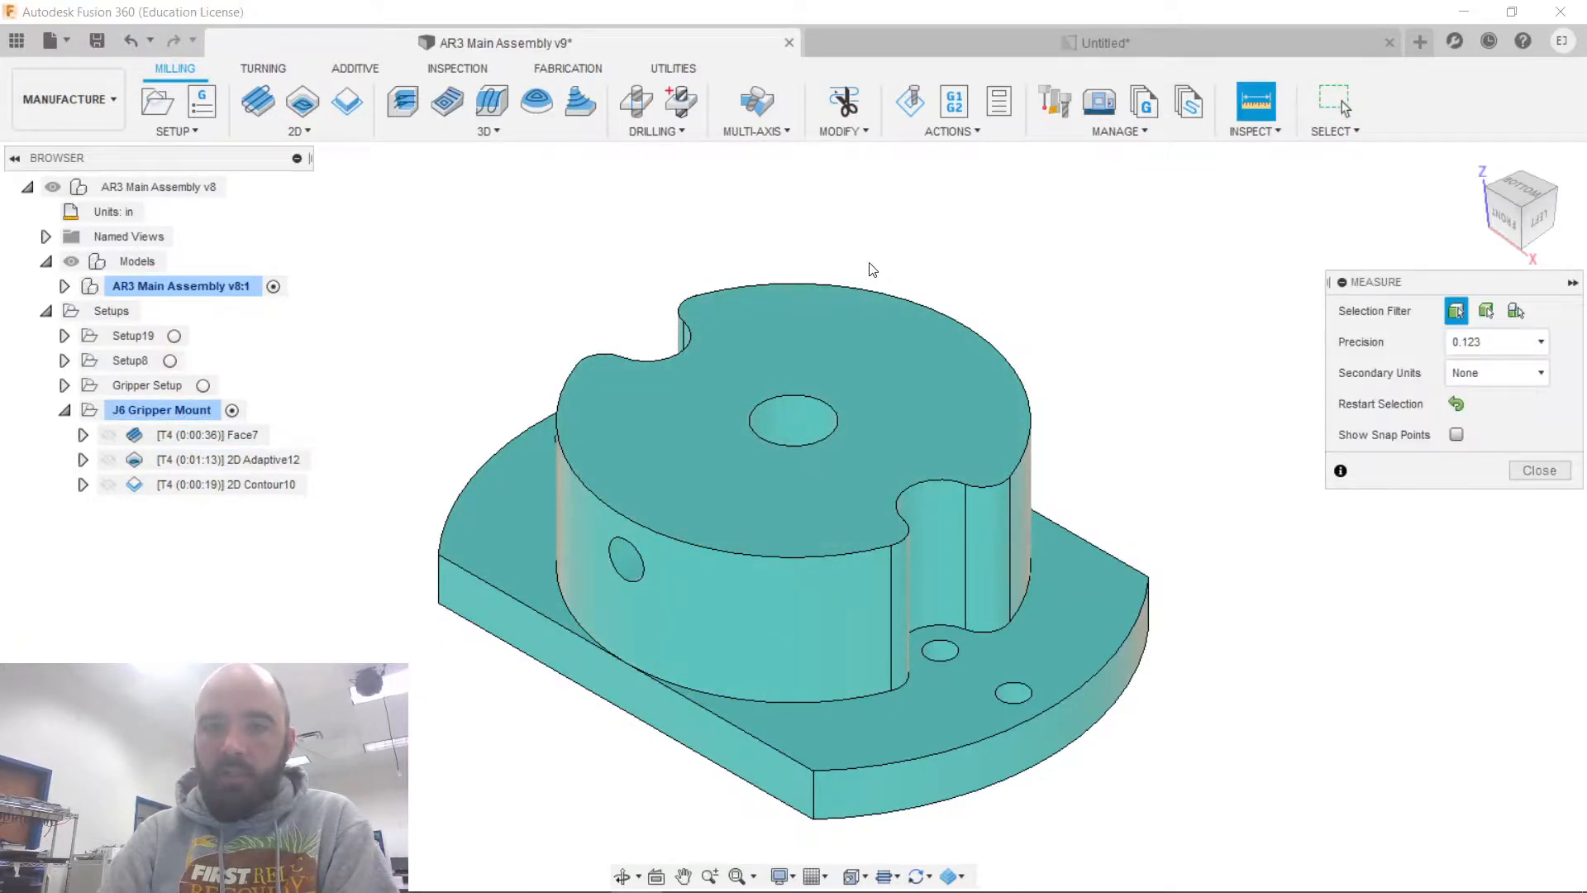
left_click(797, 395)
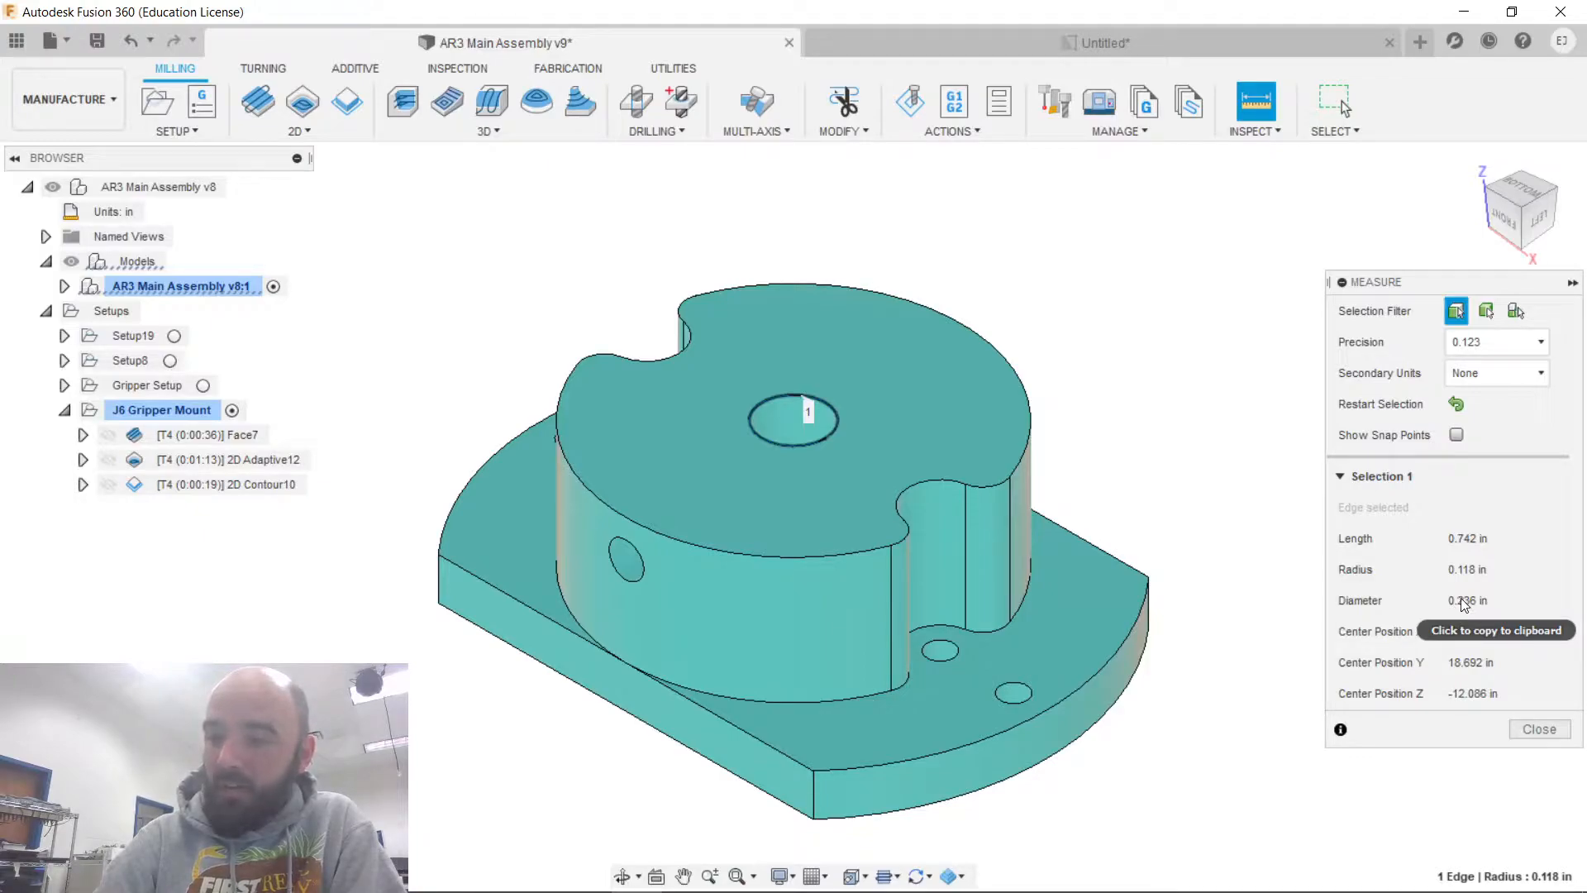
left_click(1539, 730)
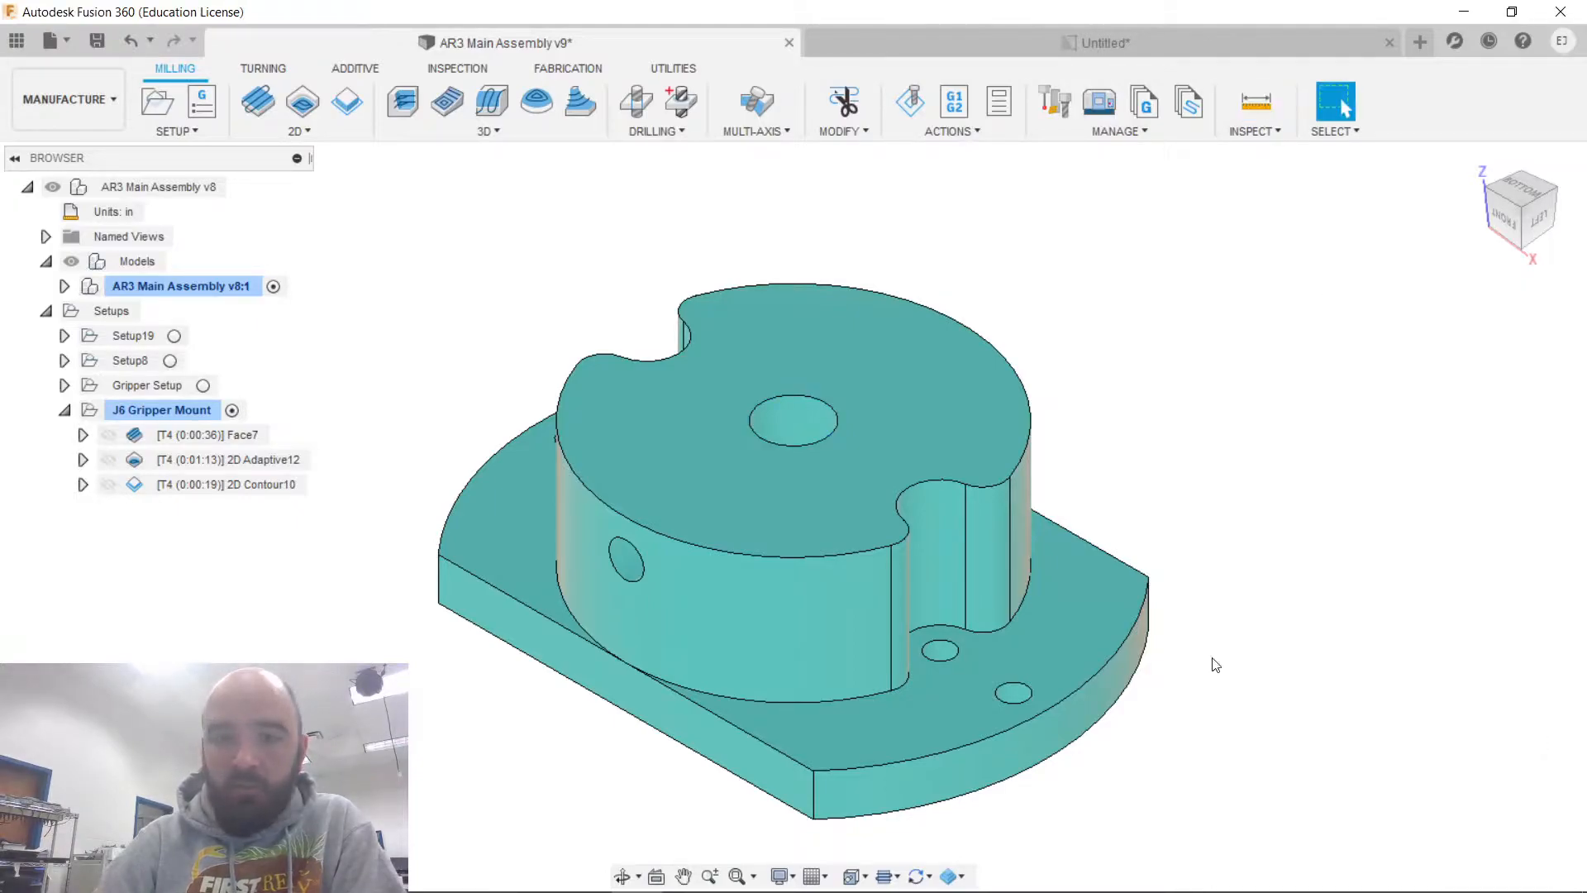
Measure the two small base plate holes beside the boss notch, including the outer hole's diameter.
left_click(1255, 101)
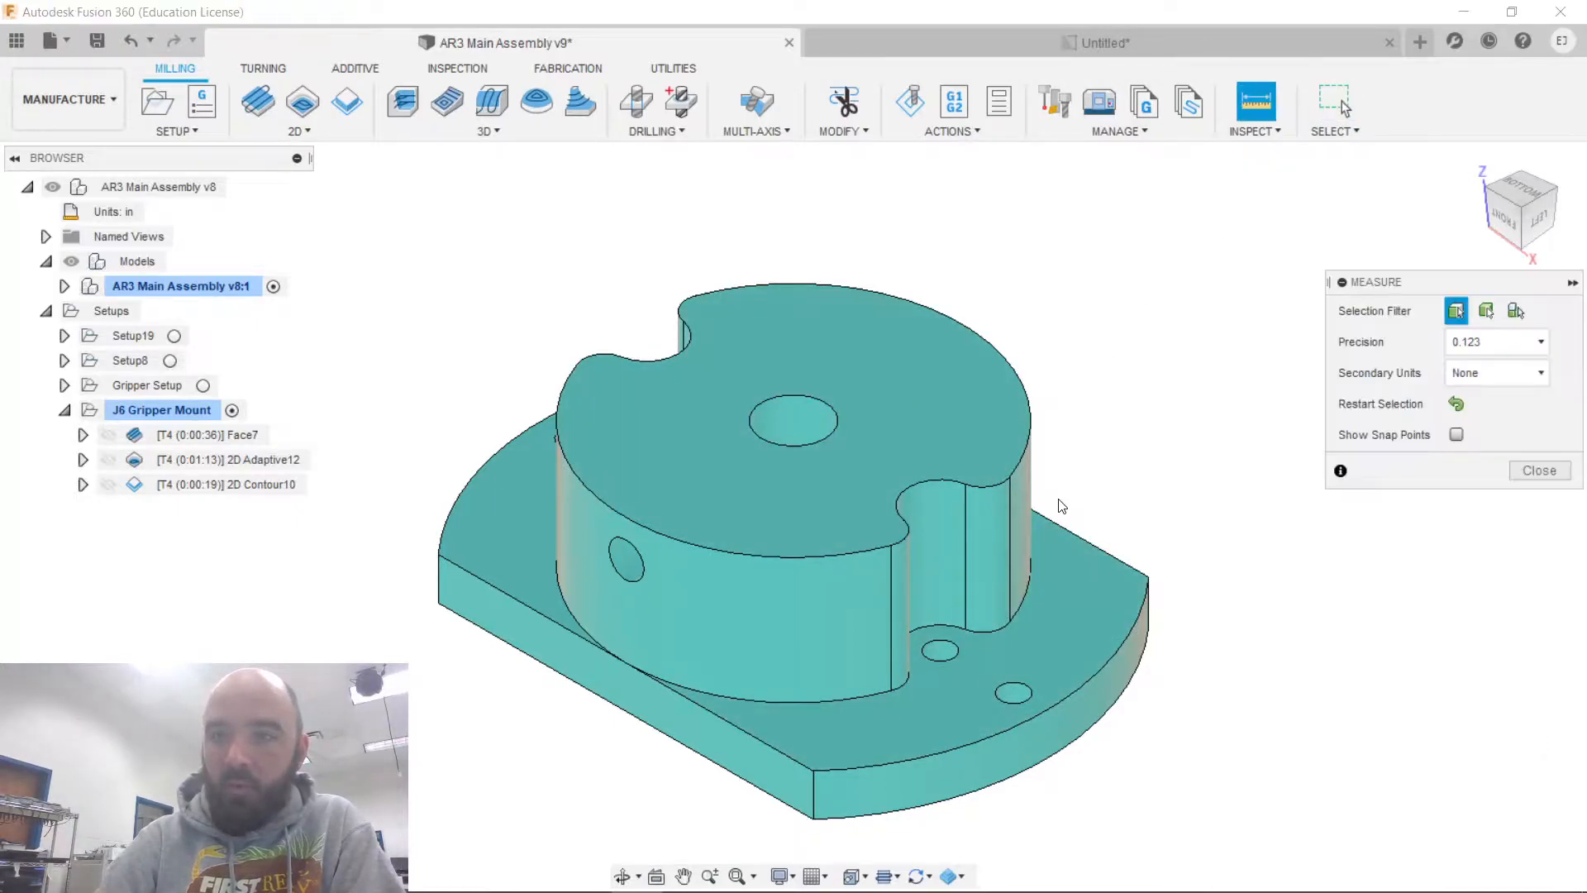
left_click(954, 653)
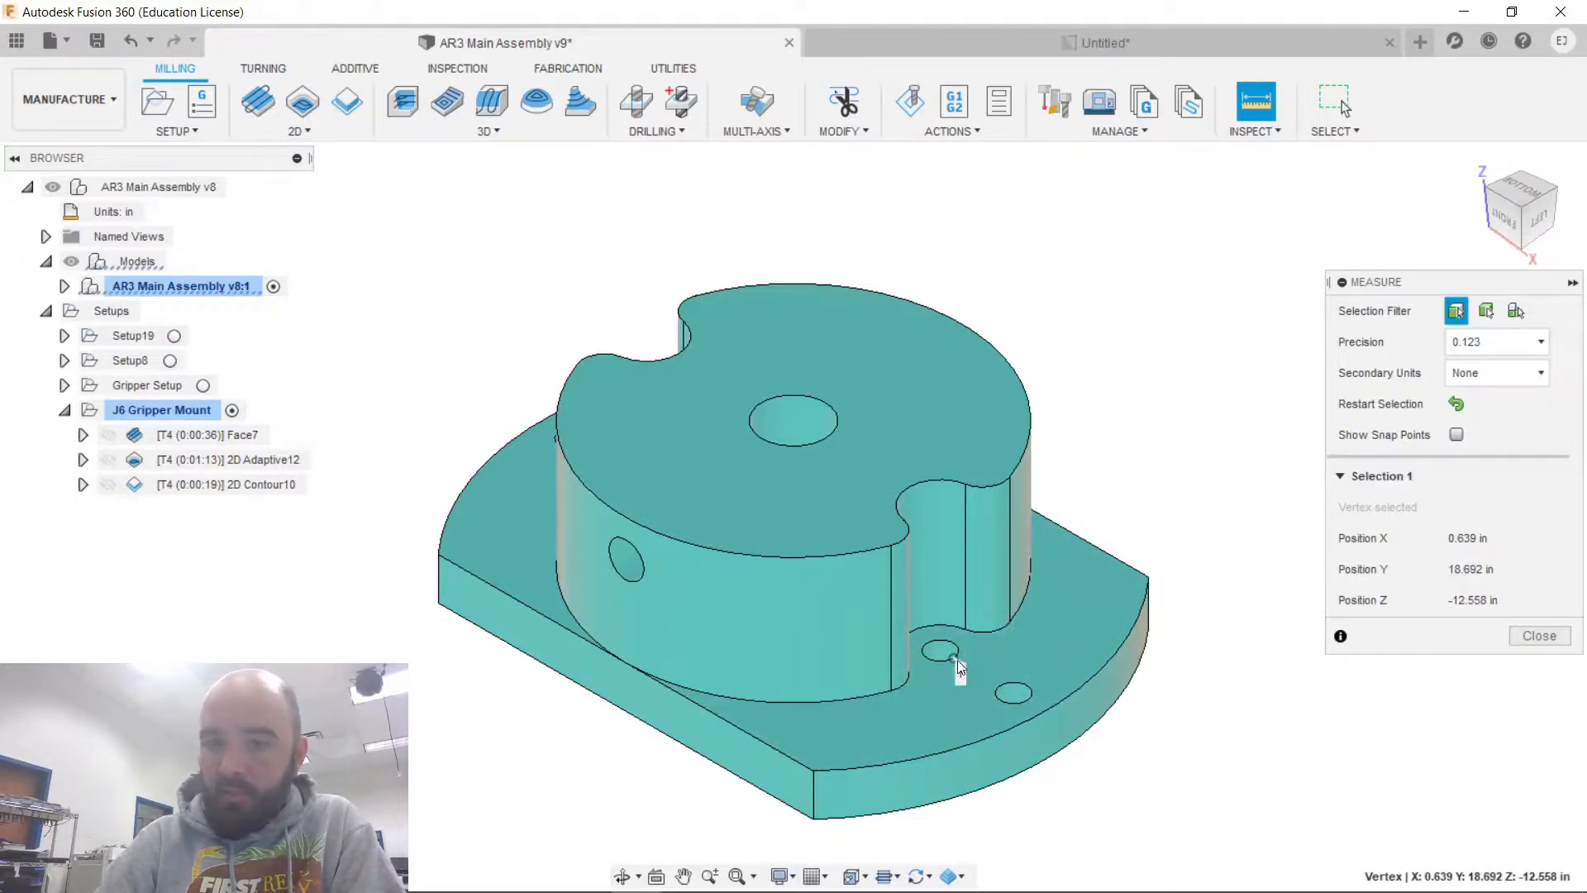
left_click(929, 644)
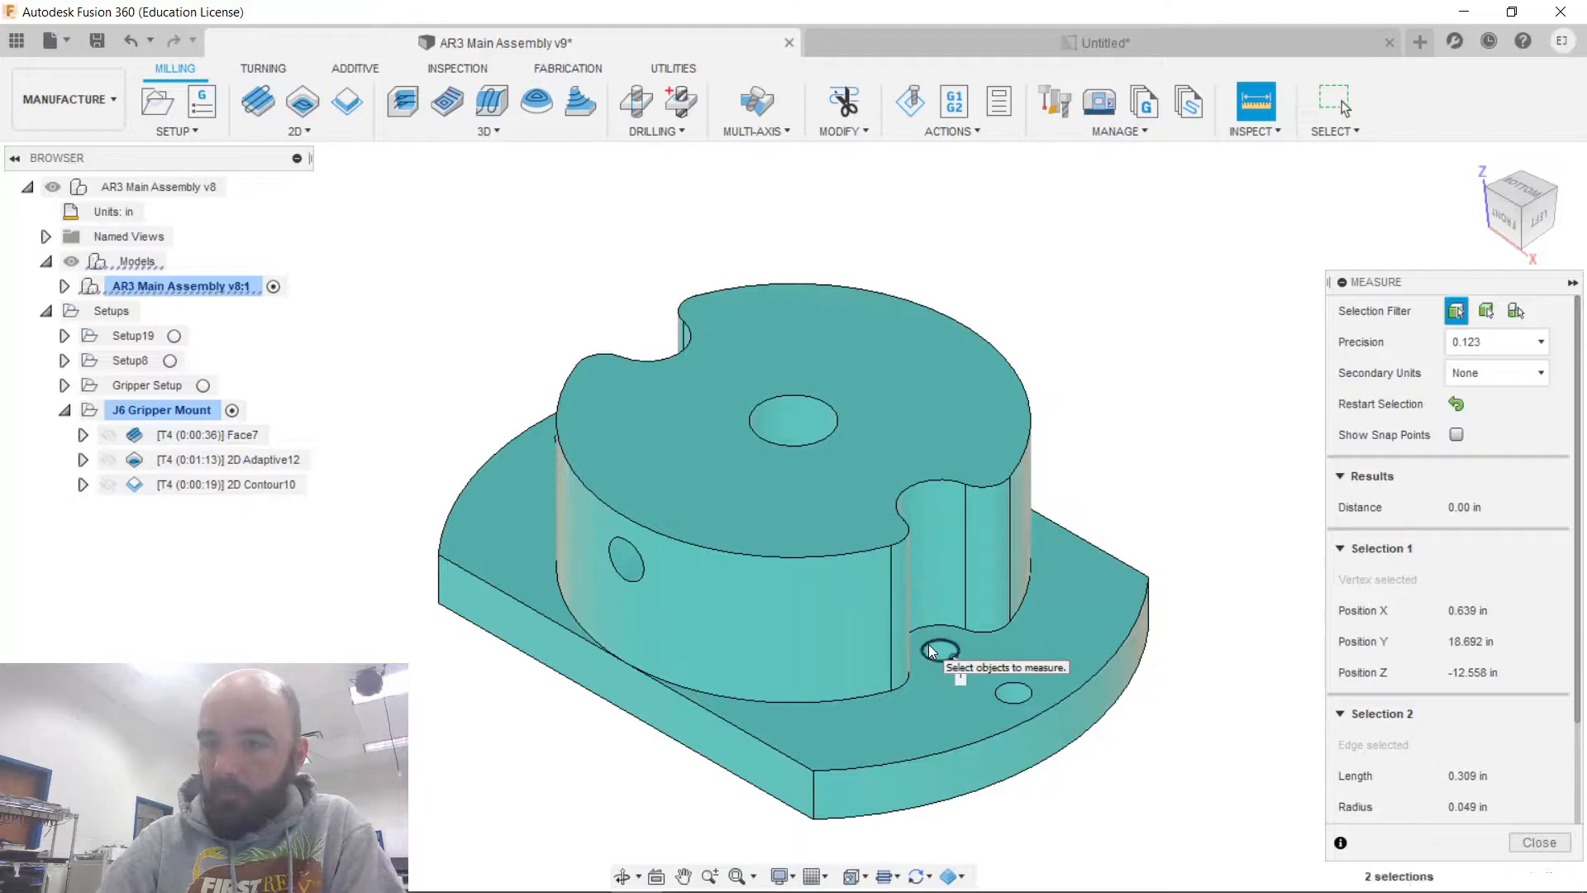
left_click(929, 645)
left_click(1030, 689)
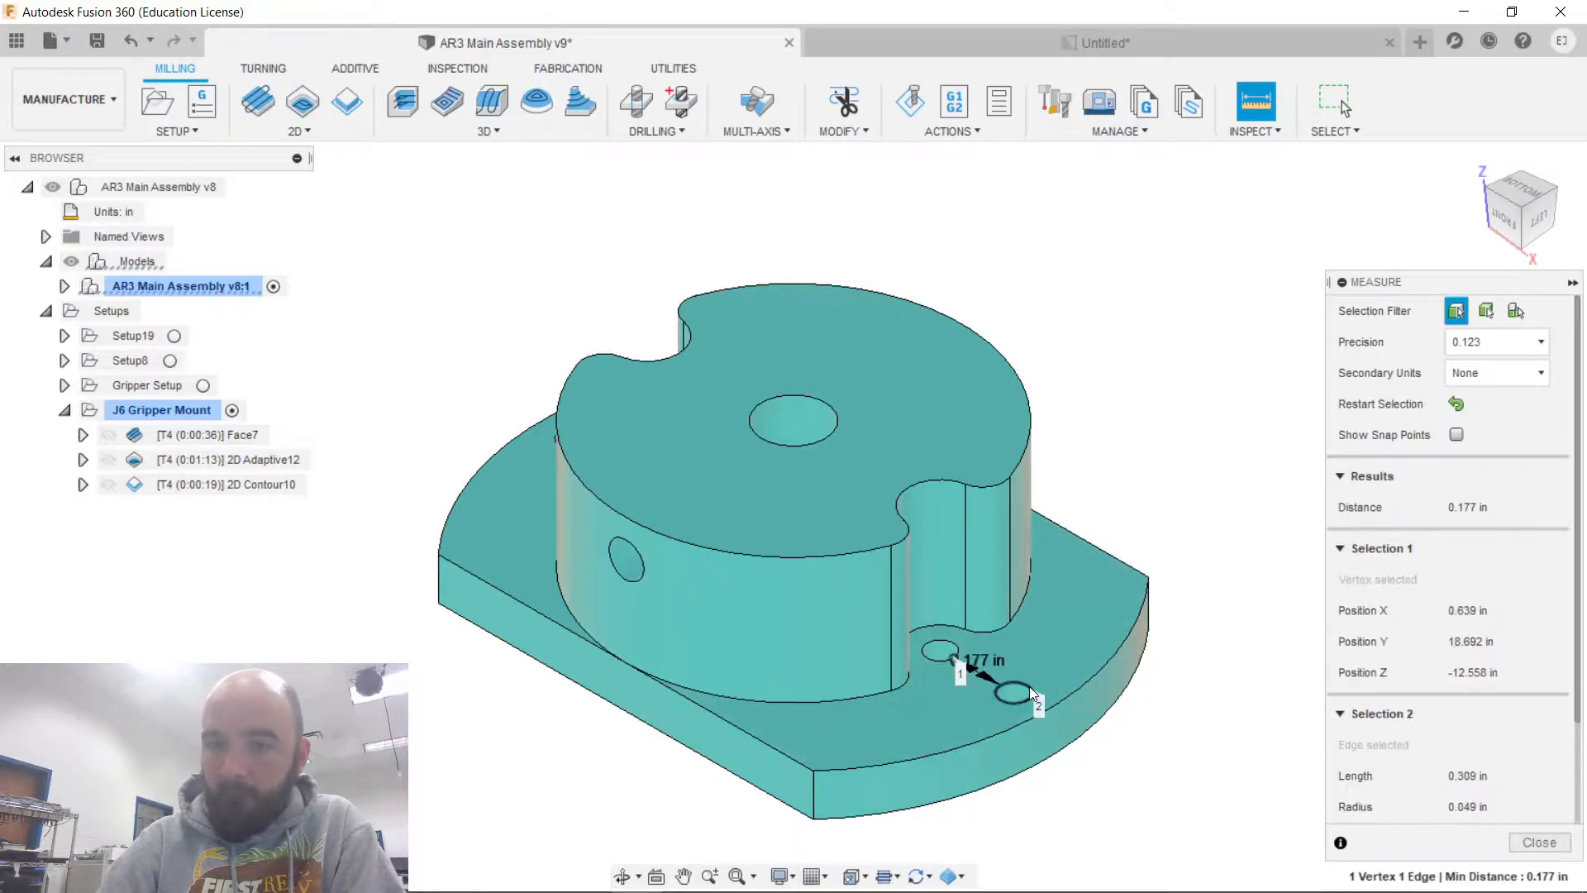
key("Escape")
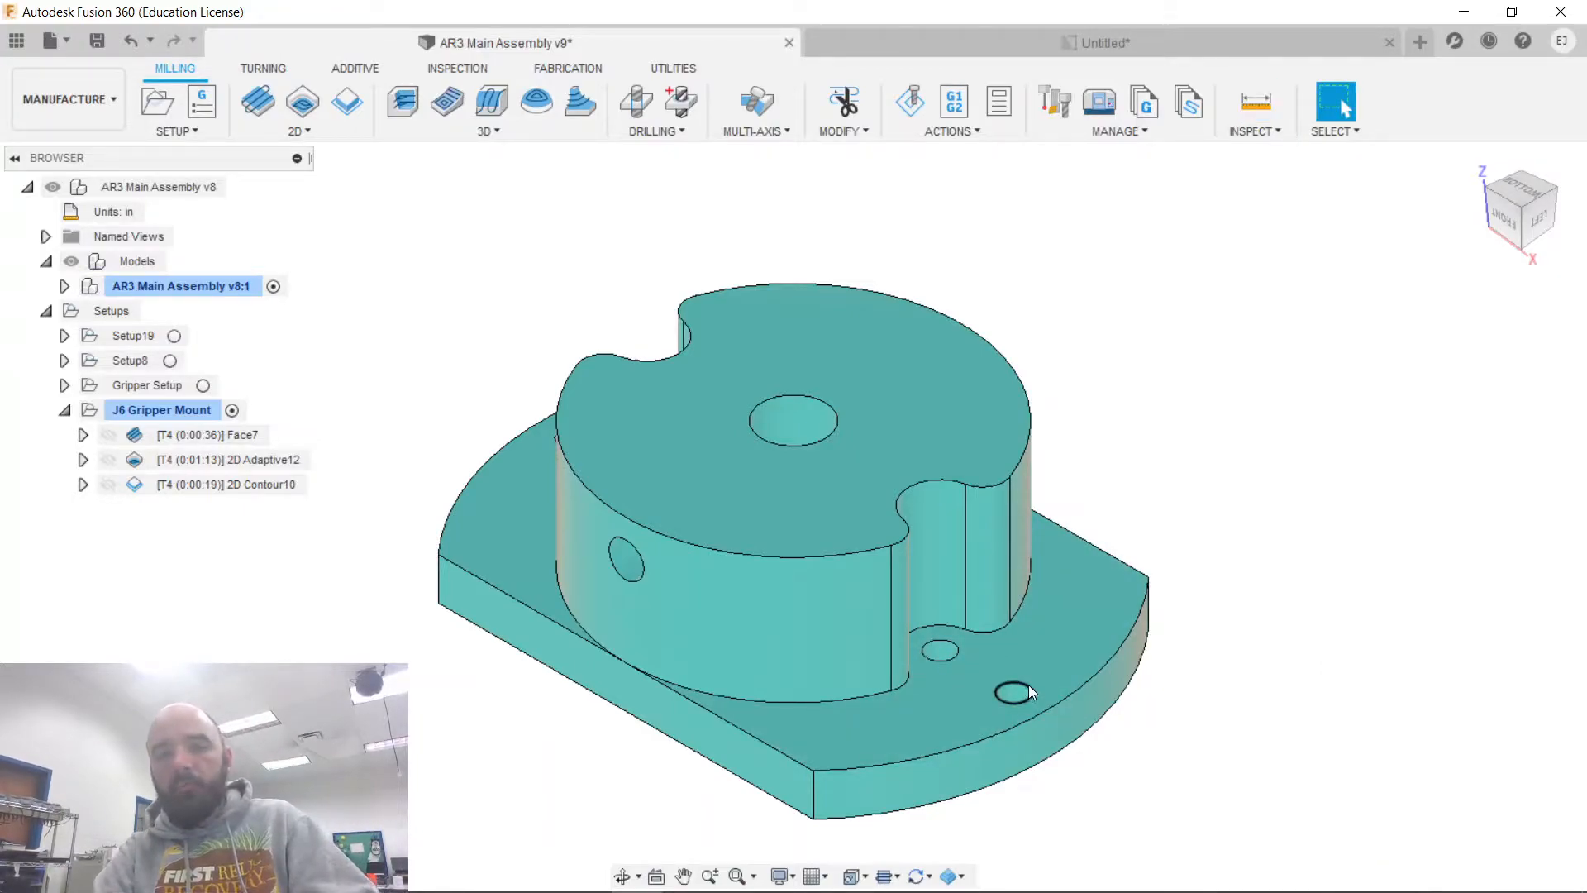
left_click(1255, 101)
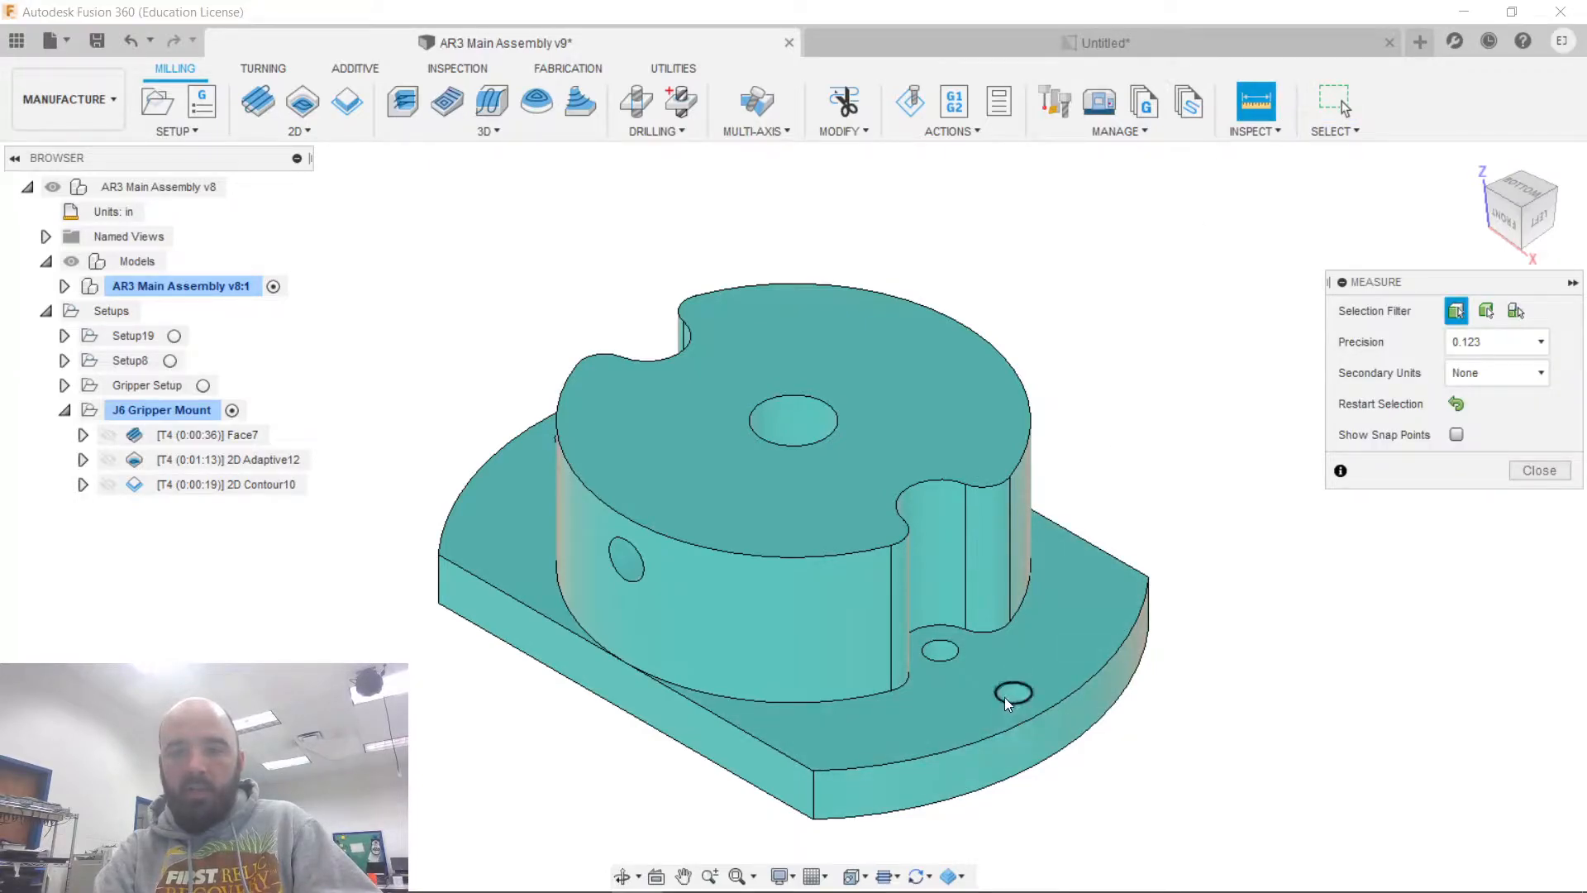
left_click(1005, 696)
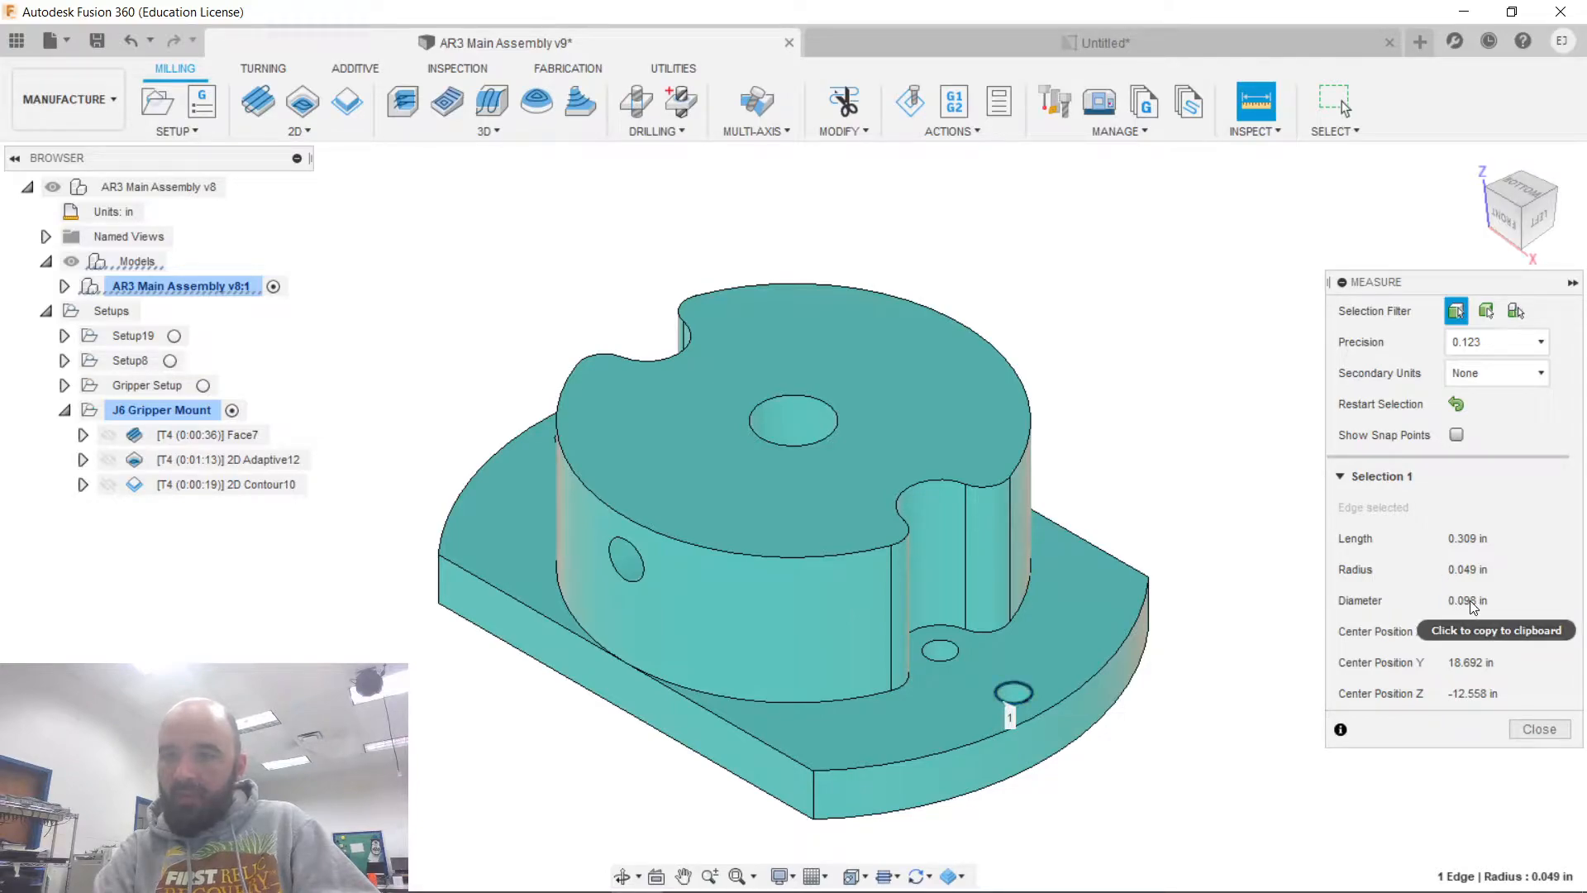
left_click(1524, 727)
View the base plate's through holes from above, and compute 1/8 as a decimal in Calculator.
mouse_move(1510, 208)
left_mouse_down()
mouse_move(1480, 347)
mouse_move(1527, 174)
mouse_move(1521, 140)
mouse_move(1488, 120)
mouse_move(1494, 272)
mouse_move(1488, 215)
mouse_move(1520, 198)
left_mouse_up()
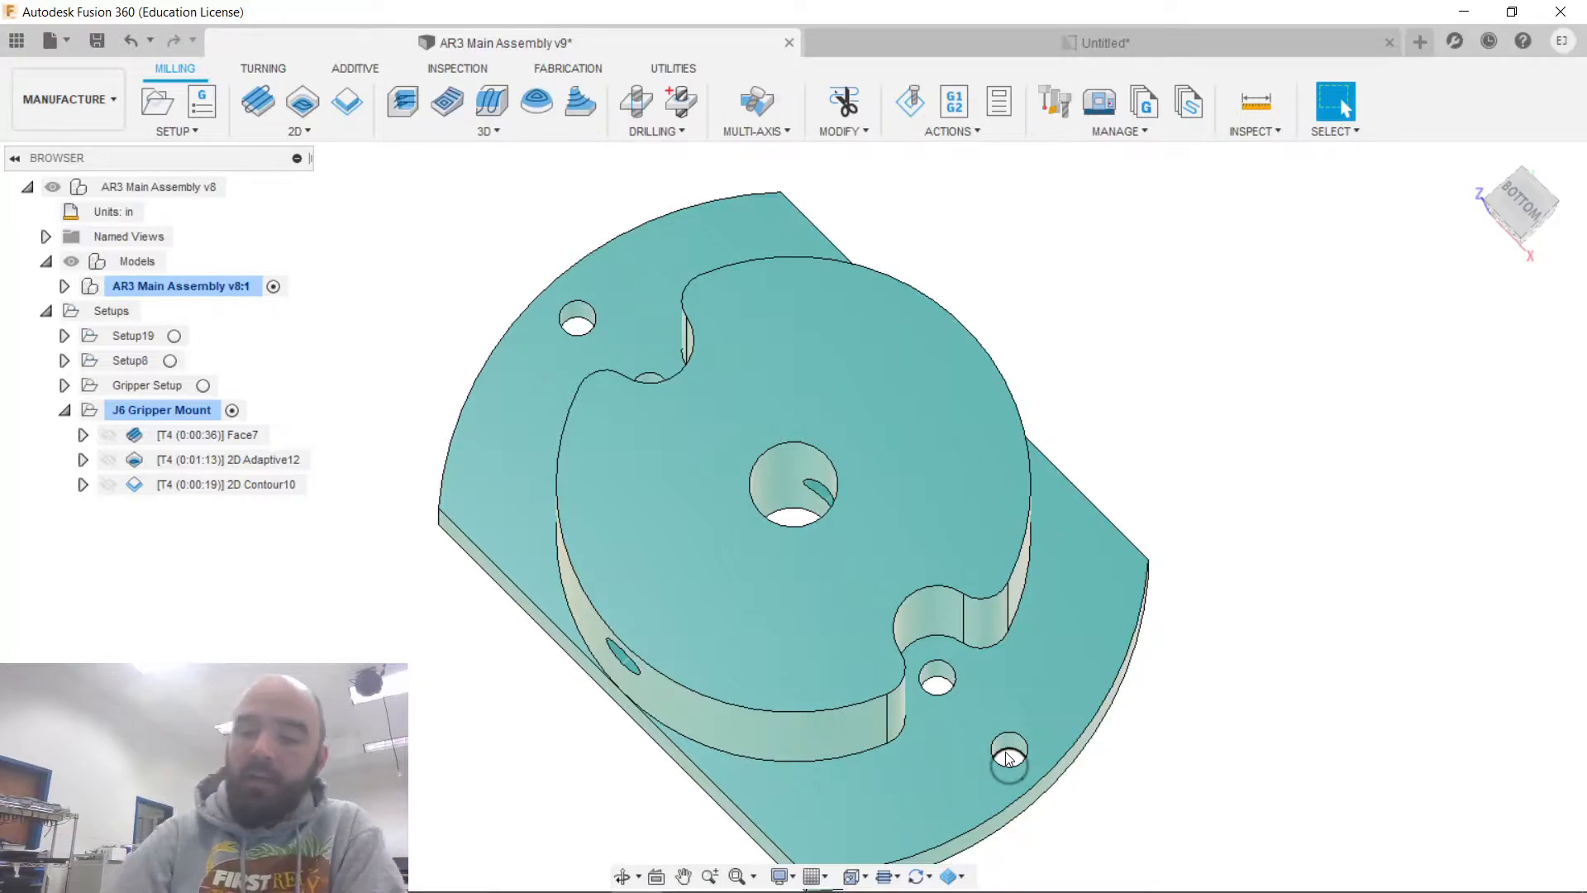
key("XF86Calculator")
type("1/")
type("8")
key("Return")
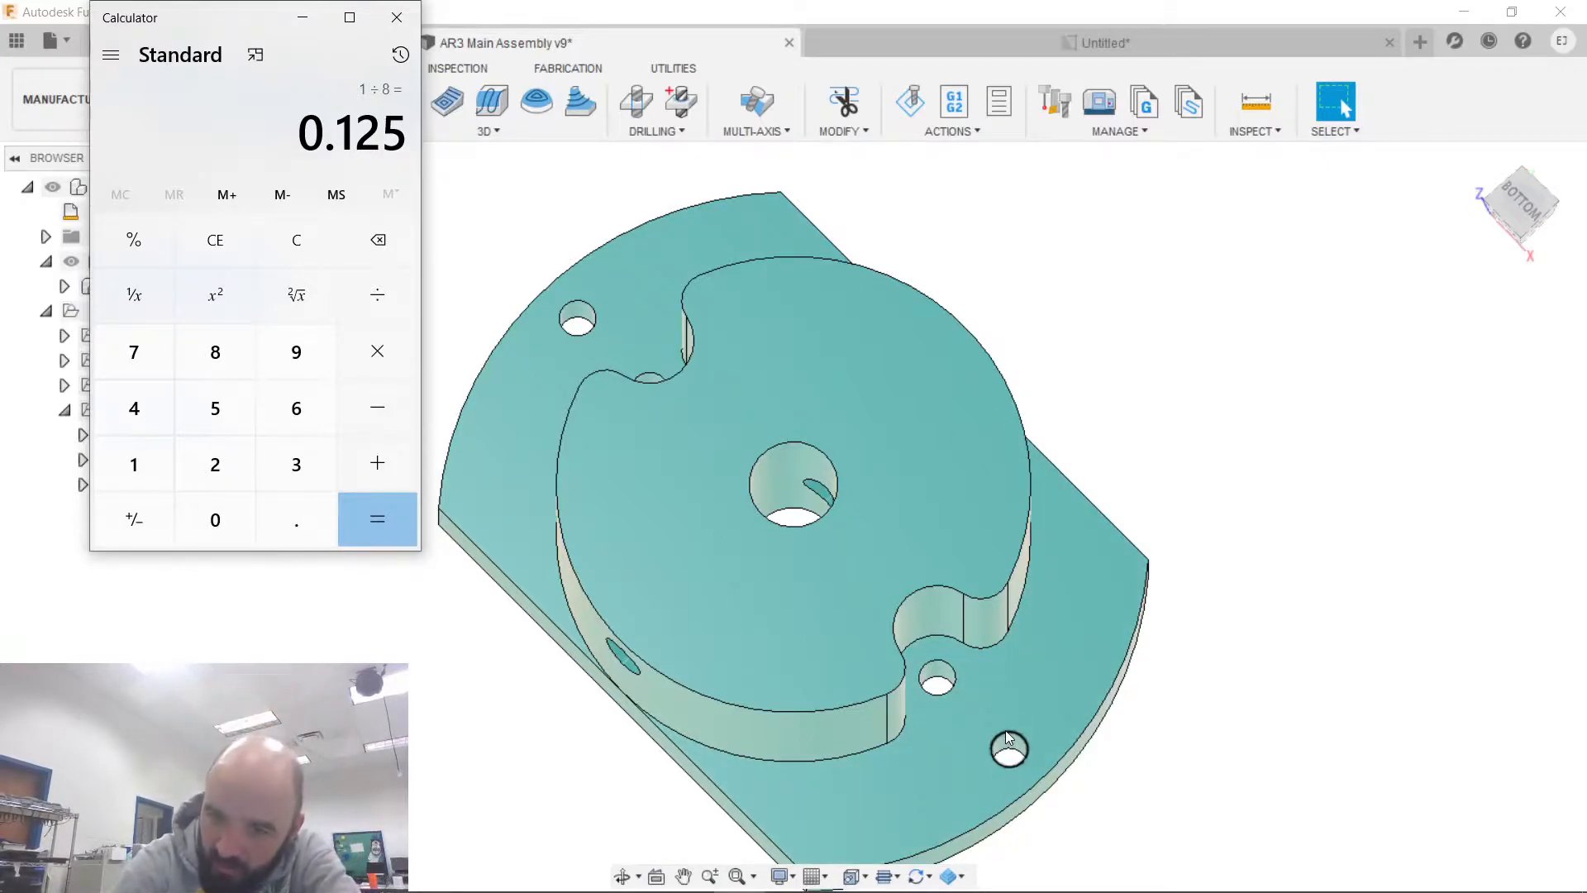
left_click(396, 18)
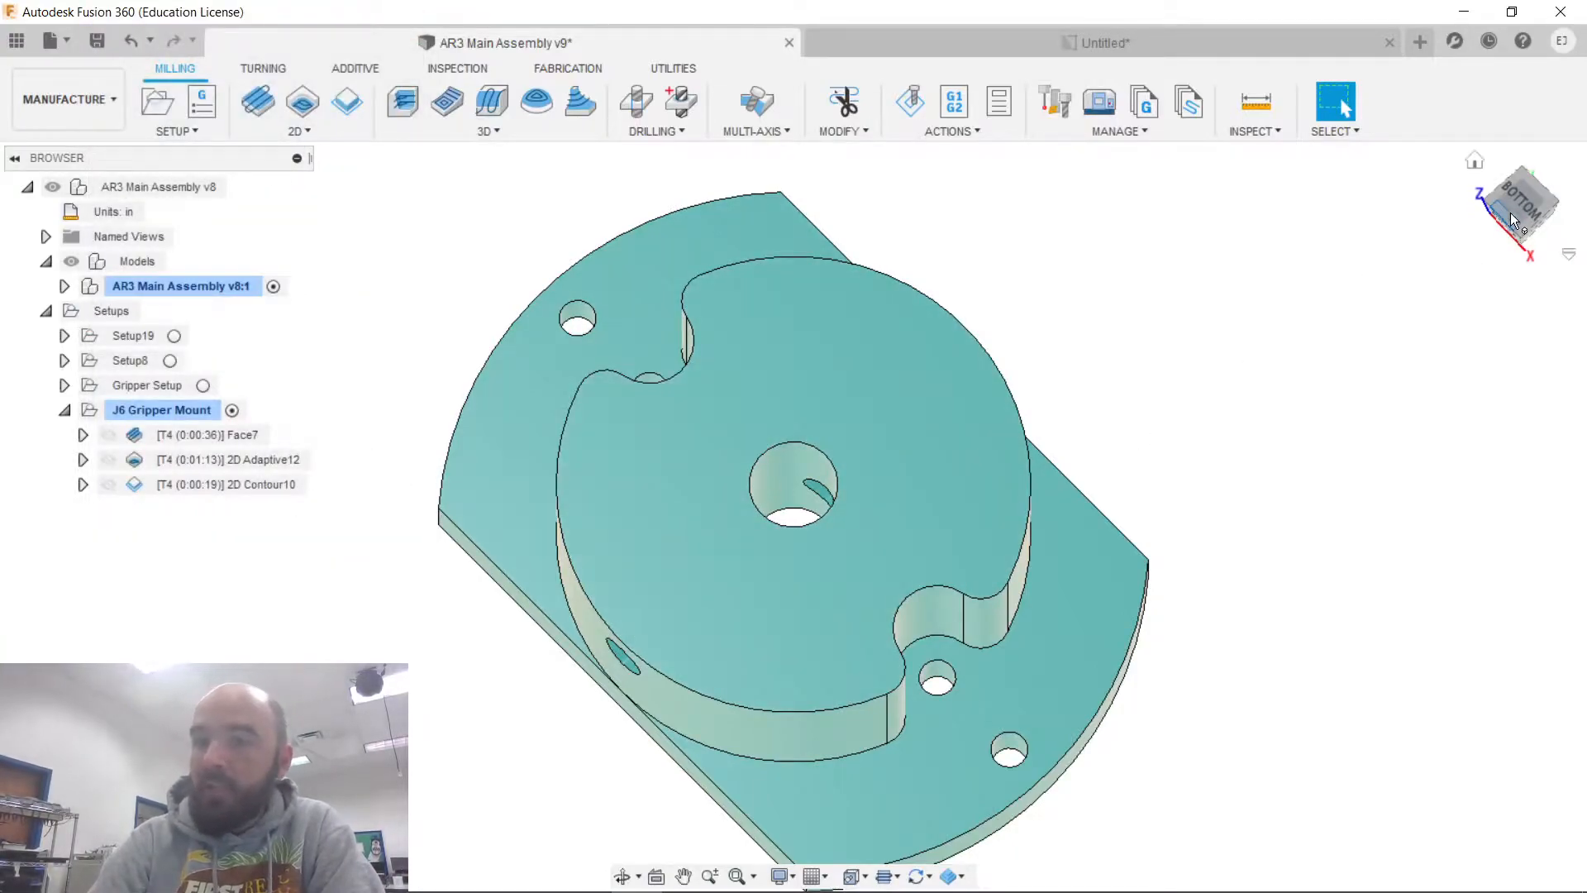
Run Hole Recognition on the gripper mount and set the 0.0984 in base plate hole group to Simple Drill.
mouse_move(1515, 212)
left_mouse_down()
mouse_move(1512, 240)
mouse_move(1488, 235)
mouse_move(1455, 199)
mouse_move(1454, 115)
mouse_move(1446, 273)
mouse_move(1455, 240)
mouse_move(1517, 216)
left_mouse_up()
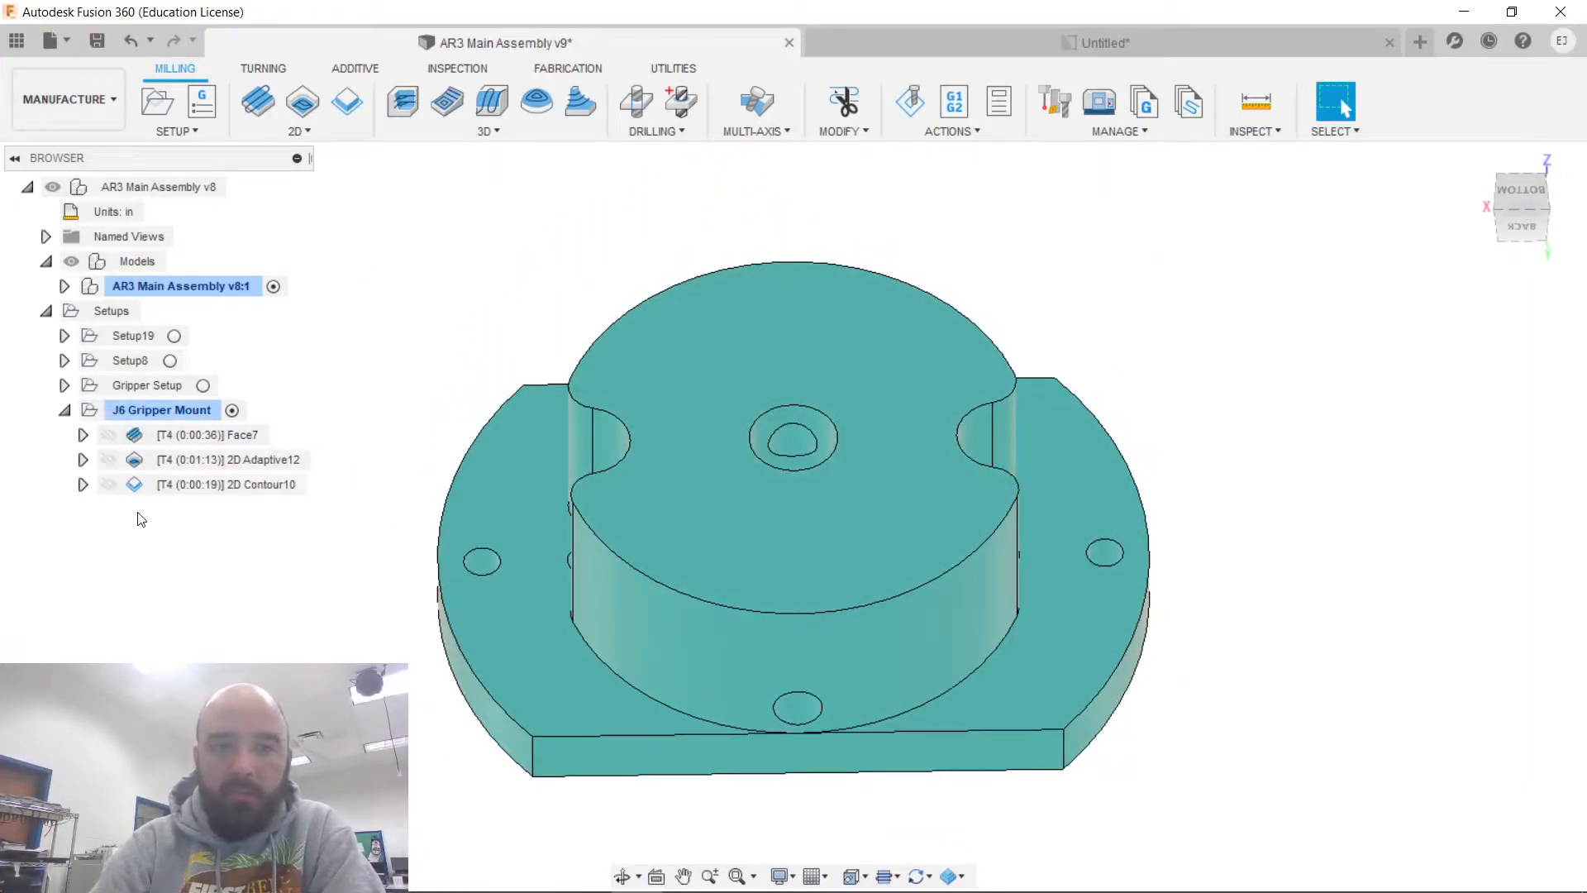
left_click(673, 110)
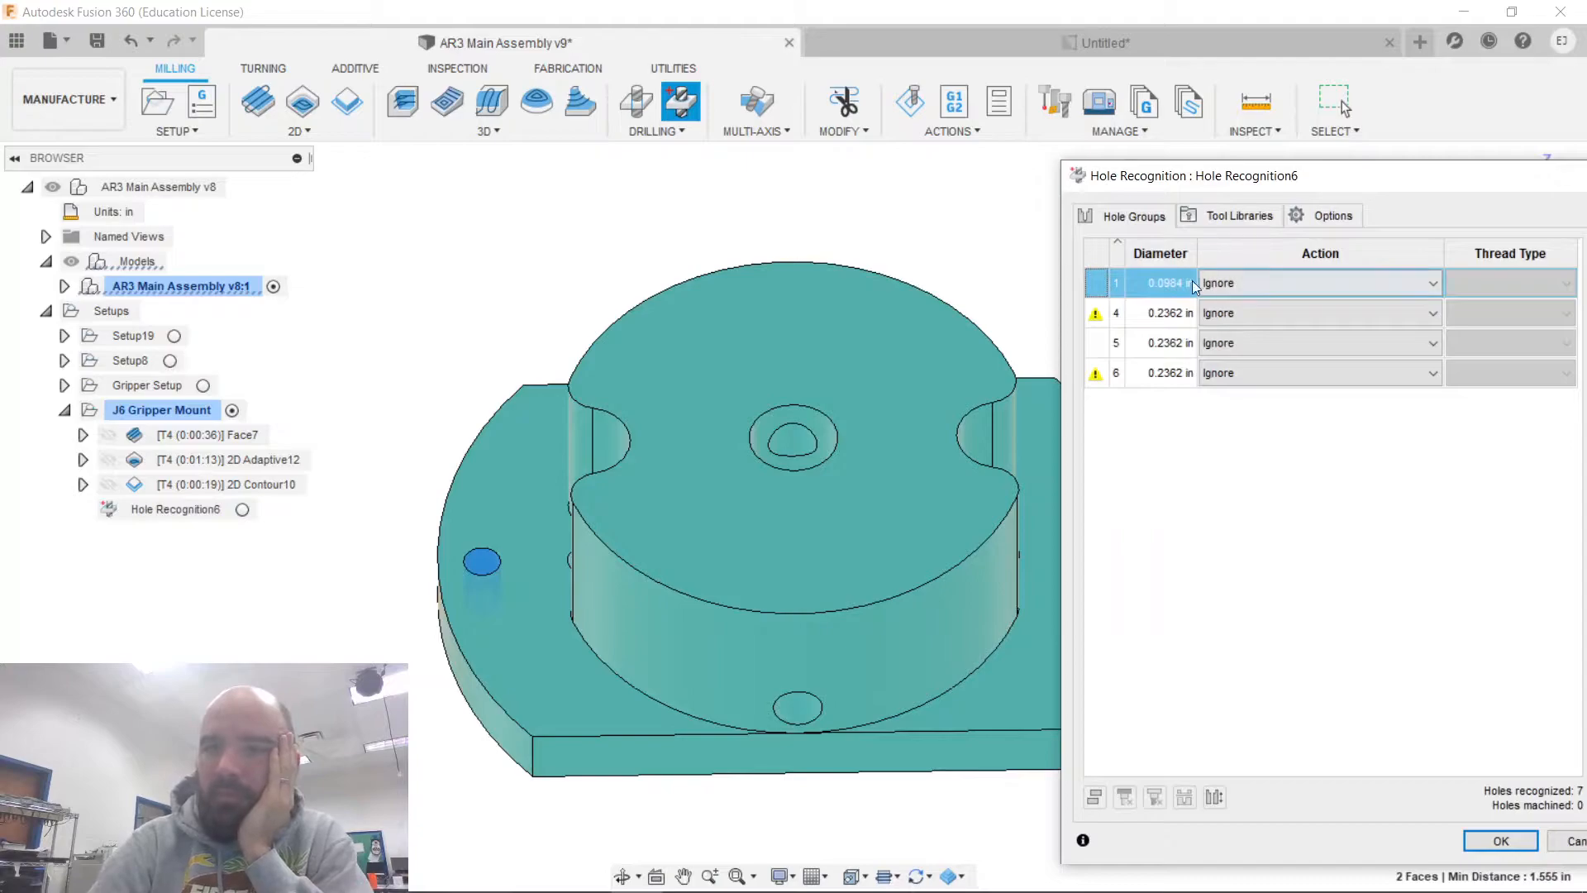
left_click_drag(1291, 188, 1371, 145)
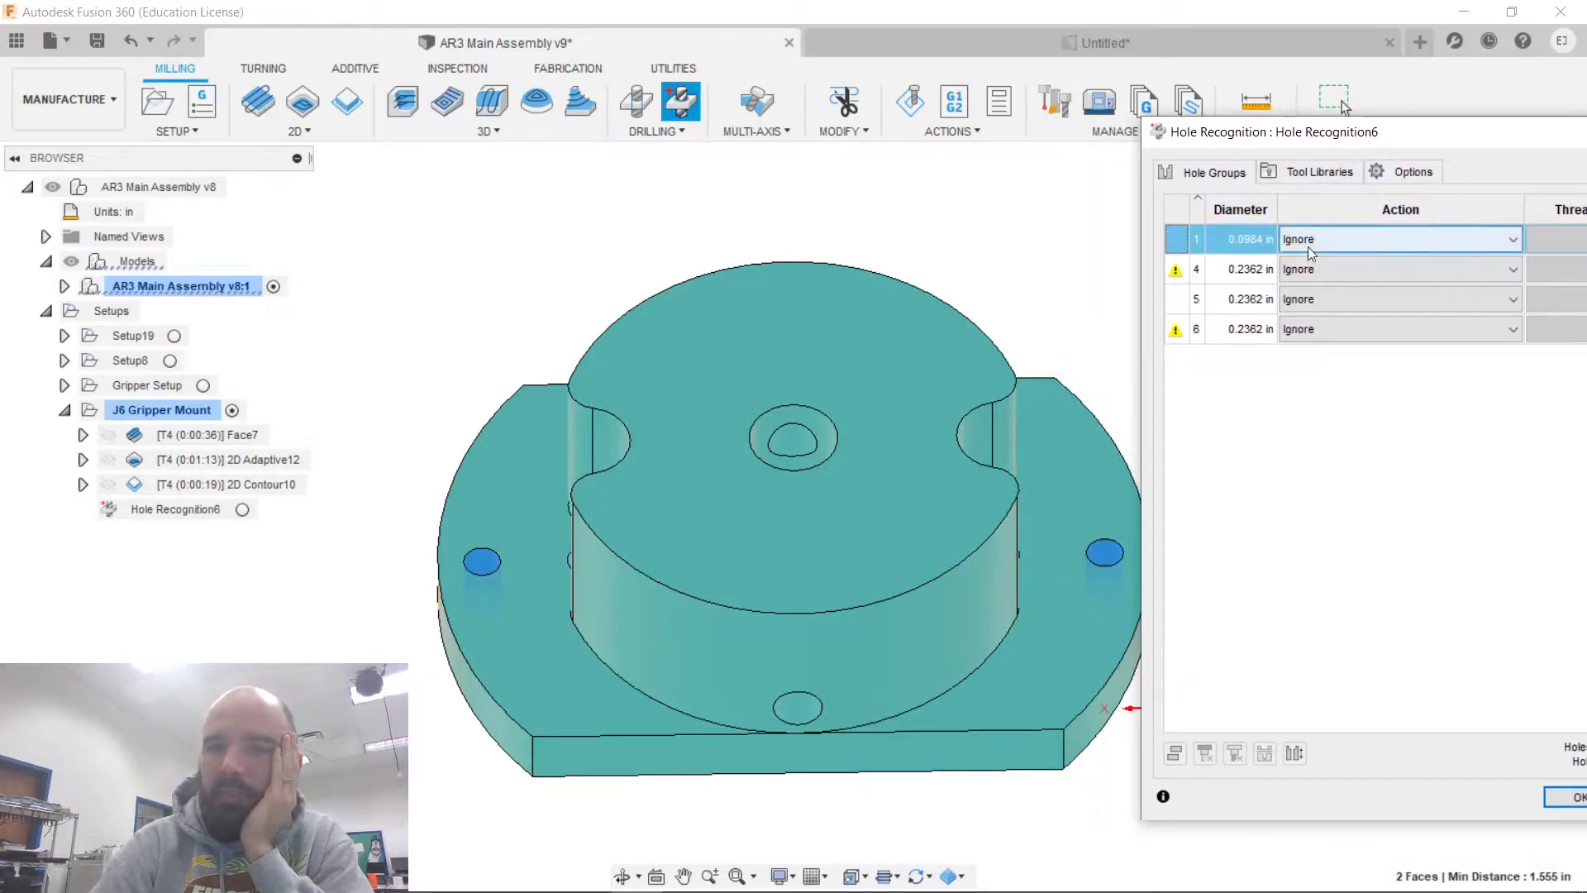
left_click(1231, 272)
left_click(1238, 243)
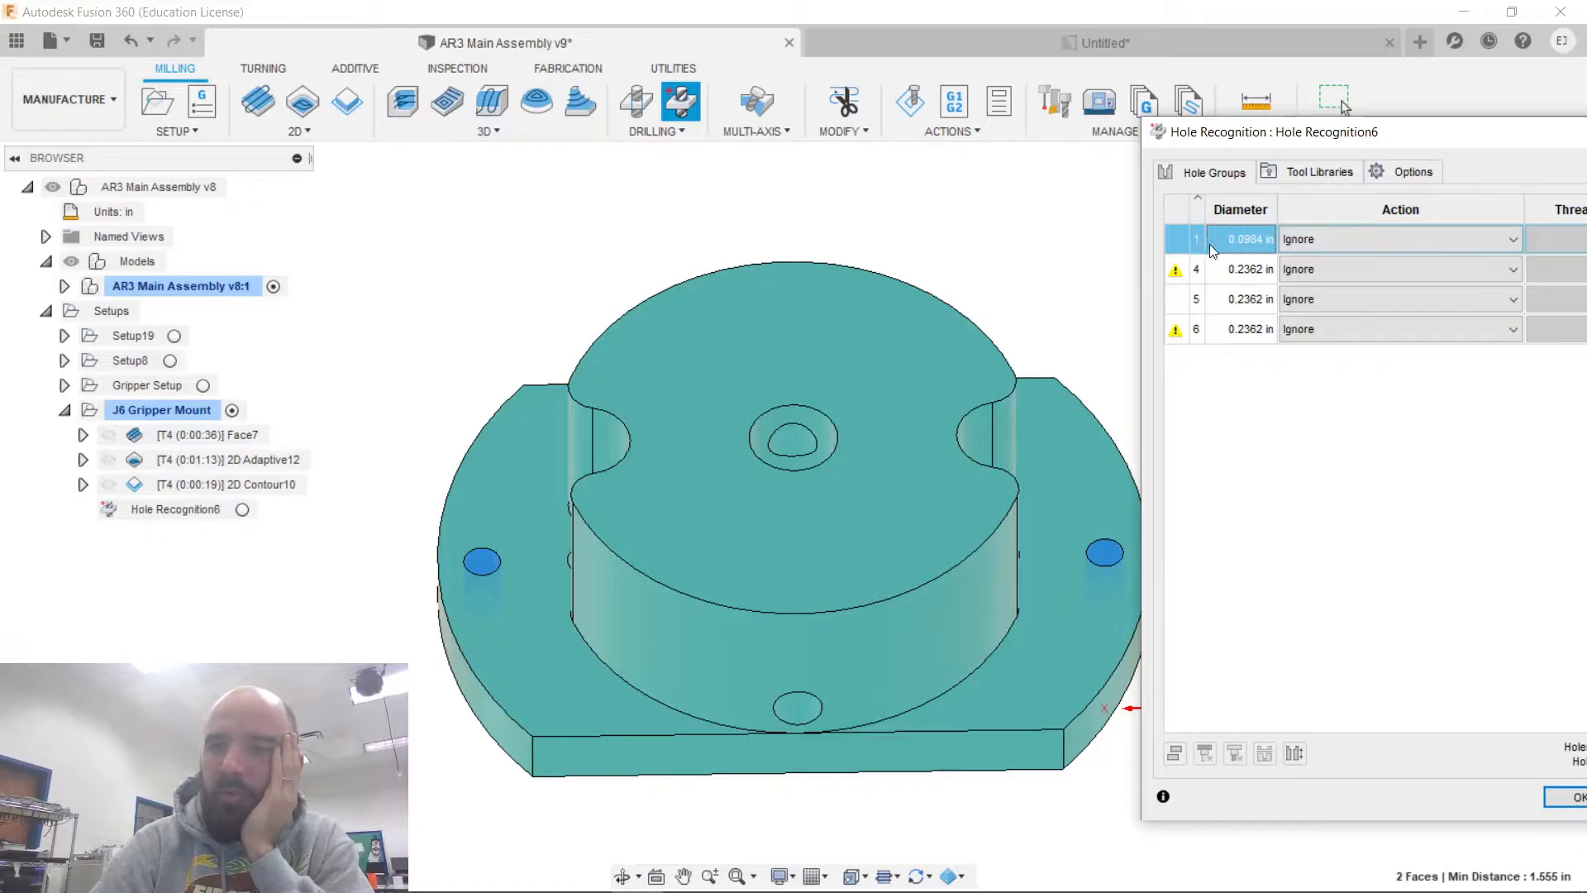
left_click(1297, 239)
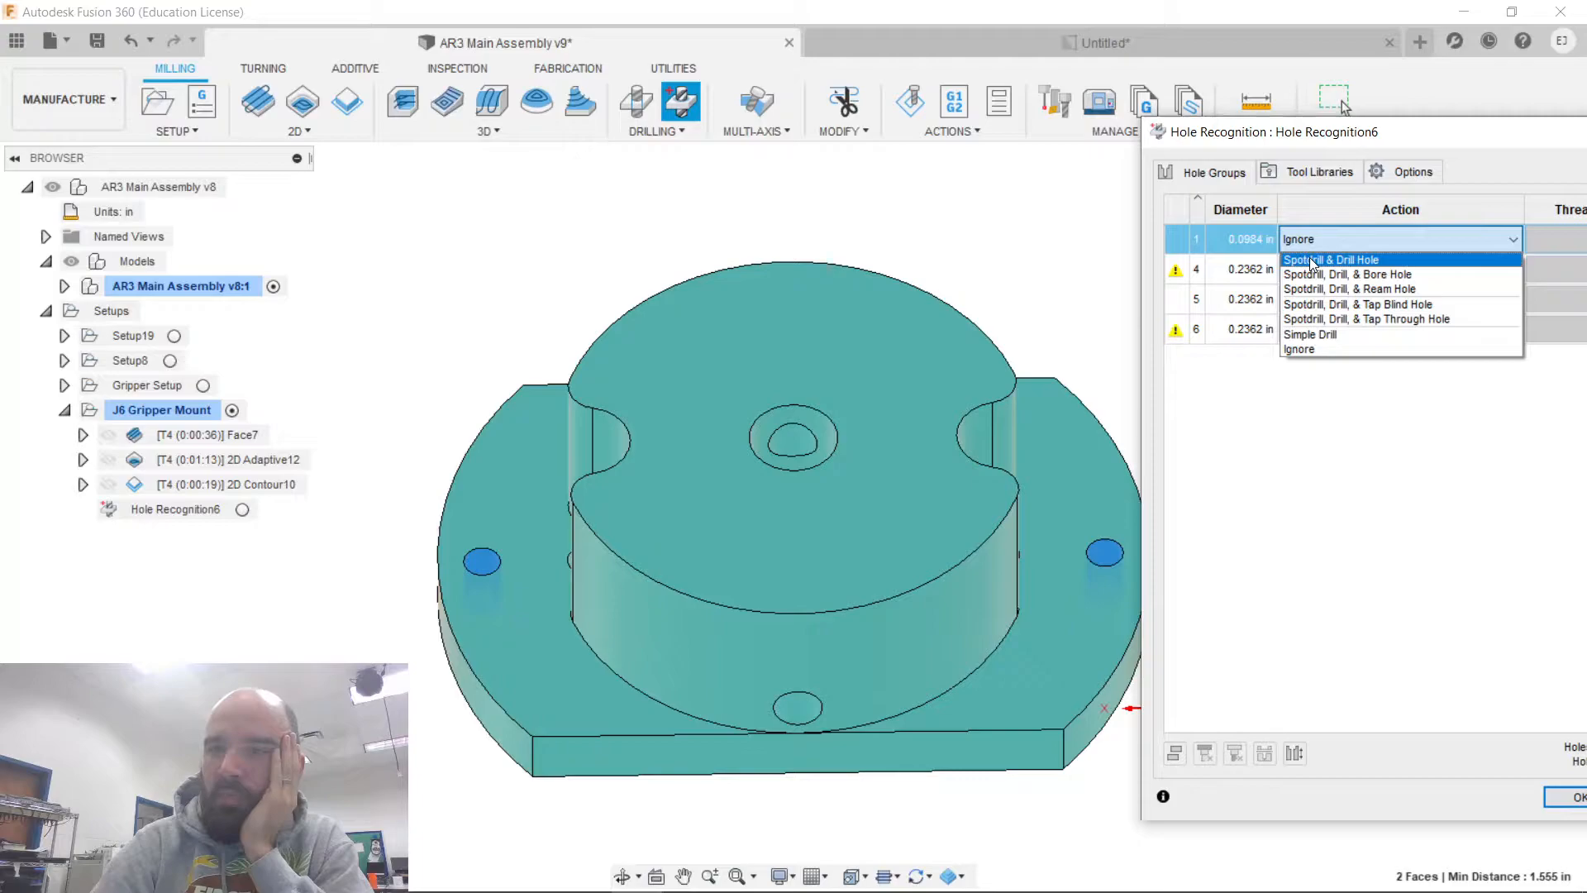
left_click(1296, 334)
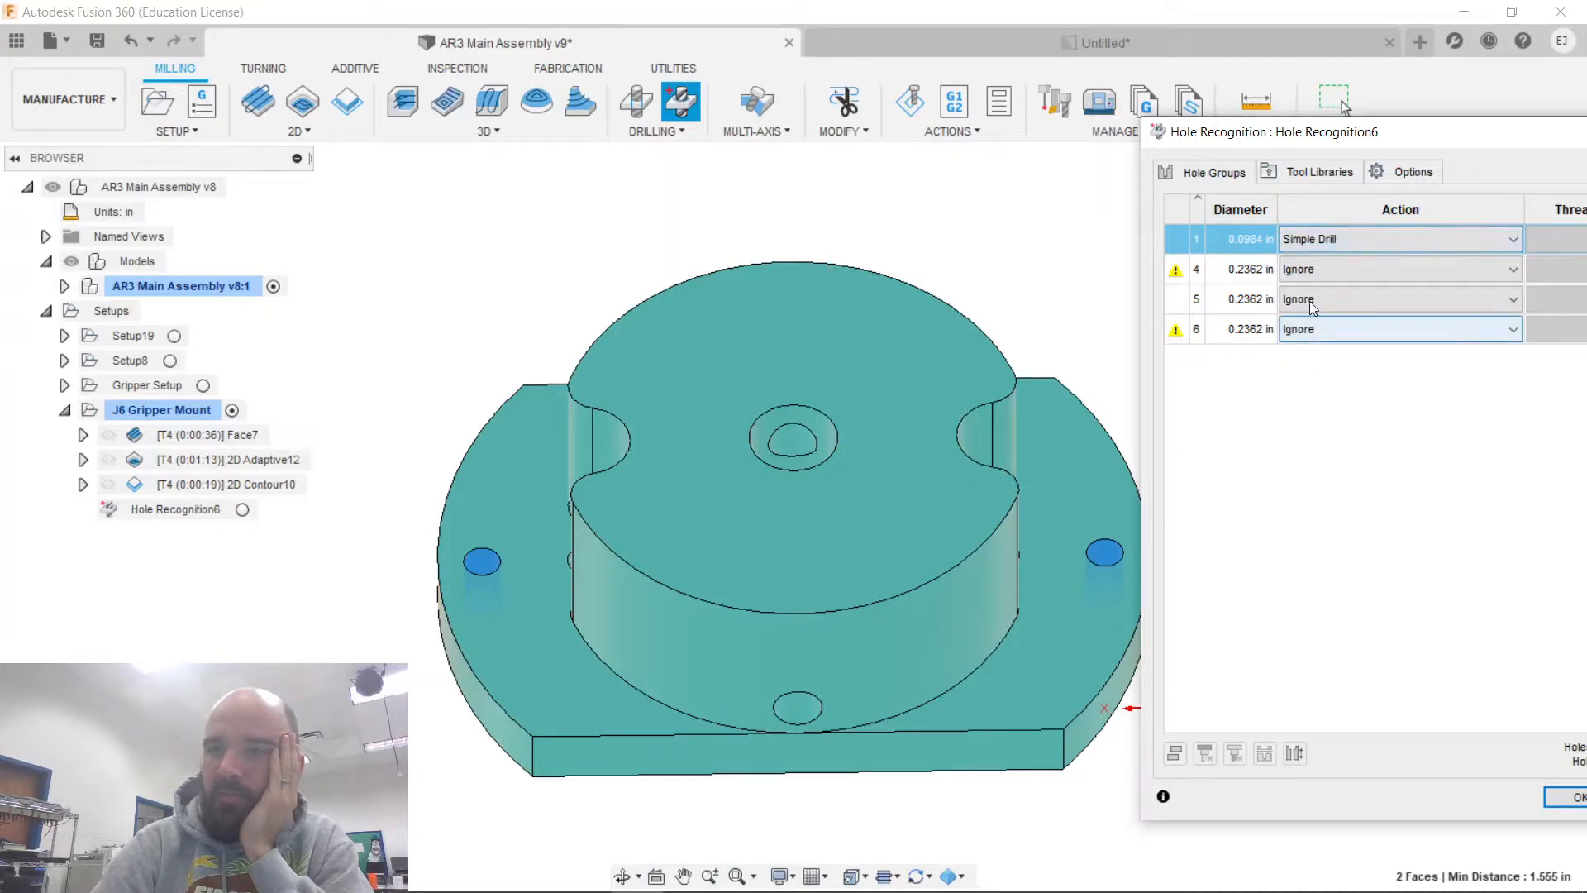
Inspect the remaining hole groups, set the central through hole's group to Simple Drill, and generate the drilling operations.
left_click(1182, 271)
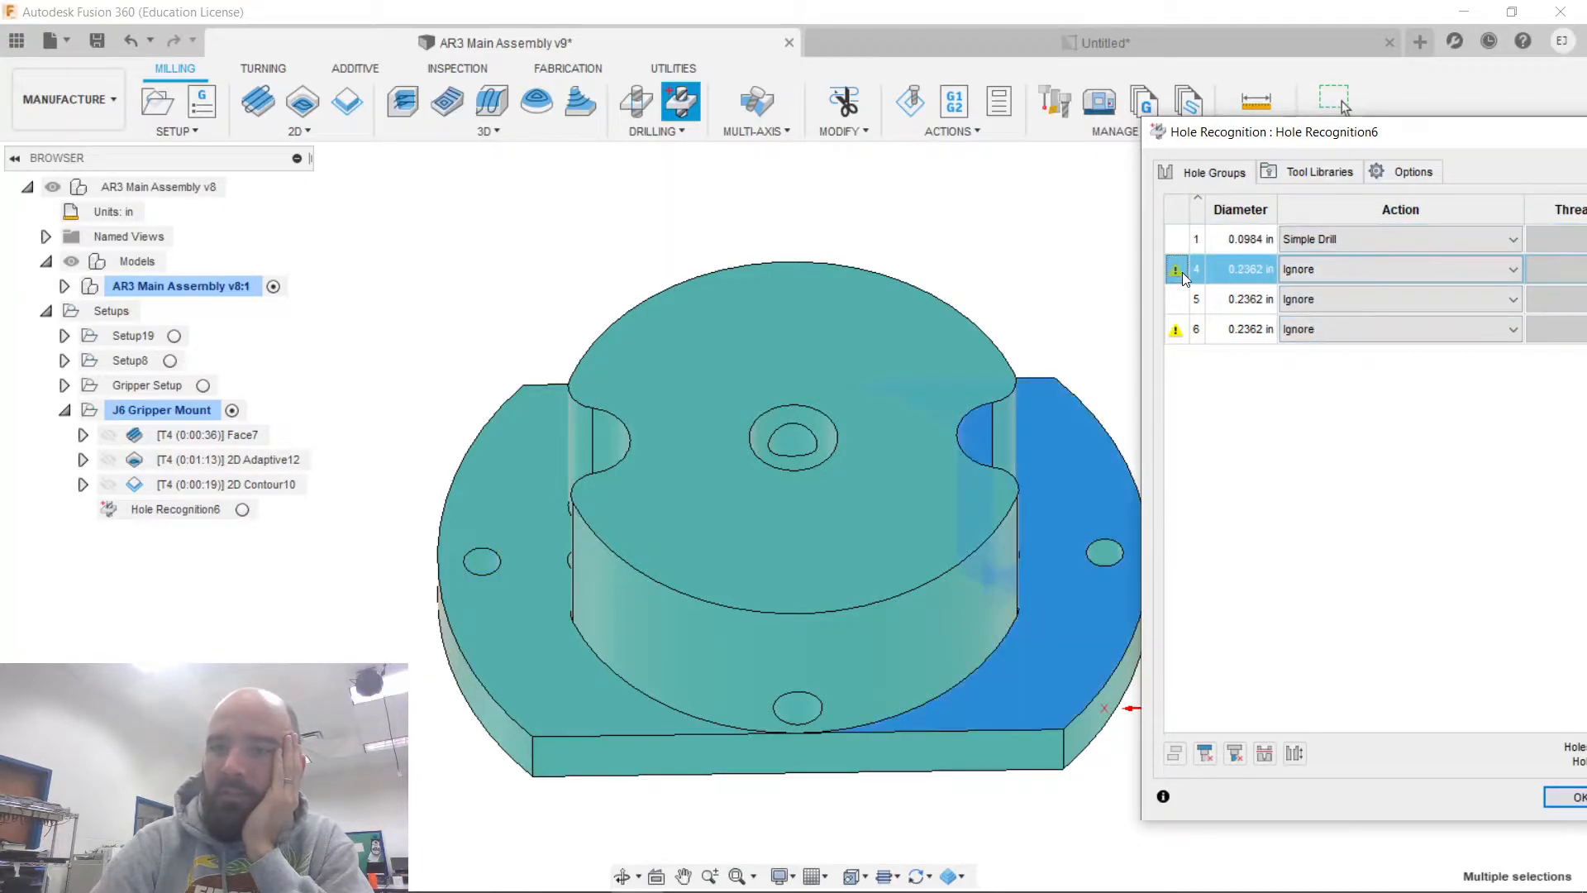
left_click(1241, 299)
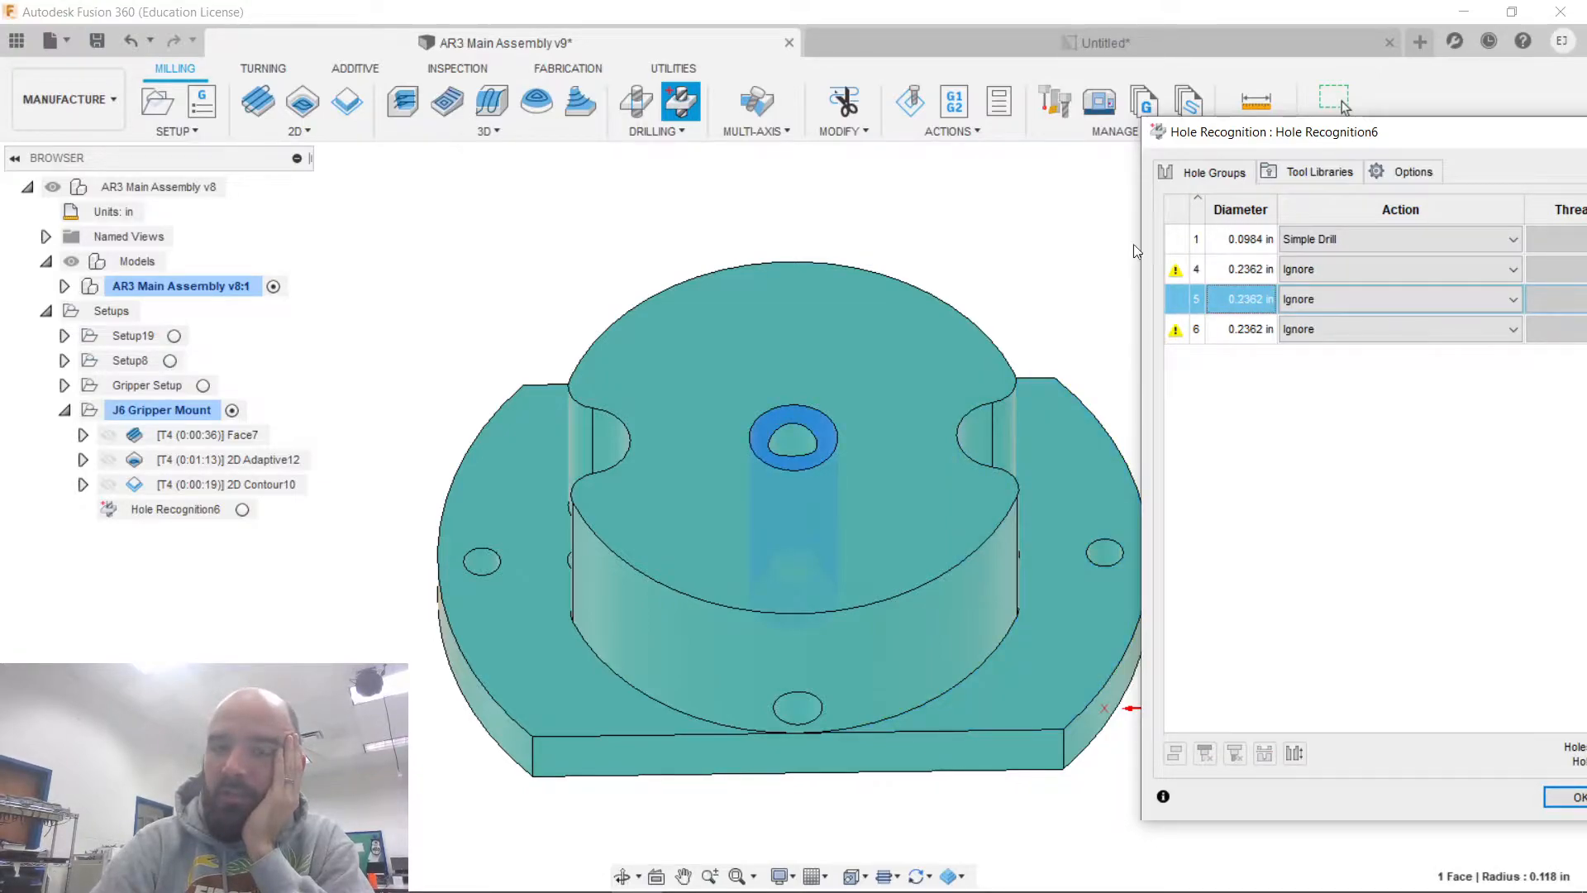
left_click(1285, 302)
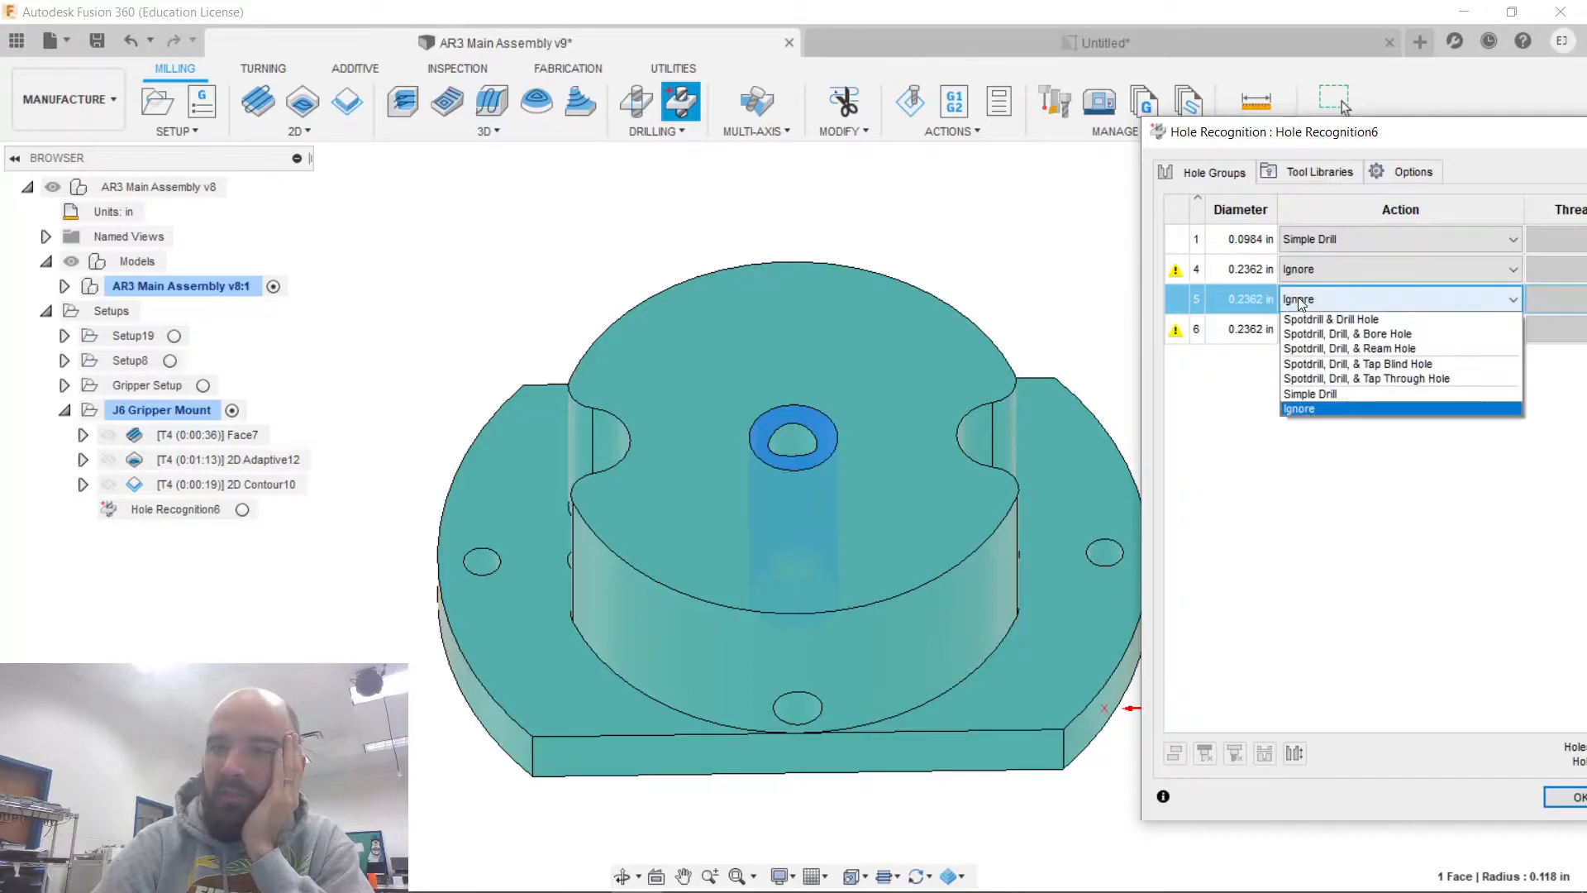
left_click(1295, 395)
left_click(1252, 331)
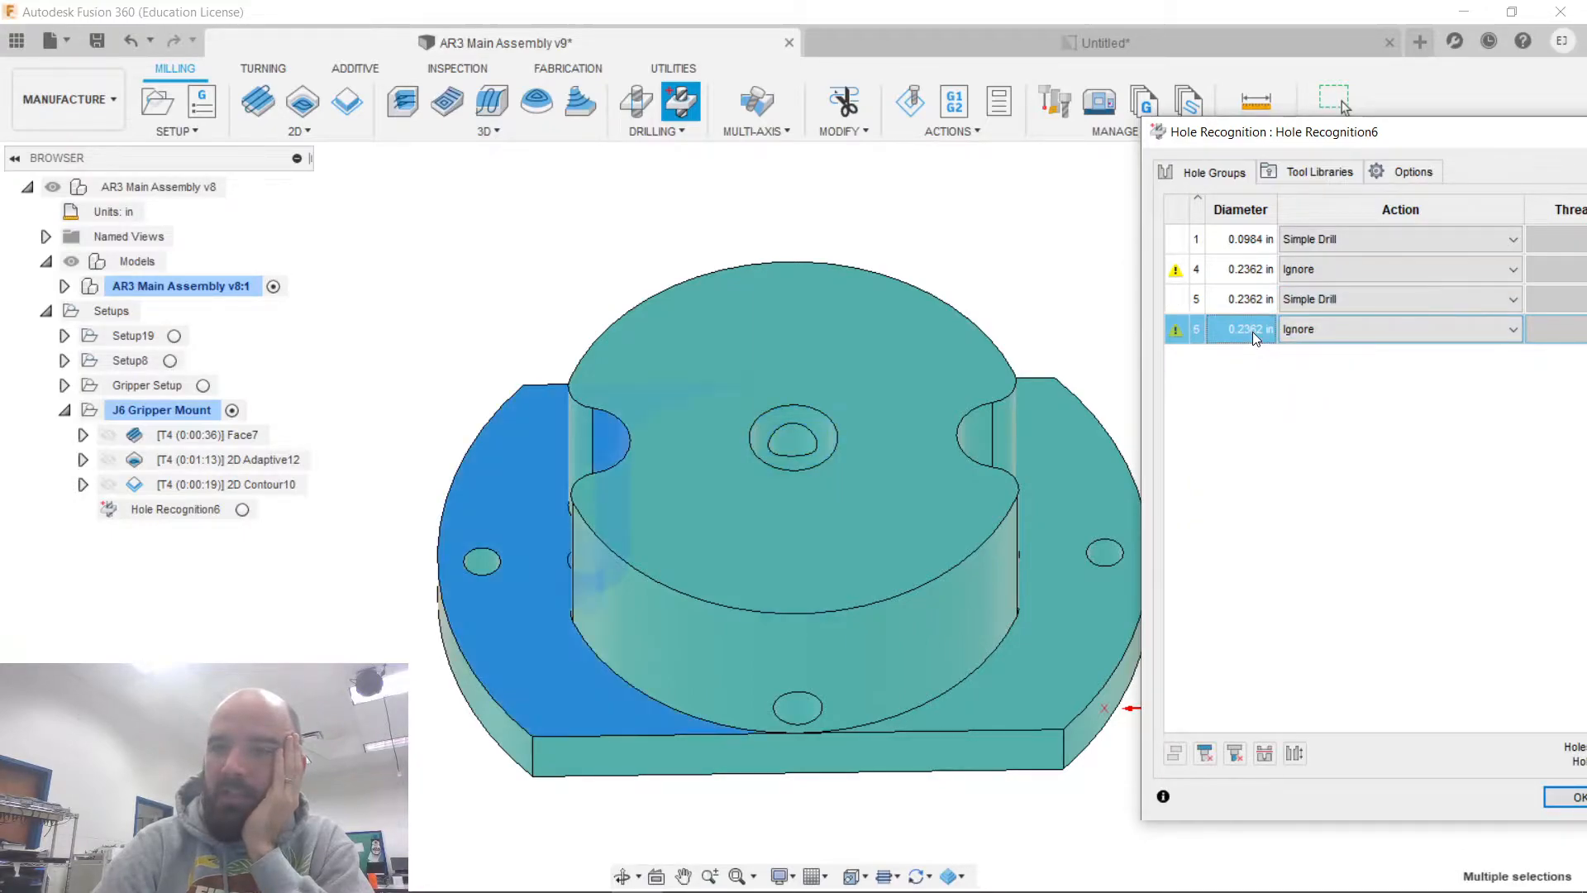
left_click(1559, 799)
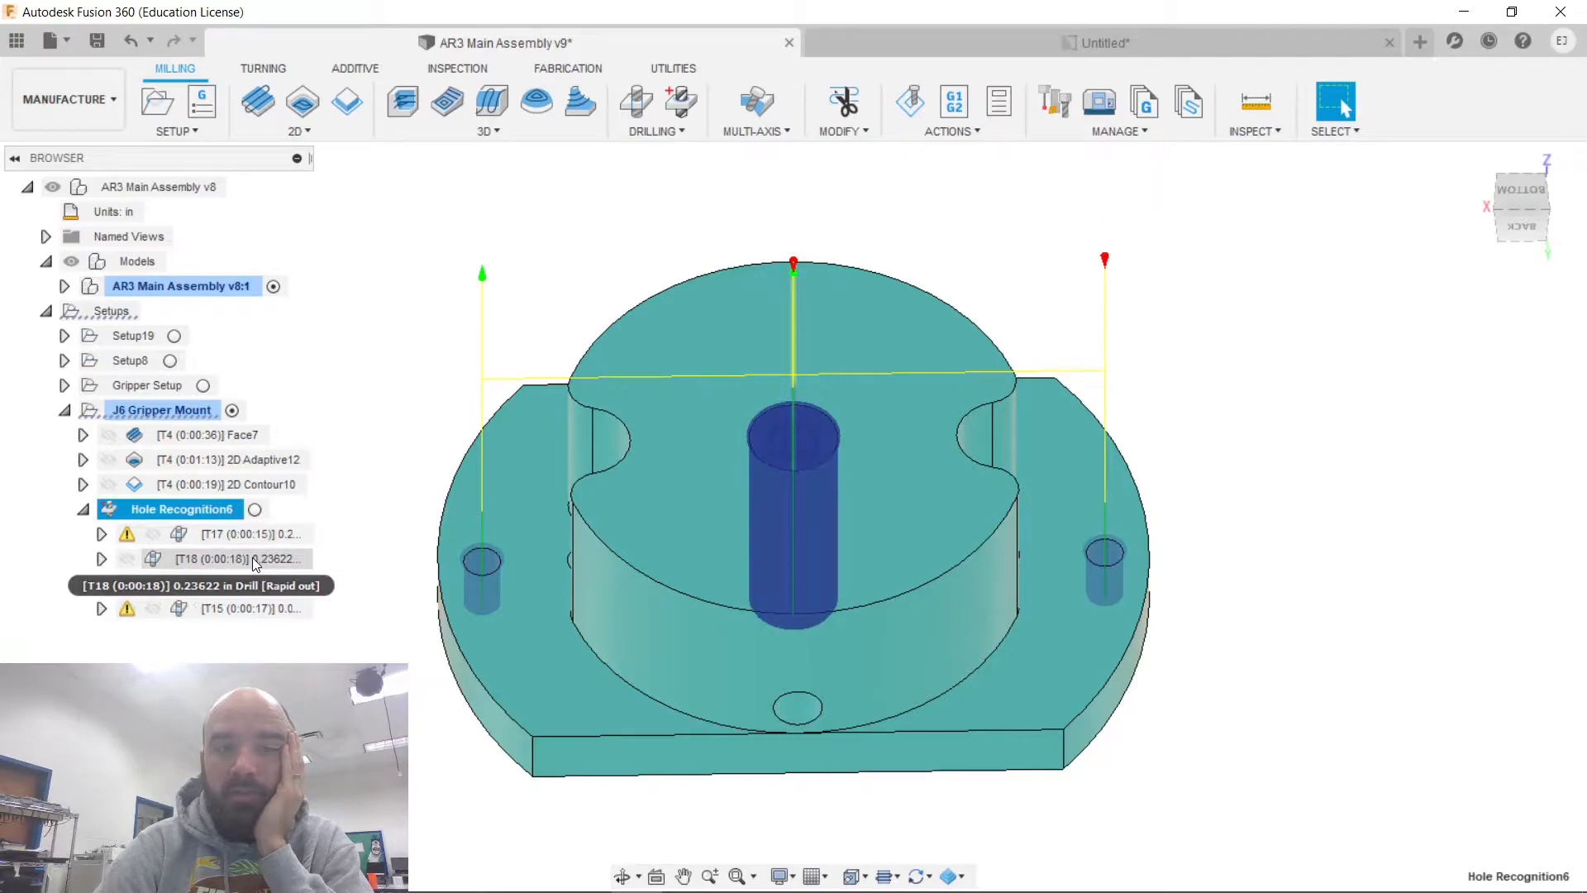
Delete the T17 and T14 spot drill operations from the Hole Recognition folder.
left_click(261, 537)
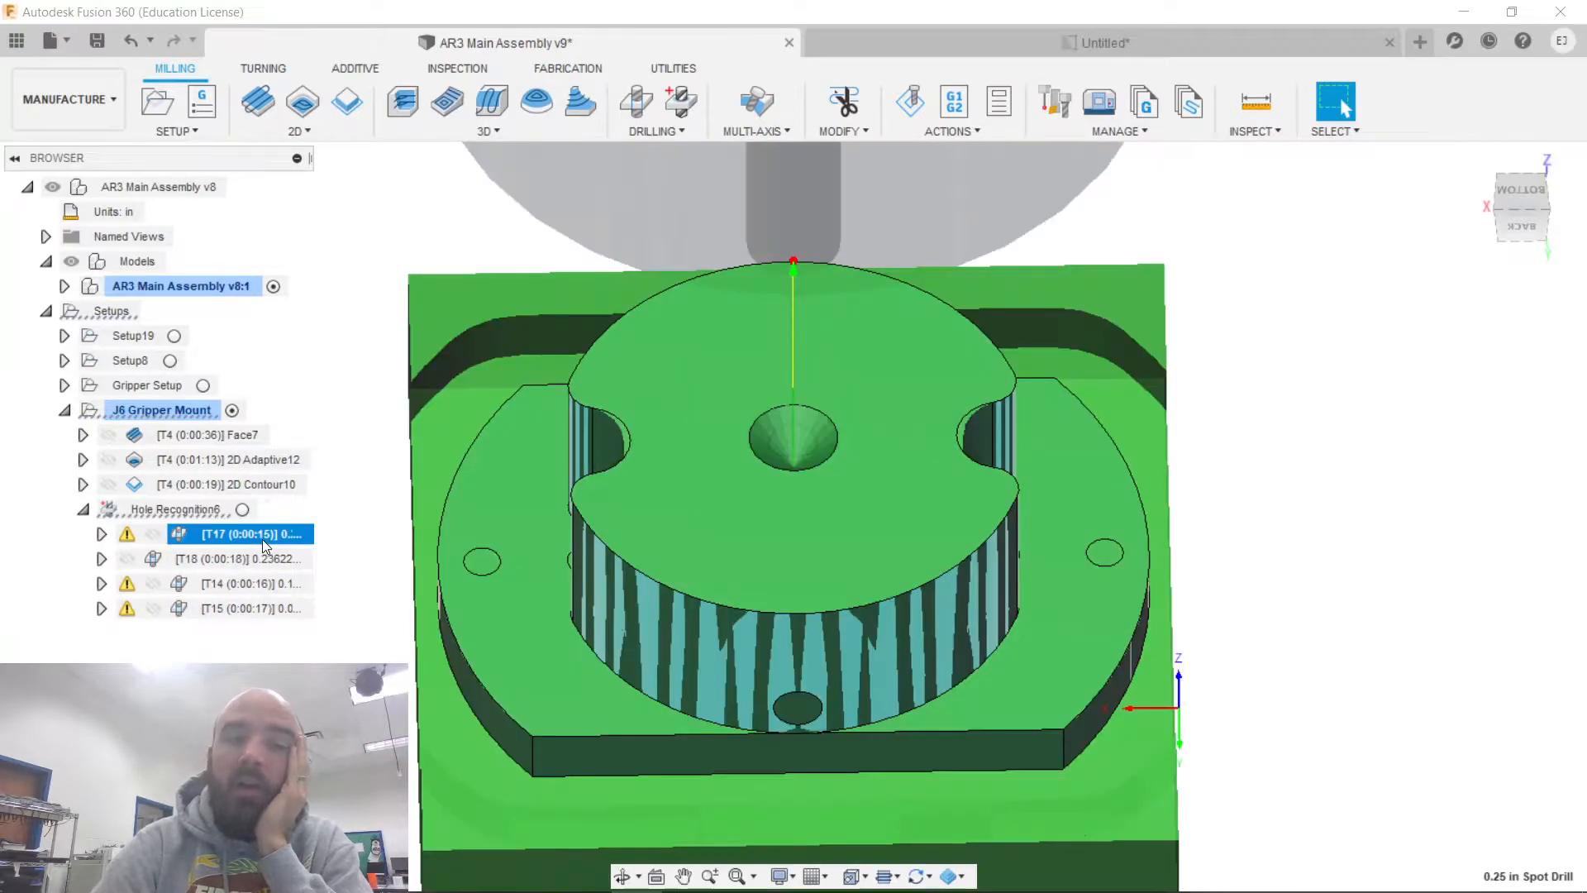
left_click(241, 588)
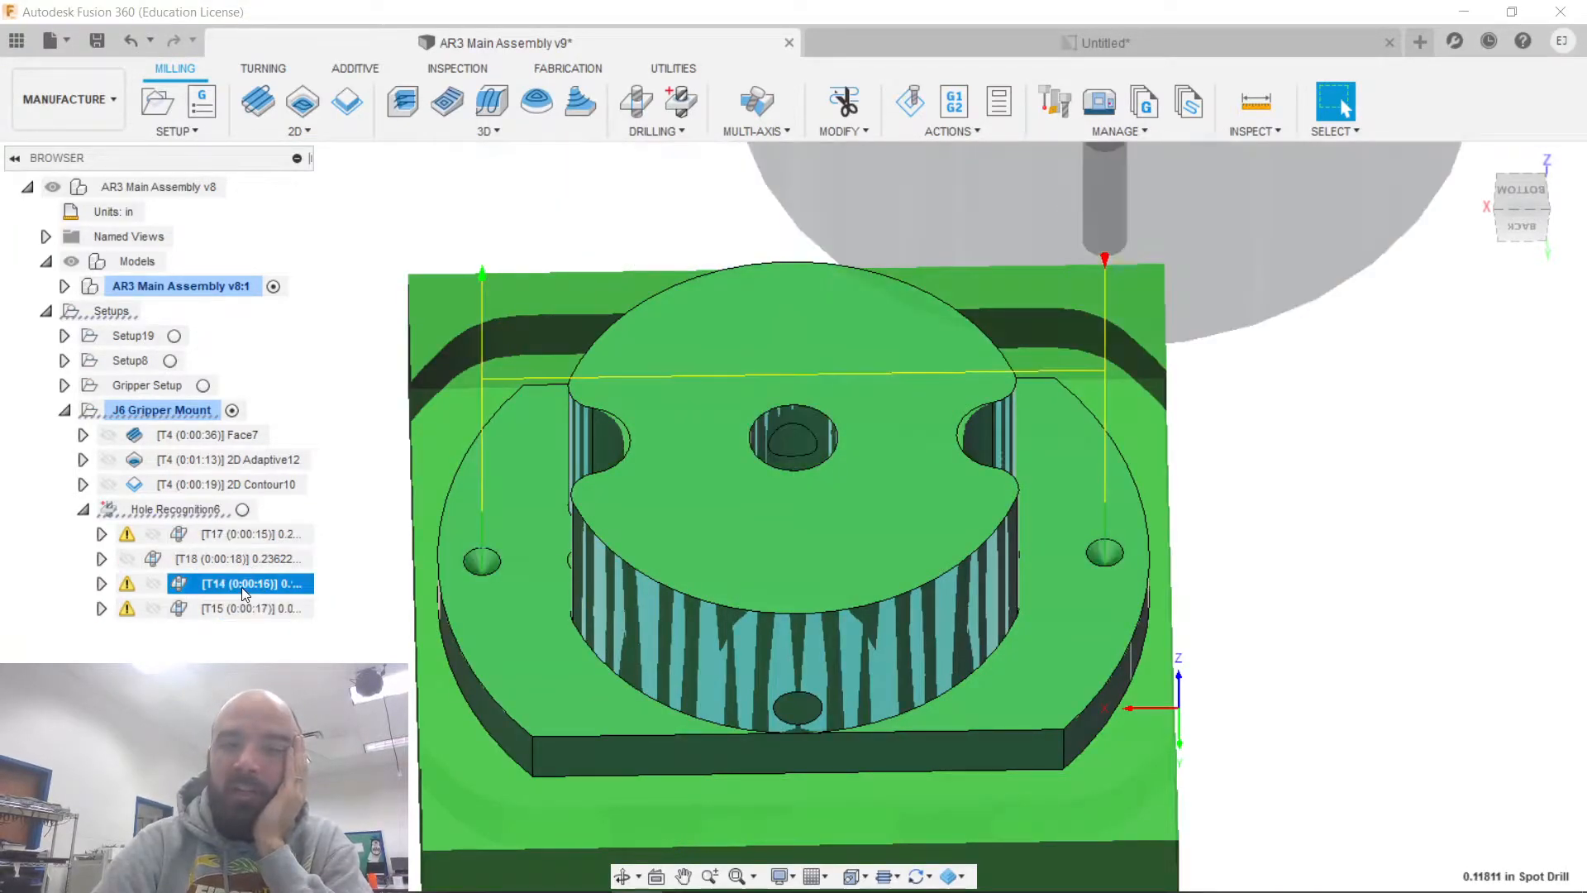
left_click(269, 539)
right_click(270, 539)
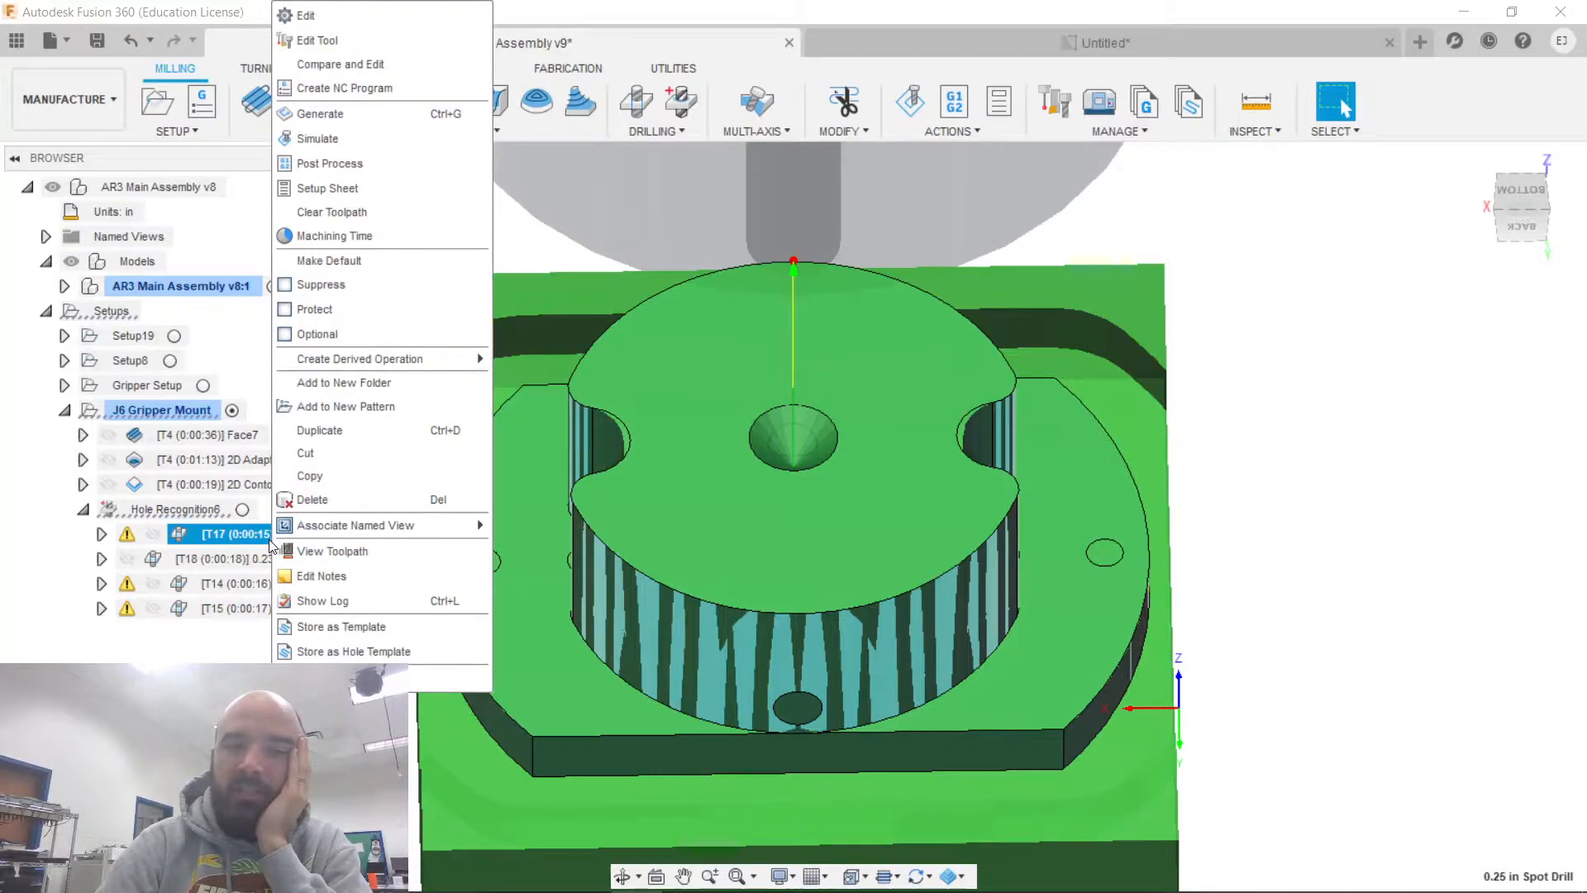
left_click(285, 502)
left_click(245, 557)
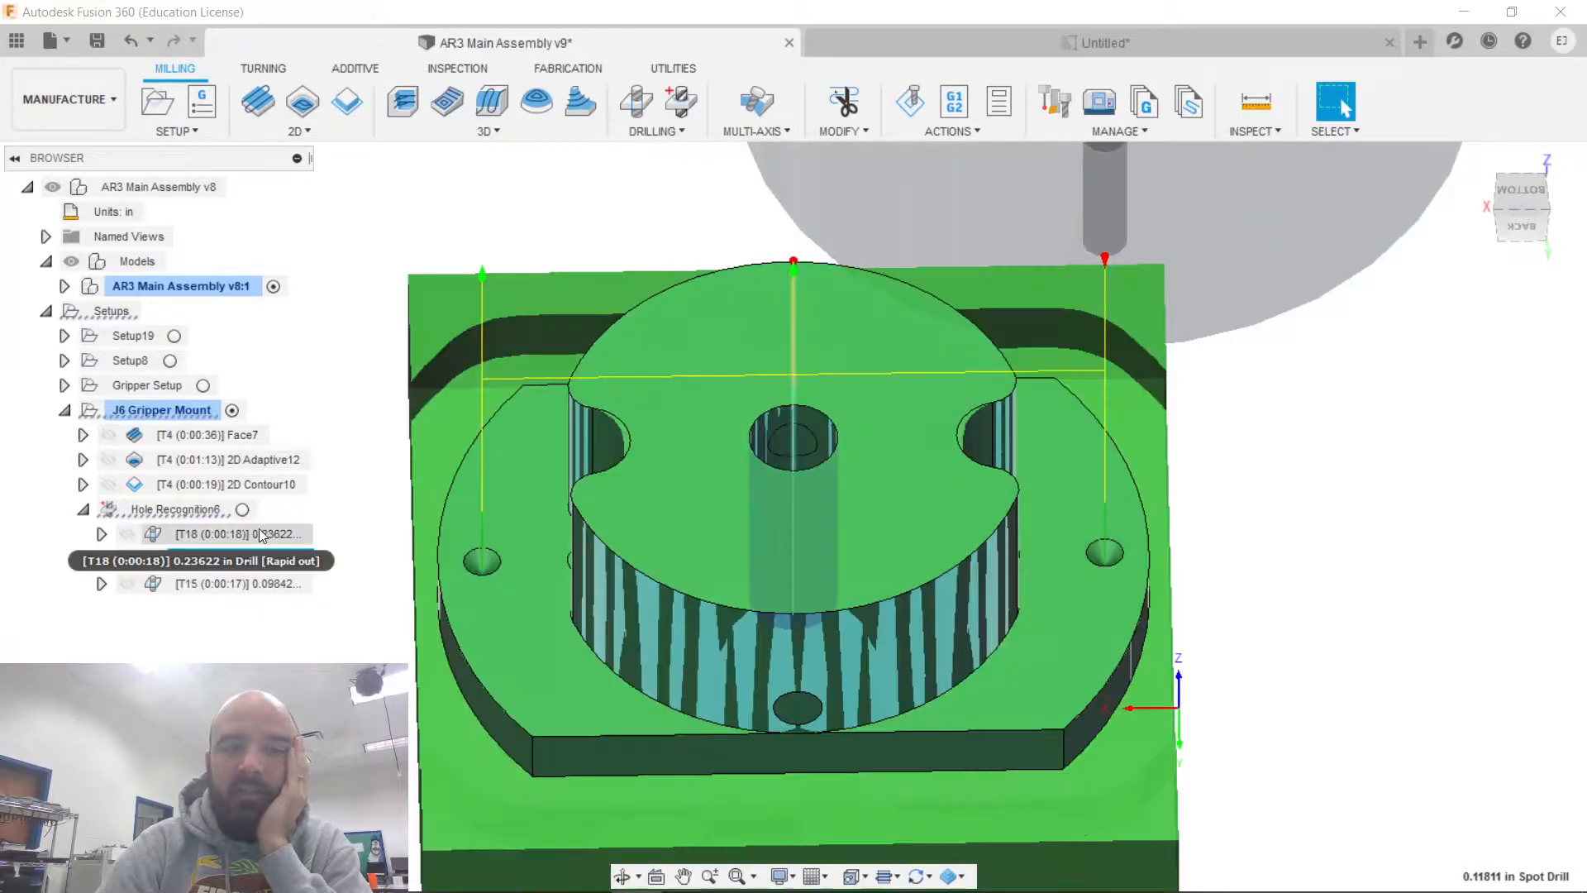
right_click(245, 559)
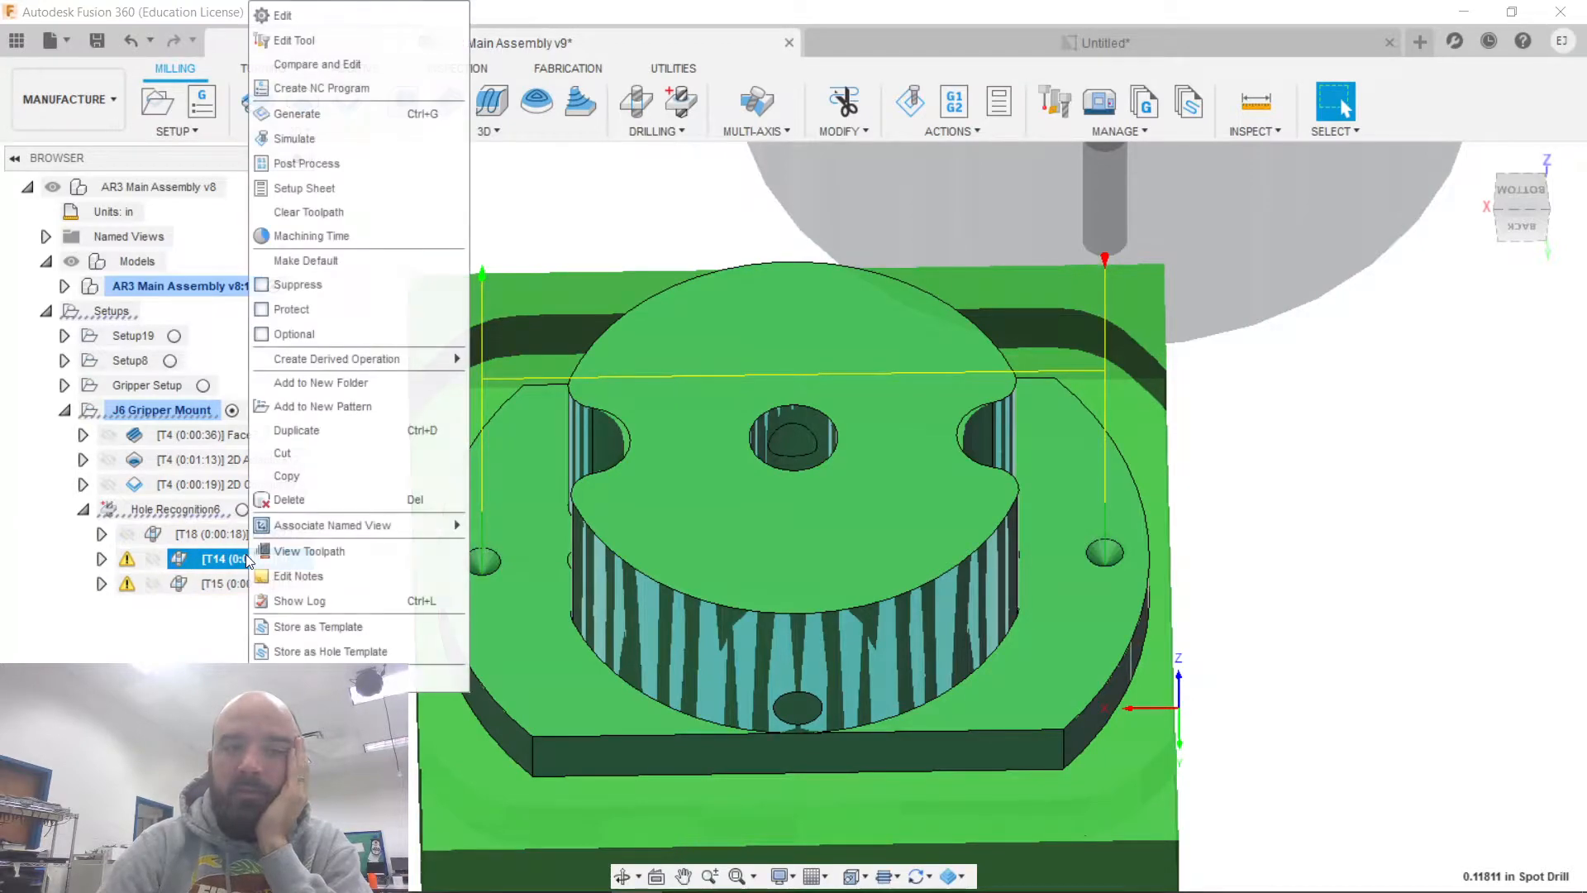
left_click(295, 500)
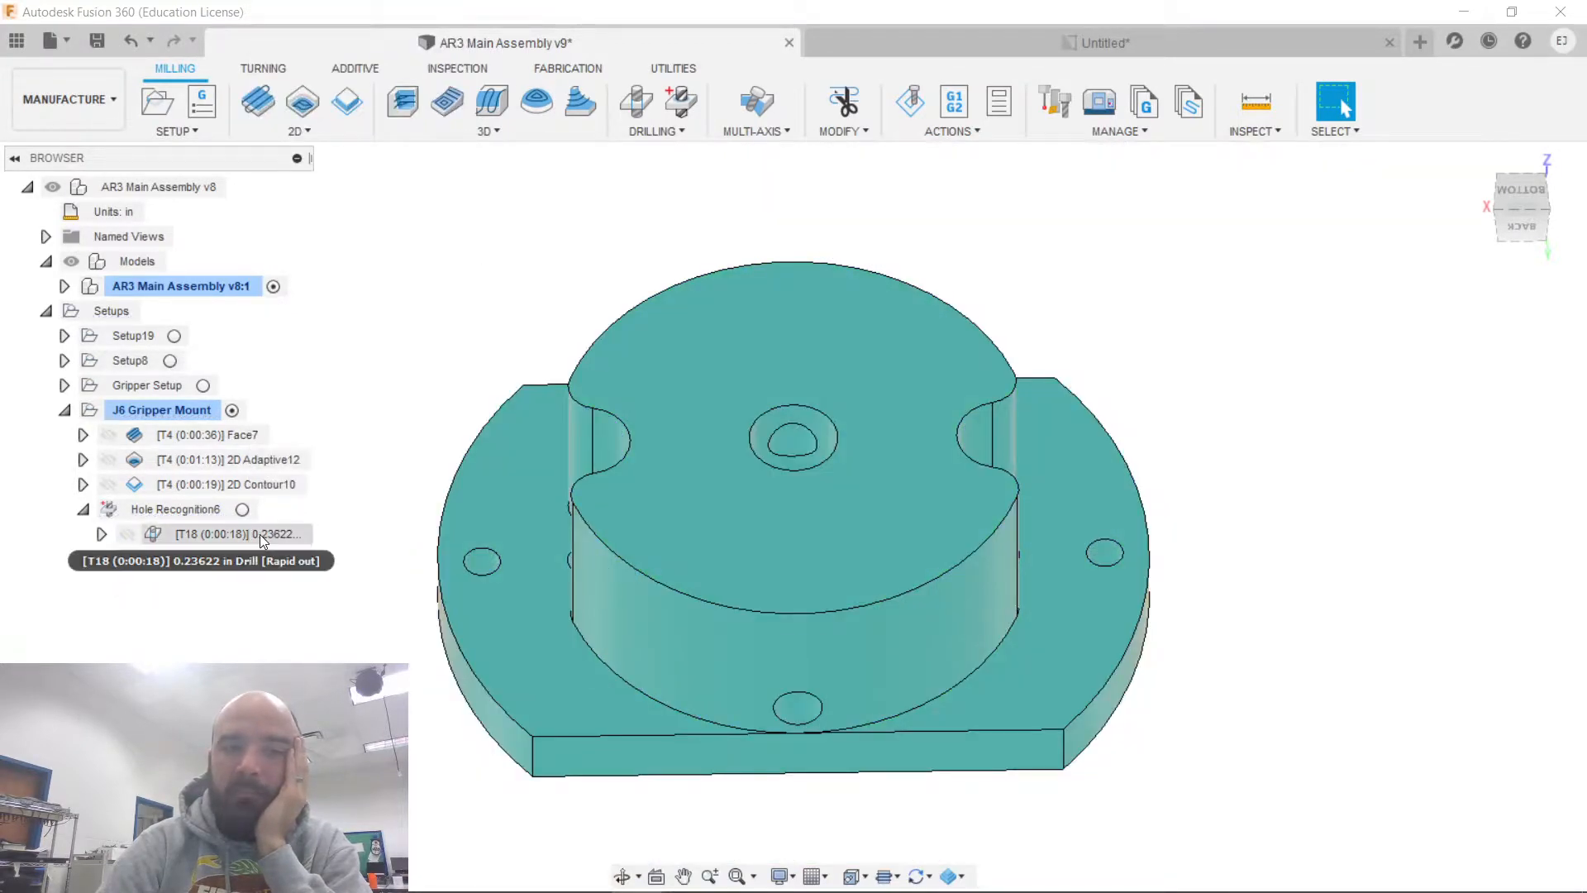
Check the two remaining drill toolpaths and delete the whole Hole Recognition folder from the J6 Gripper Mount setup.
left_click(259, 534)
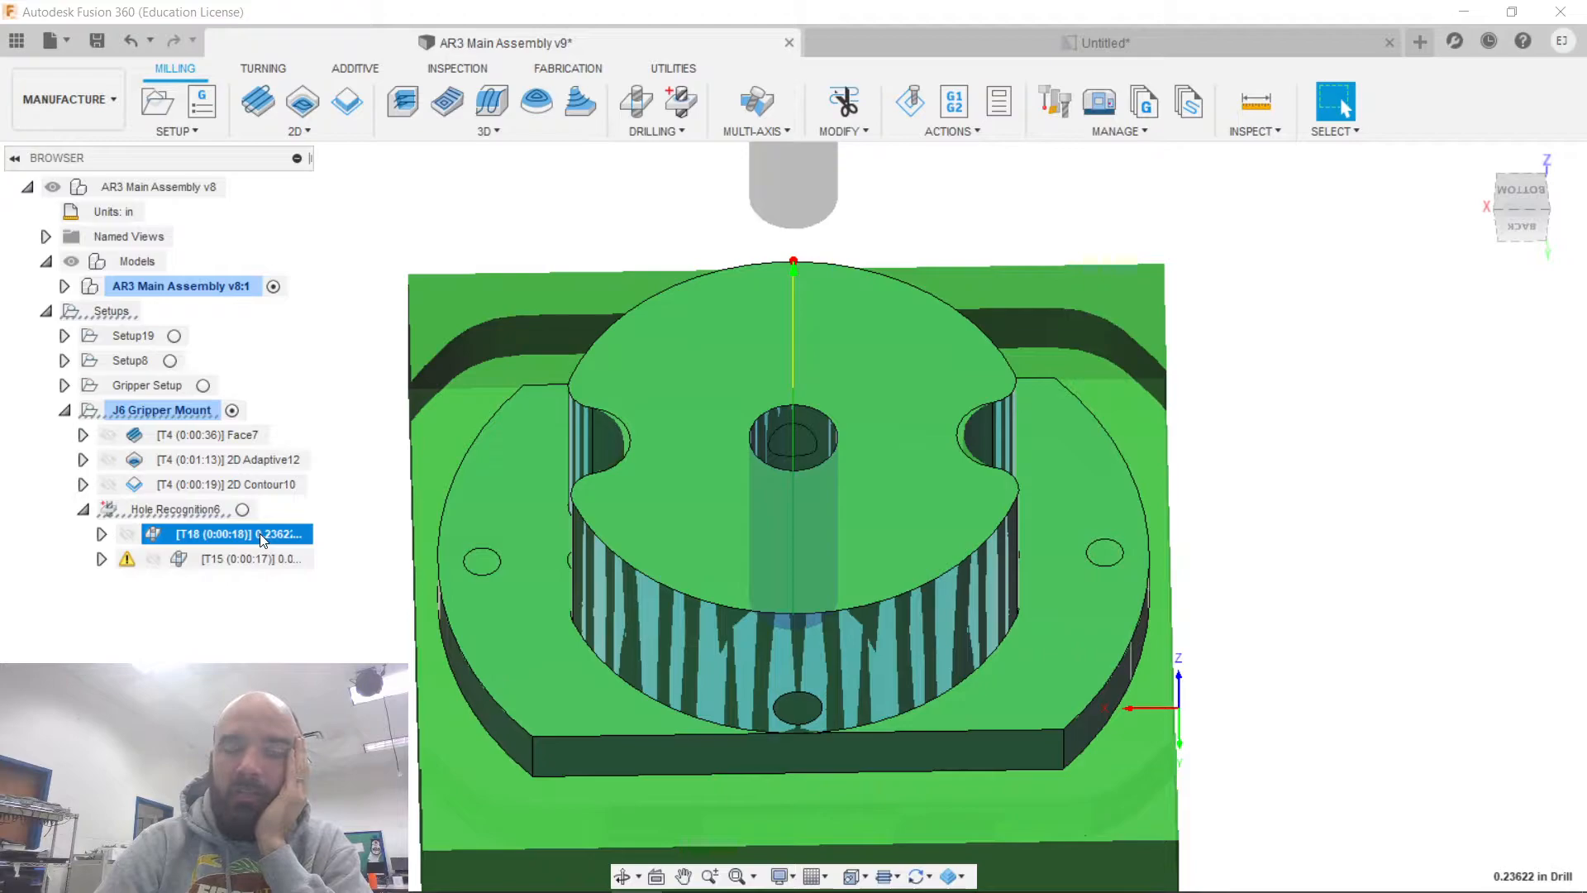
left_click(200, 559)
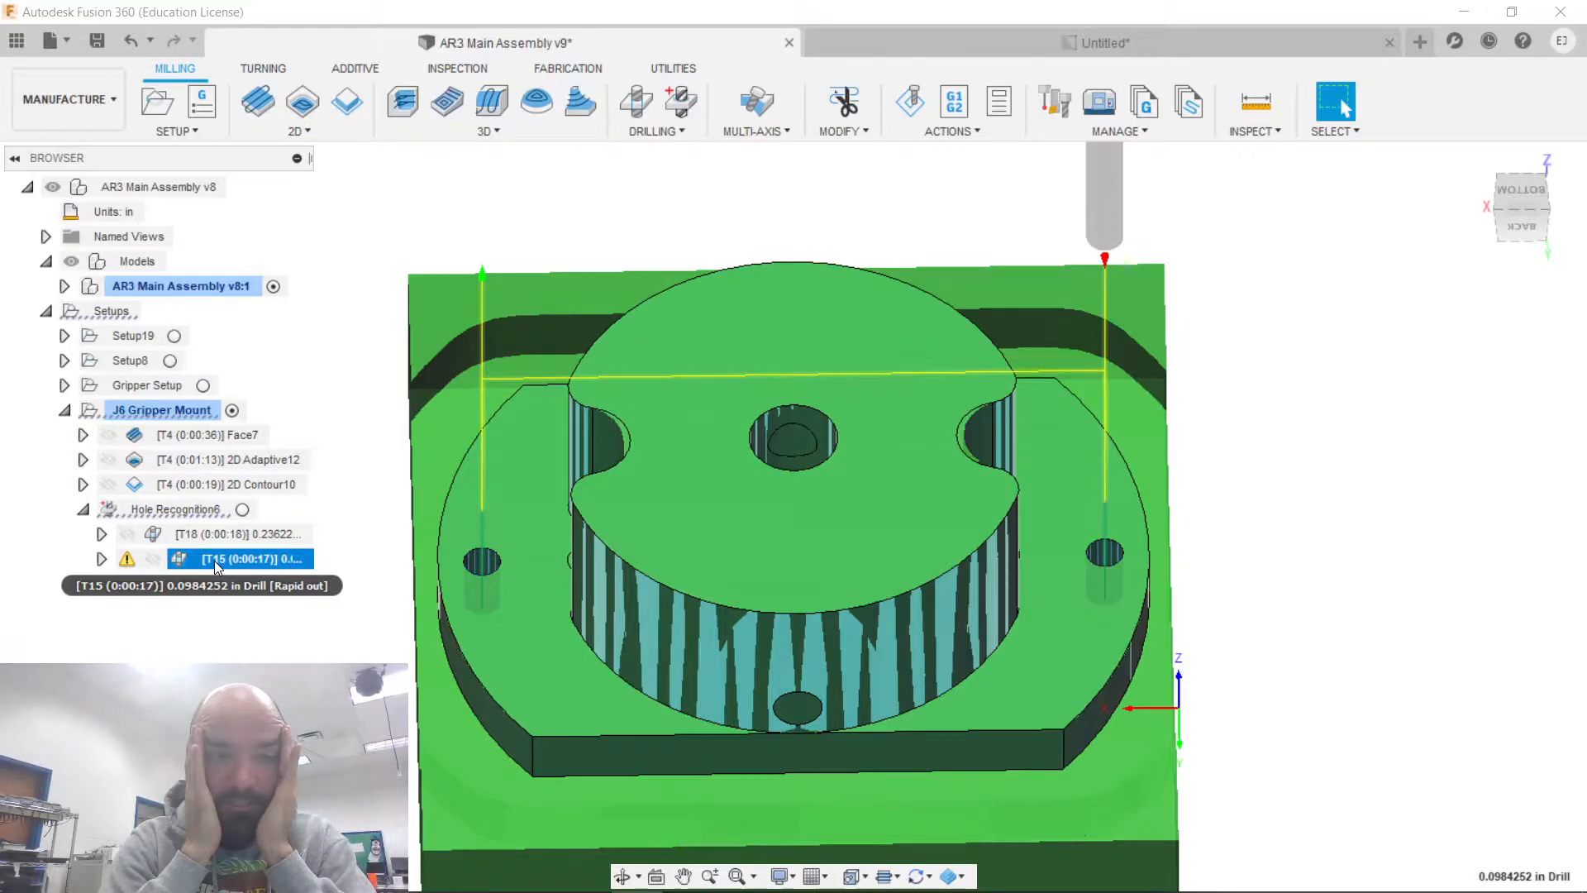
right_click(185, 509)
left_click(215, 486)
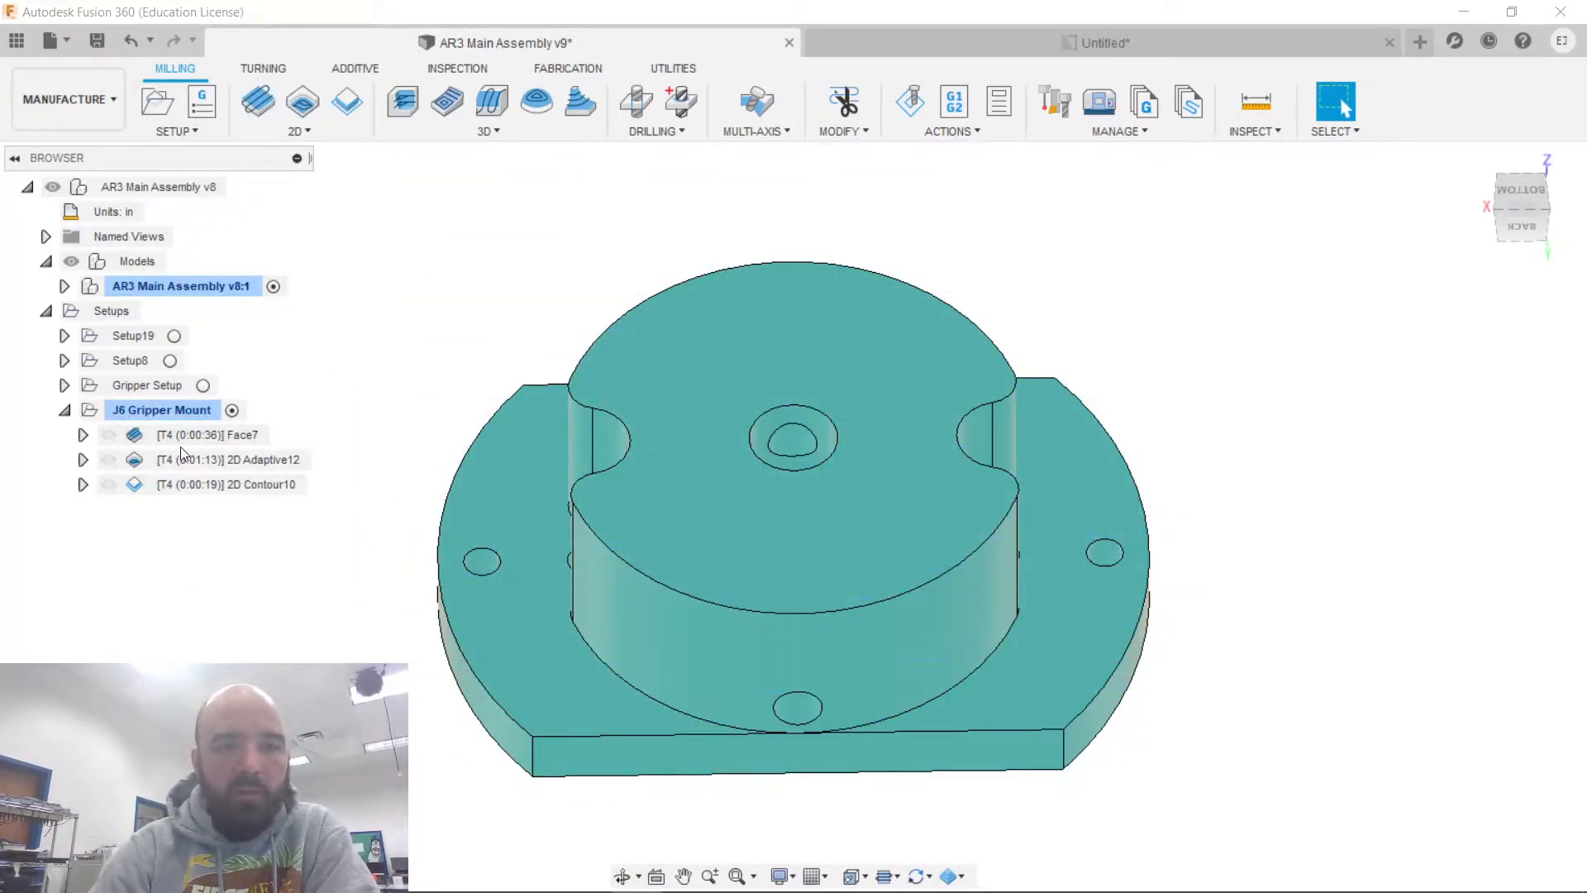
Review the Face, 2D Adaptive and 2D Contour toolpaths one by one, and view the contour pass on the stock from the front.
left_click(214, 438)
left_click(216, 462)
left_click(226, 487)
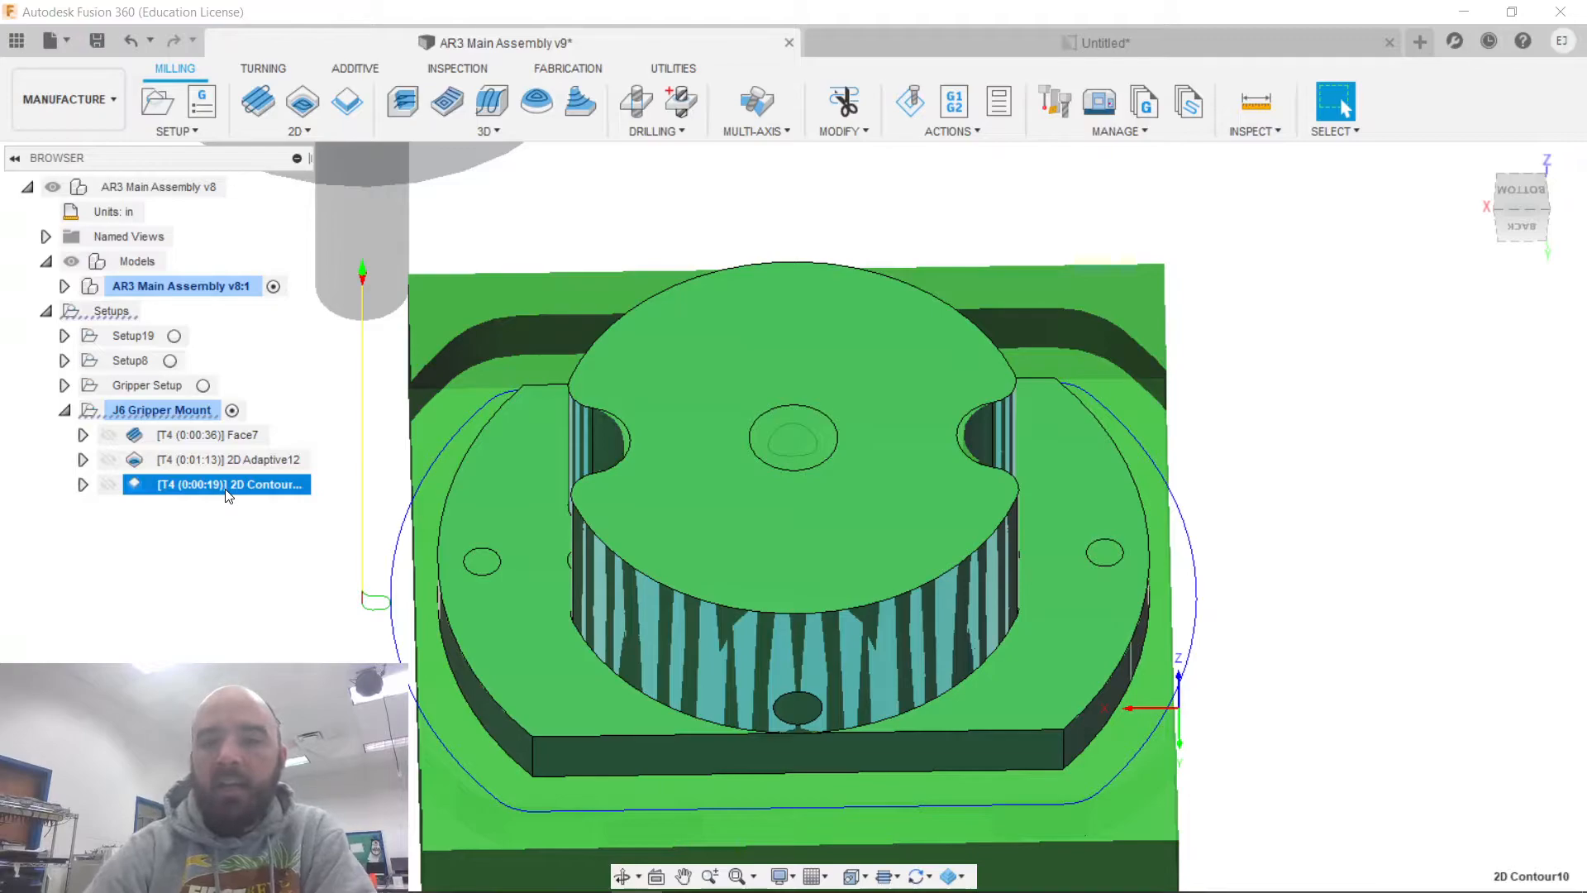
mouse_move(1512, 211)
left_mouse_down()
mouse_move(1491, 238)
mouse_move(1506, 247)
mouse_move(1539, 176)
mouse_move(1552, 180)
mouse_move(1494, 200)
mouse_move(1461, 175)
mouse_move(1410, 217)
left_mouse_up()
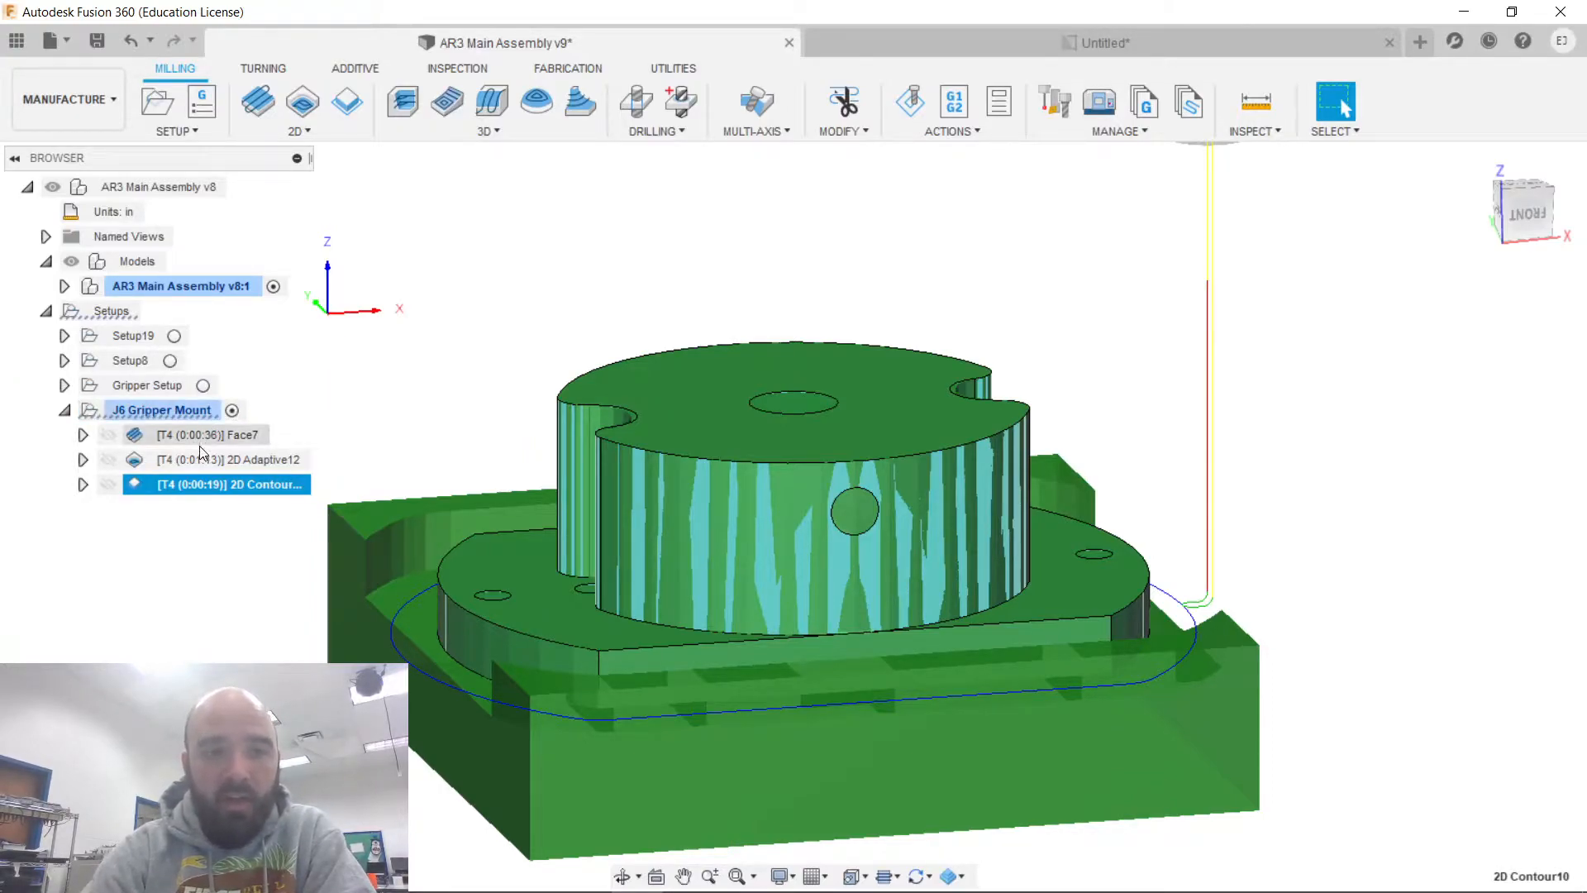
Post process the selected 2D Contour with the Tormach PathPilot post as J6GripperMount, saving it in the Annin Ar3 folder.
left_click(954, 116)
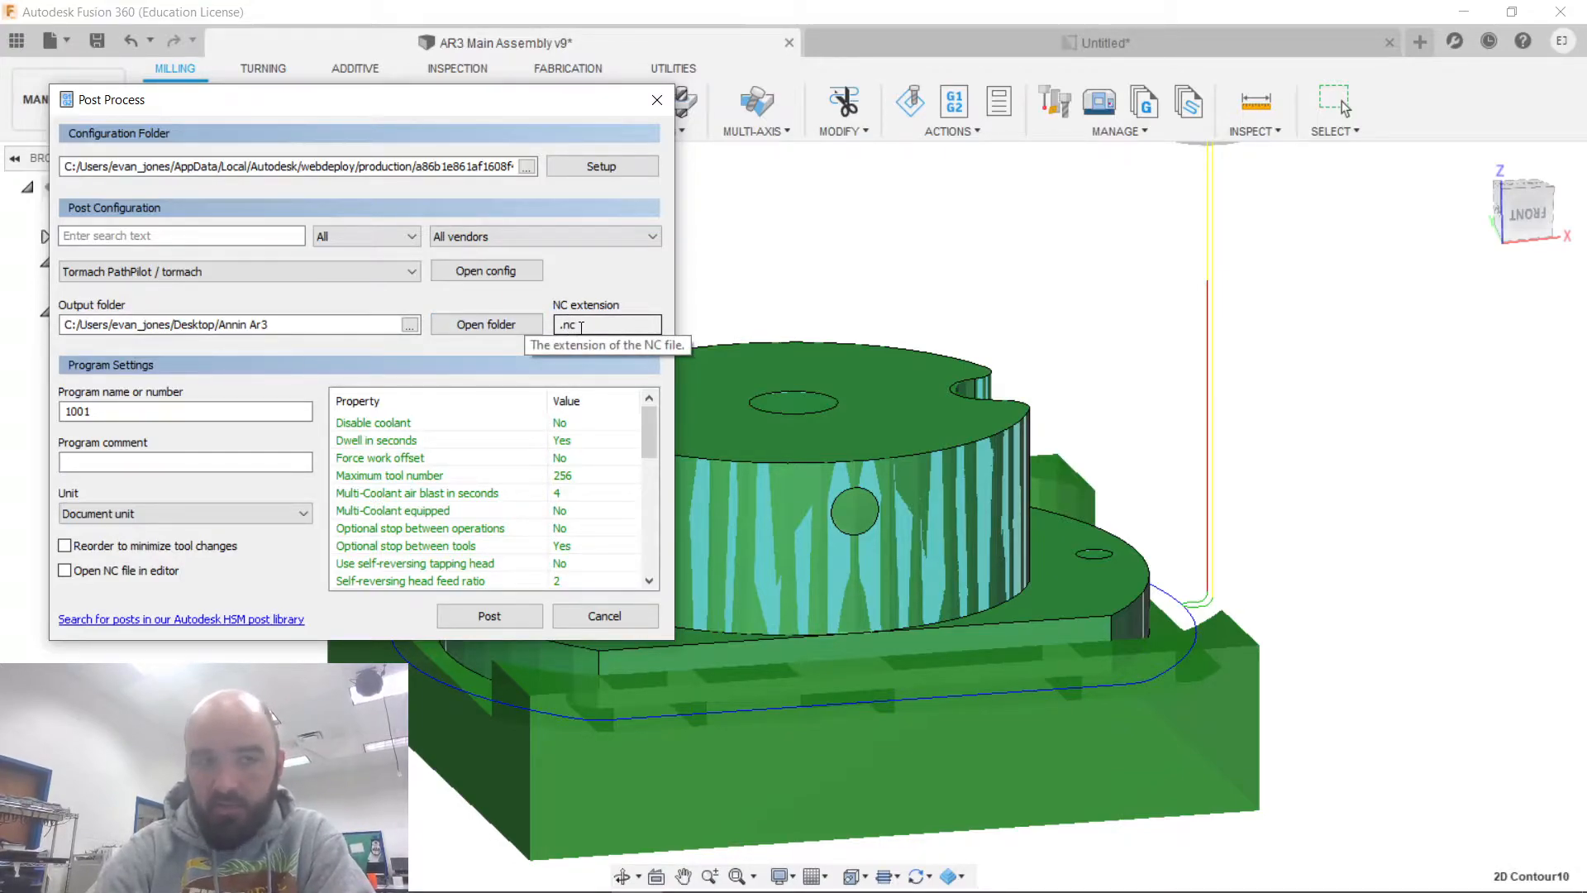
double_click(172, 408)
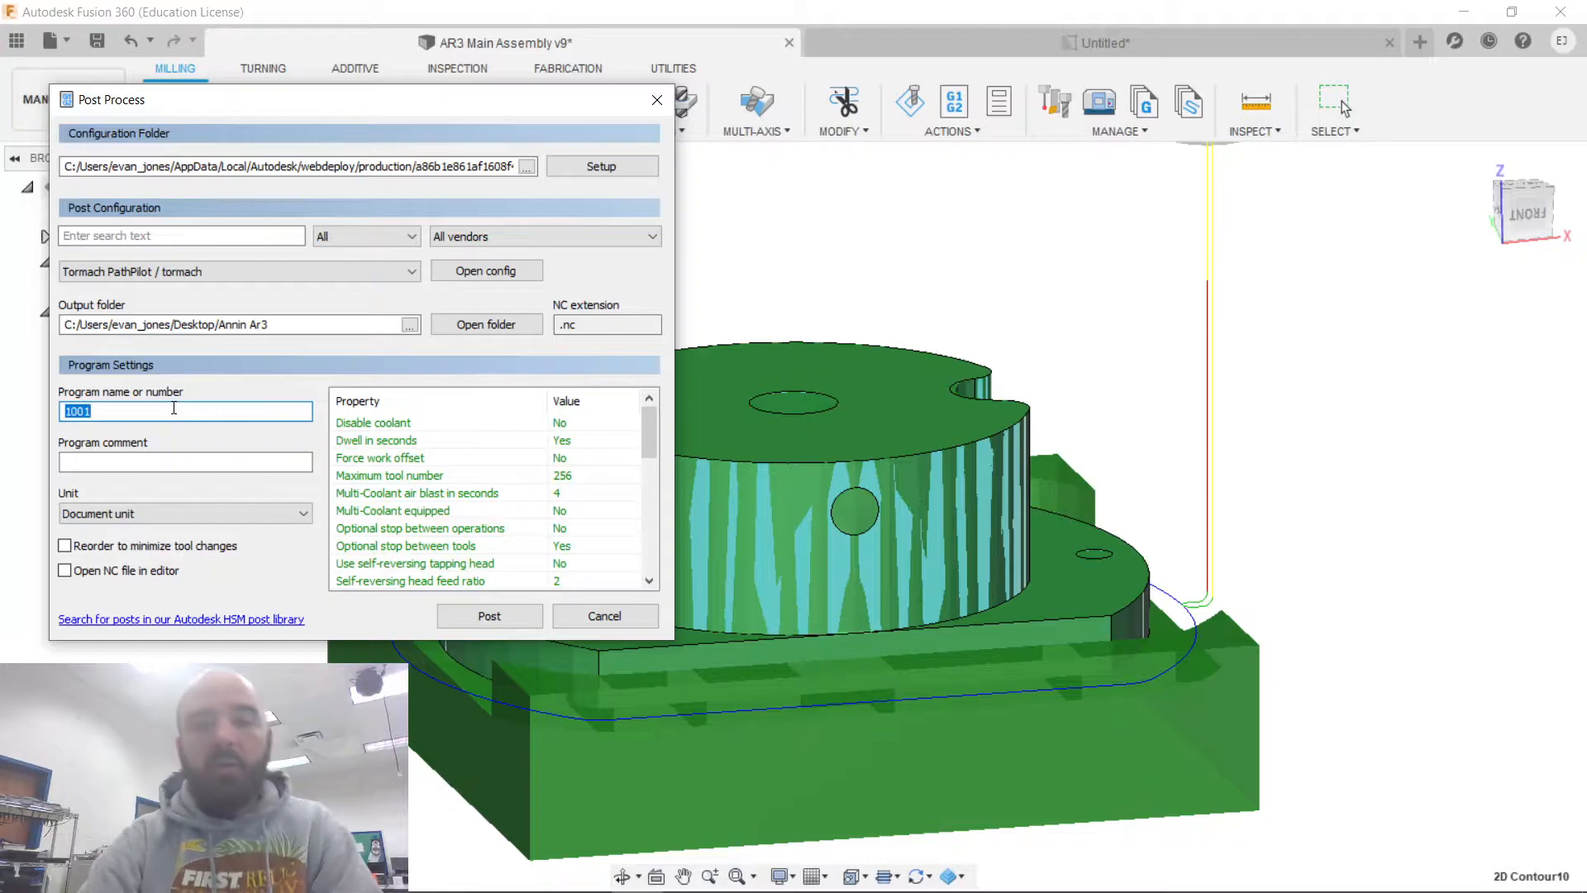
left_click_drag(240, 106, 602, 137)
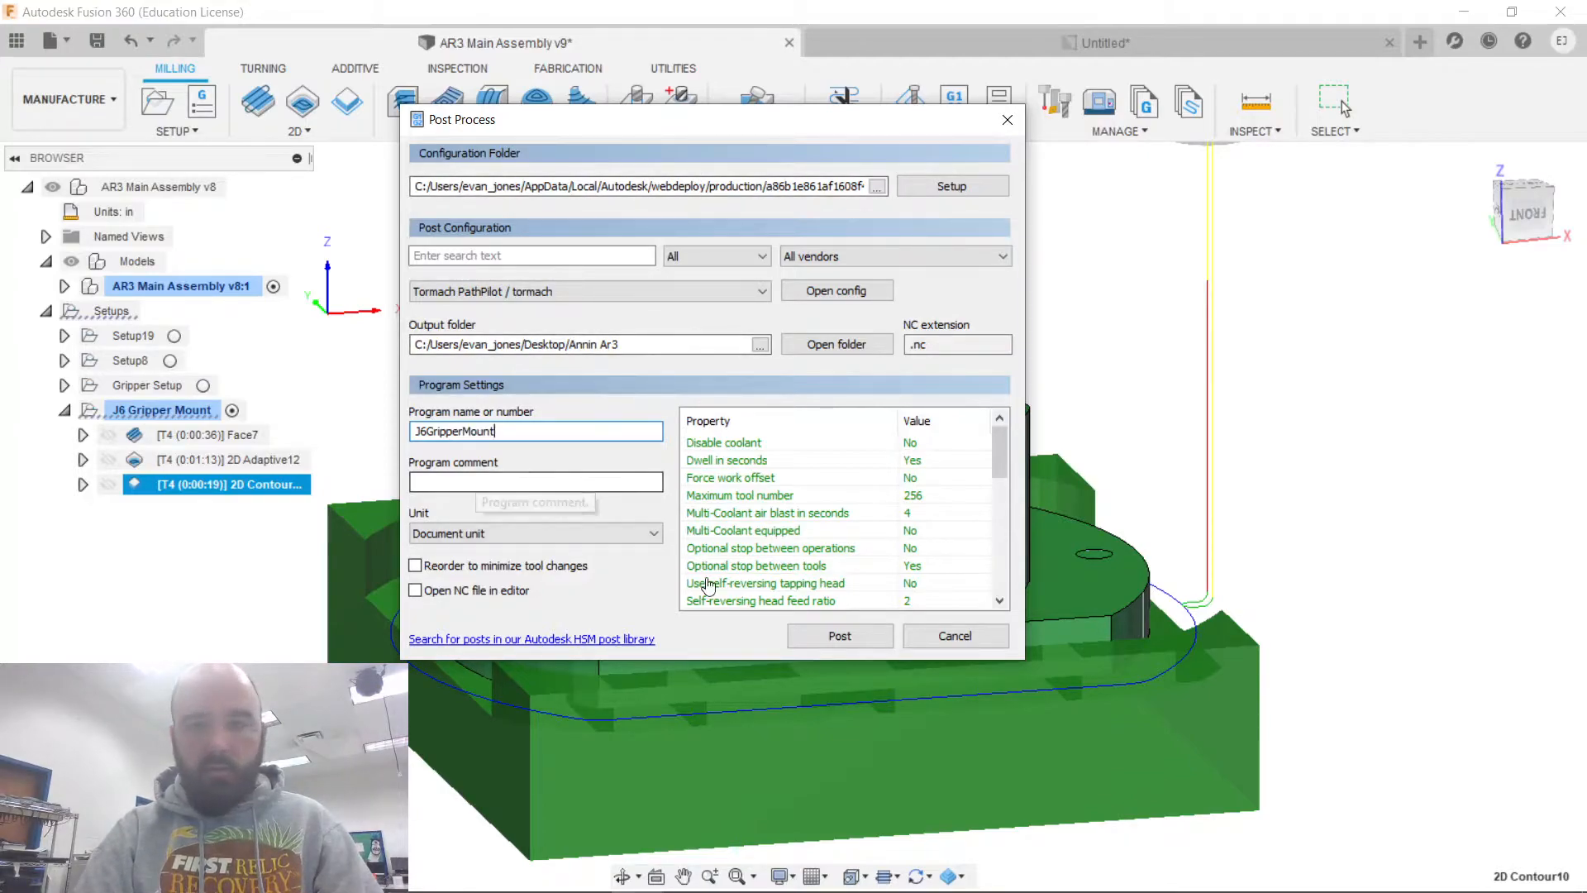
left_click(835, 633)
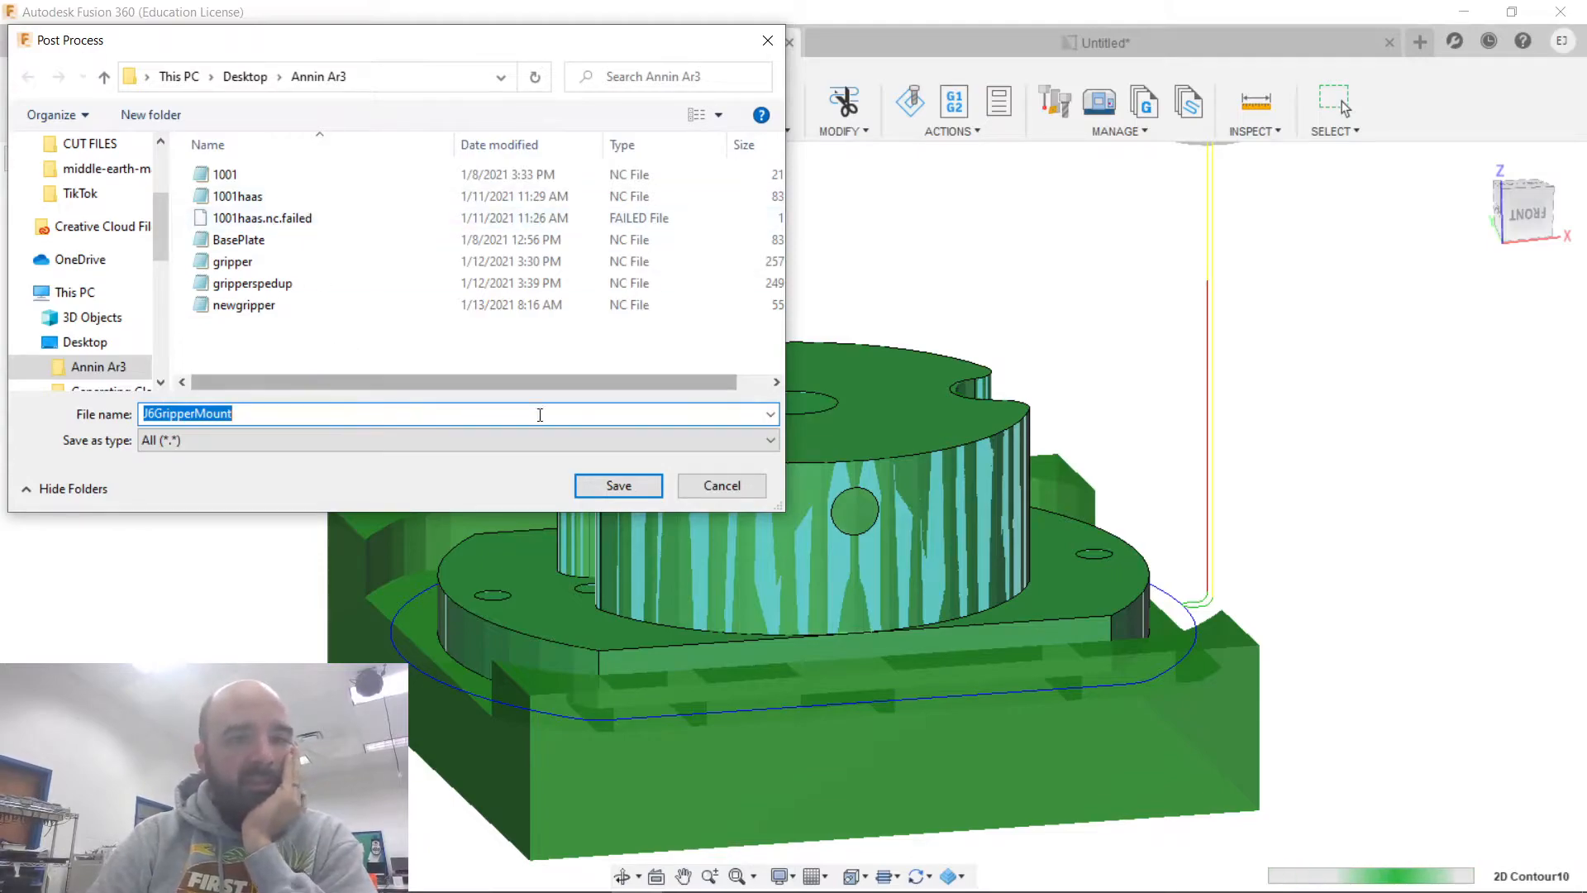
left_click(611, 479)
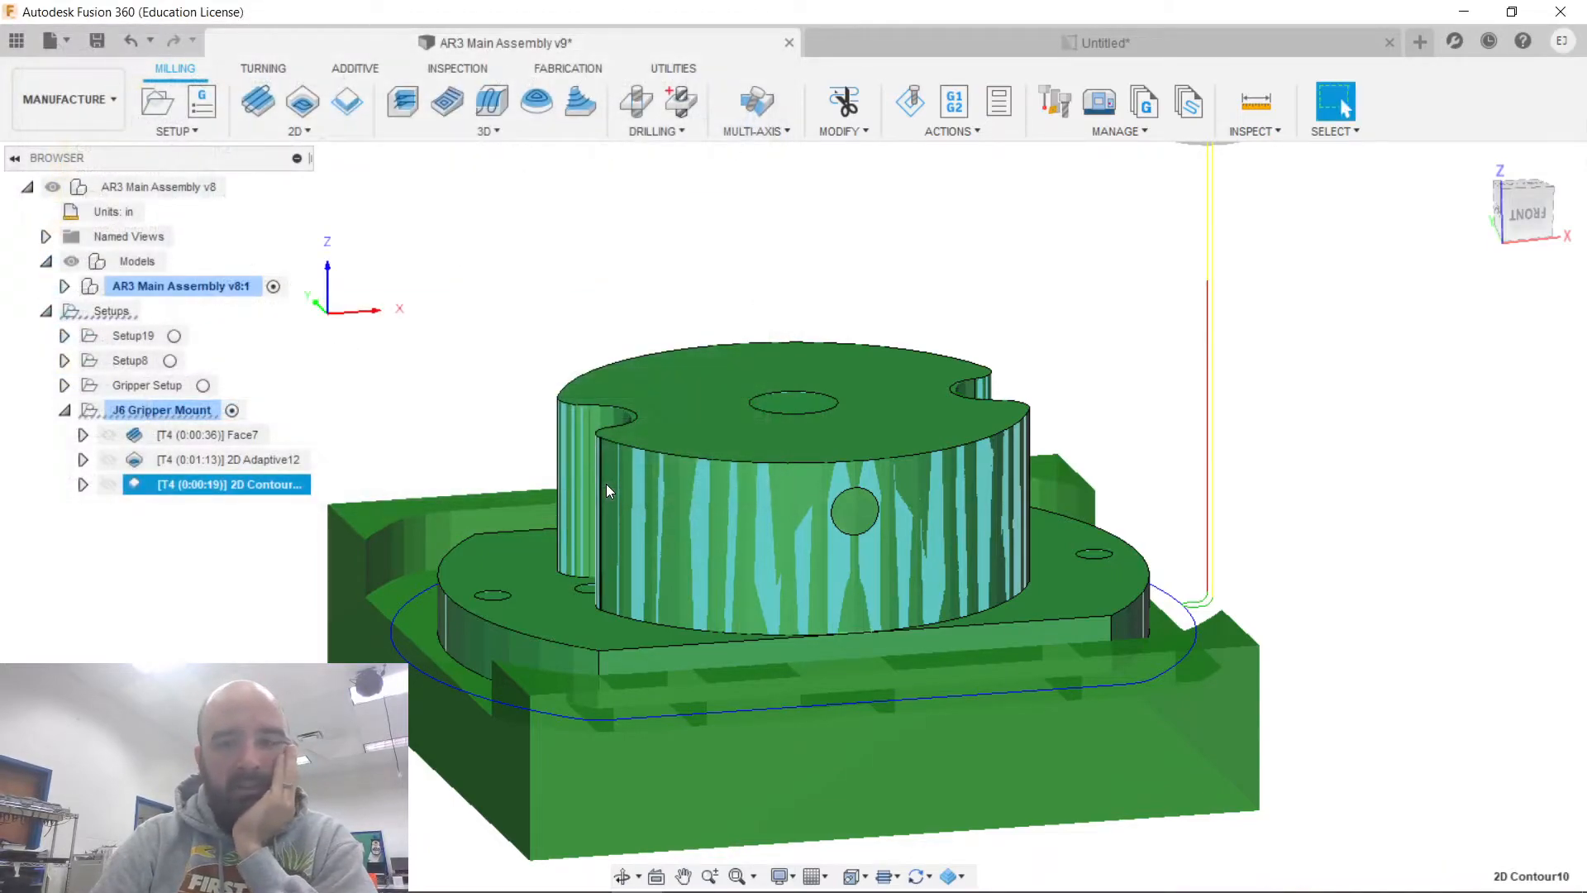
Switch to File Explorer, open J6GripperMount from the desktop's Annin Ar3 folder in Notepad, and read through its G-code.
left_click(476, 881)
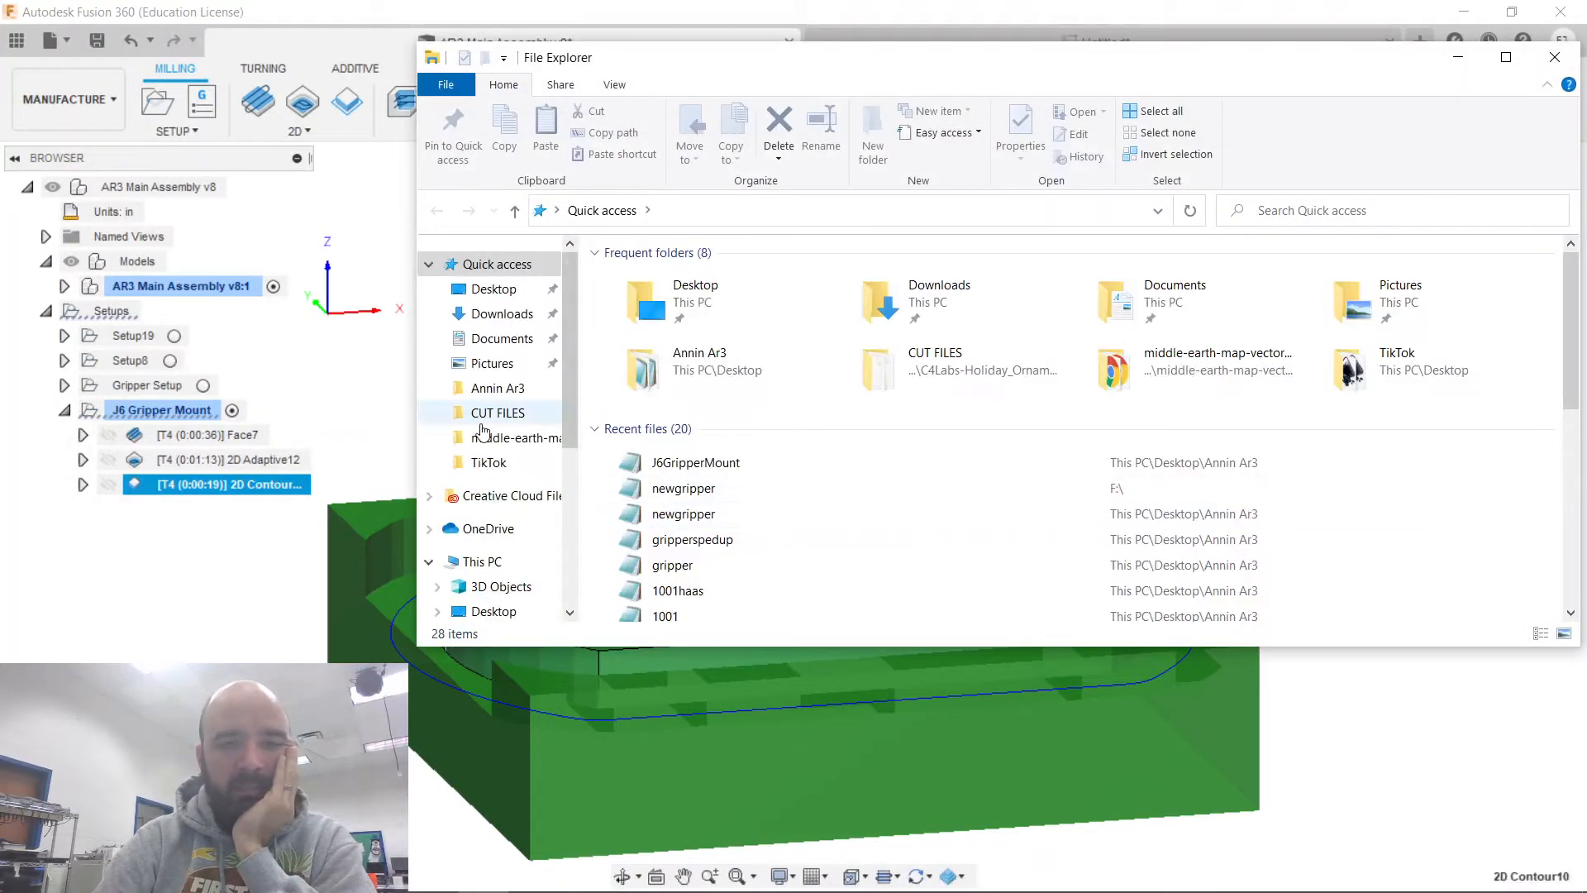
left_click(493, 288)
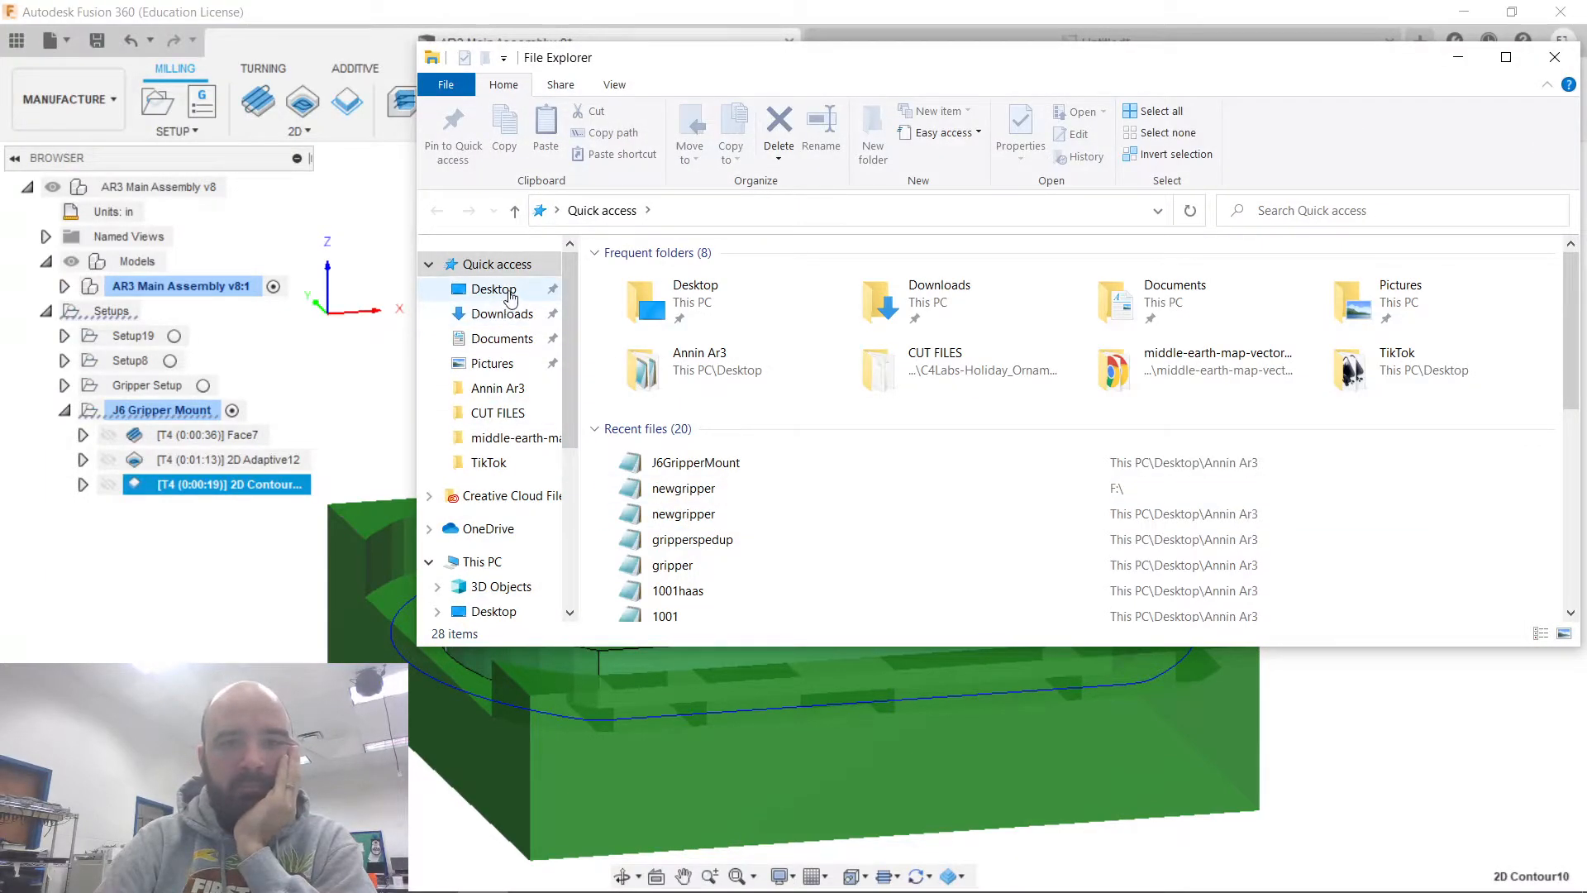
double_click(671, 271)
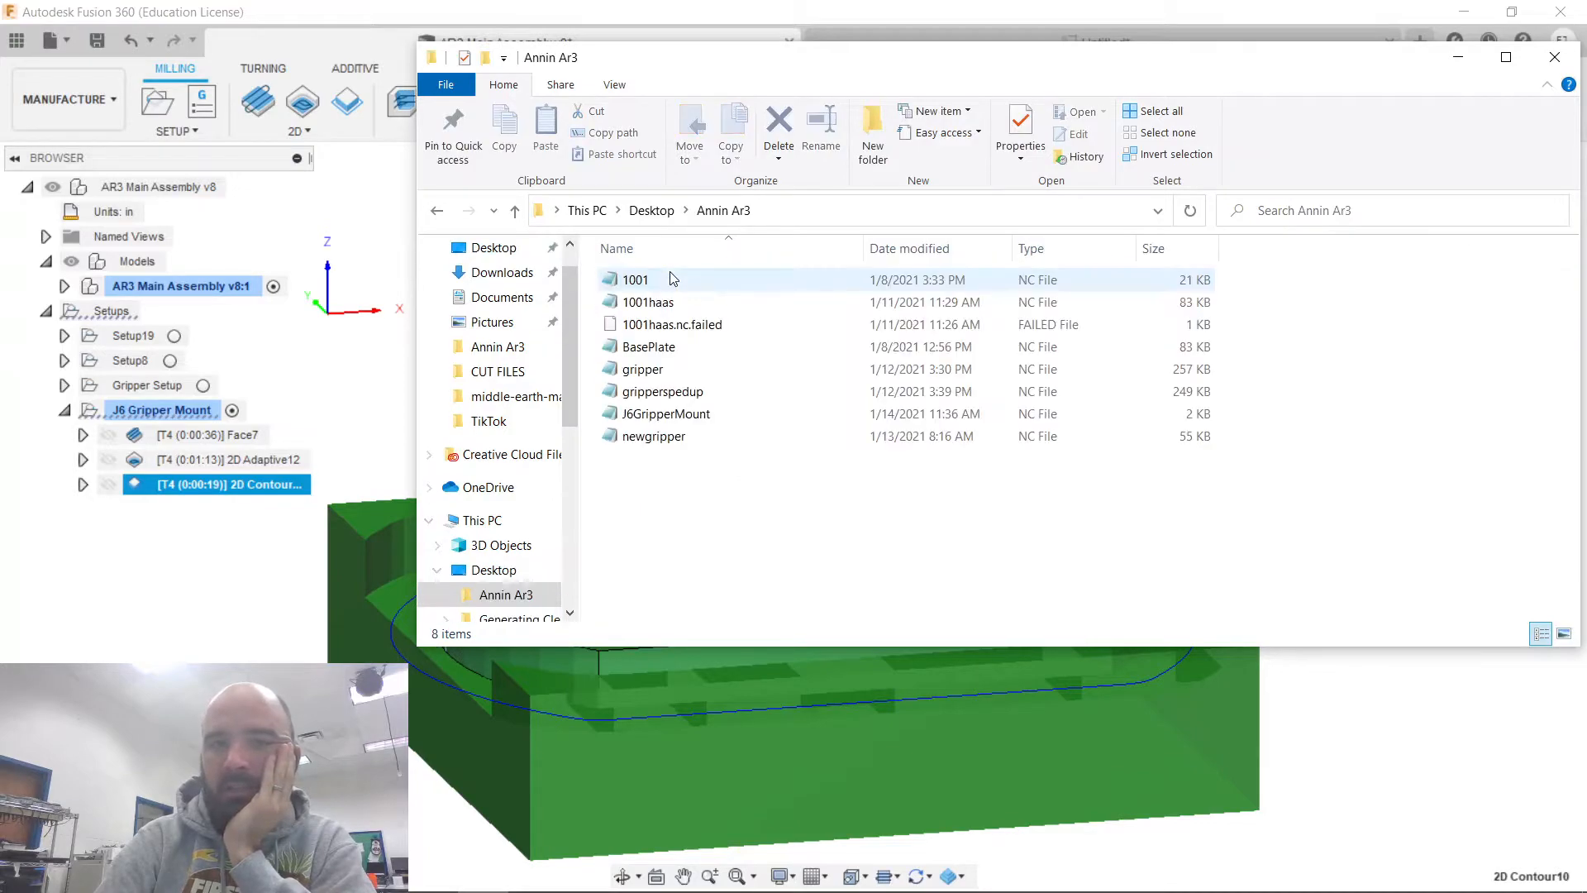
left_click(657, 412)
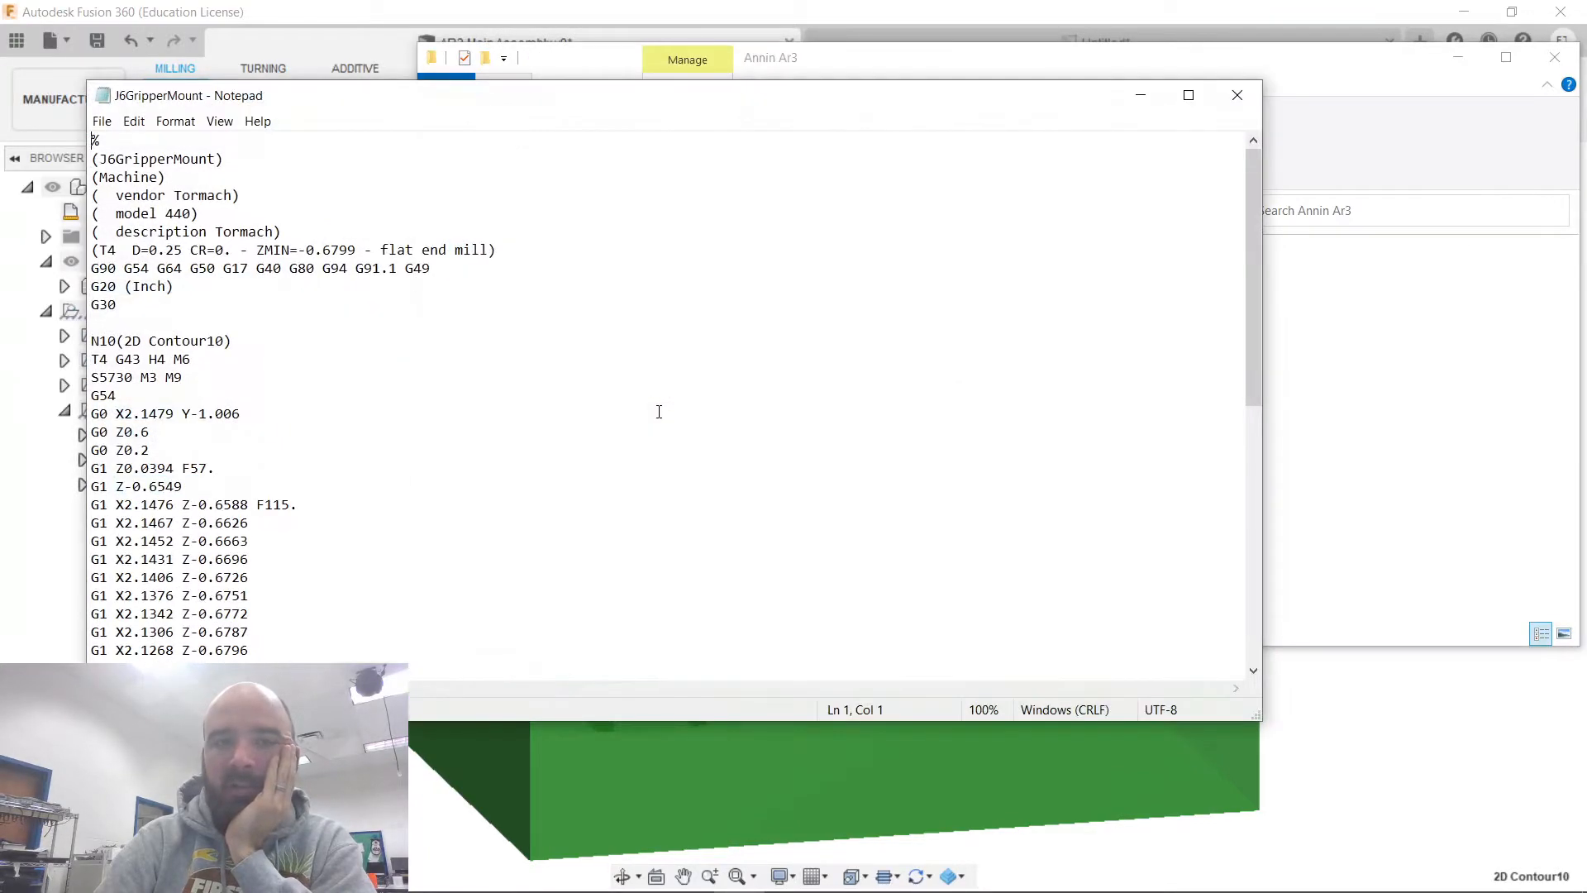
scroll(260, 338, "down", 10)
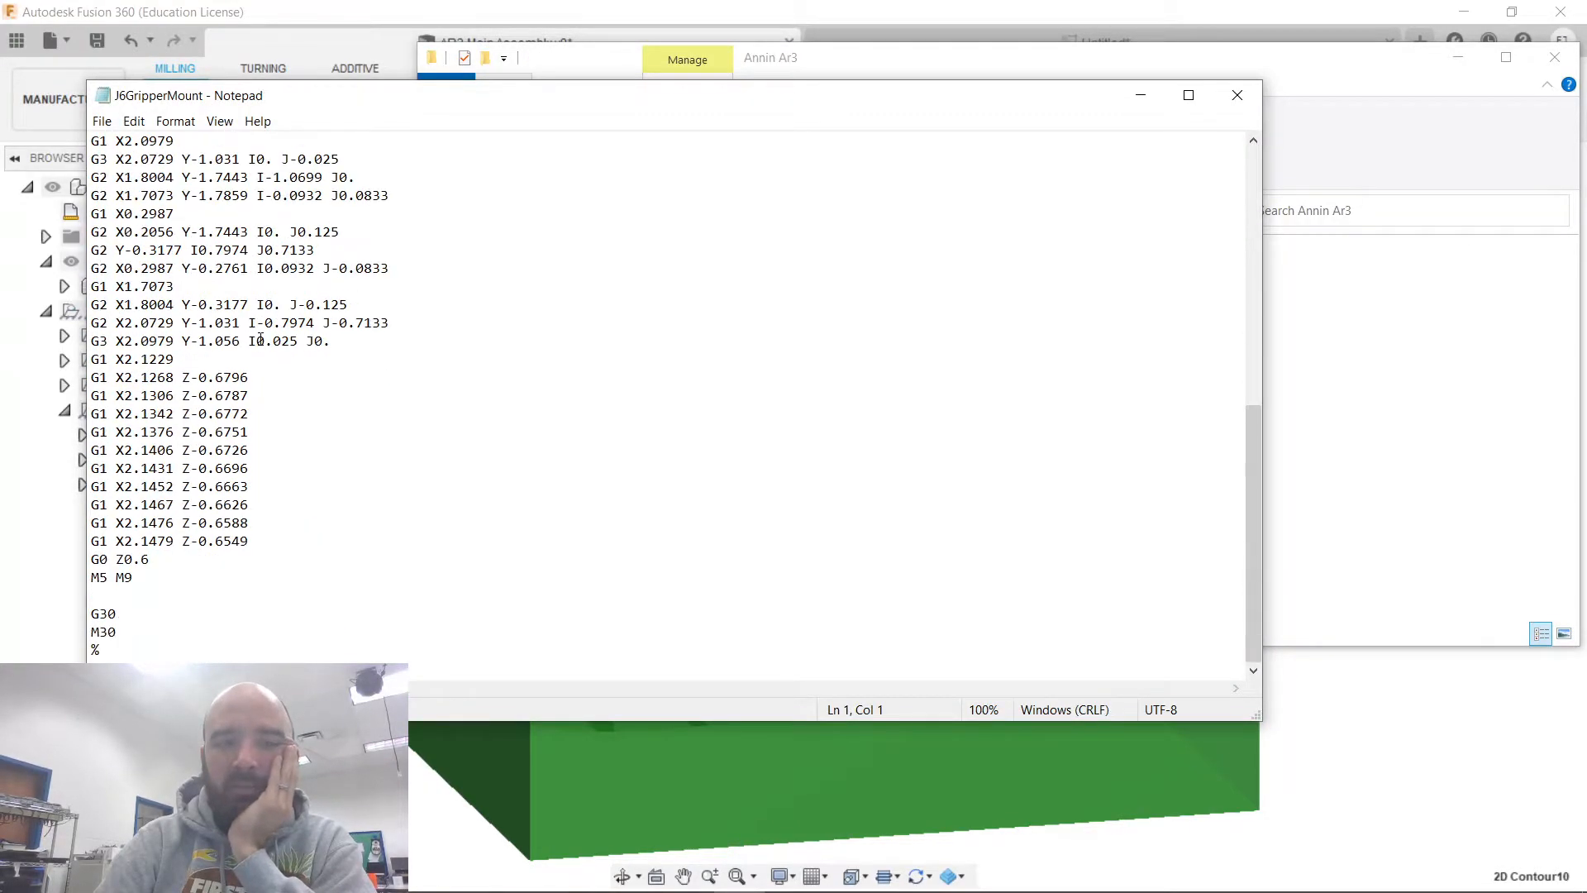
scroll(260, 339, "up", 6)
scroll(261, 339, "up", 4)
scroll(260, 339, "down", 10)
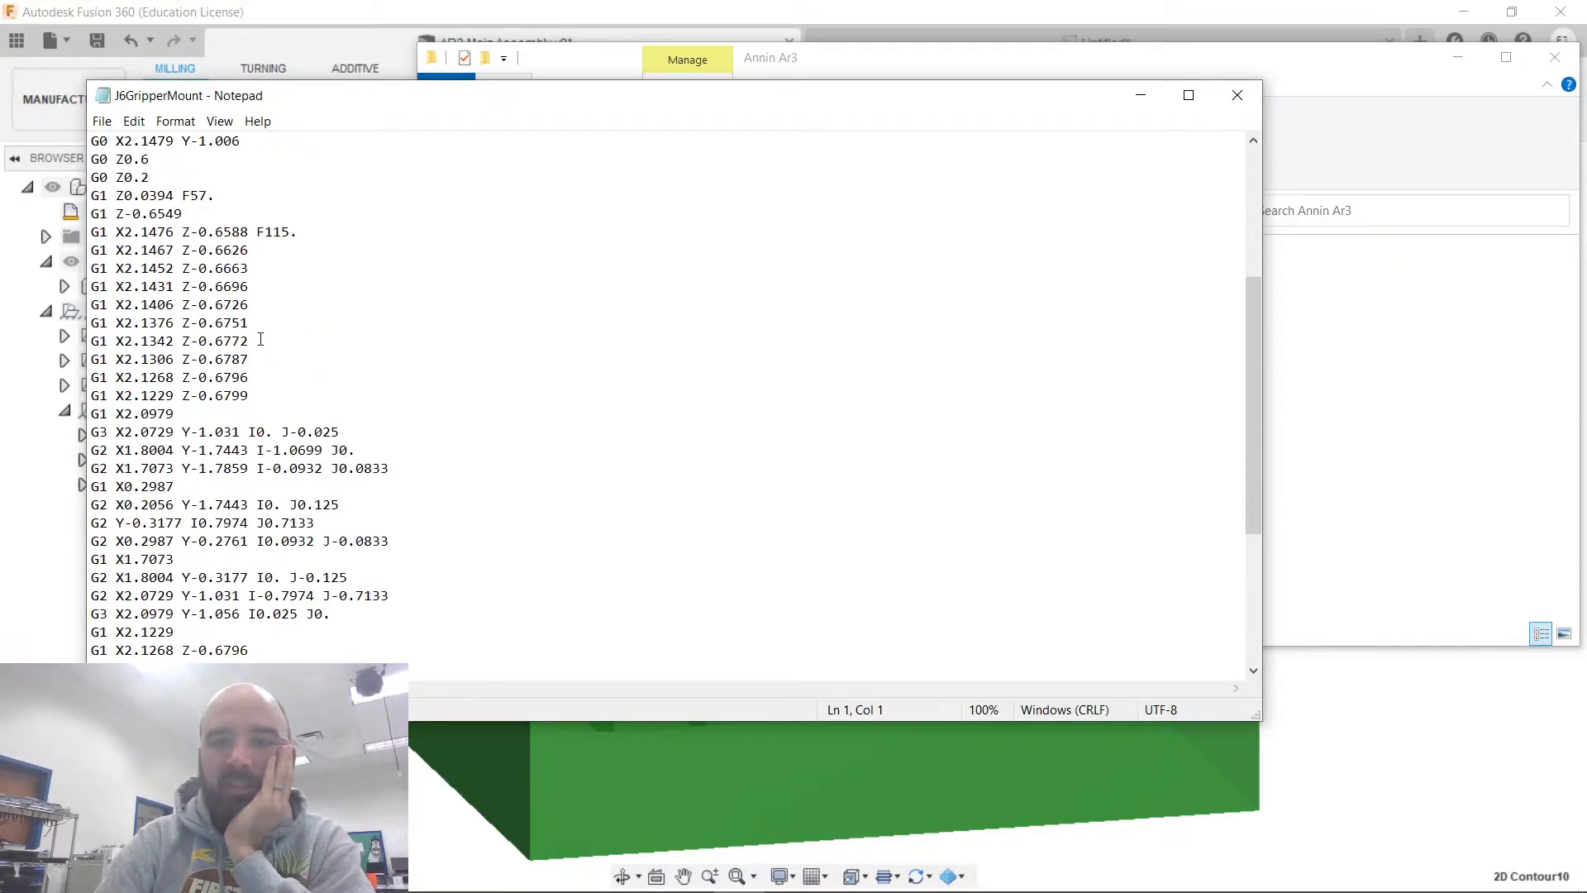
scroll(260, 339, "up", 2)
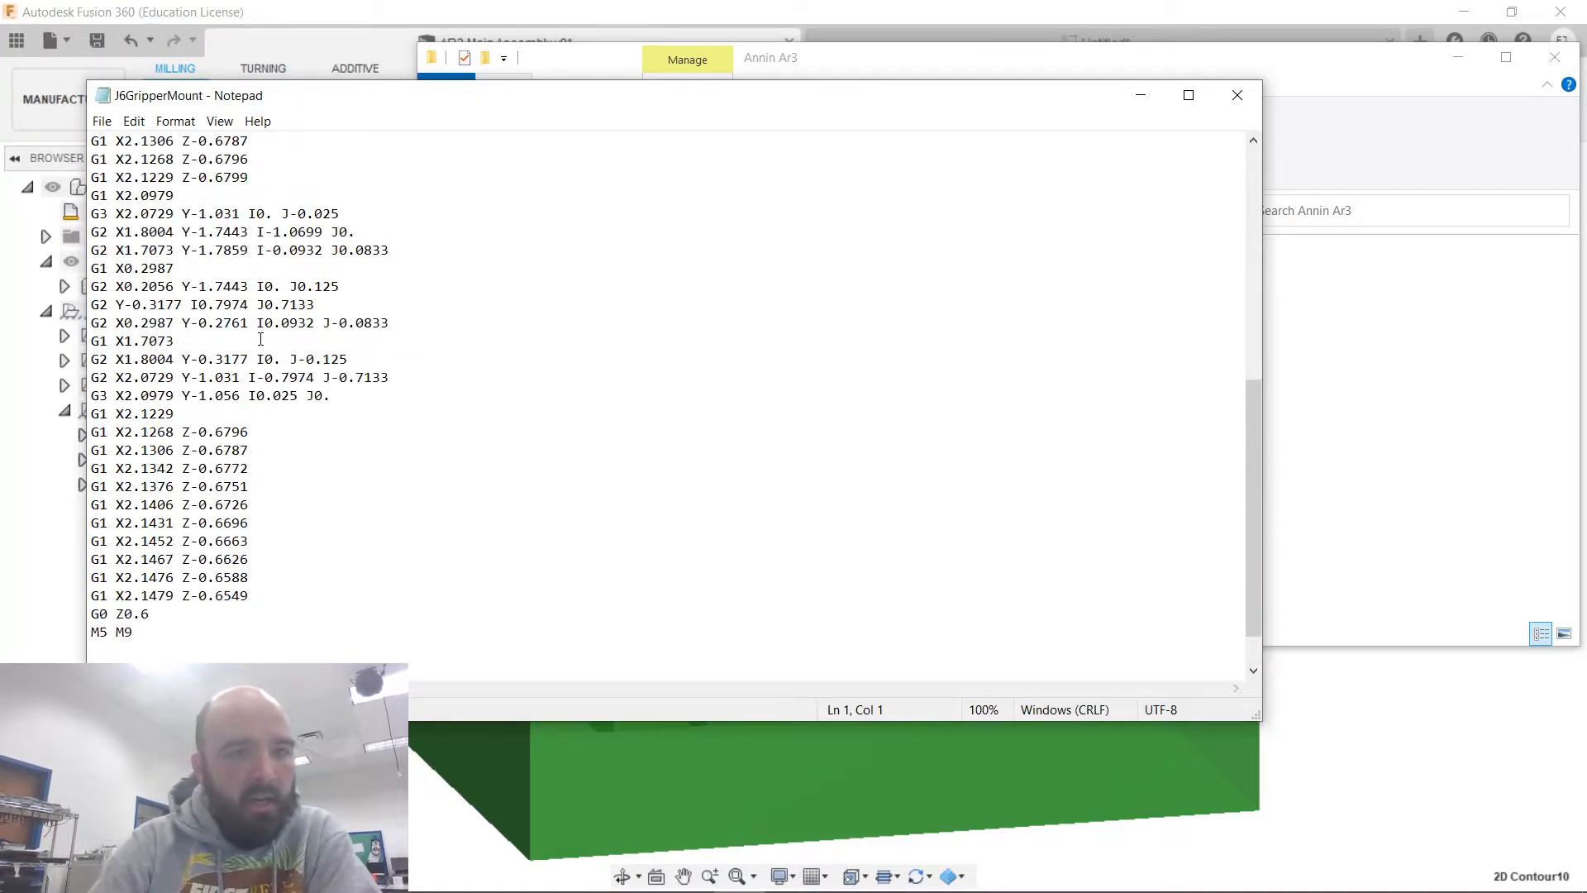
scroll(260, 339, "up", 10)
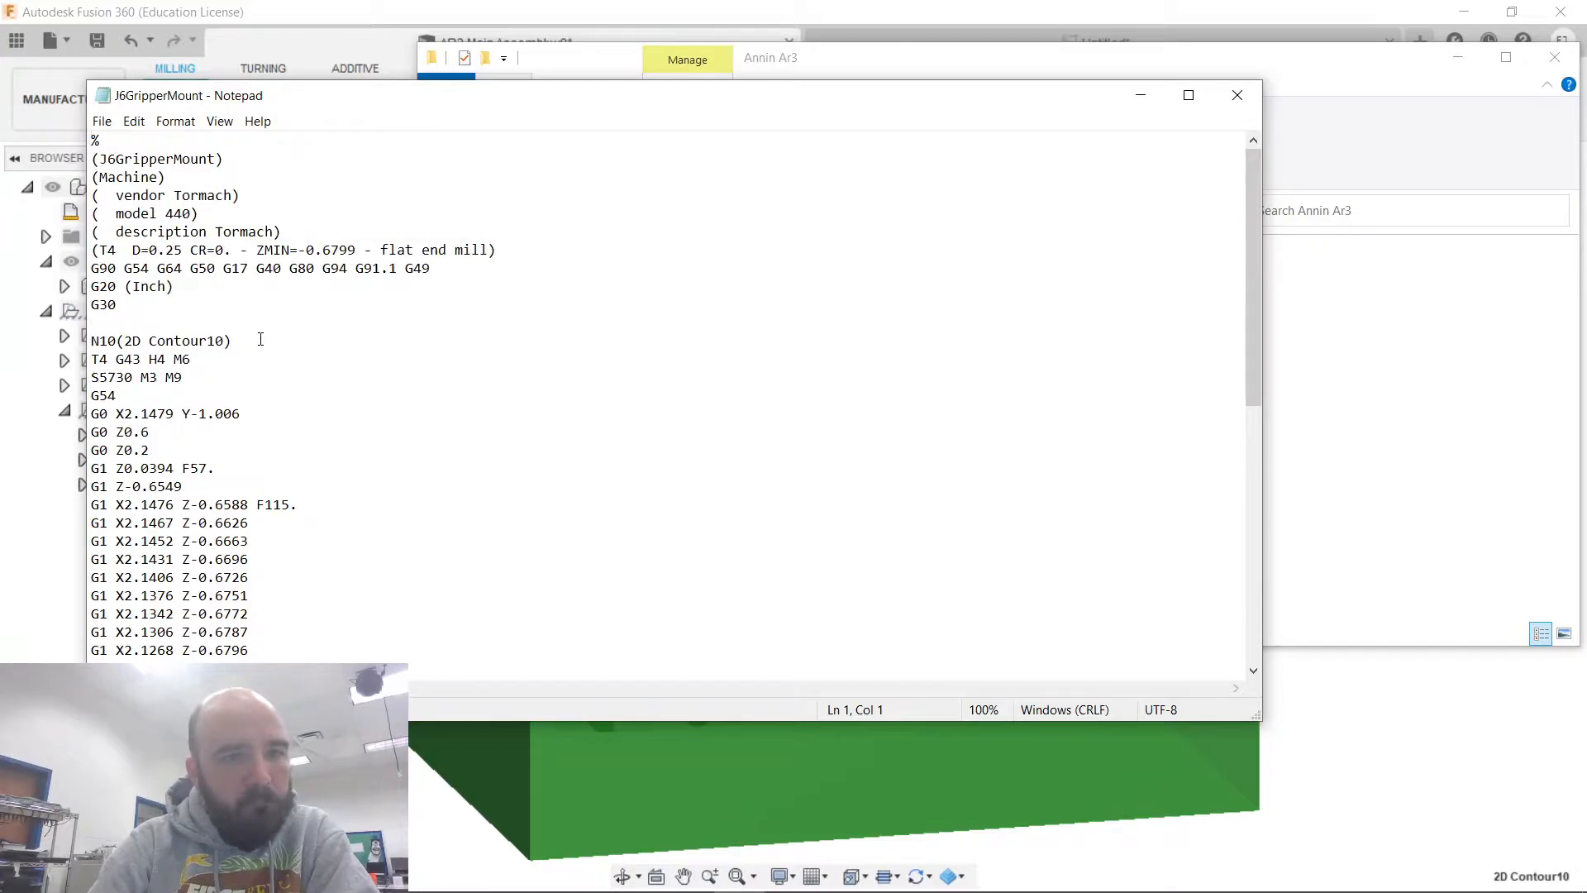
Read the contour G-code through to the program end, and close Notepad and the Annin Ar3 folder window.
scroll(261, 339, "down", 2)
scroll(260, 339, "down", 7)
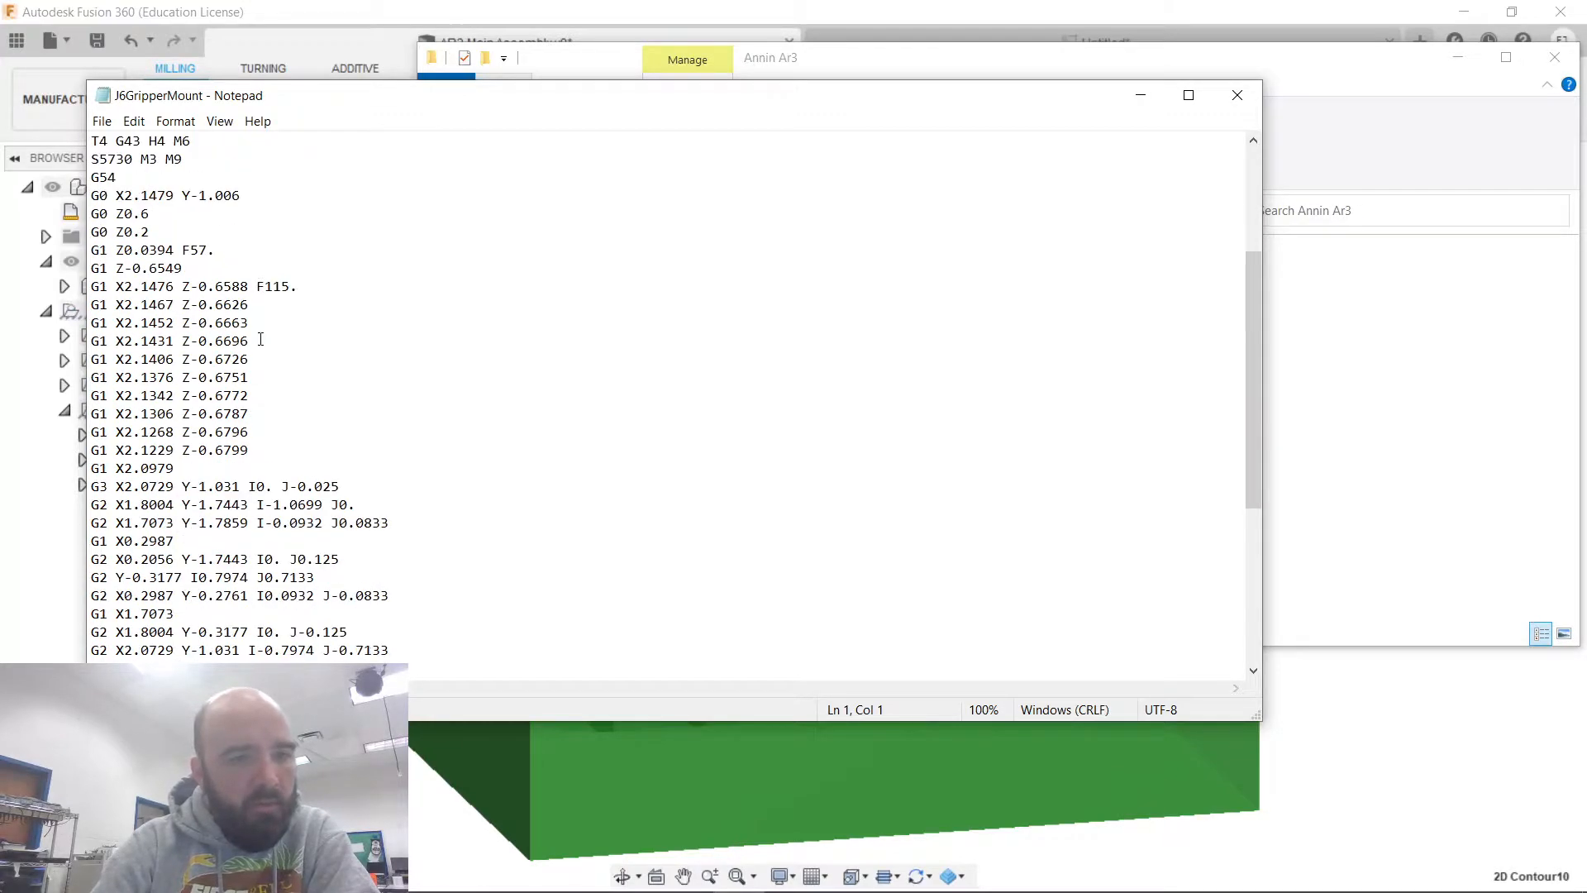
scroll(261, 339, "down", 1)
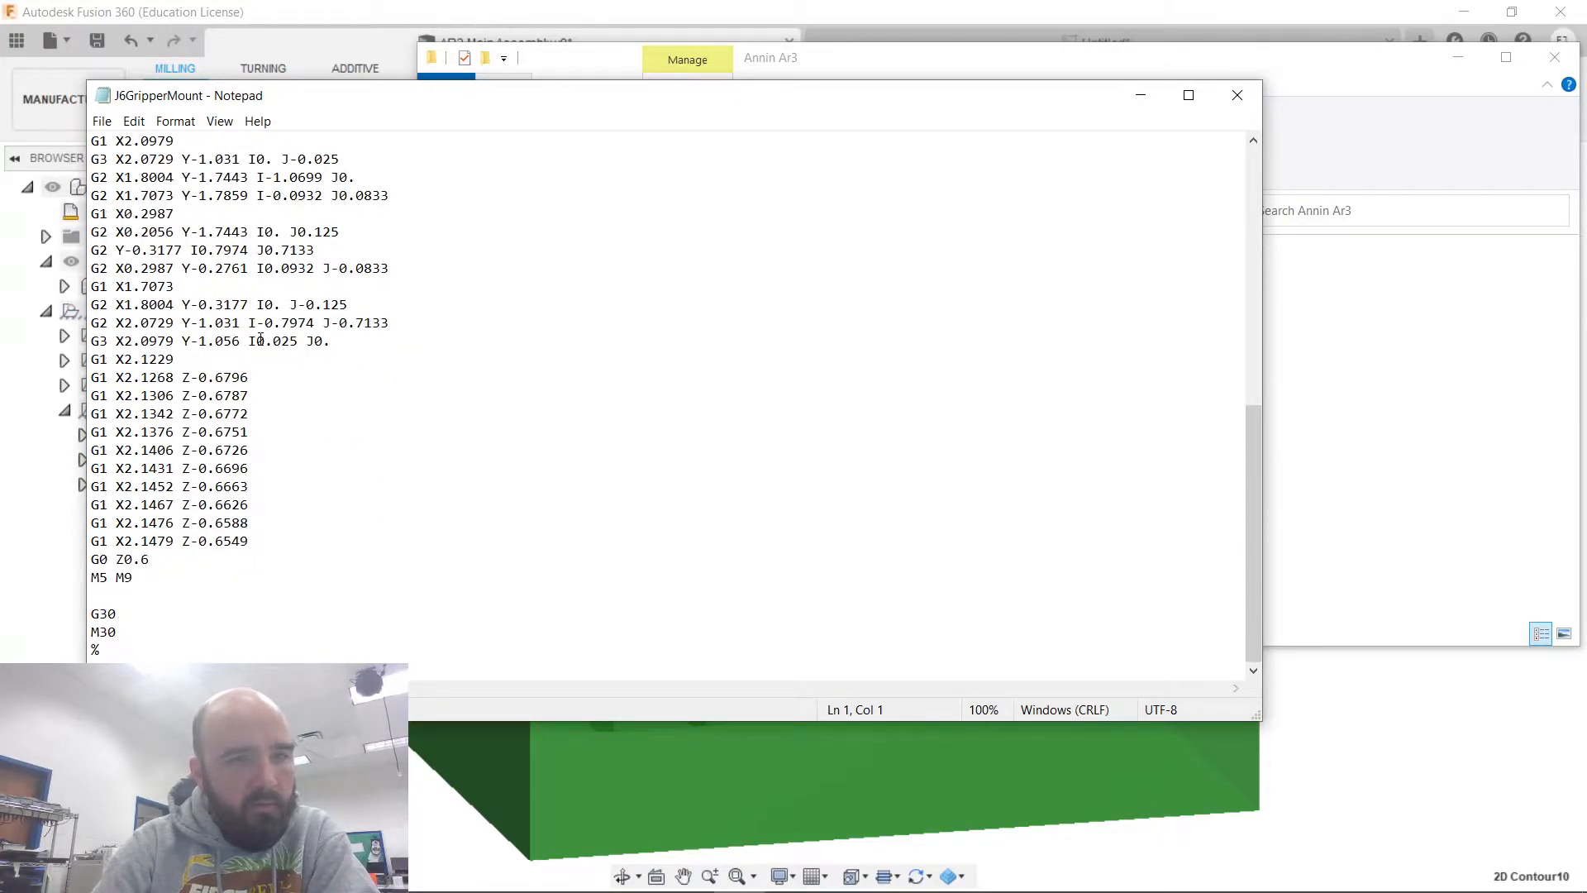
scroll(260, 339, "up", 10)
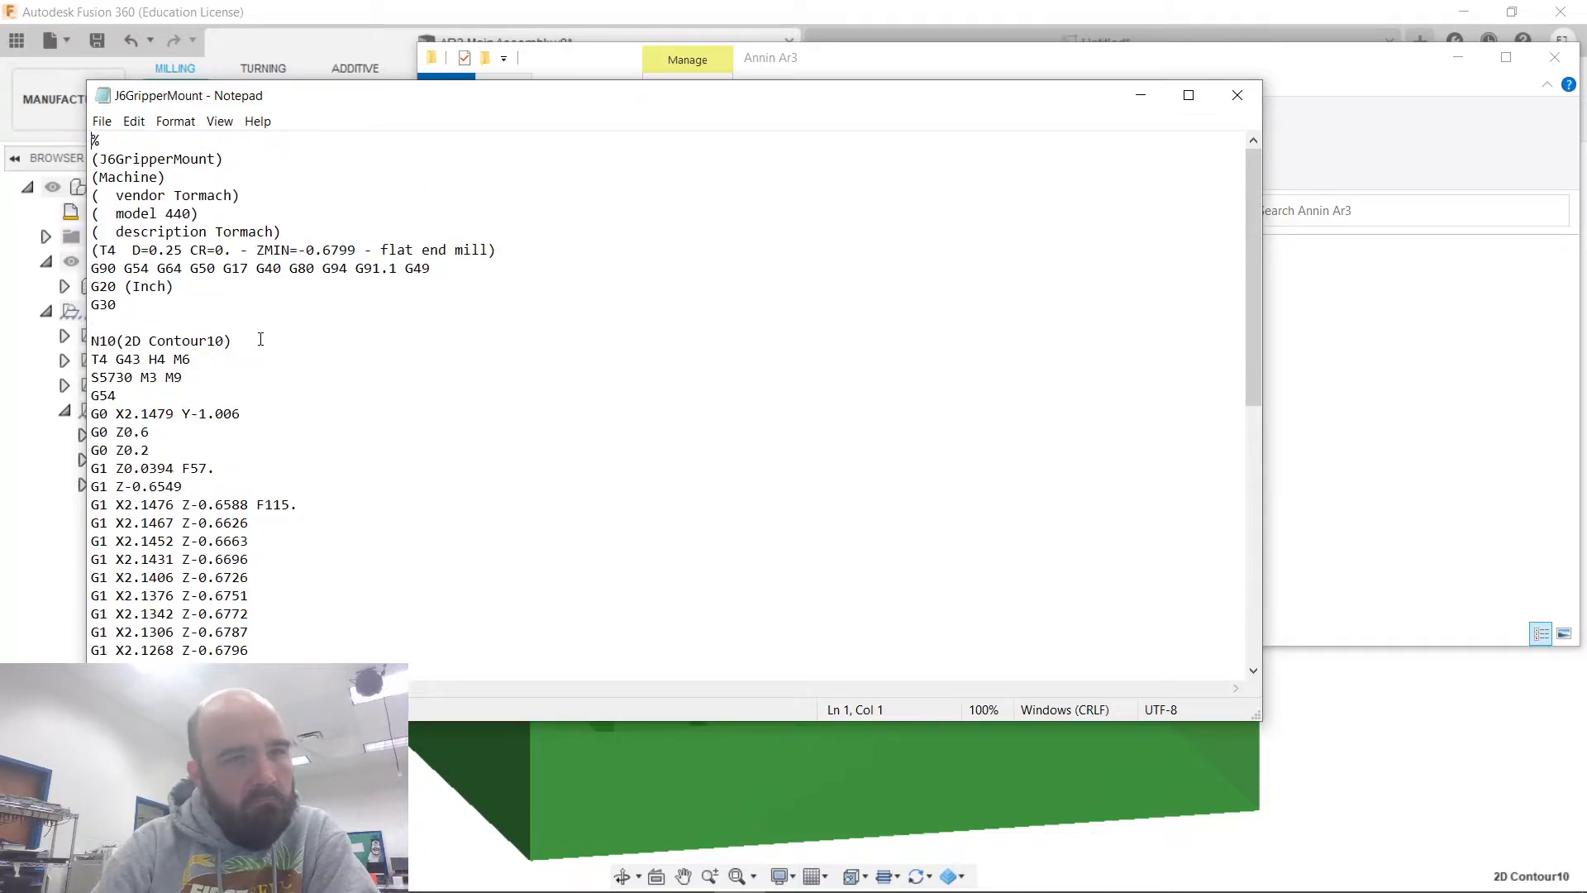
left_click(1236, 97)
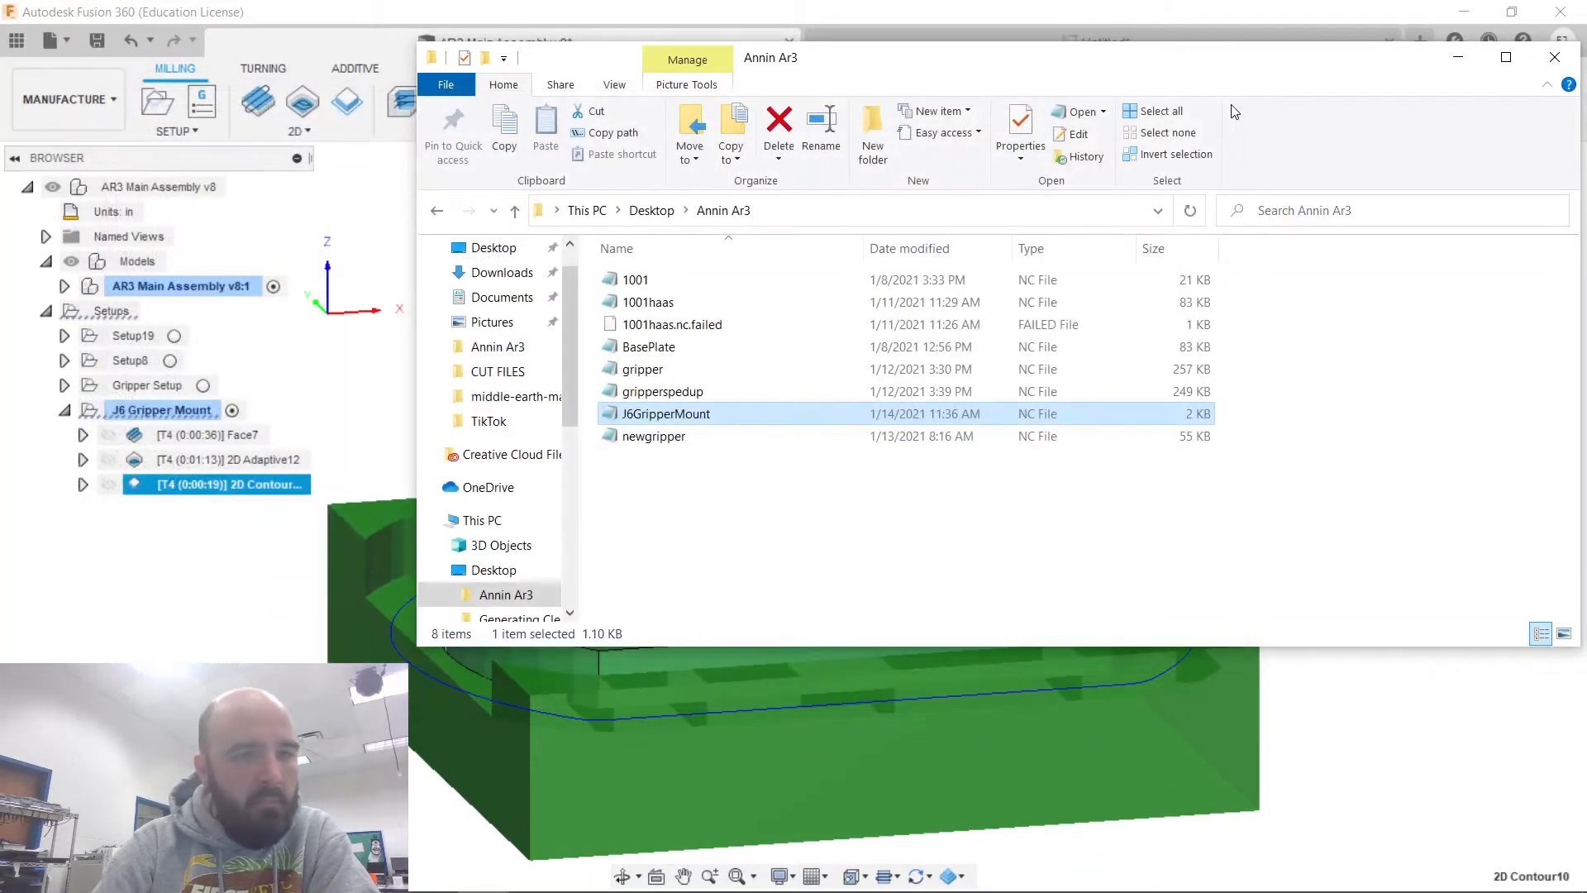
left_click(1555, 56)
Post process the whole J6 Gripper Mount setup with the Tormach PathPilot post as J6GripperMount, replacing the existing file in Annin Ar3.
left_click(256, 493)
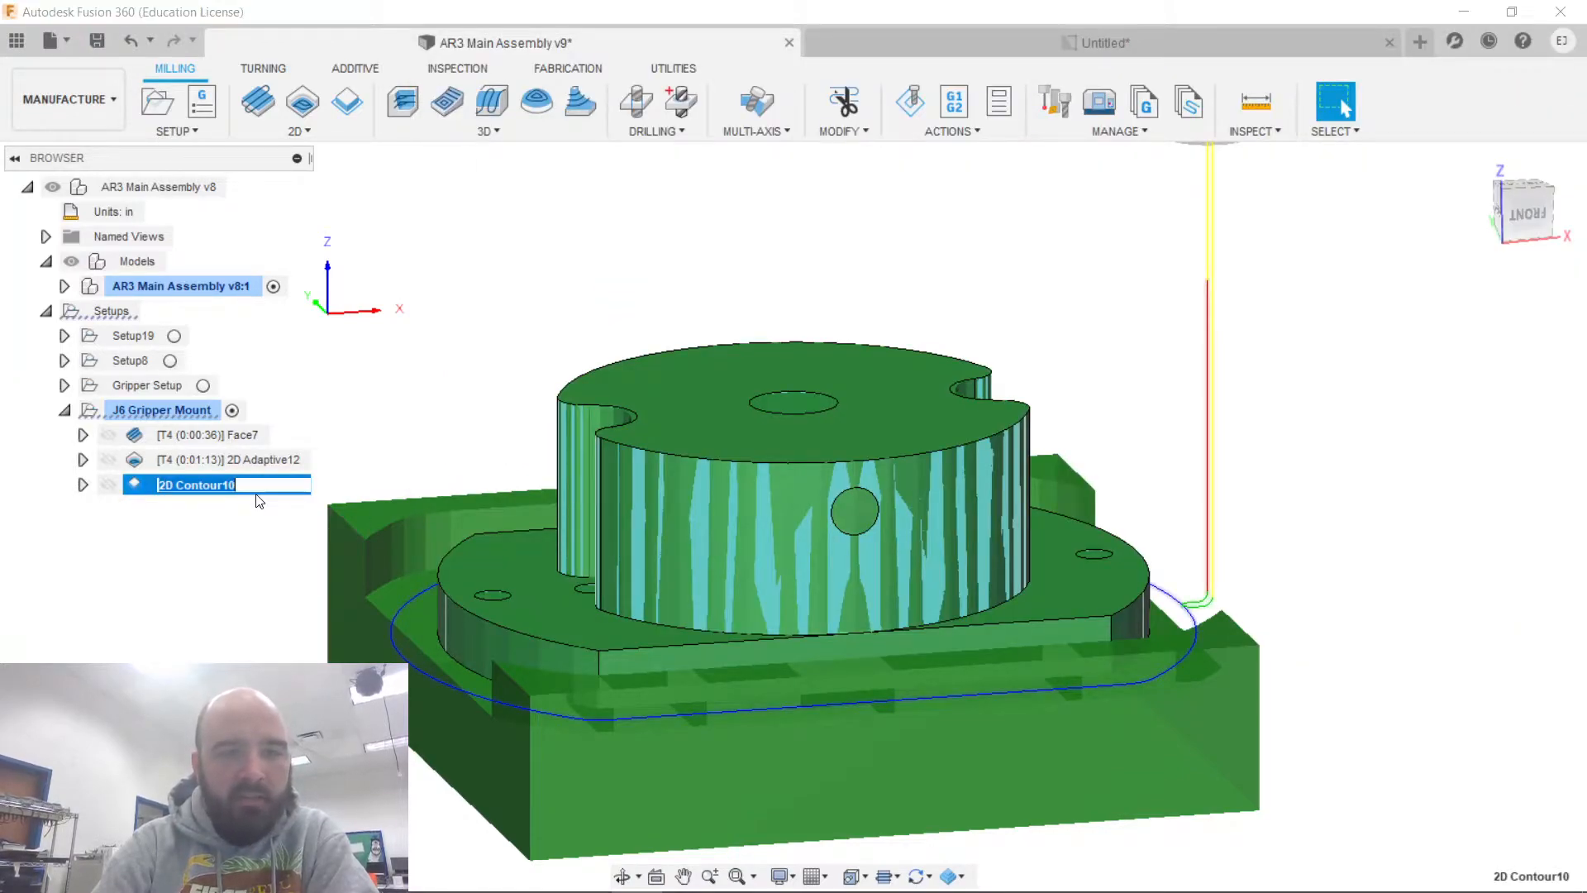
left_click(244, 547)
left_click(120, 409)
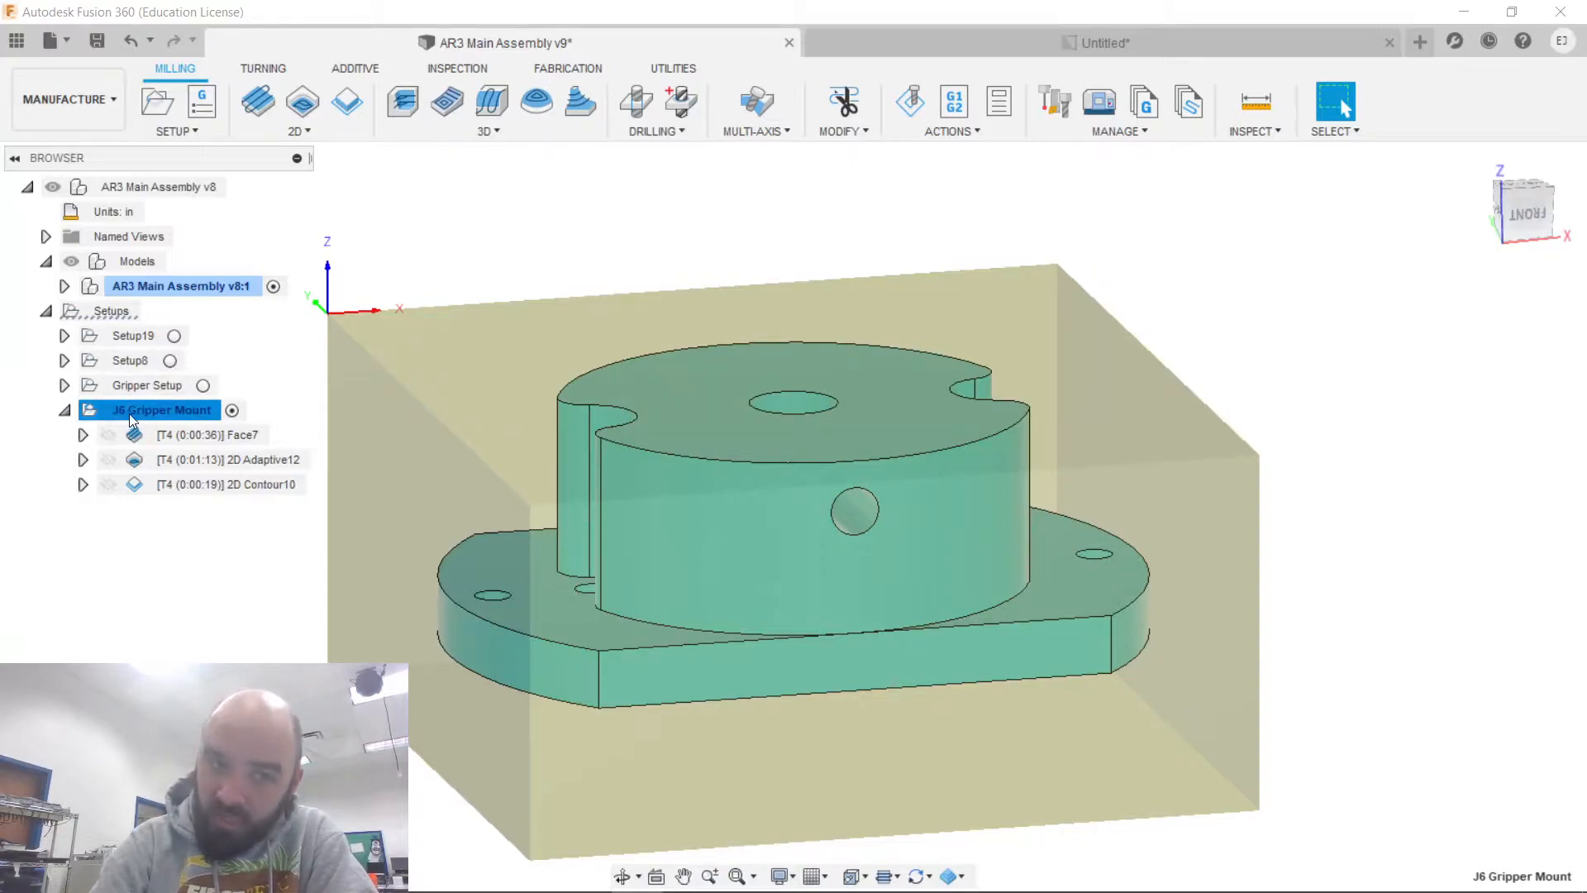
left_click(952, 106)
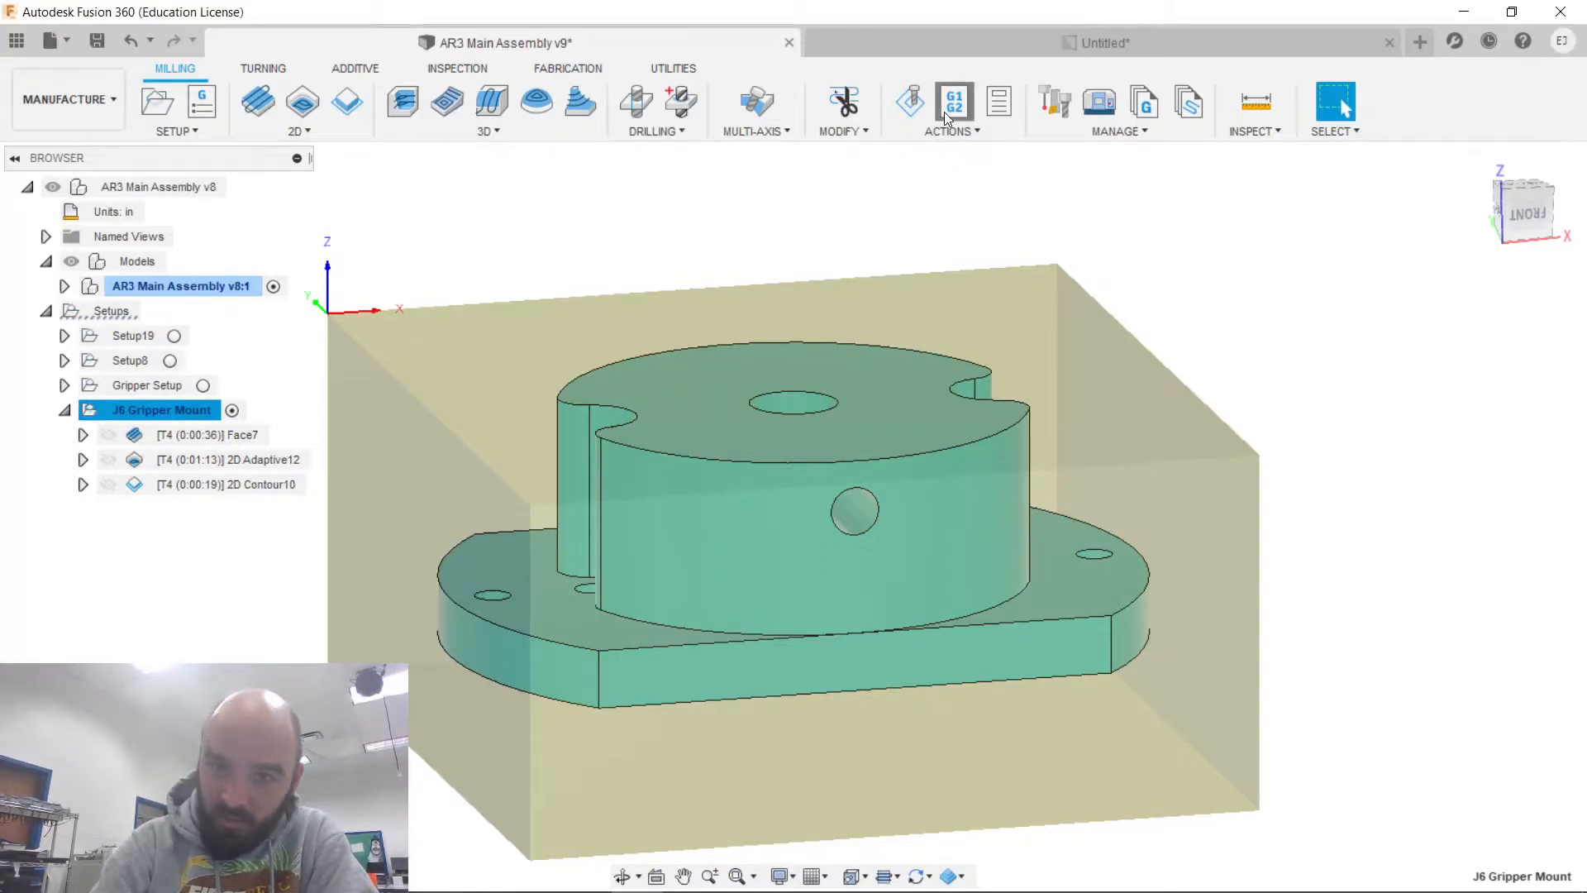
left_click(453, 429)
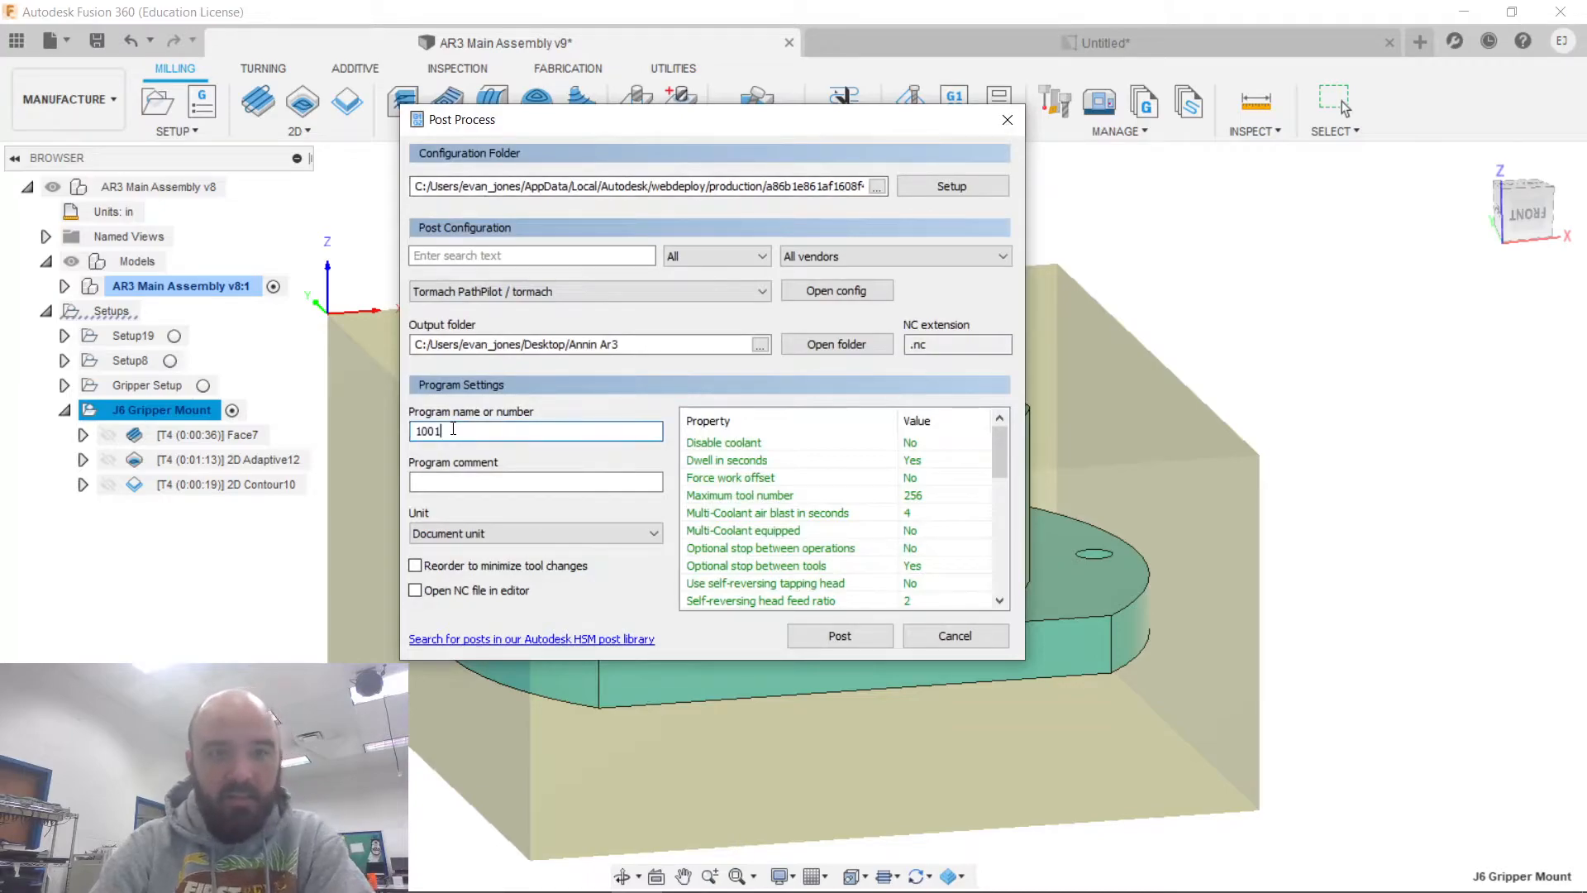
double_click(452, 429)
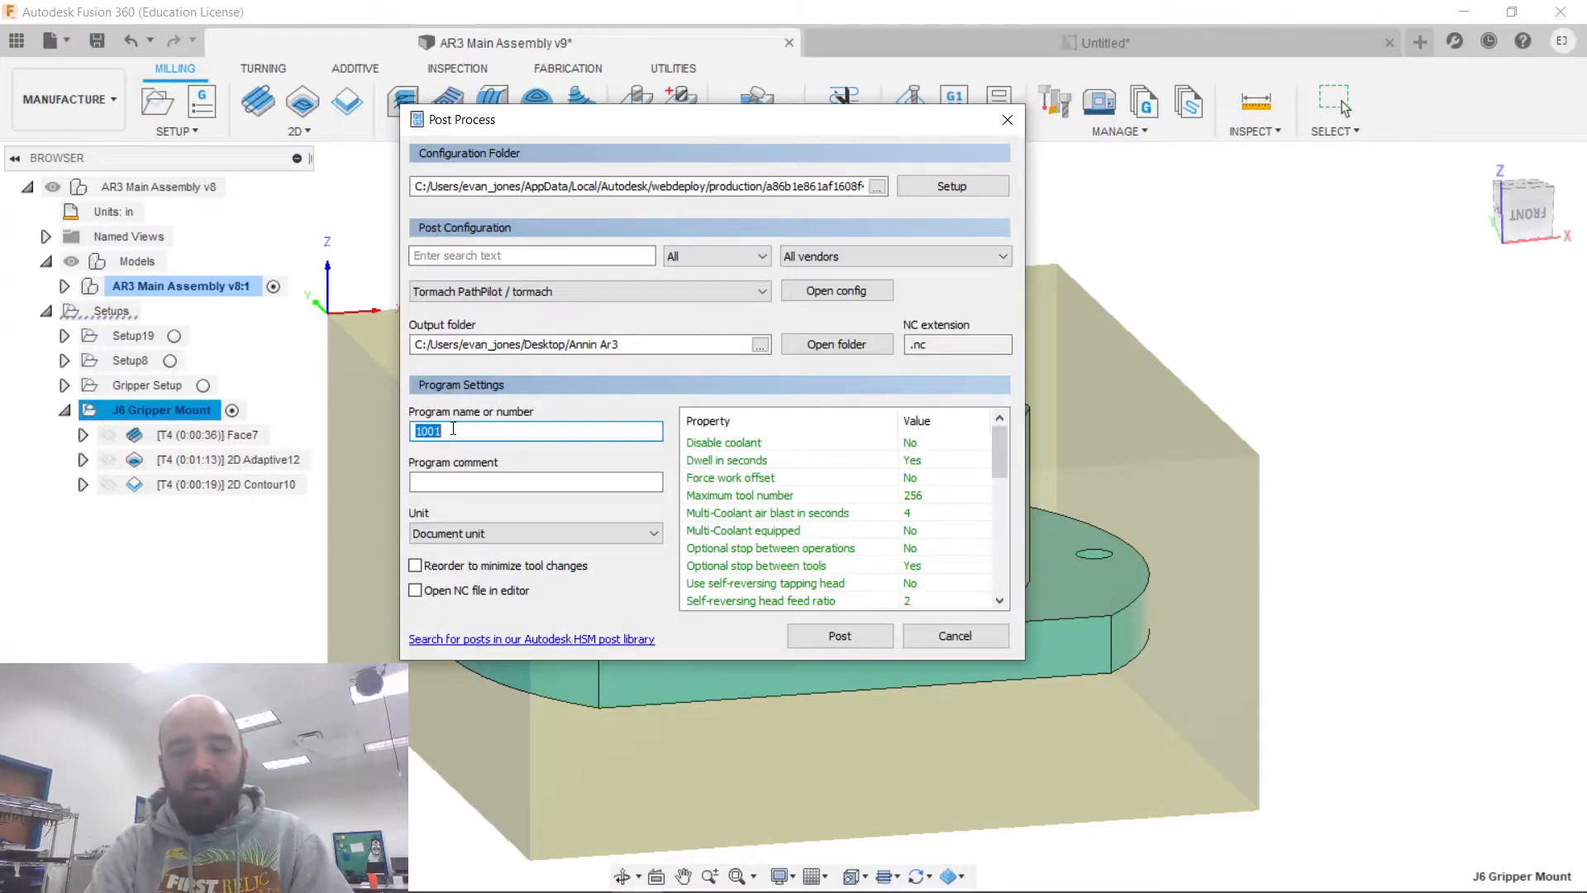
type("J6GripperMount")
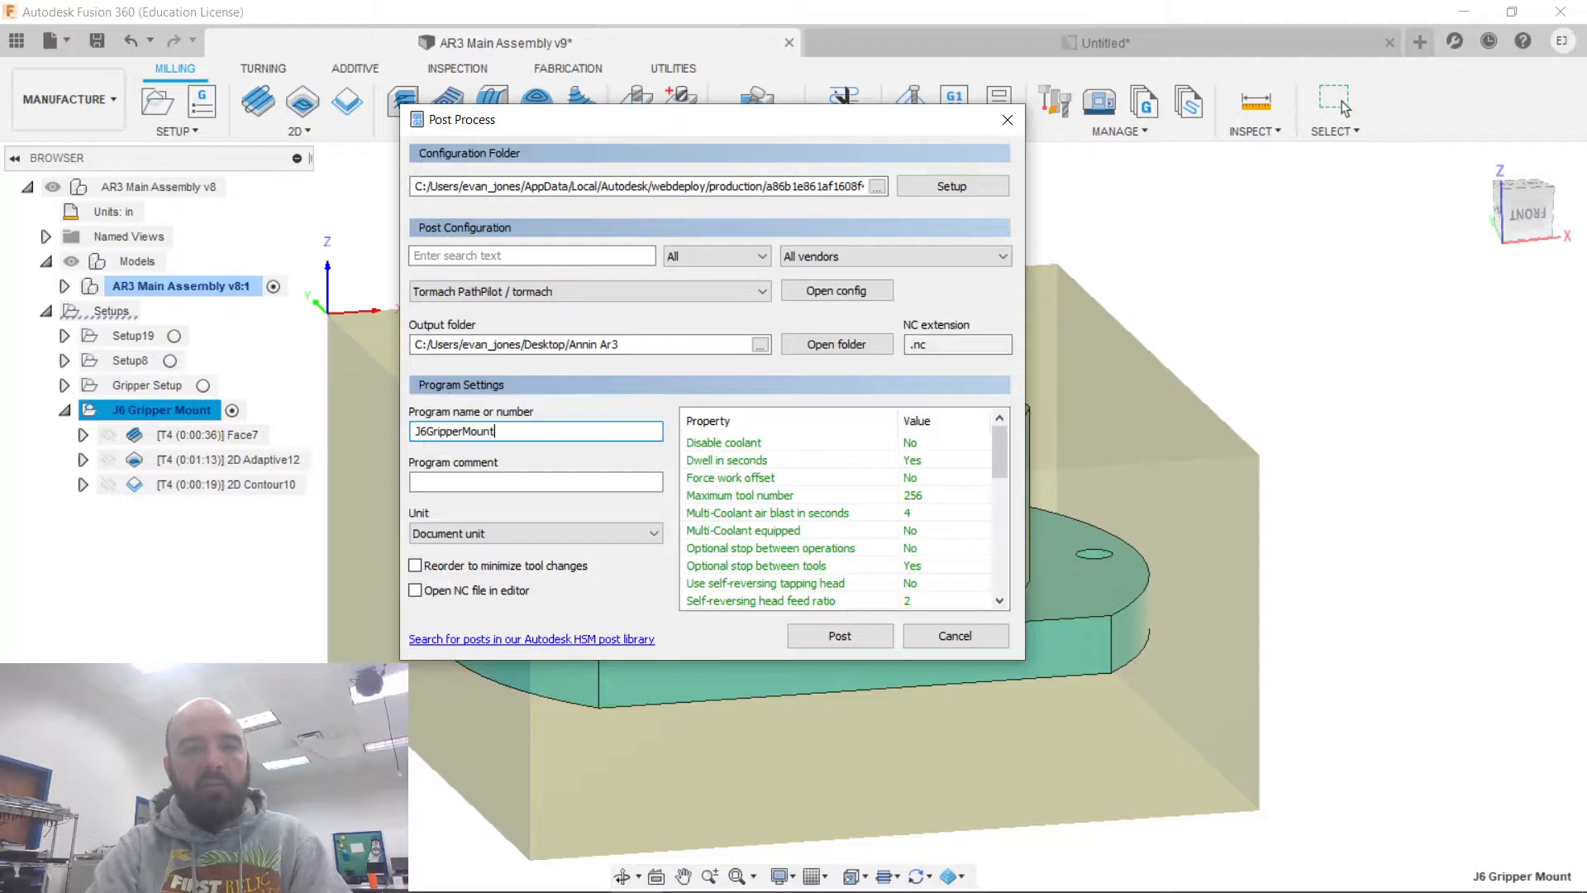
left_click(816, 634)
left_click(631, 488)
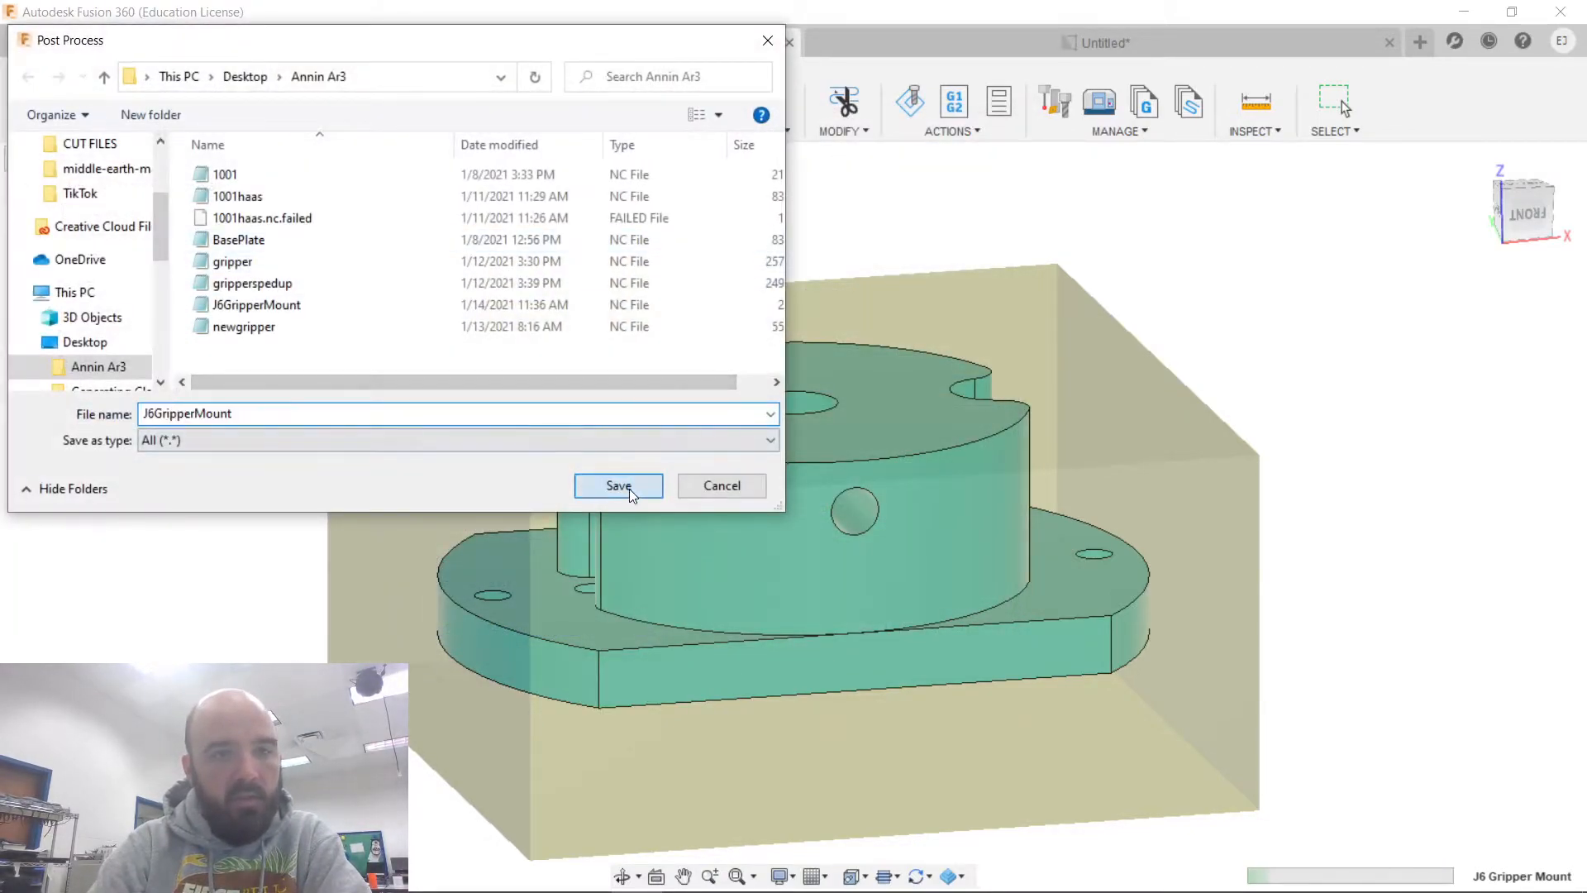
left_click(849, 456)
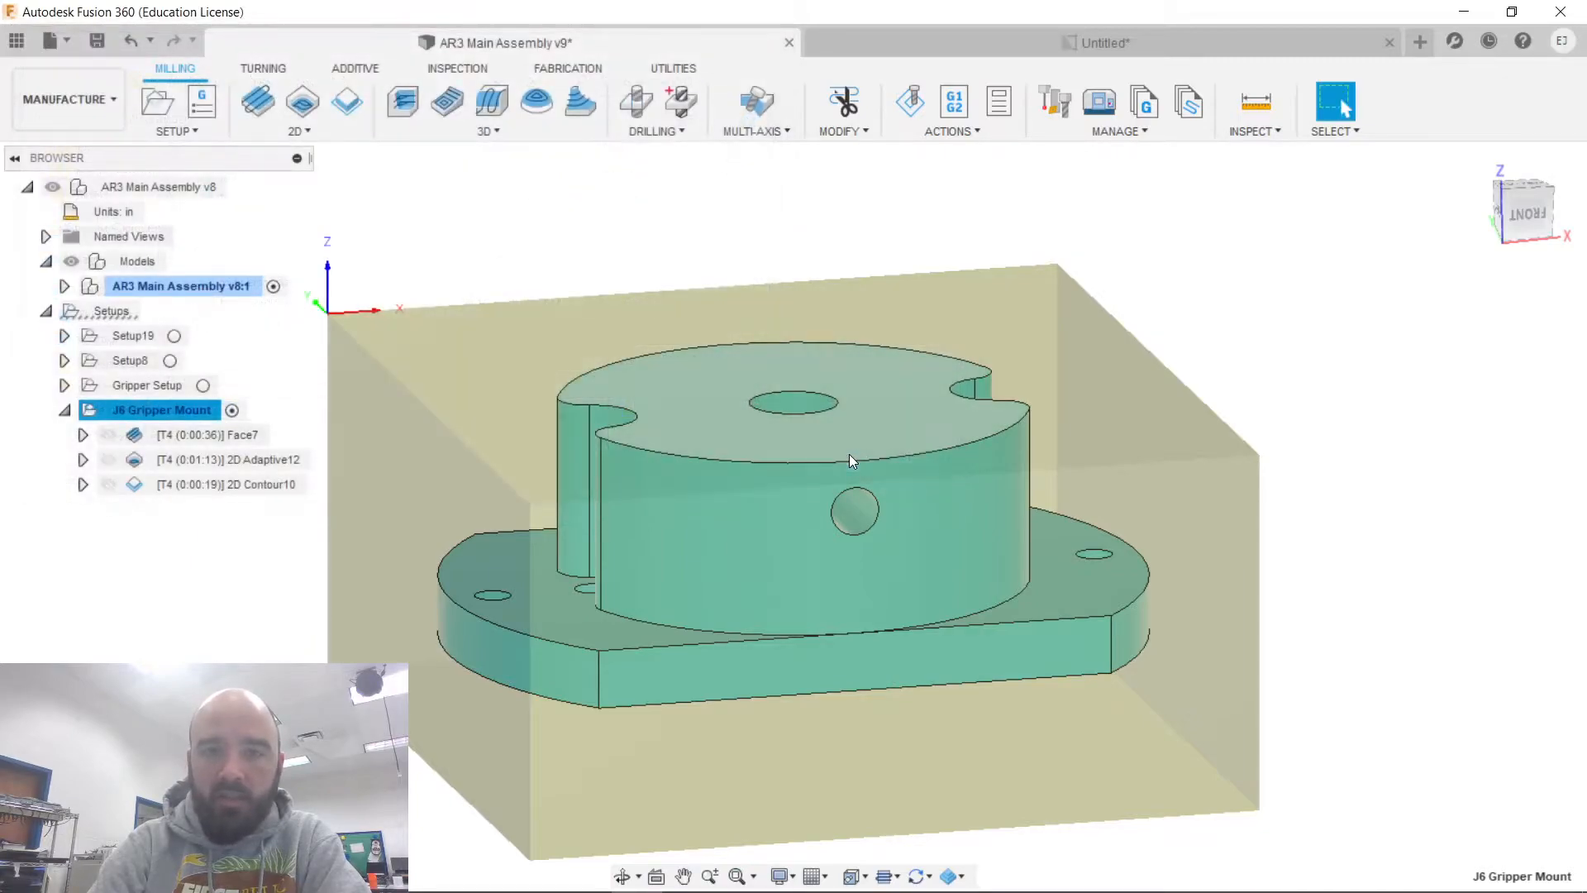
Switch to File Explorer, open the recent file J6GripperMount in Notepad, and check its first operation, Face7.
mouse_move(555, 889)
left_click(477, 878)
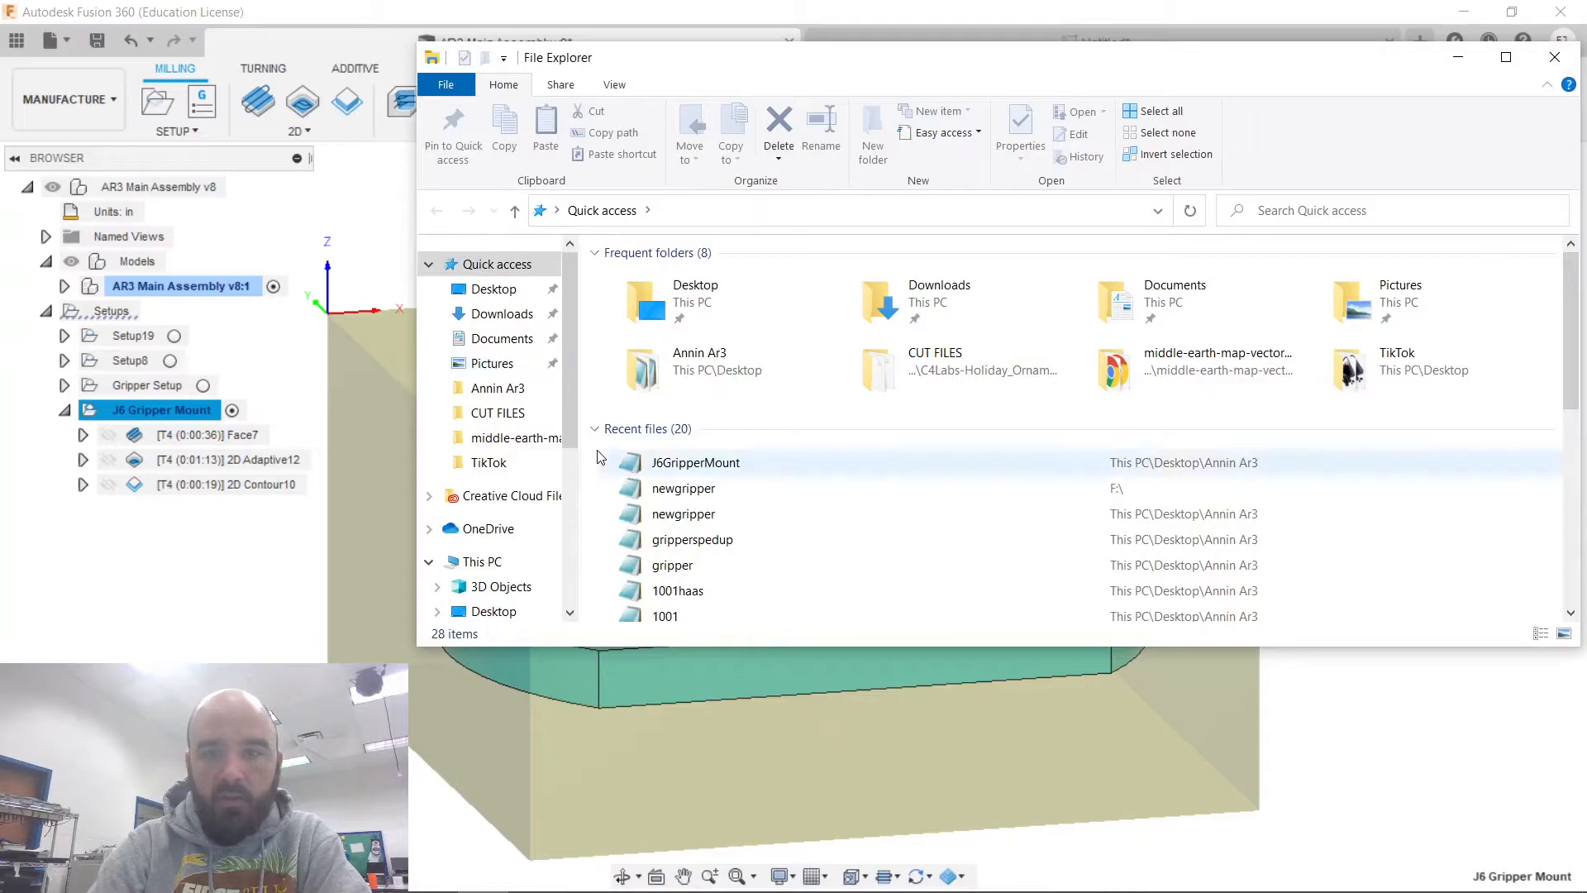
double_click(632, 461)
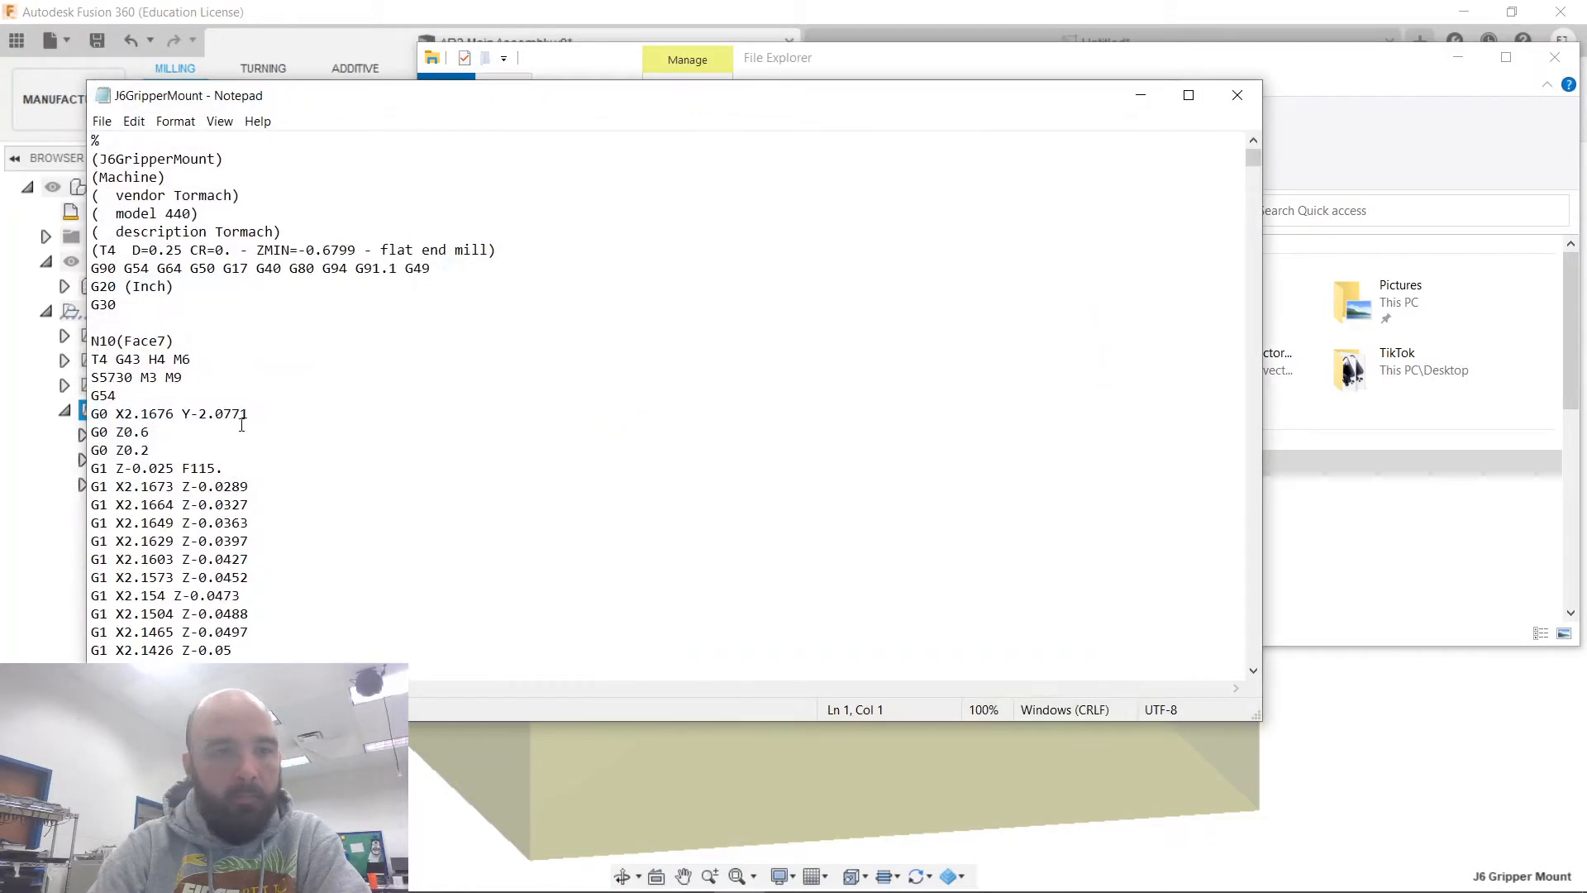
double_click(124, 339)
left_click(125, 338)
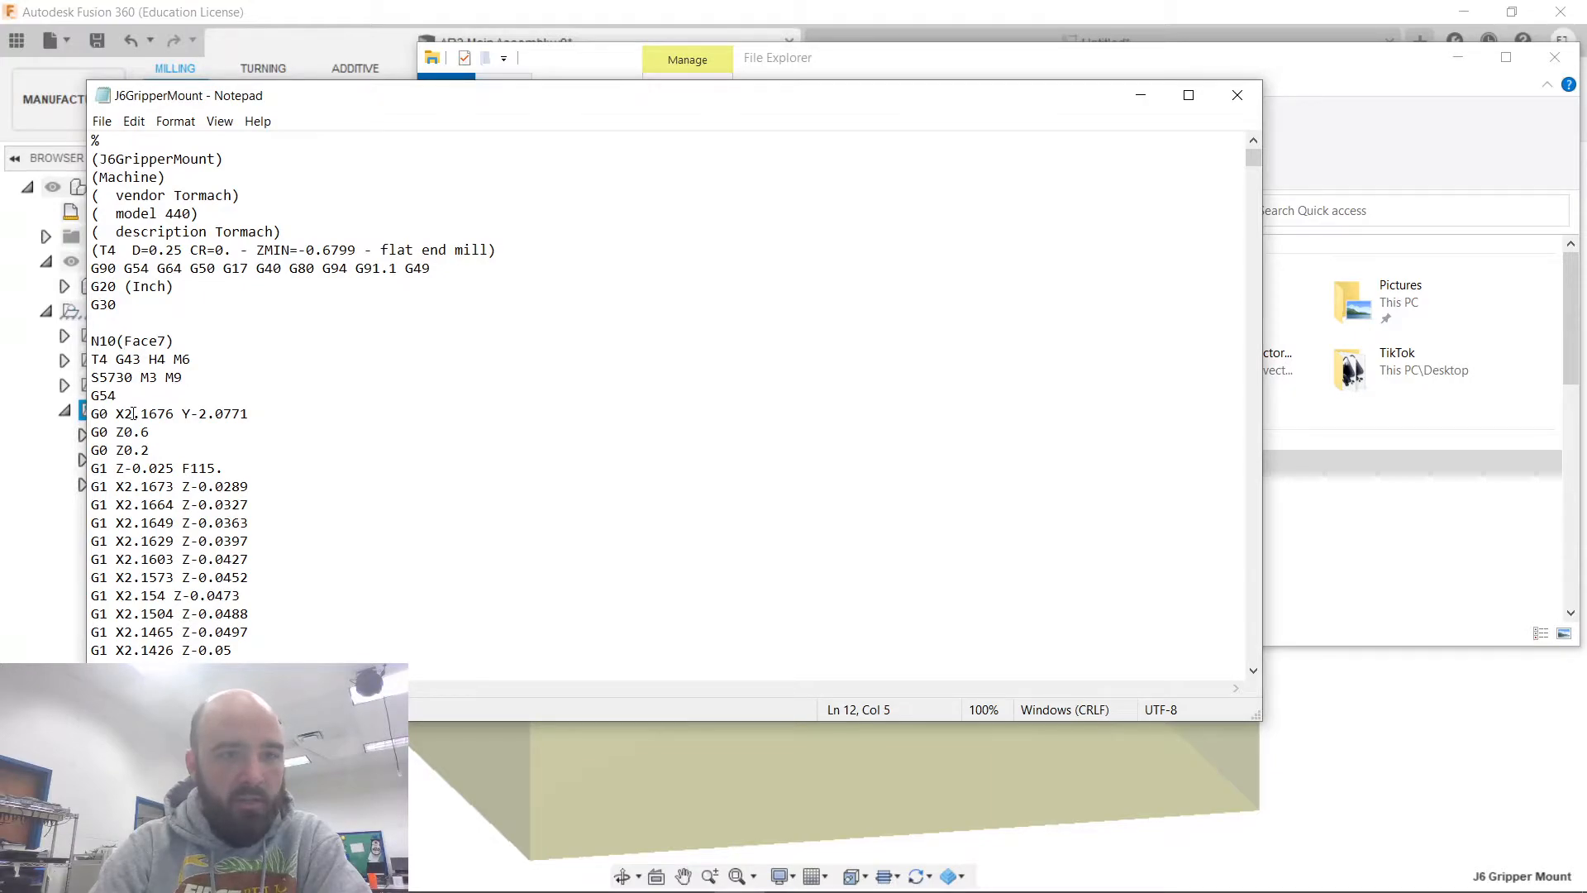
Read the remaining G-code from the facing pass through 2D Adaptive12 to the program end, and close Notepad.
scroll(304, 435, "down", 12)
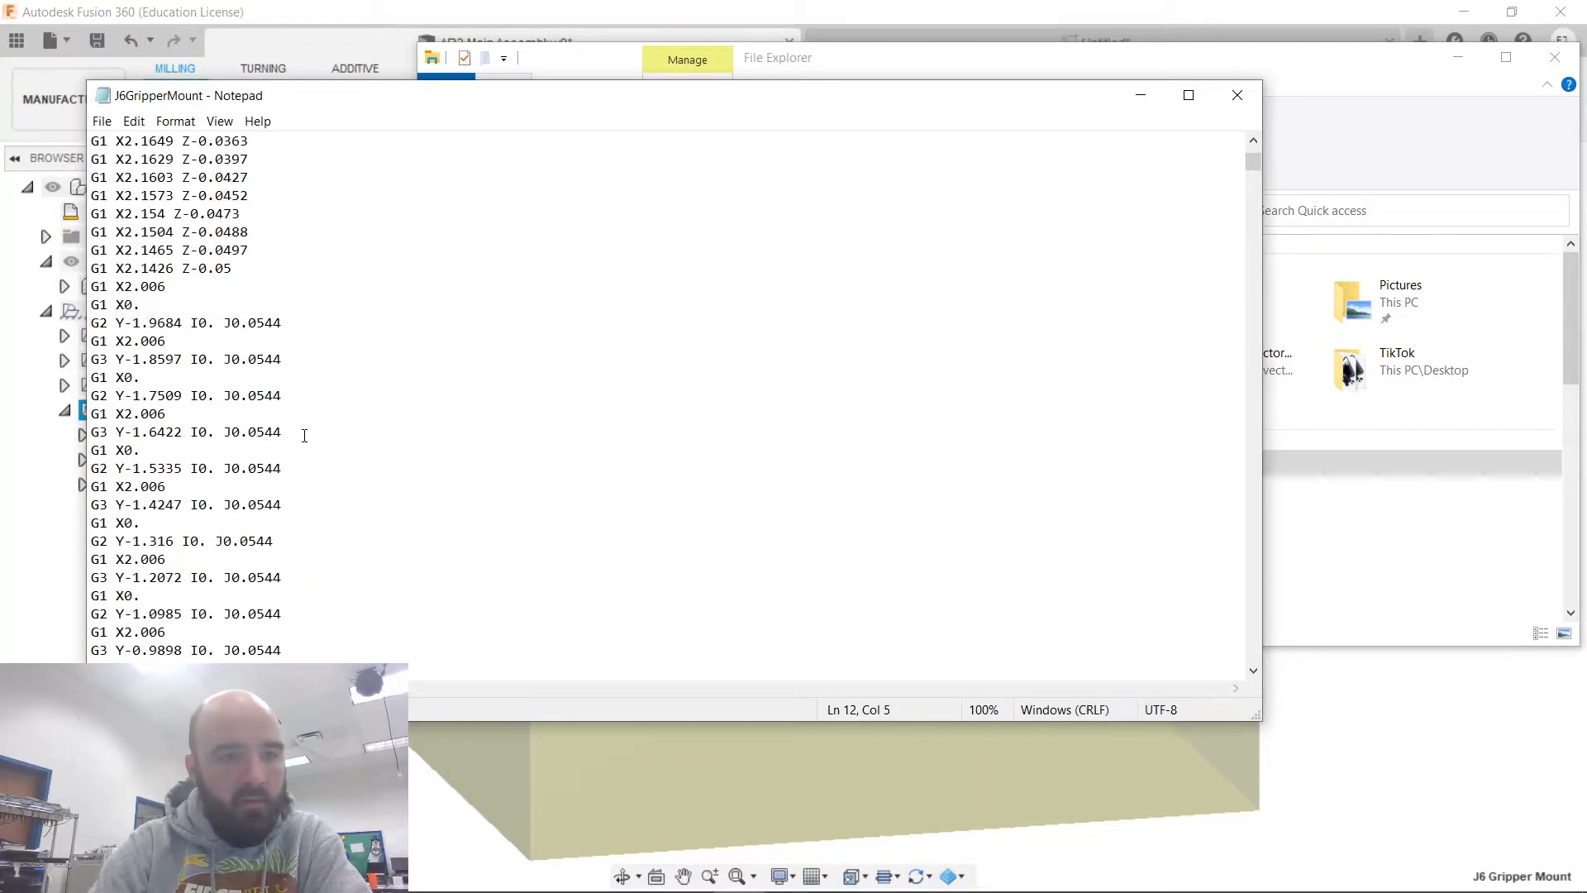
scroll(304, 435, "down", 10)
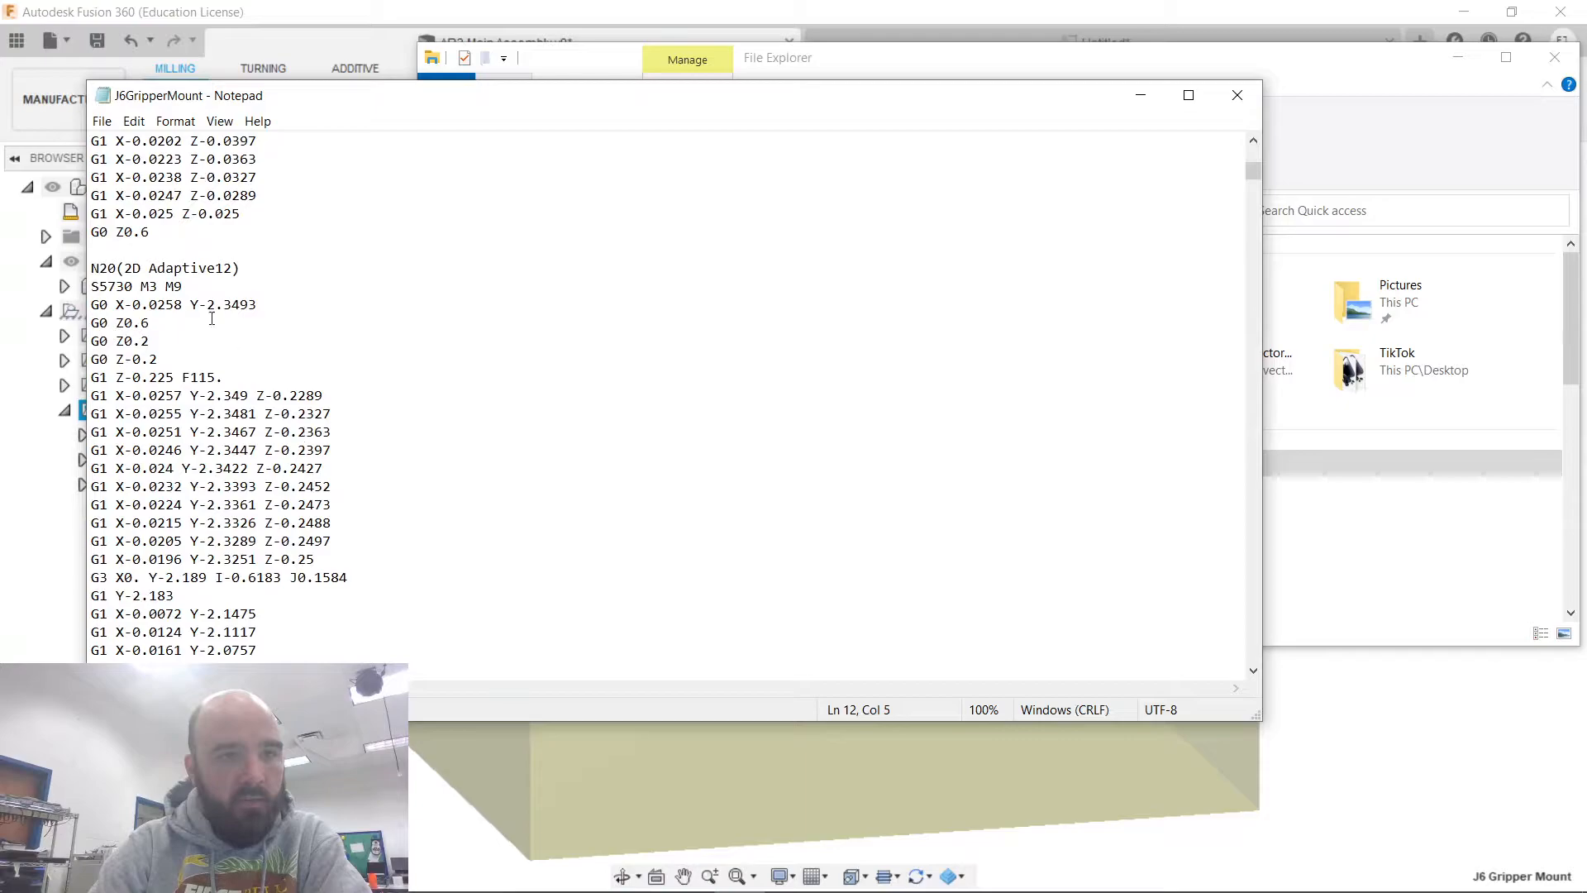
scroll(742, 445, "down", 6)
scroll(742, 444, "down", 20)
scroll(742, 444, "down", 20)
scroll(742, 445, "down", 20)
scroll(742, 444, "down", 15)
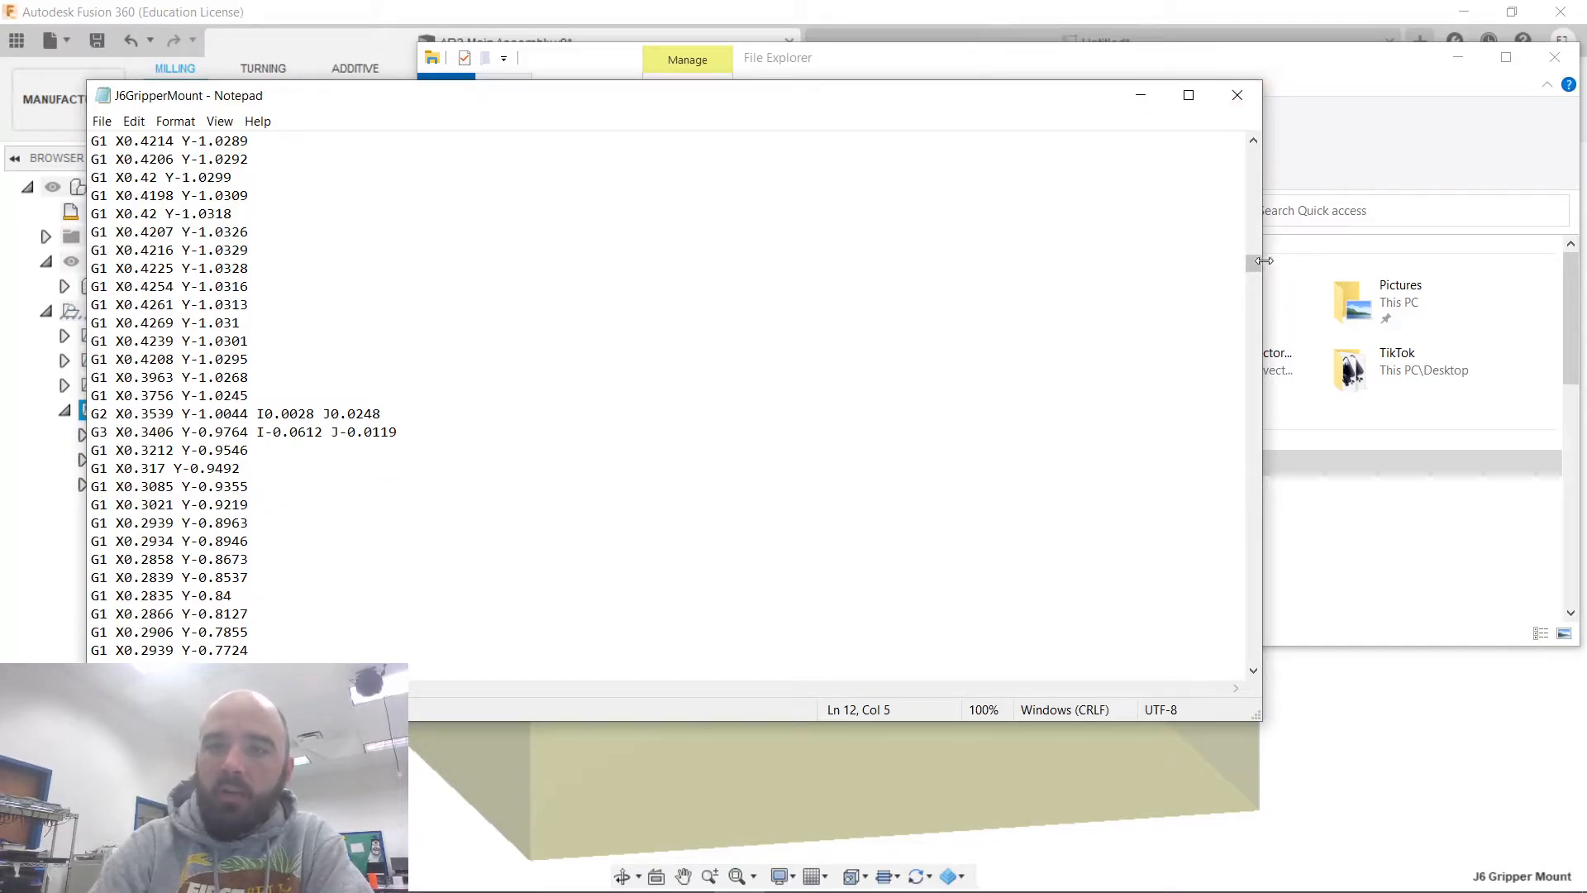
left_click_drag(1252, 263, 1154, 680)
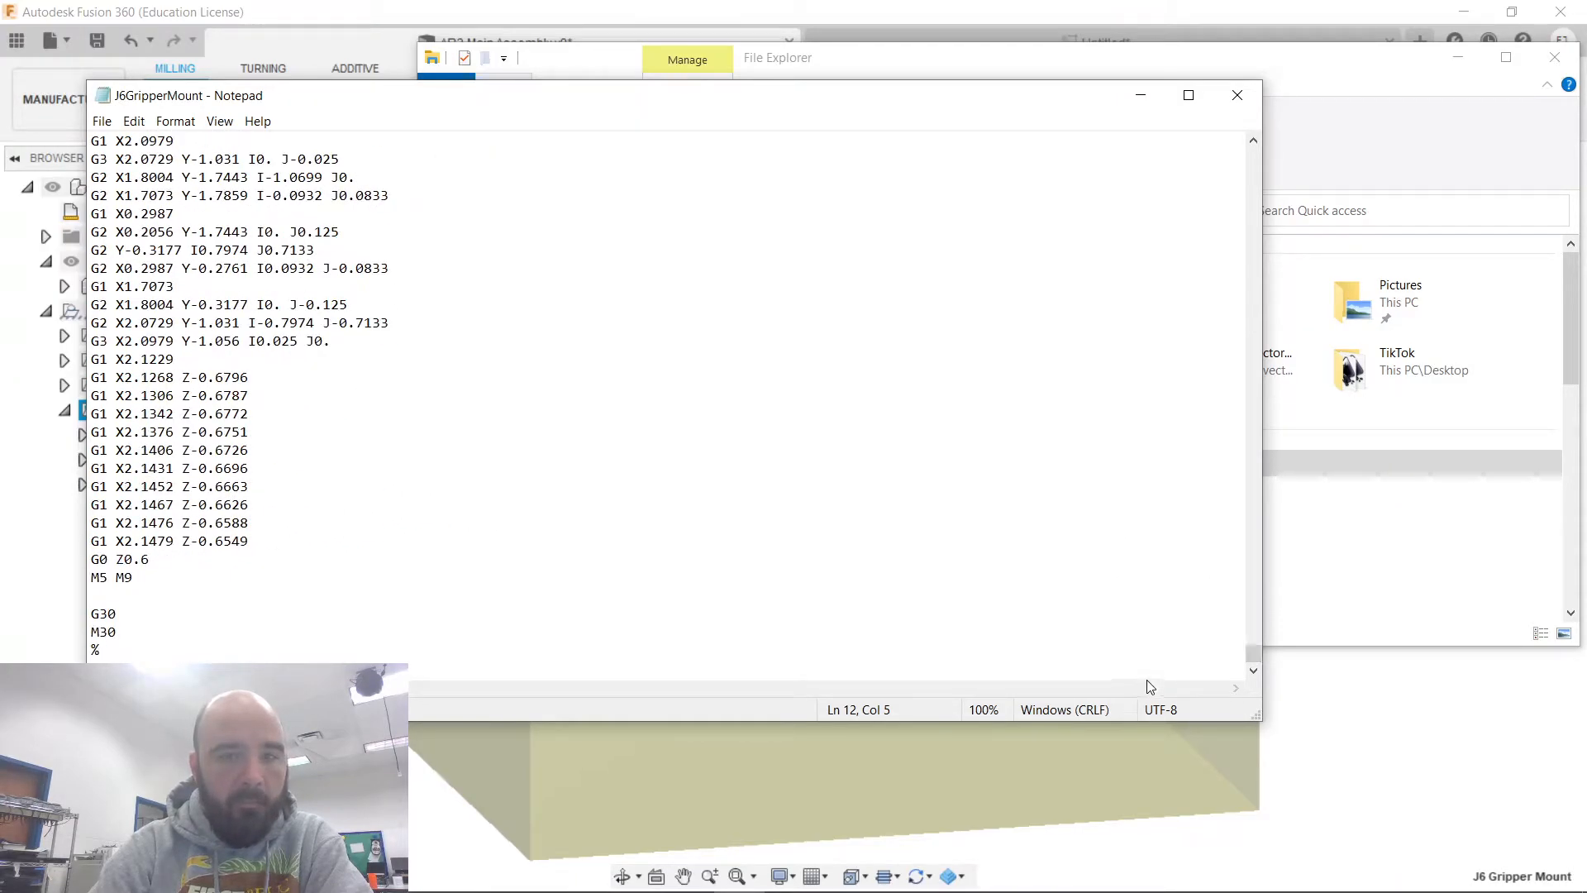
left_click(1237, 95)
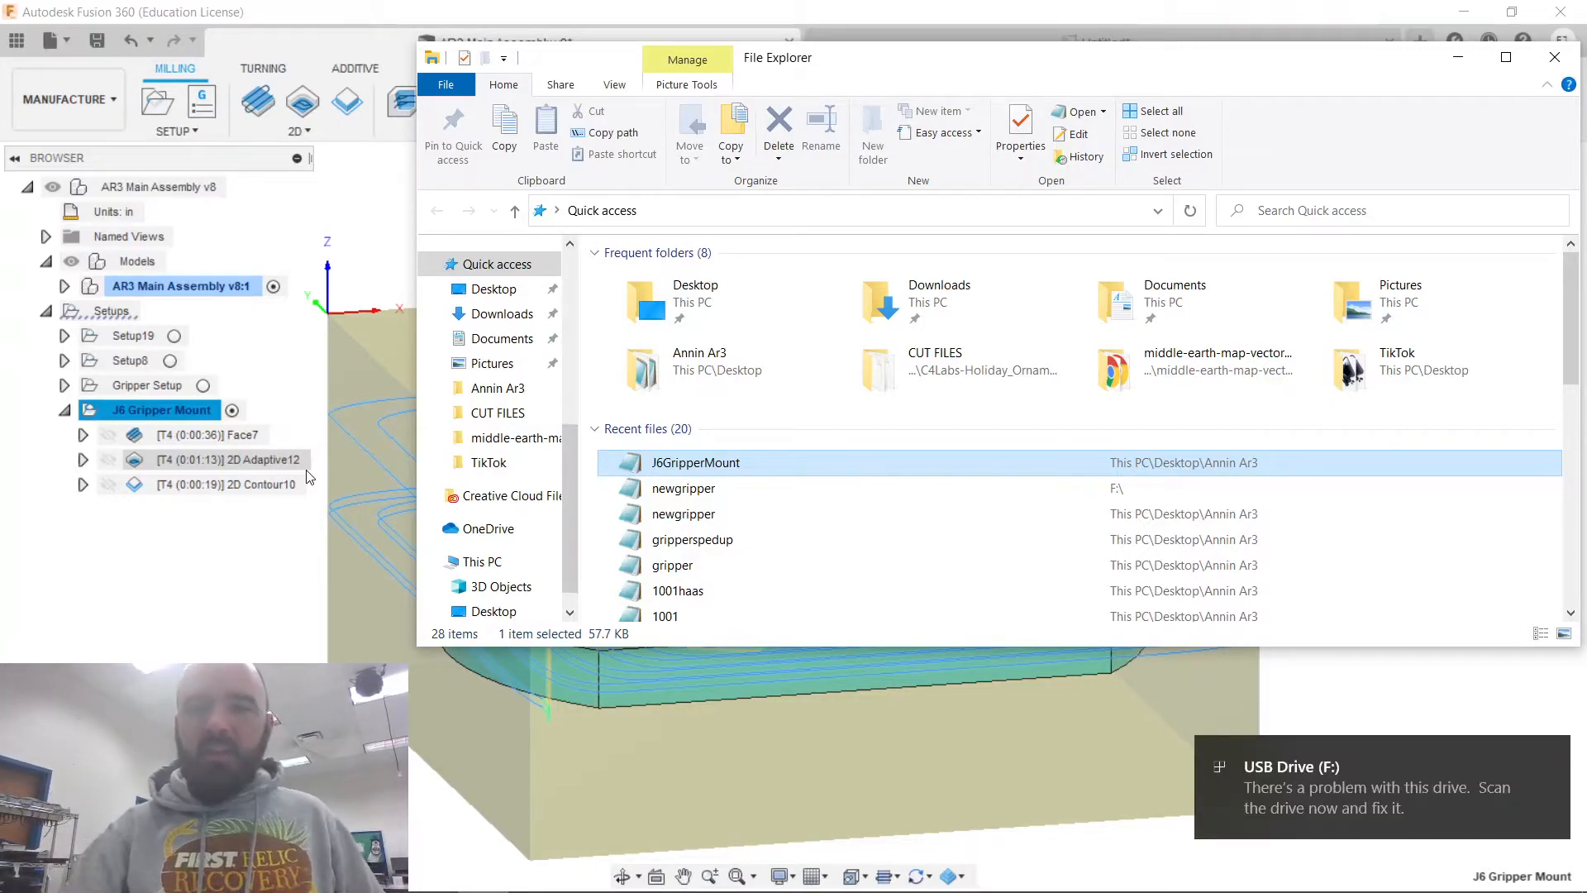
Copy J6GripperMount to USB Drive (F:), open the drive to check the file, and safely eject the UDisk.
left_click_drag(674, 471, 503, 543)
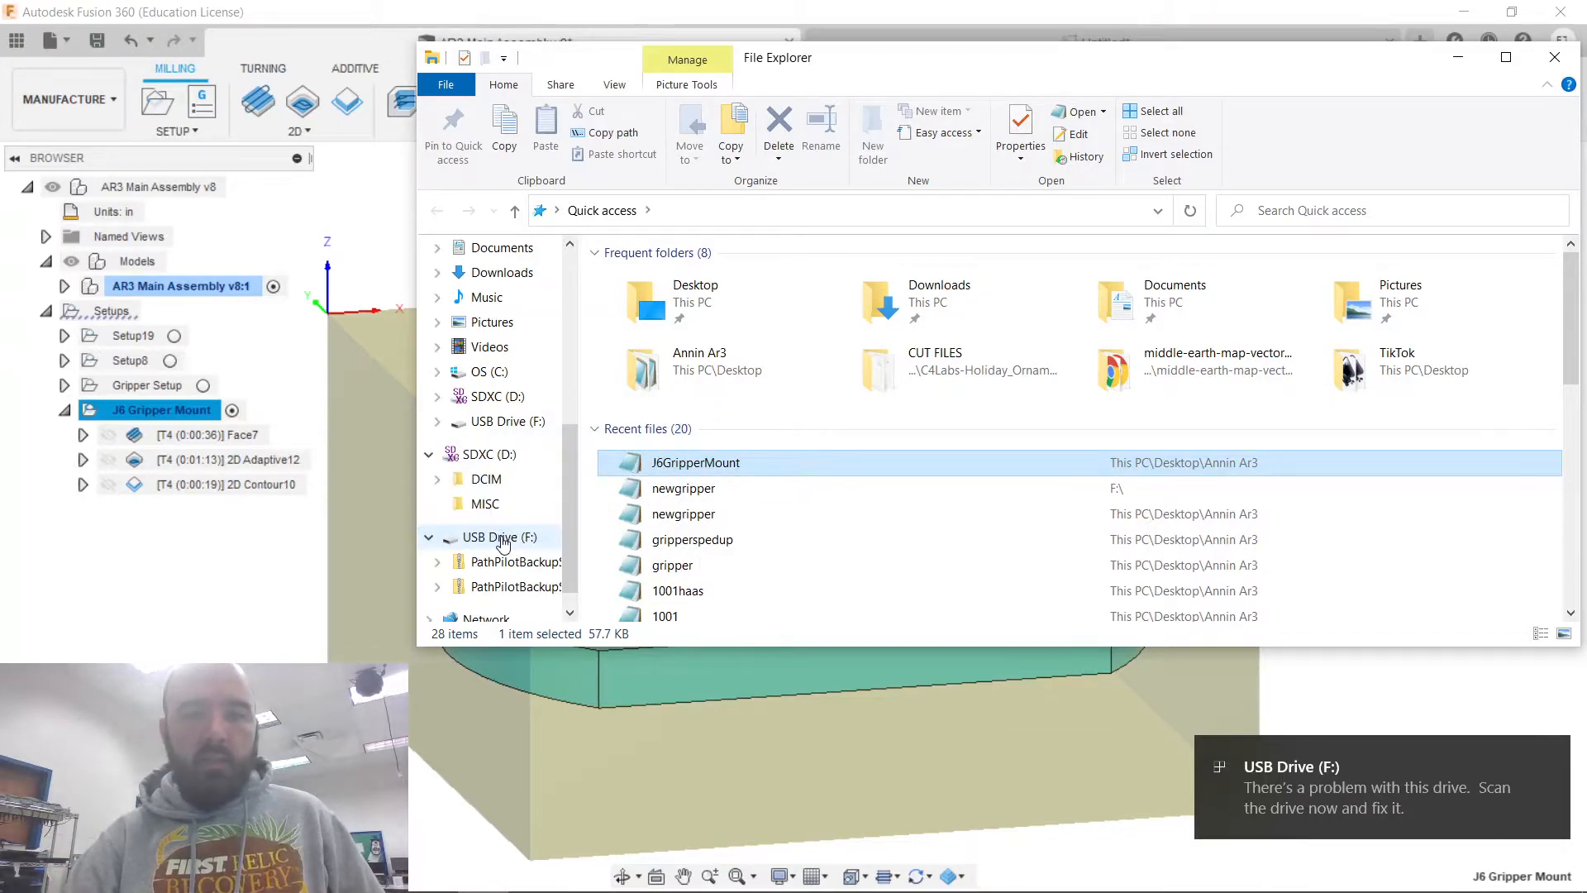
left_click(501, 538)
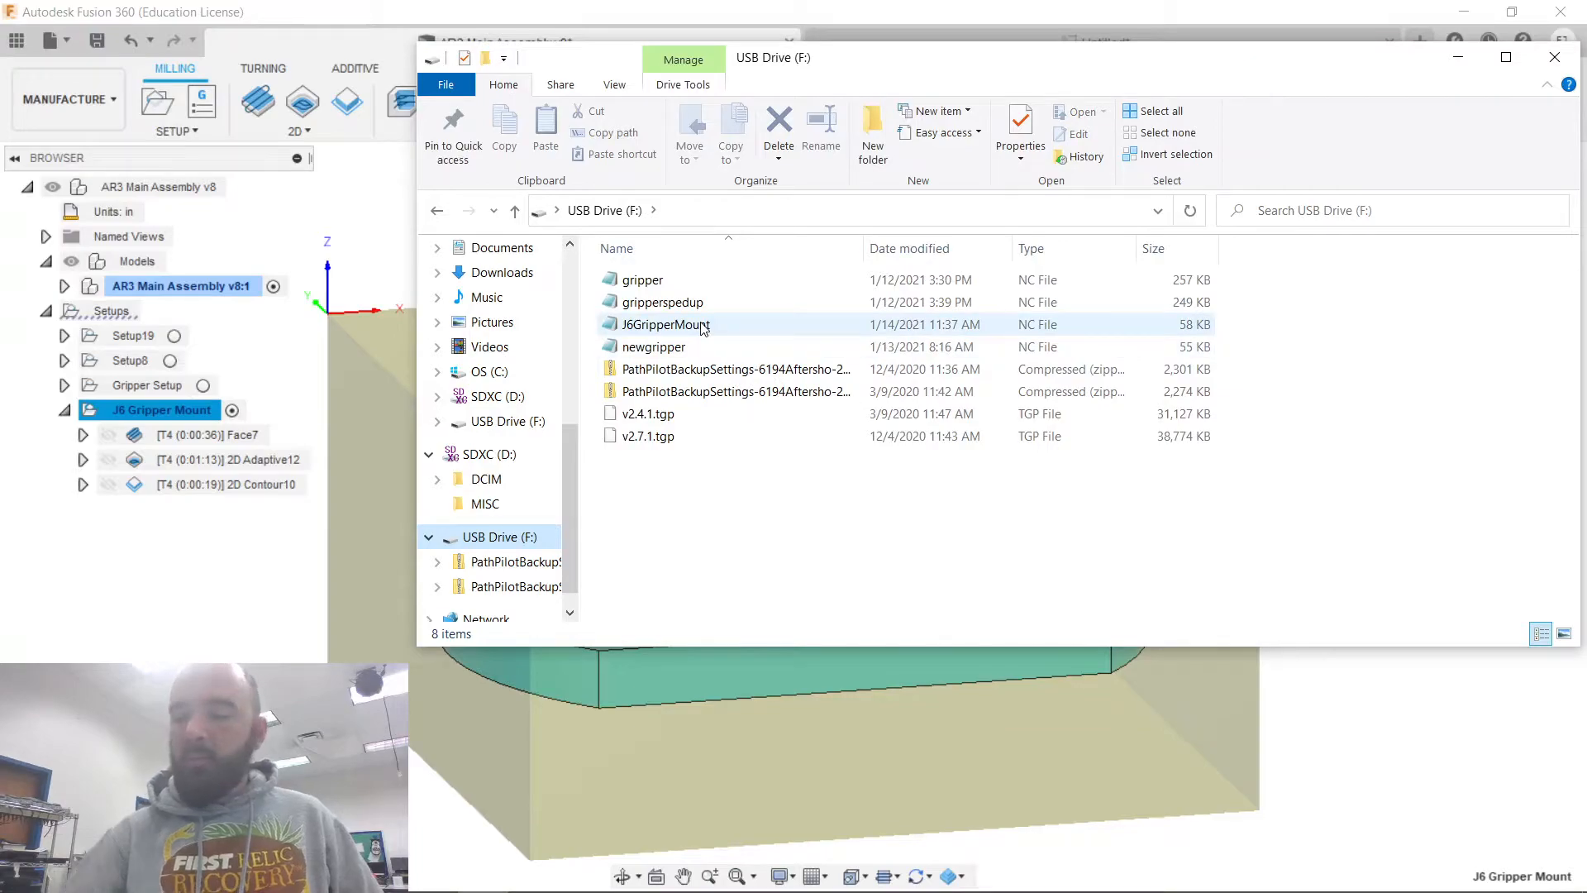
mouse_move(1361, 882)
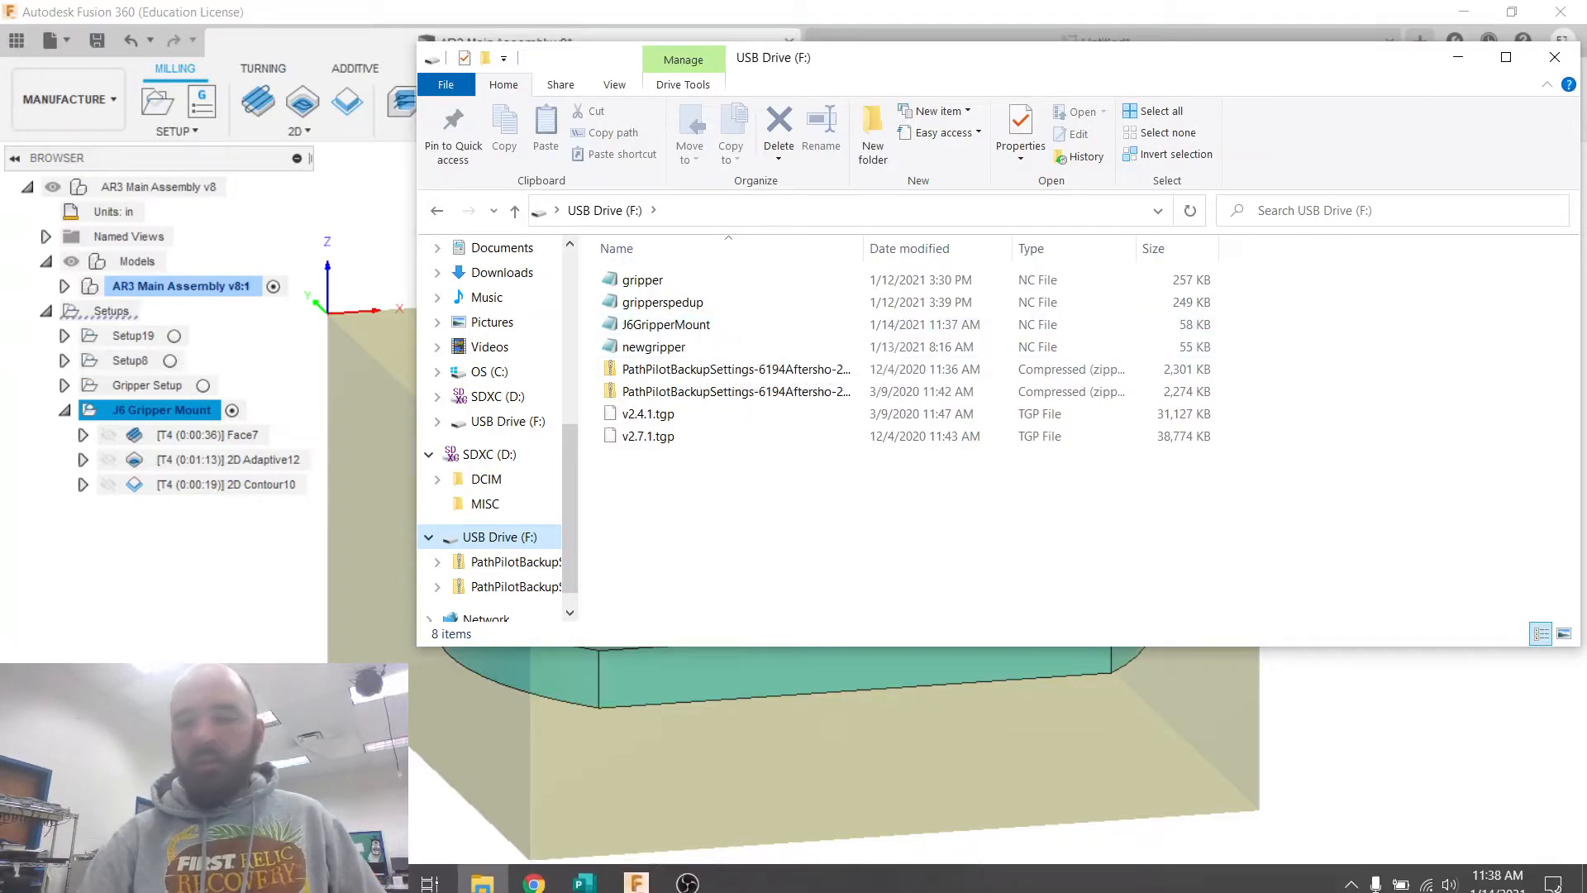
left_click(1351, 872)
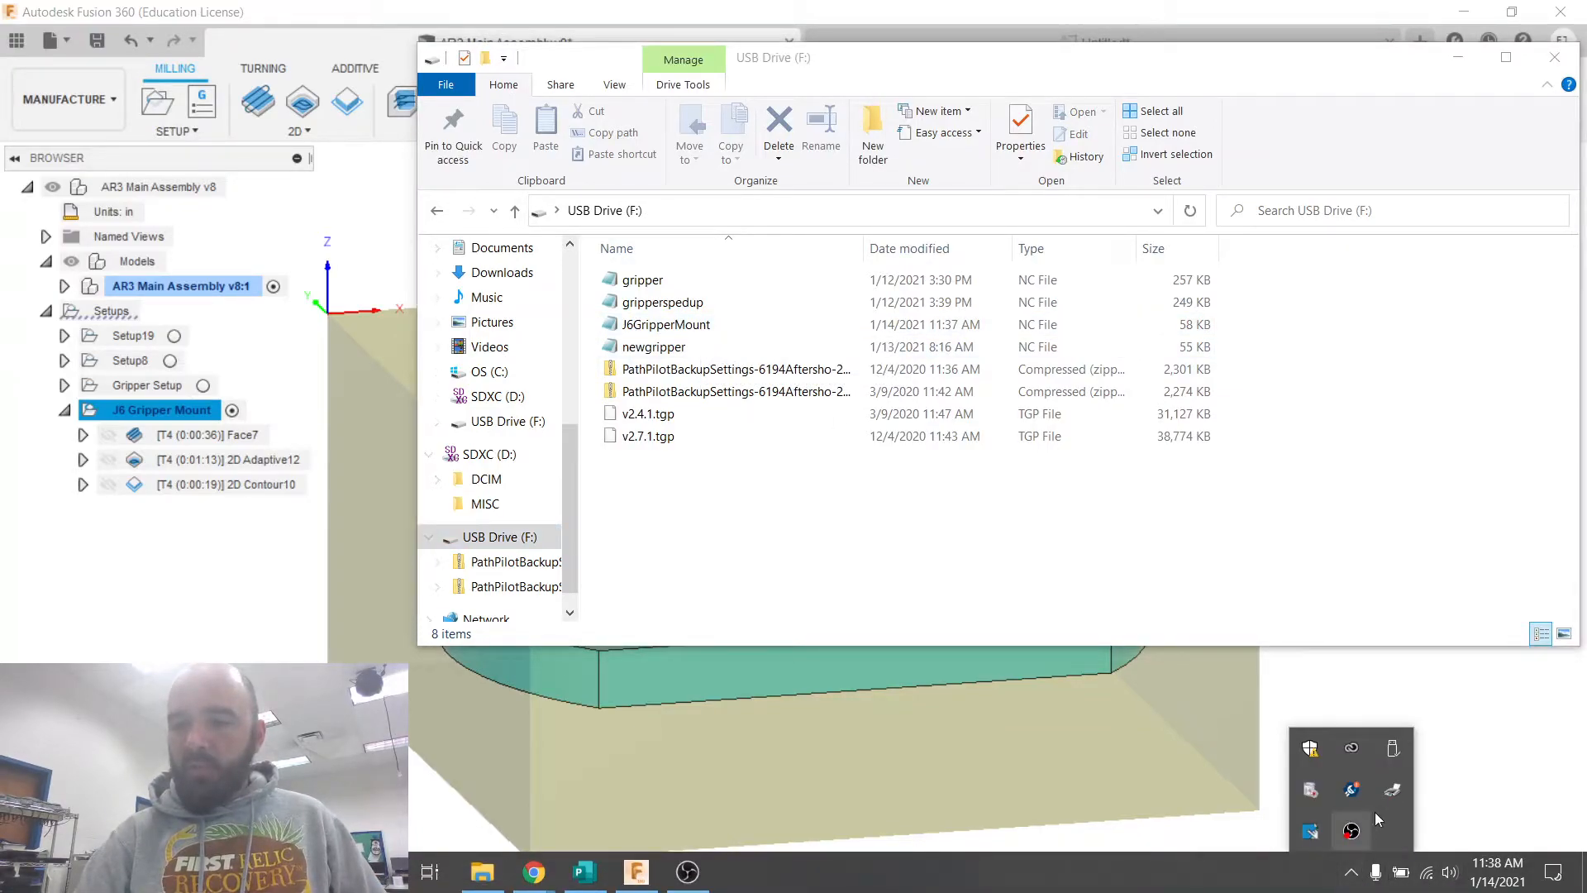
left_click(1392, 749)
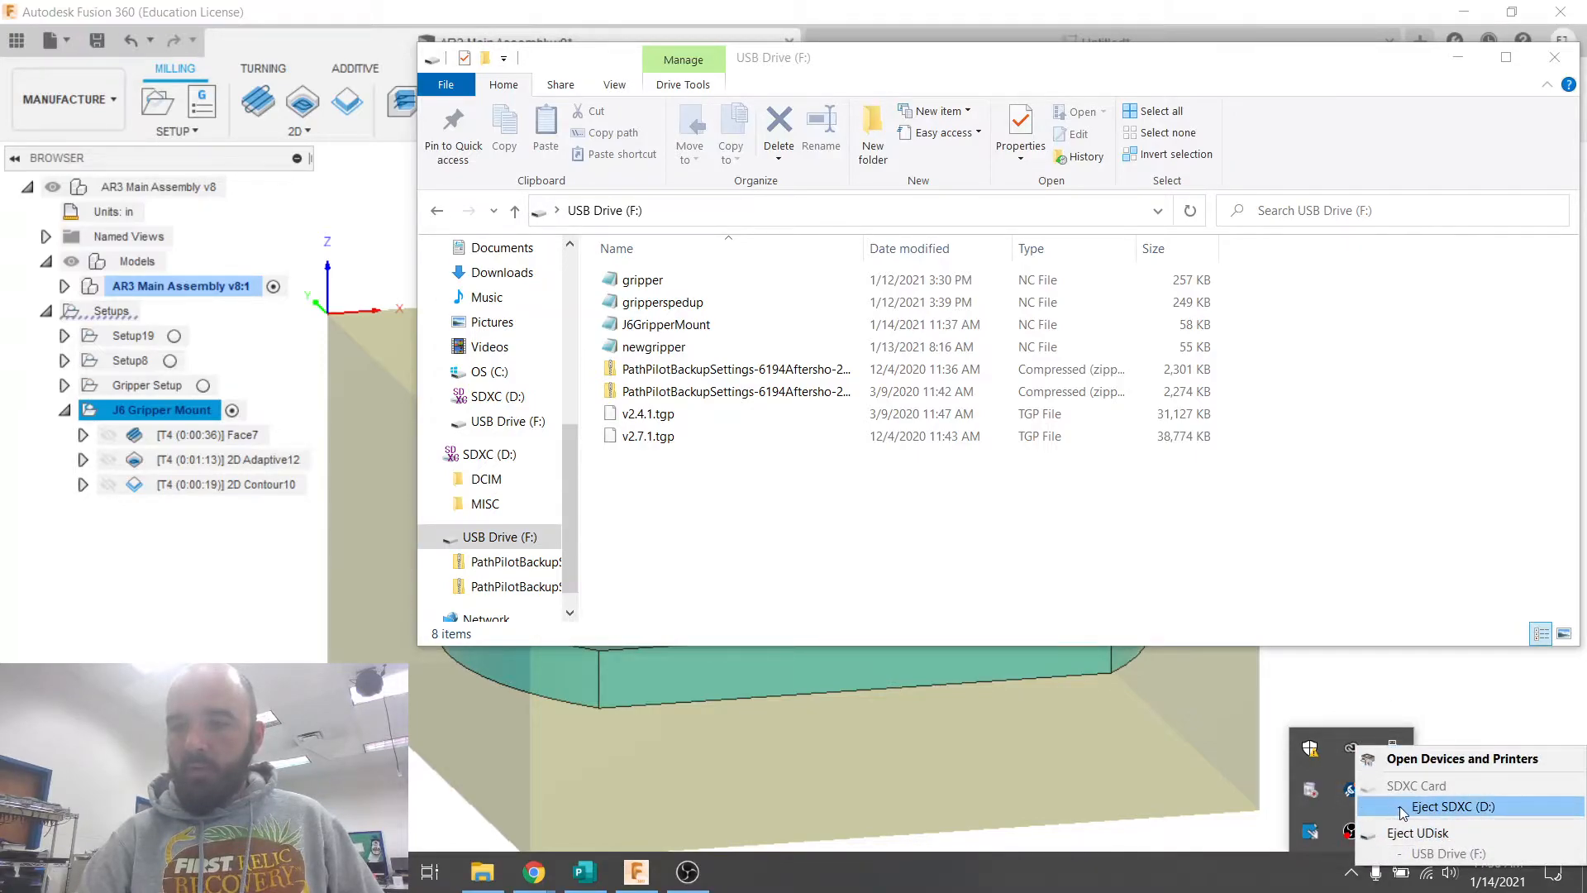
left_click(1406, 831)
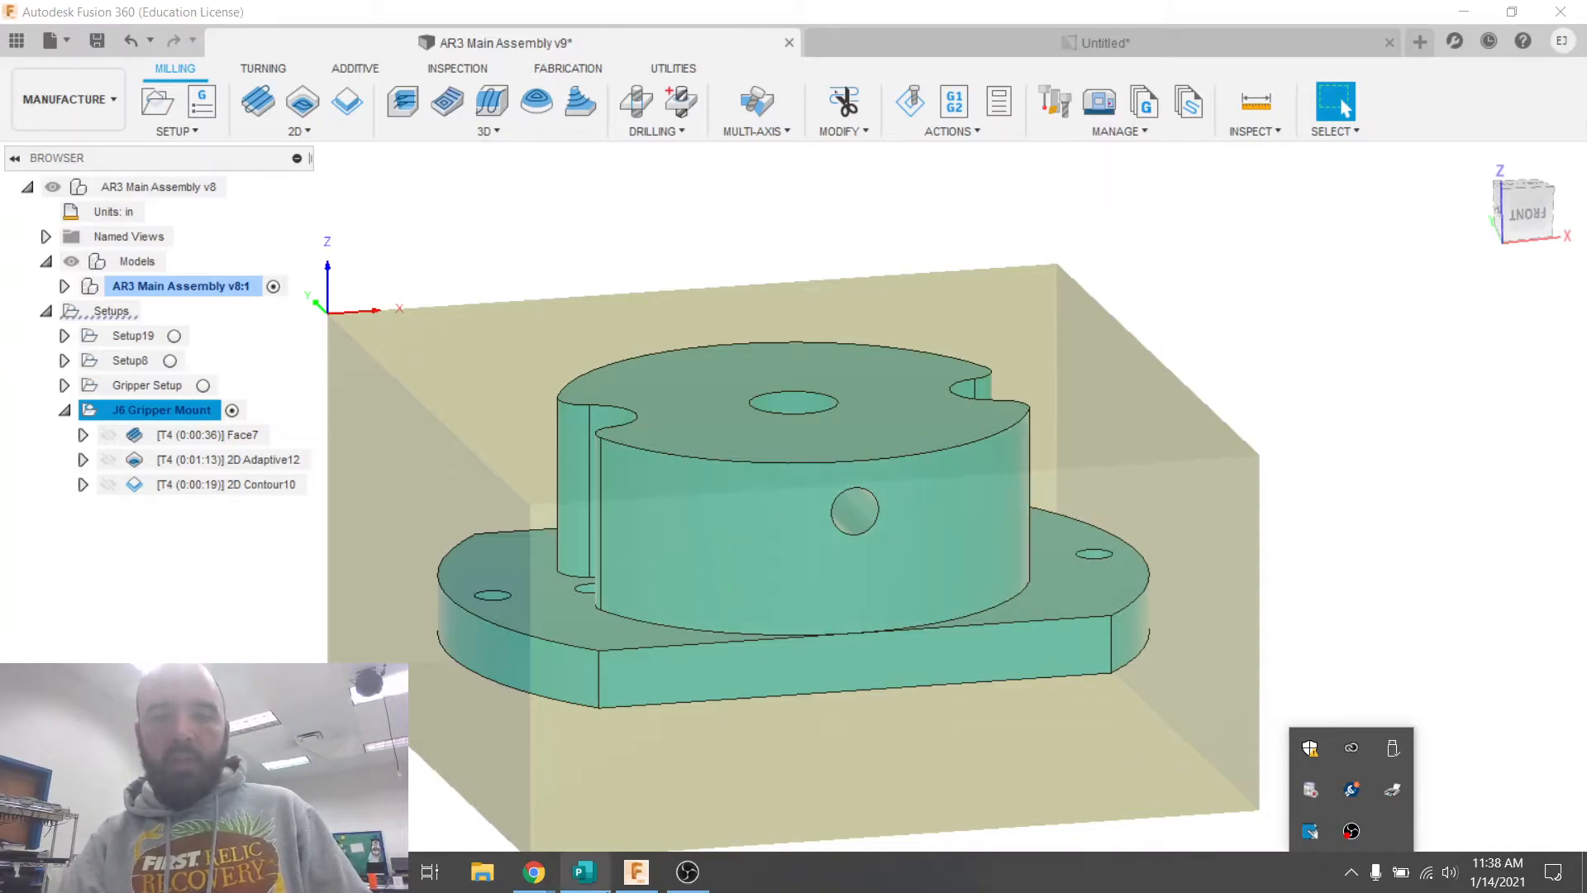
left_click(682, 872)
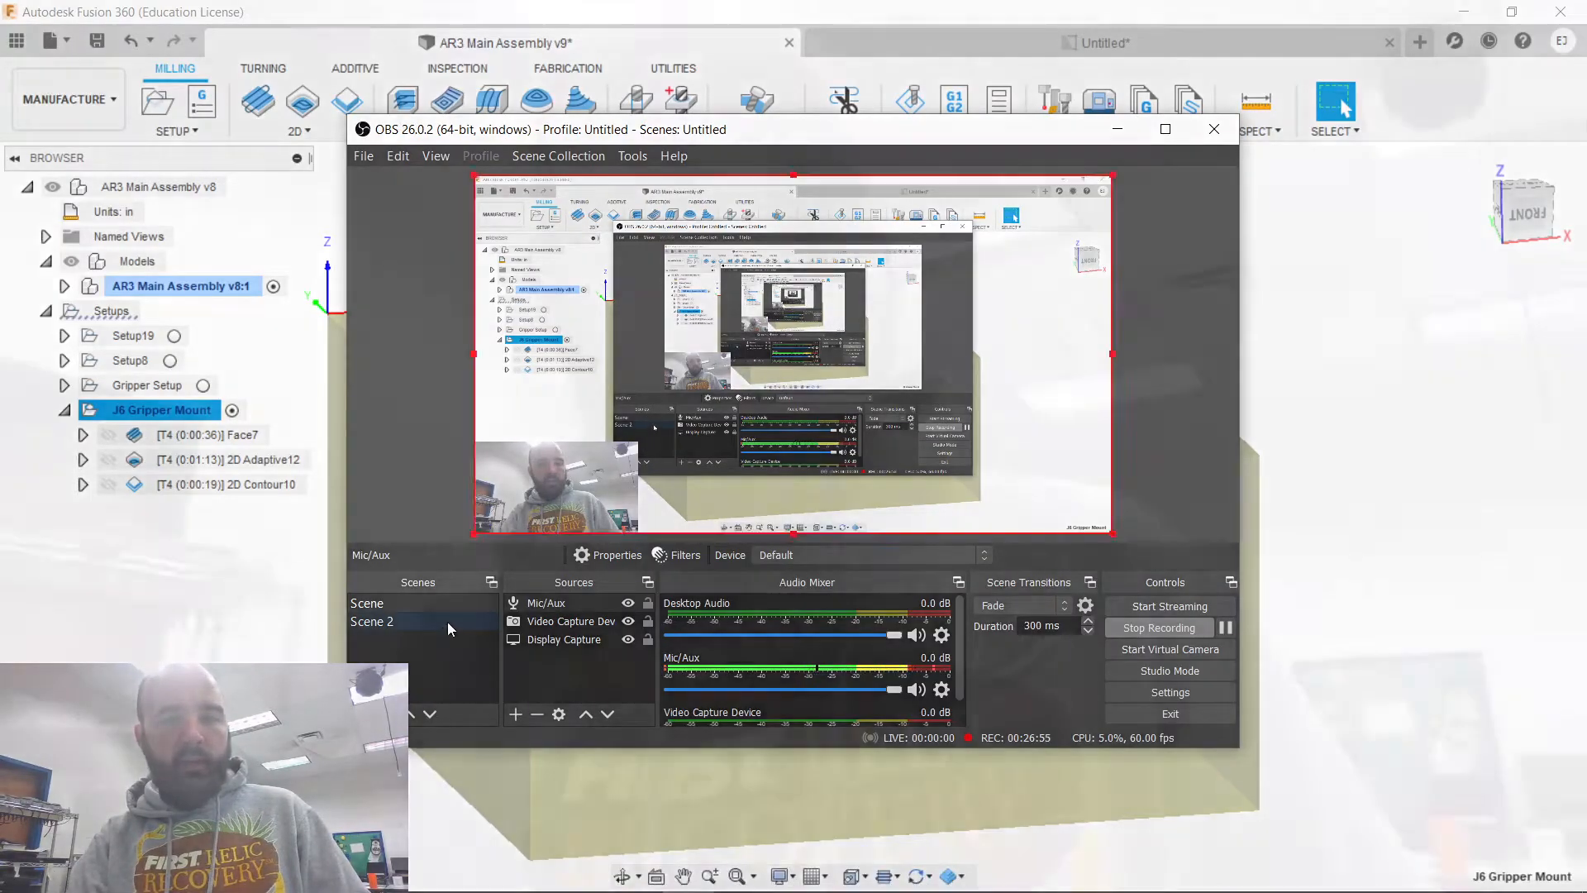
left_click(448, 622)
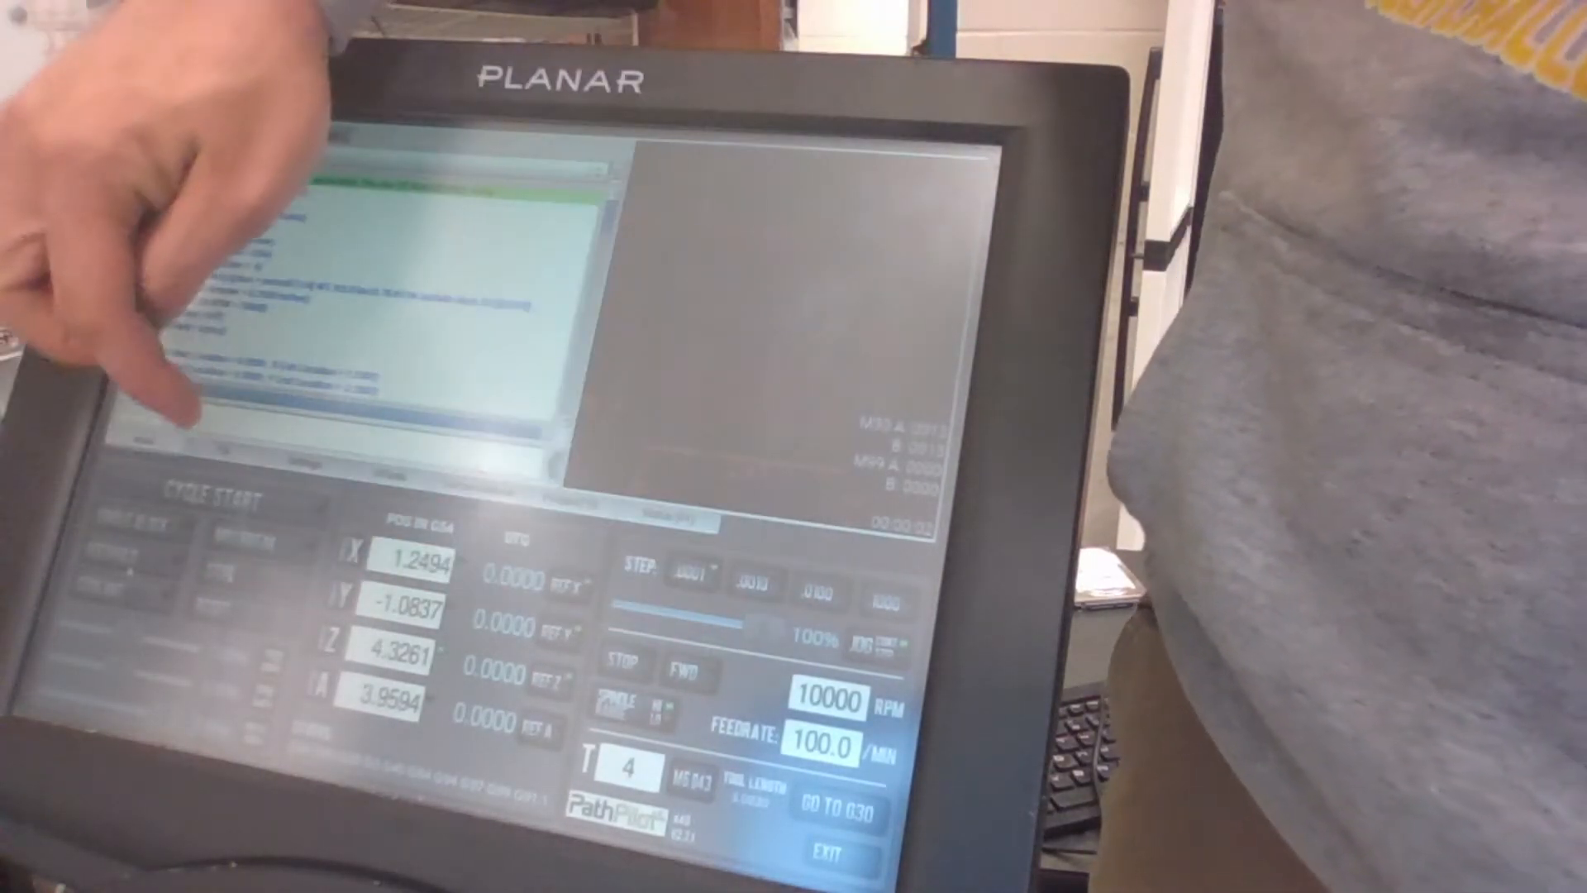
left_click(216, 451)
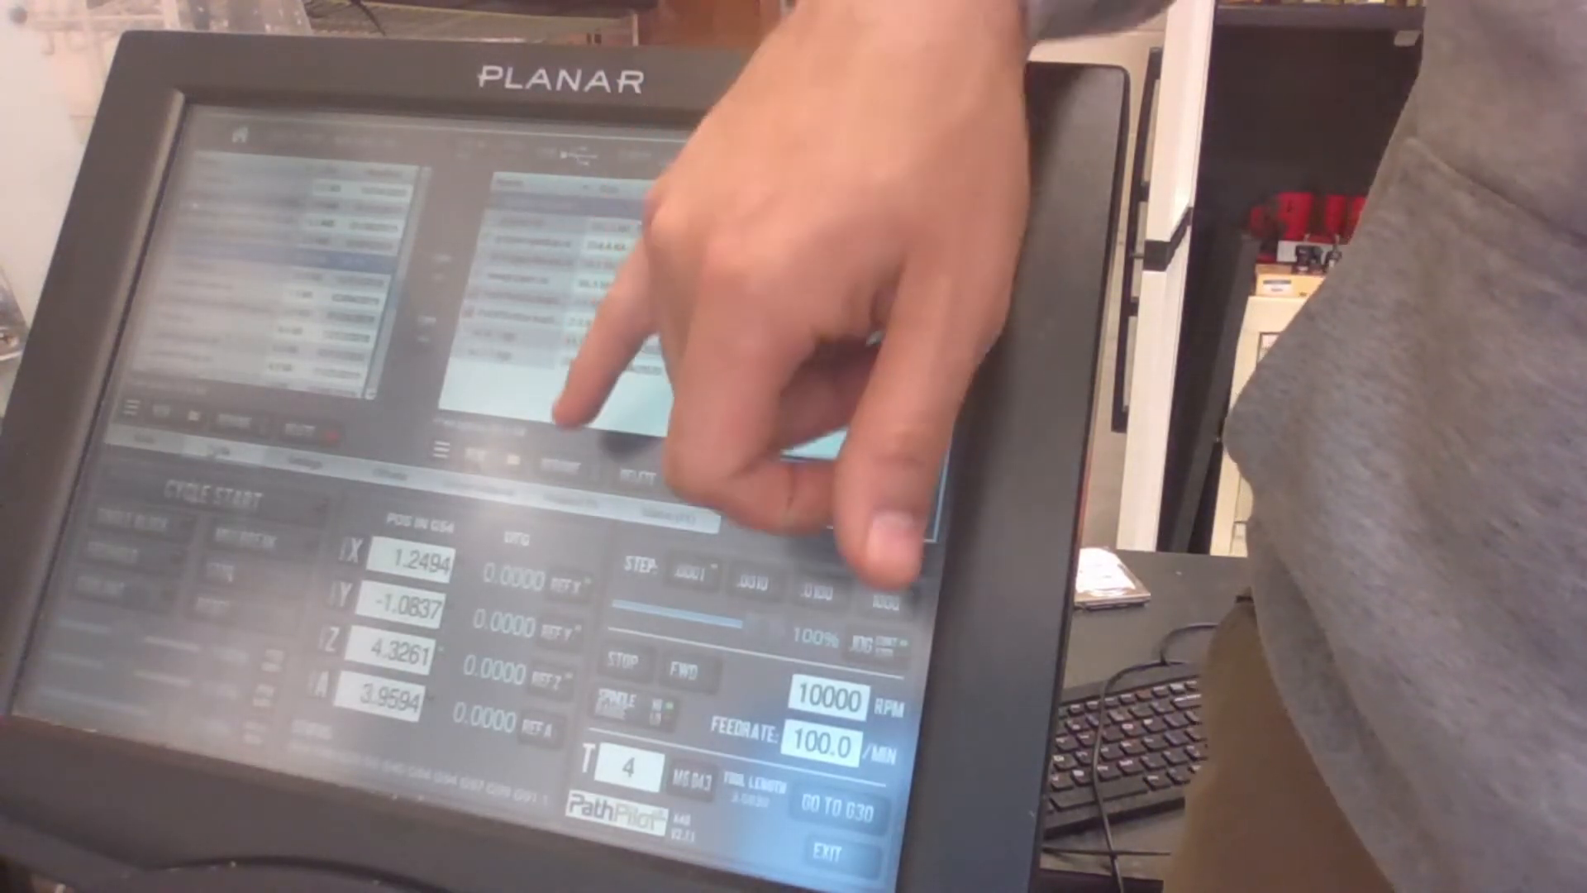
left_click(591, 258)
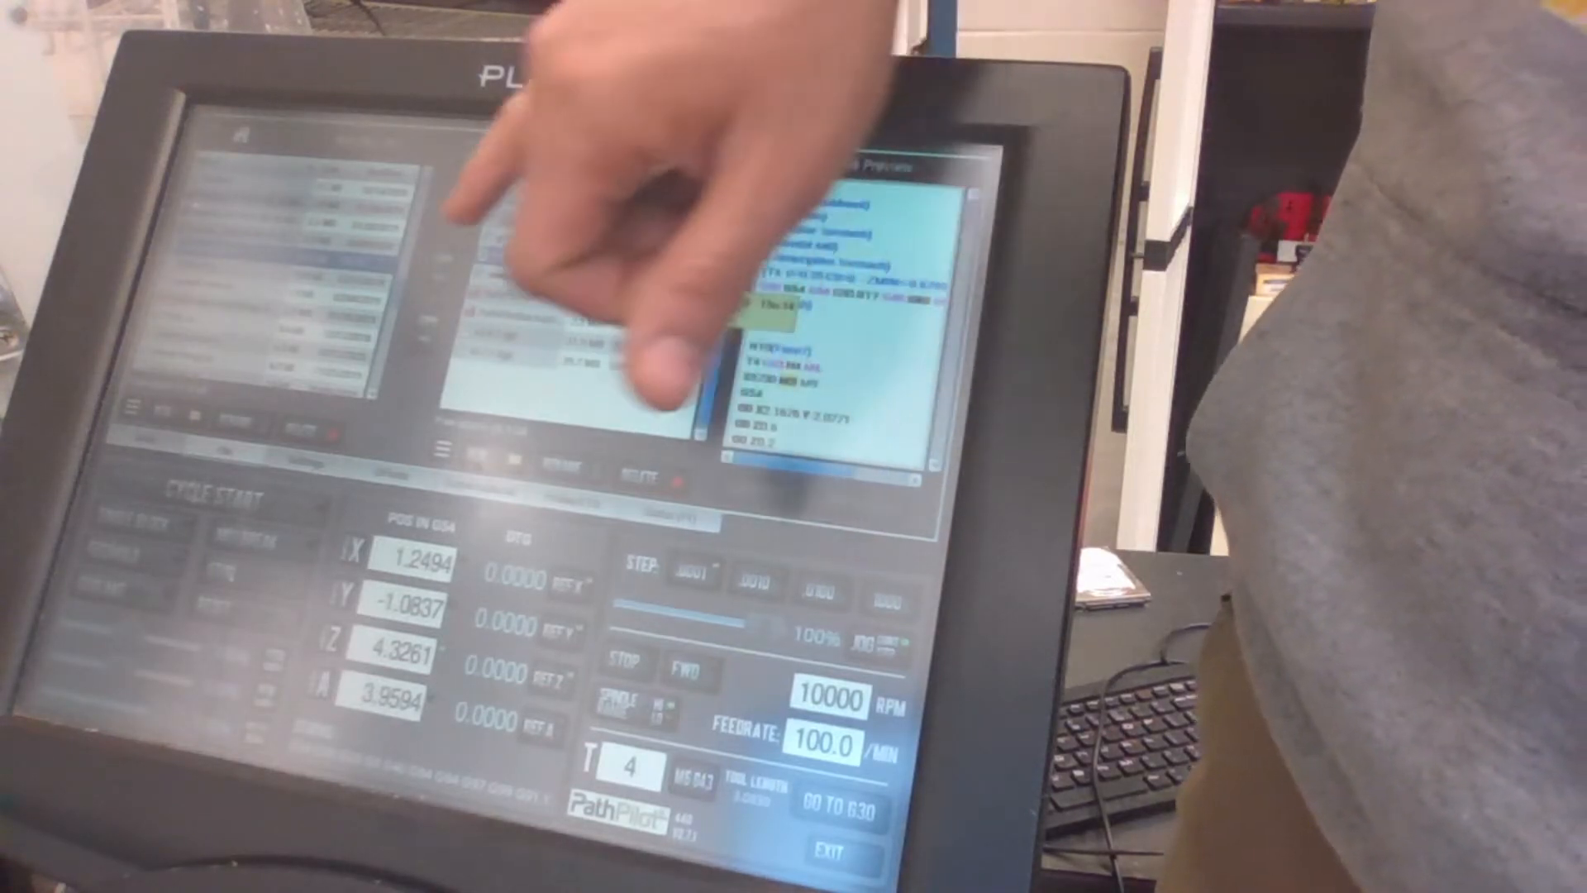
left_click(442, 263)
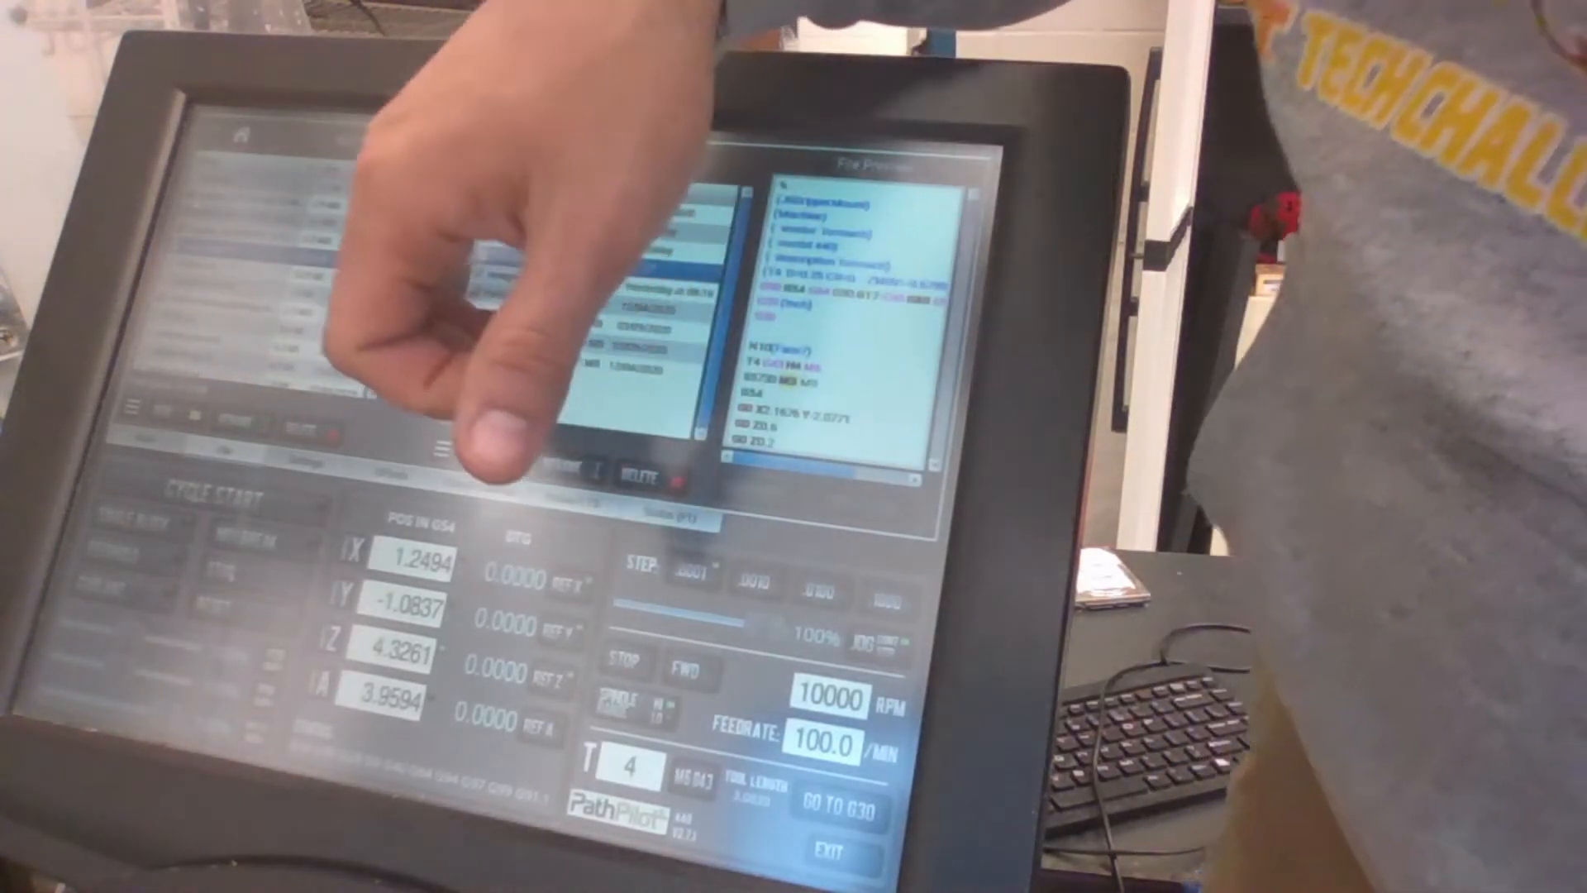
left_click(330, 315)
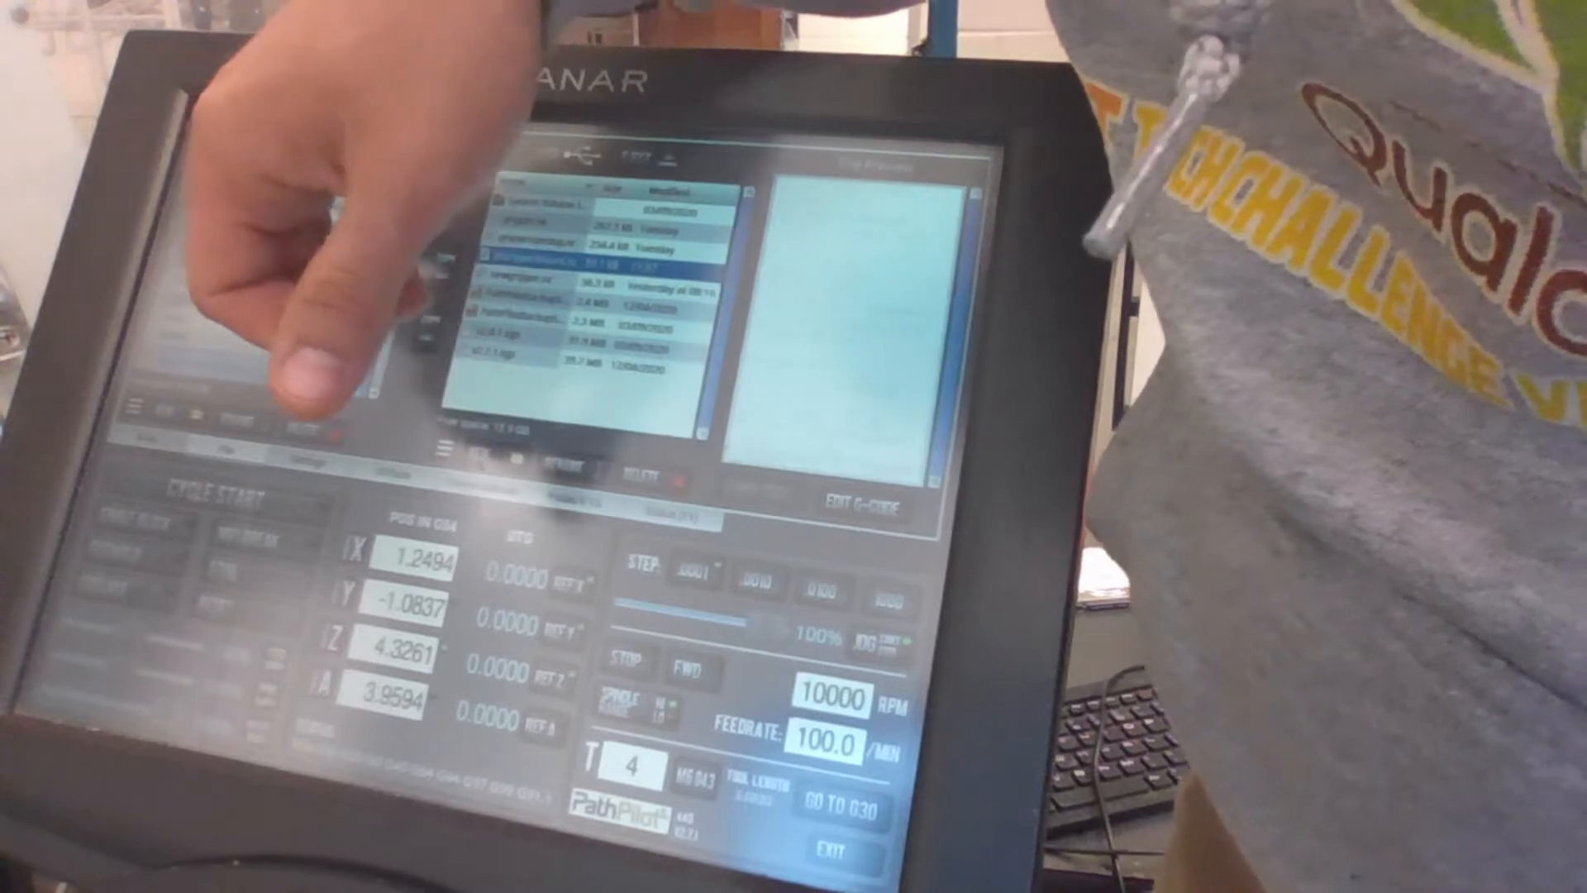
left_click(430, 298)
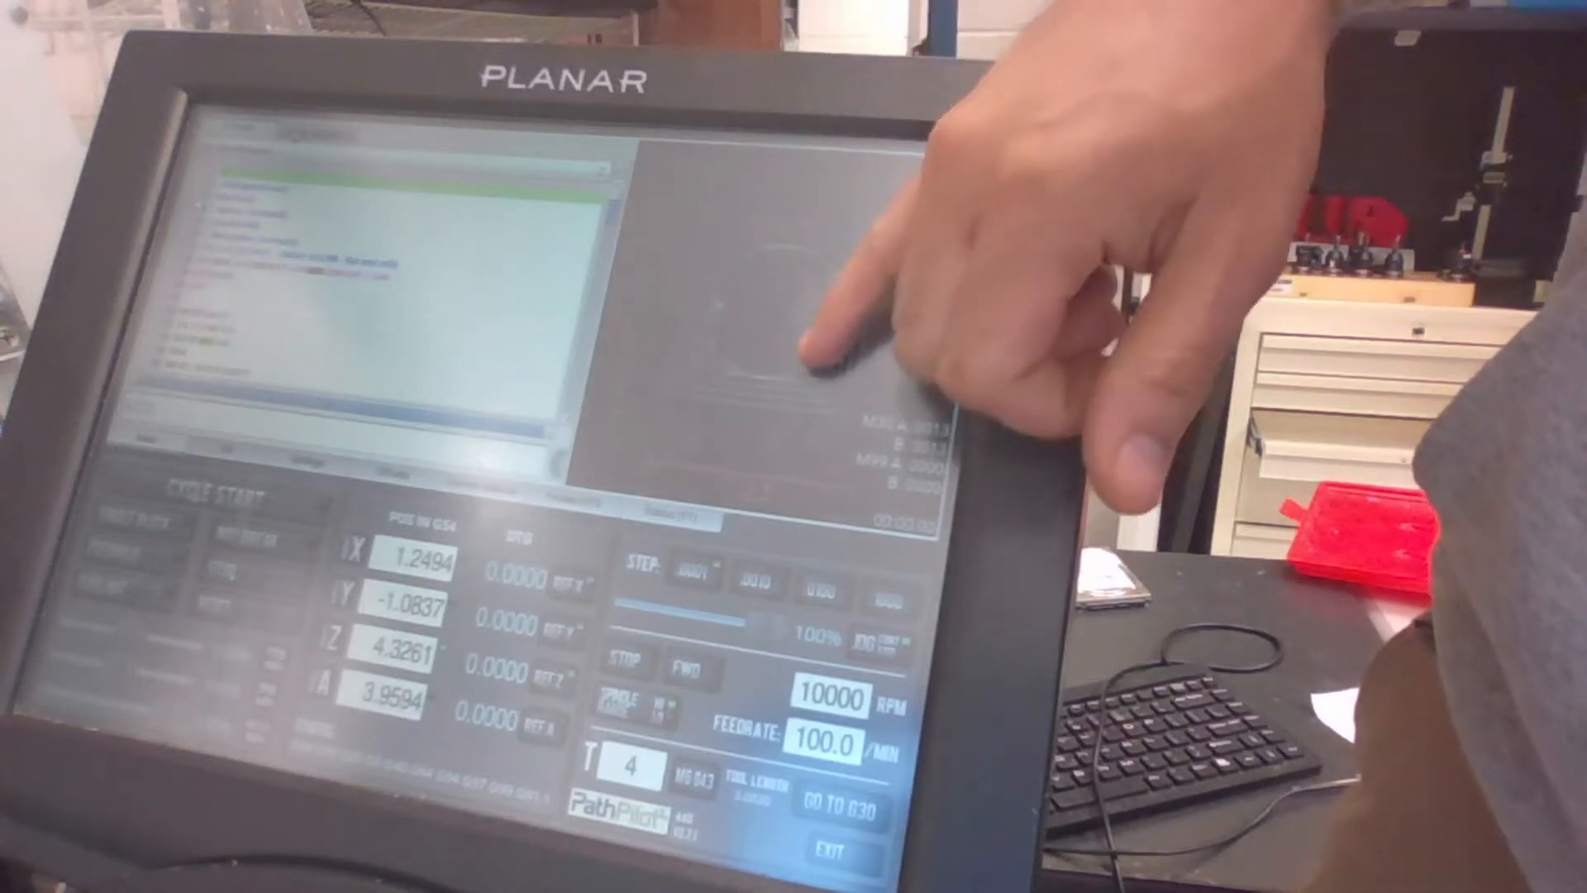
left_click(783, 422)
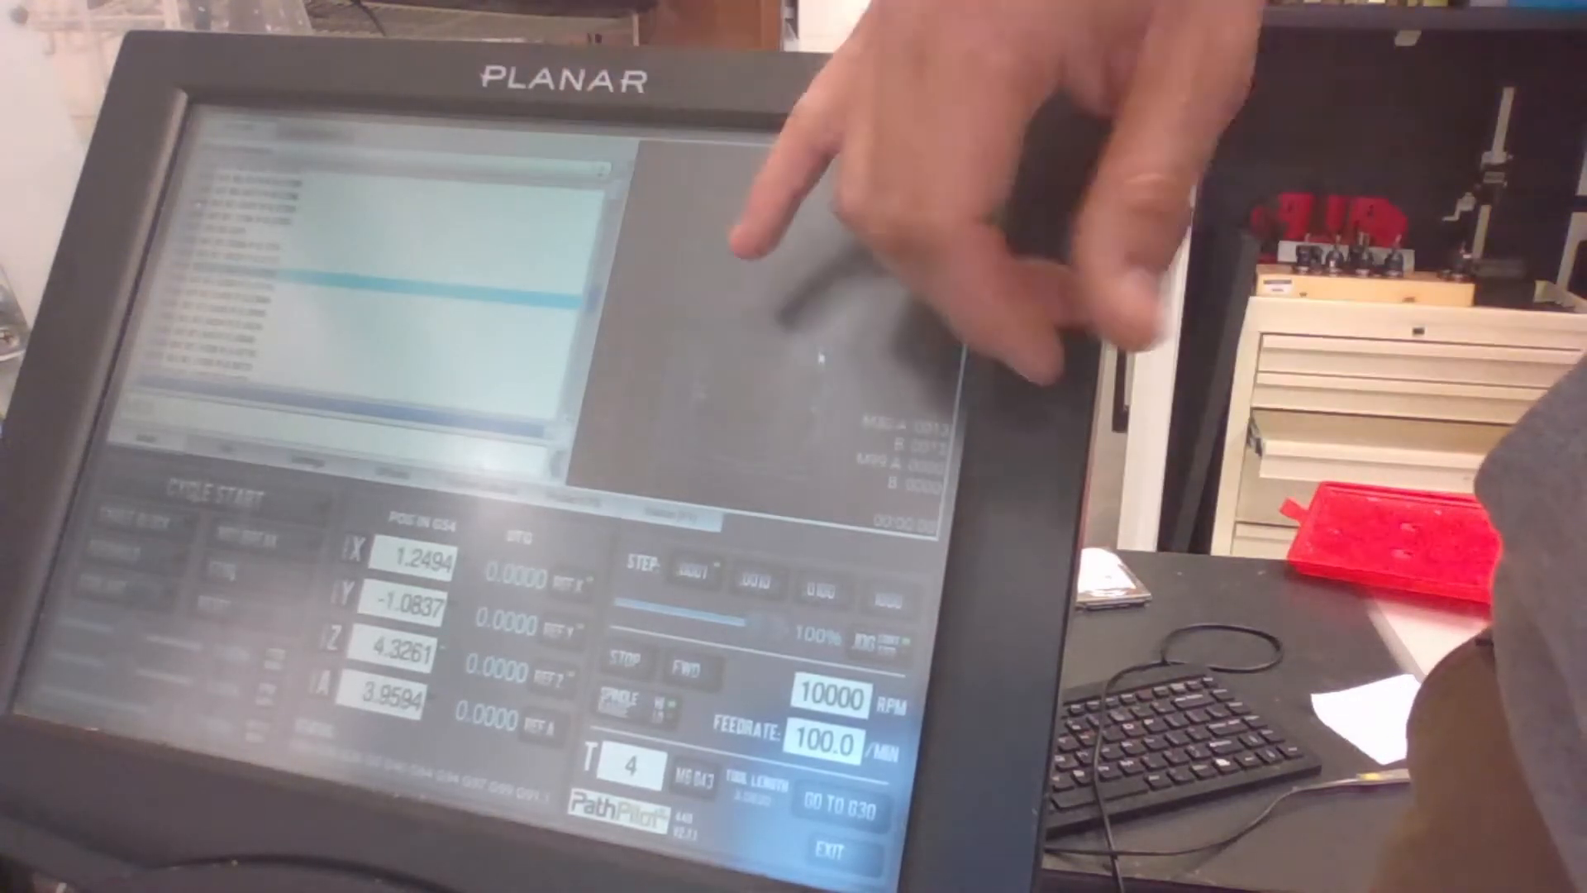
left_click(474, 393)
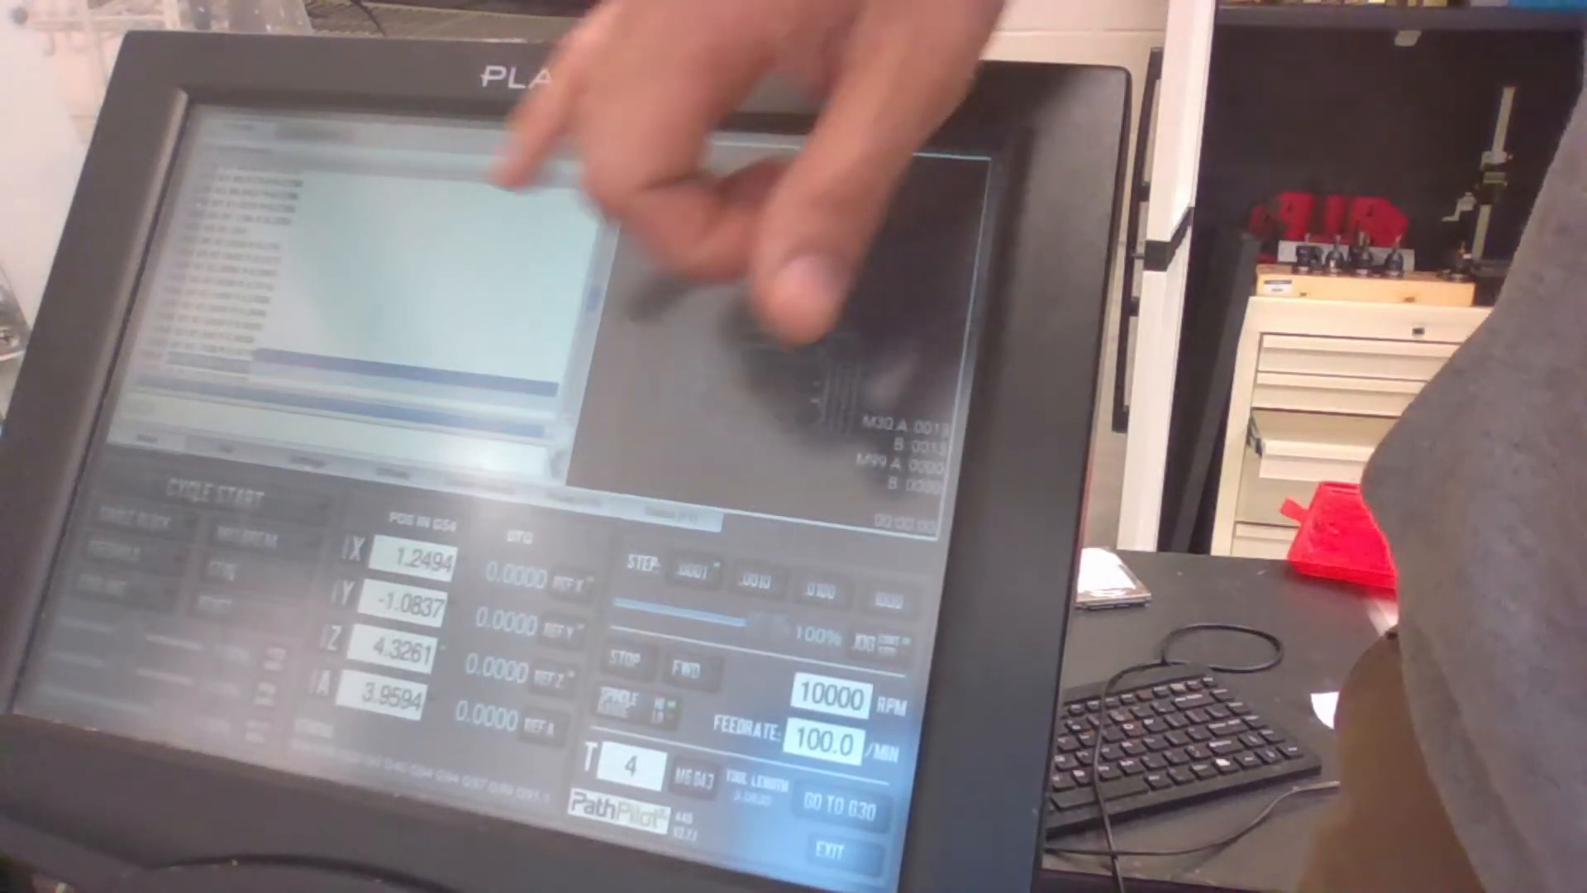